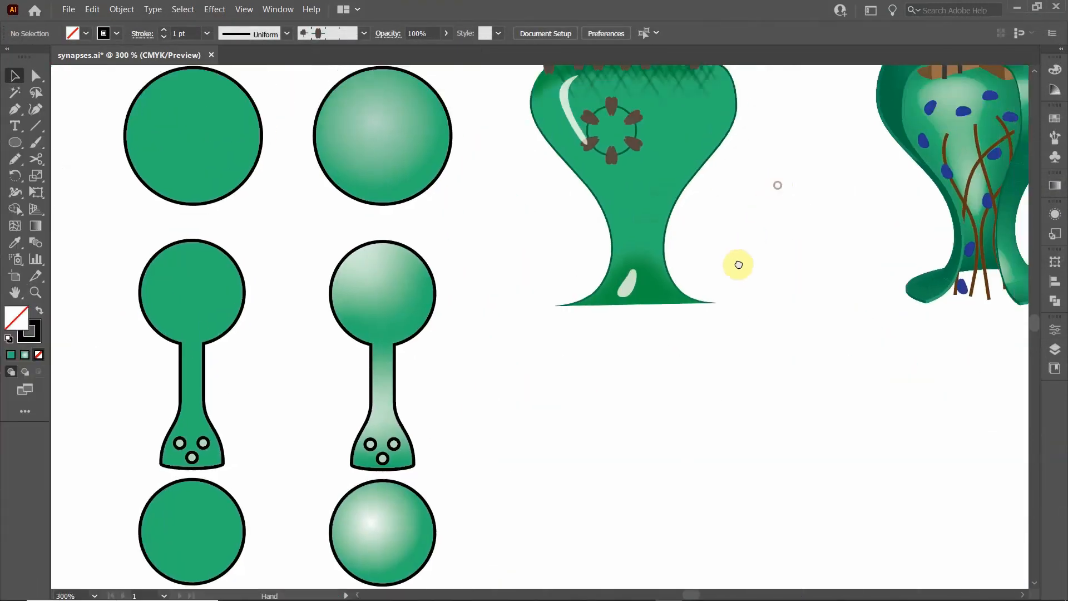
Step: Copy the flat green synapse illustration and paste it at the left edge of the blank artboard area as a drawing reference
{"action": "left_click_drag", "start_coordinate": [736, 265], "coordinate": [628, 508]}
{"action": "scroll", "coordinate": [632, 497], "scroll_direction": "down", "scroll_amount": 1}
{"action": "scroll", "coordinate": [627, 492], "scroll_direction": "down", "scroll_amount": 1}
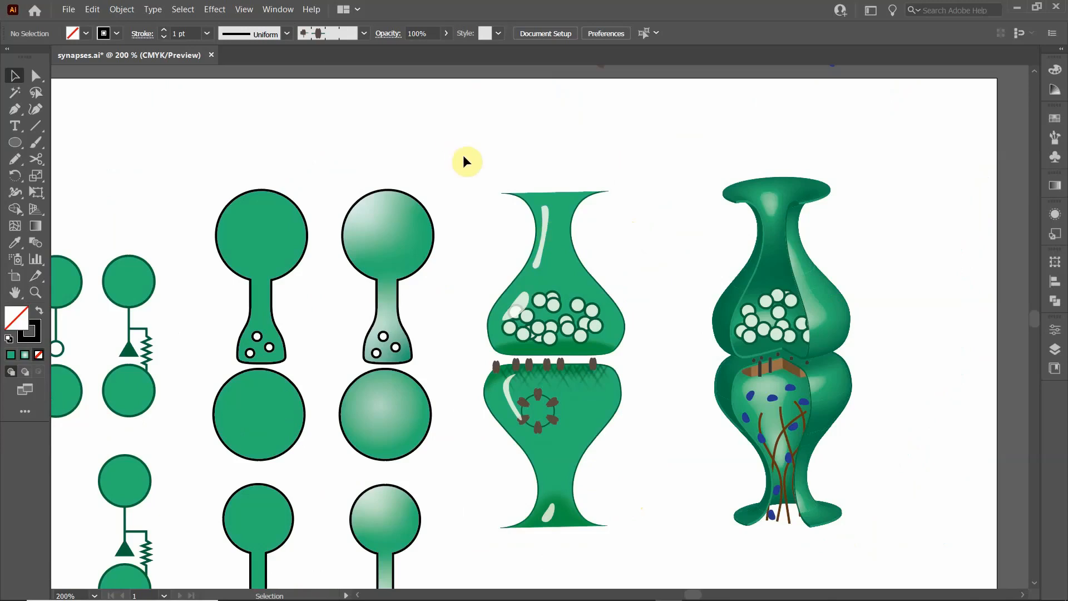
{"action": "left_click_drag", "start_coordinate": [458, 160], "coordinate": [663, 536]}
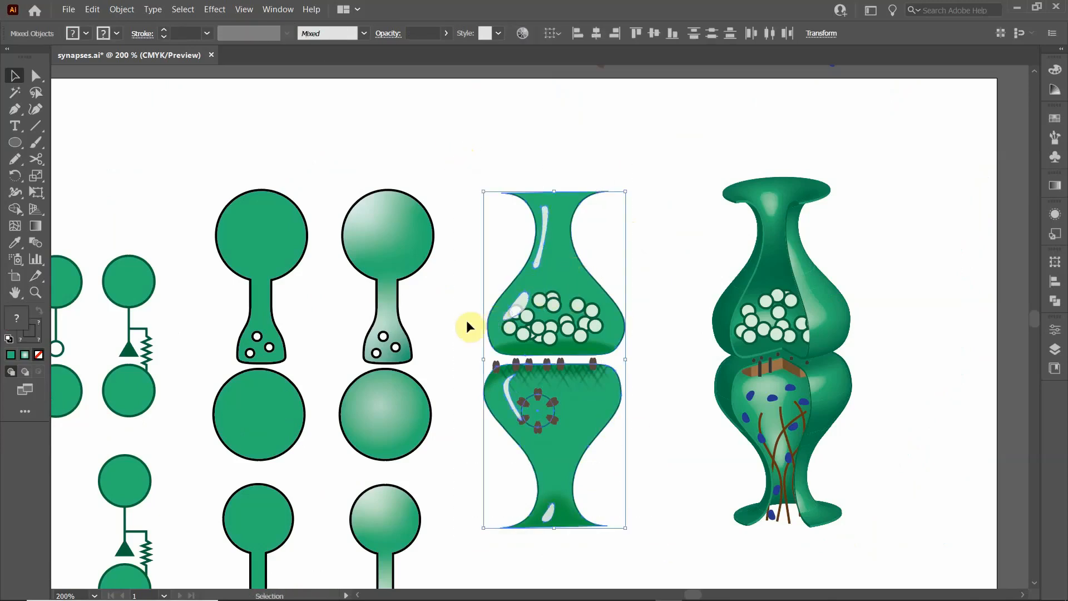
{"action": "scroll", "coordinate": [467, 320], "scroll_direction": "down", "scroll_amount": 15}
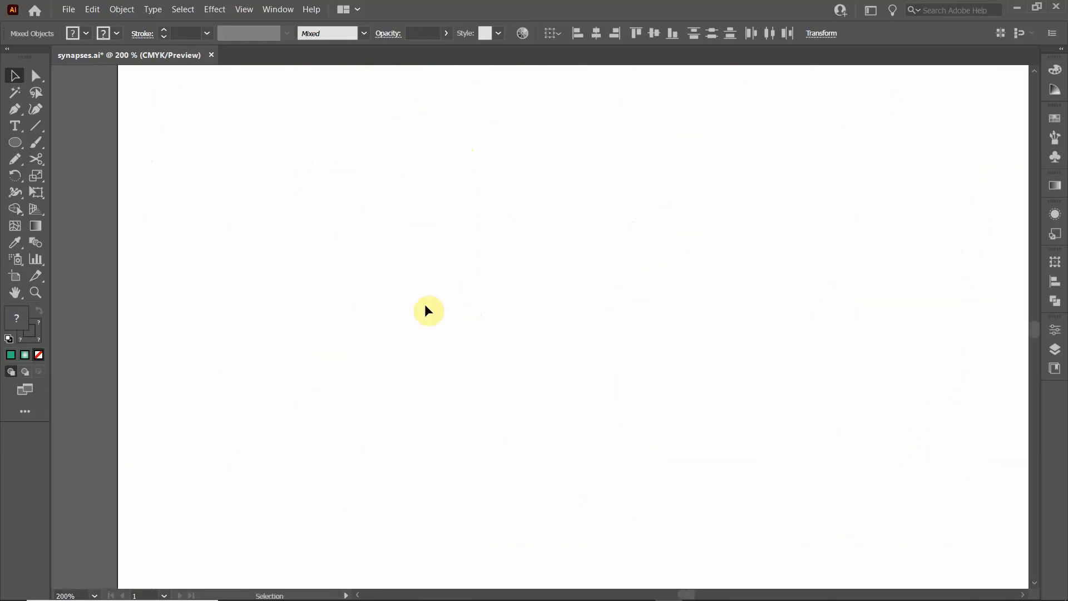
{"action": "key", "text": "ctrl+v"}
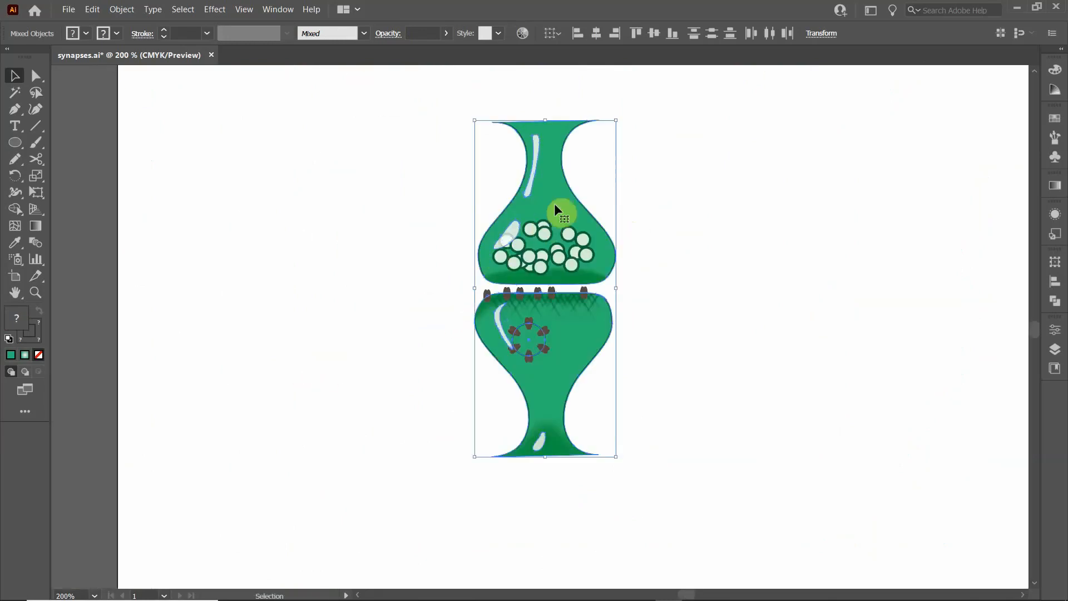
{"action": "left_click_drag", "start_coordinate": [556, 192], "coordinate": [267, 206]}
{"action": "left_click", "coordinate": [409, 274]}
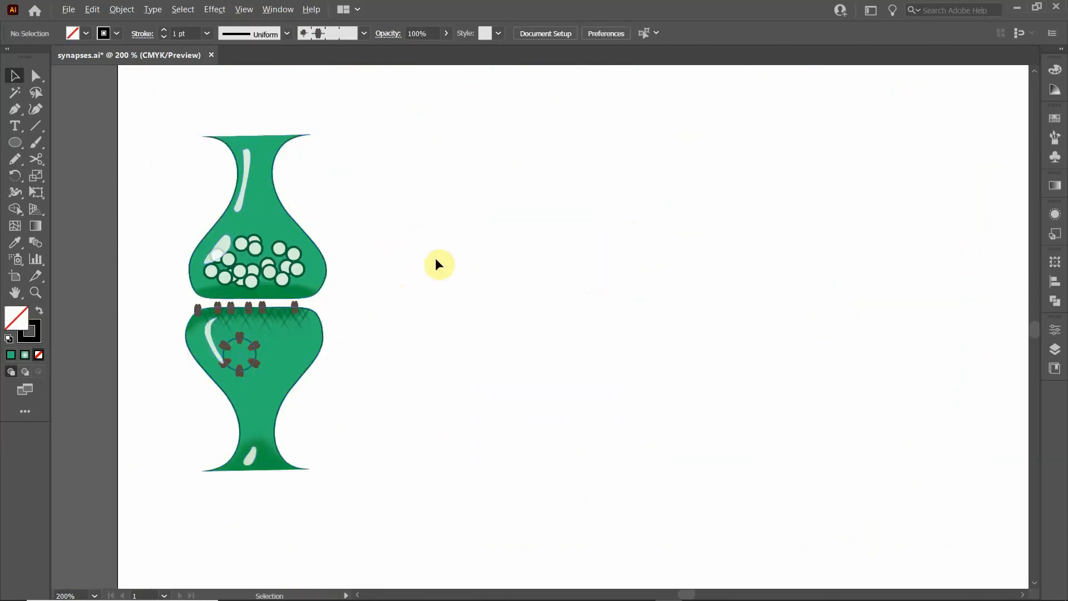
{"action": "scroll", "coordinate": [435, 258], "scroll_direction": "up", "scroll_amount": 1}
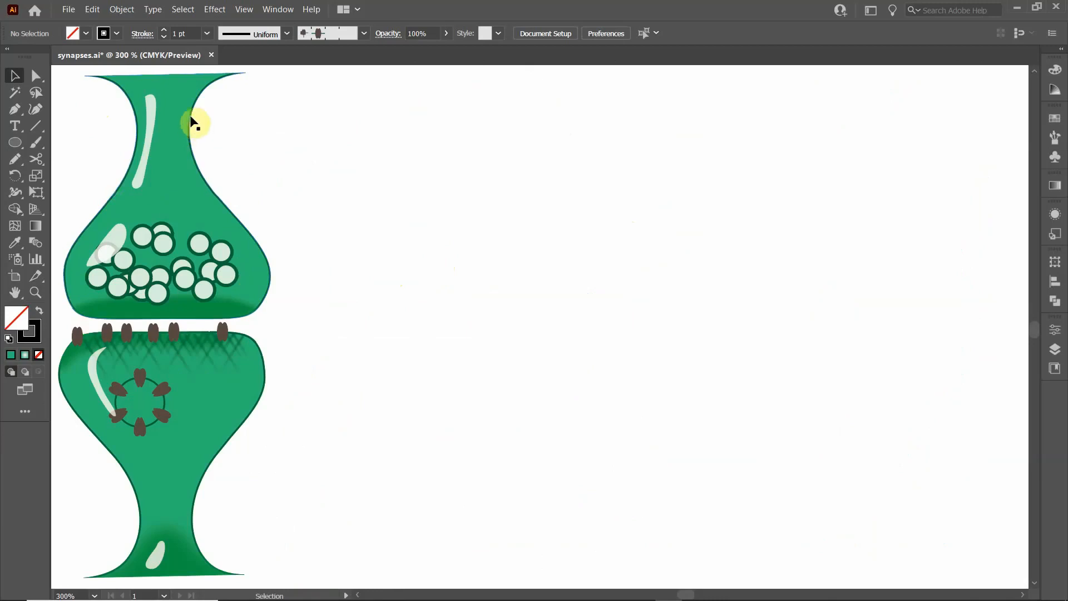
Step: With the Pen tool, draw the left side of the upper neuron outline beside the reference in straight segments, from flared neck to bottom corner
{"action": "left_click", "coordinate": [15, 109]}
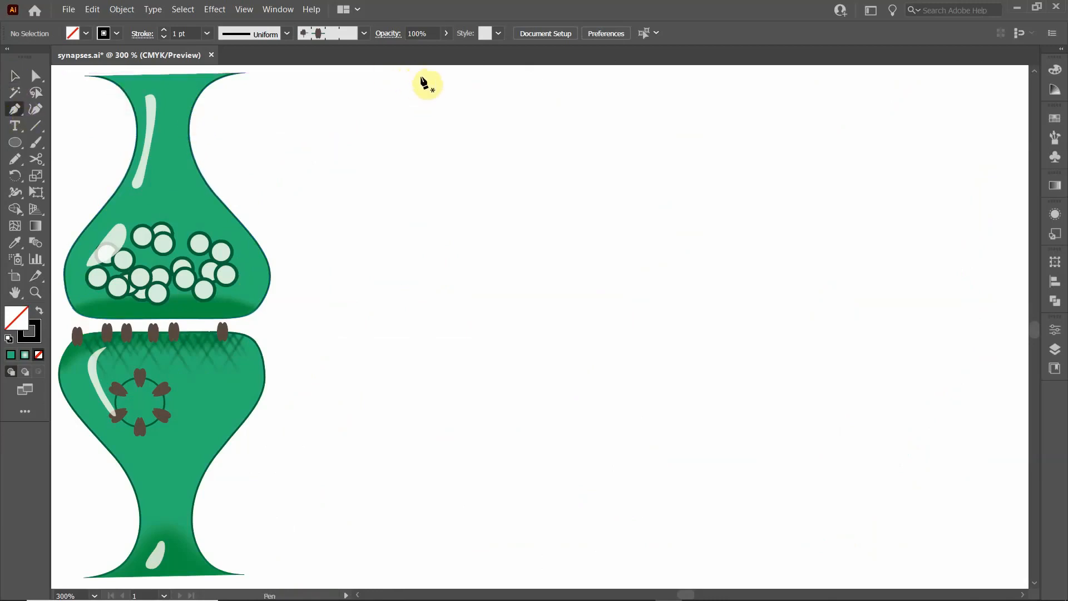
{"action": "left_click", "coordinate": [466, 73]}
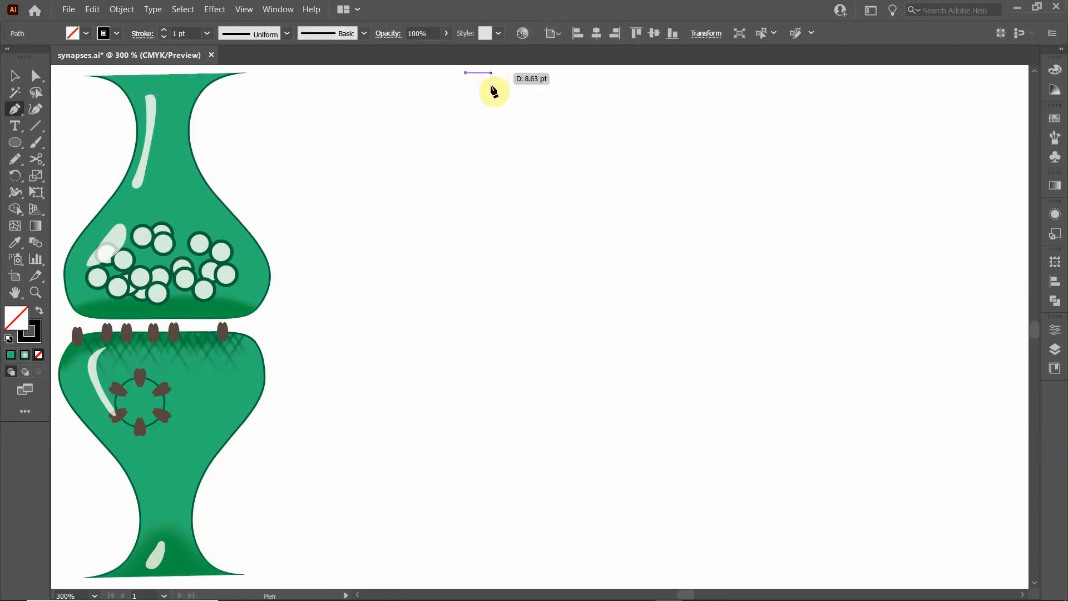
{"action": "left_click", "coordinate": [493, 99]}
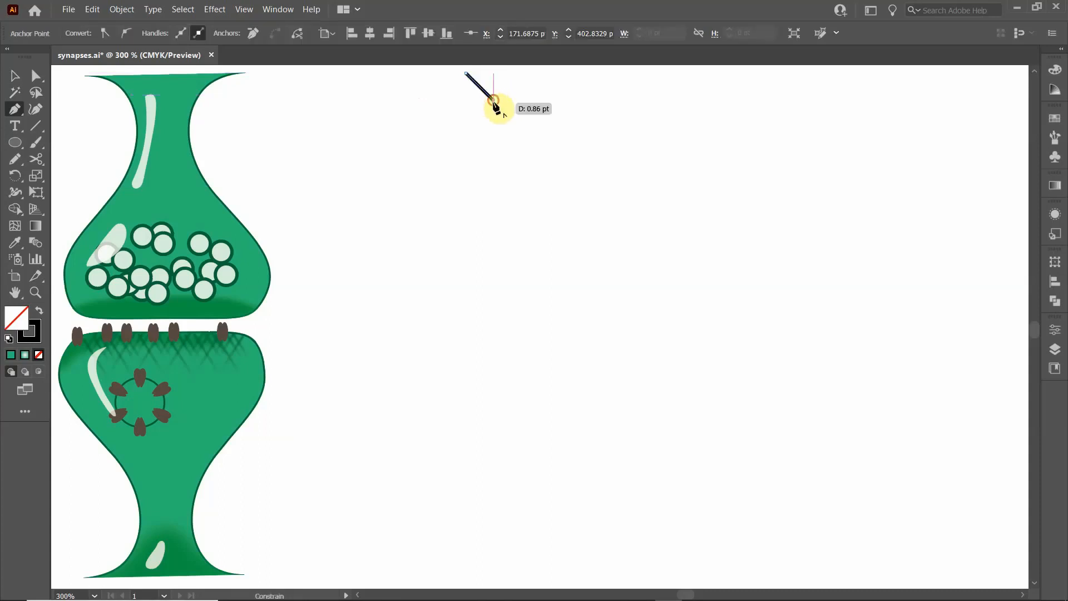
{"action": "left_click", "coordinate": [493, 159]}
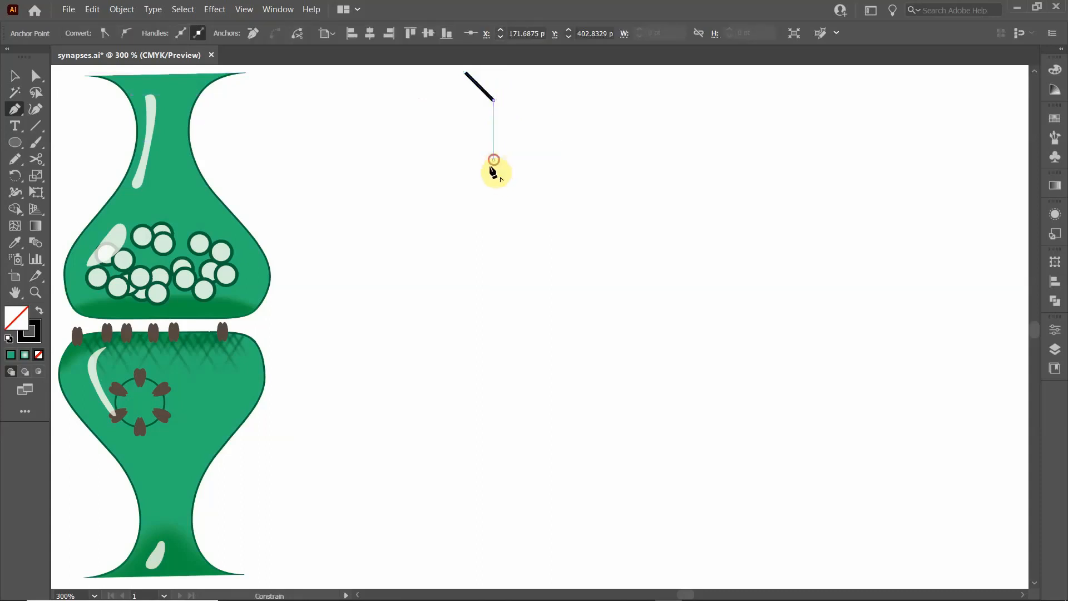
{"action": "left_click", "coordinate": [440, 214]}
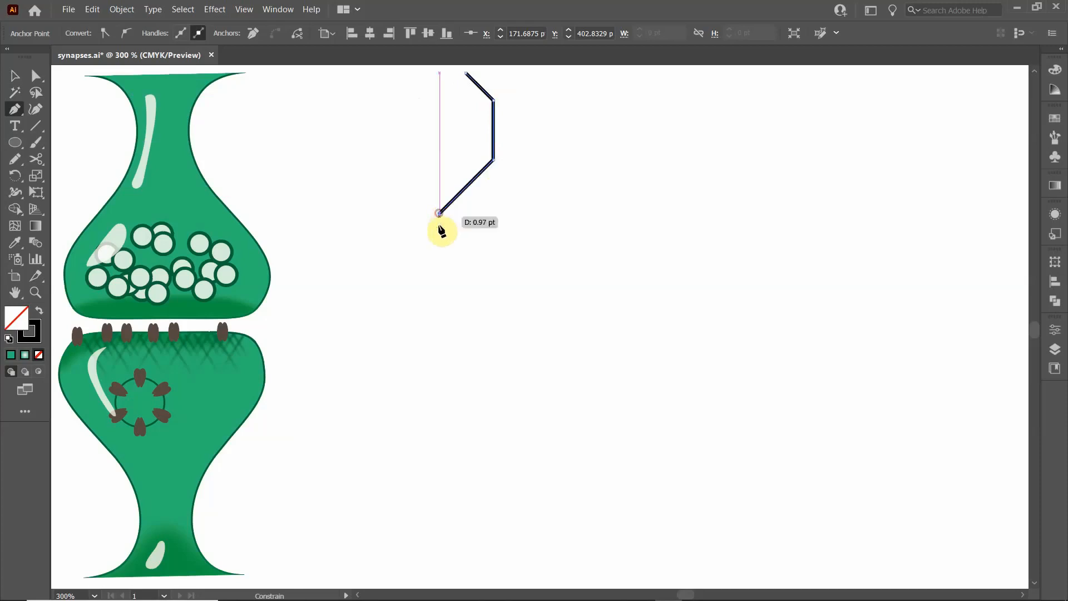
{"action": "left_click", "coordinate": [440, 281]}
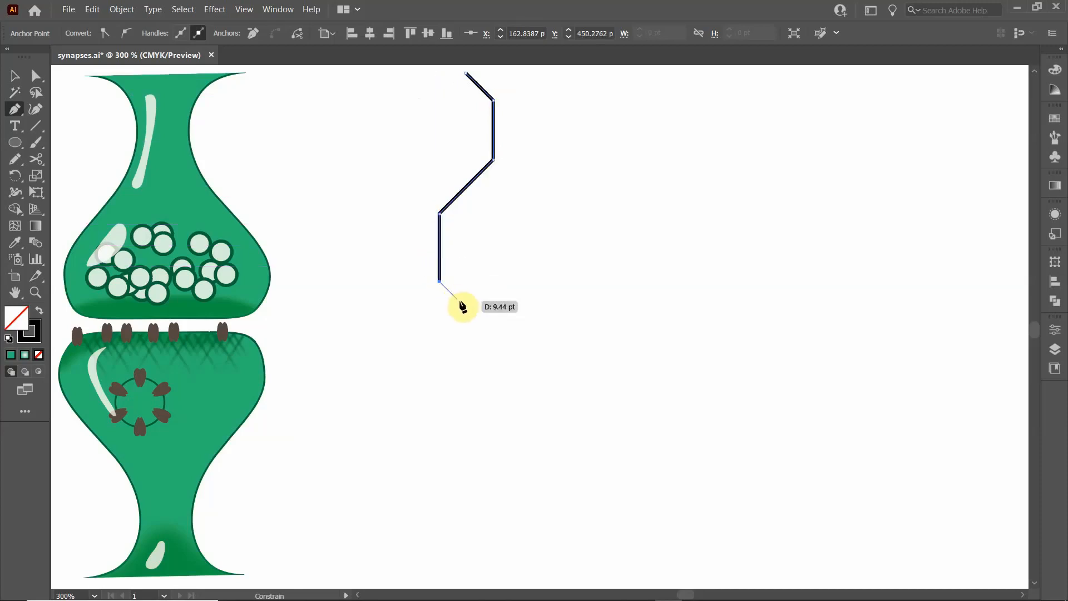
{"action": "left_click", "coordinate": [459, 301]}
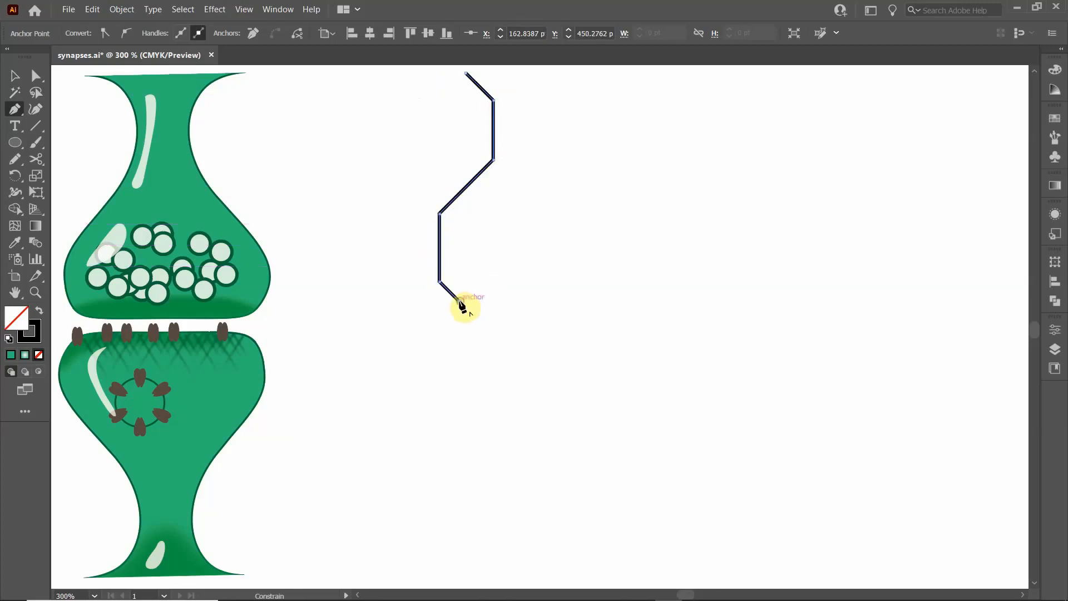
Step: Continue the path with a flat bottom edge and a mirrored right side up to the flared neck, leaving the top open
{"action": "left_click", "coordinate": [631, 302]}
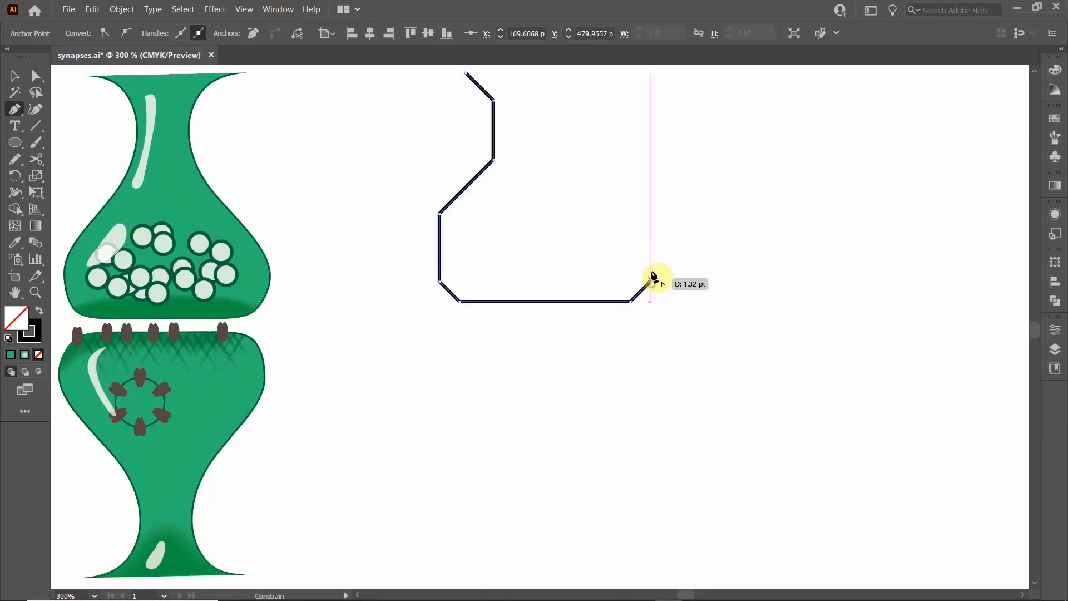
{"action": "left_click", "coordinate": [650, 282]}
{"action": "left_click", "coordinate": [650, 207]}
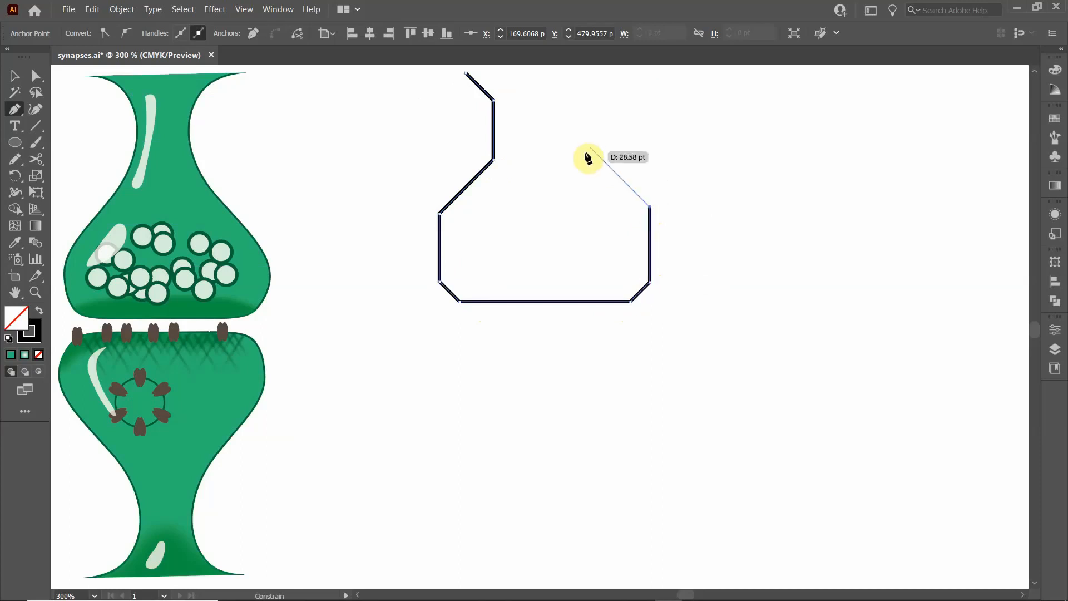
{"action": "left_click", "coordinate": [598, 157]}
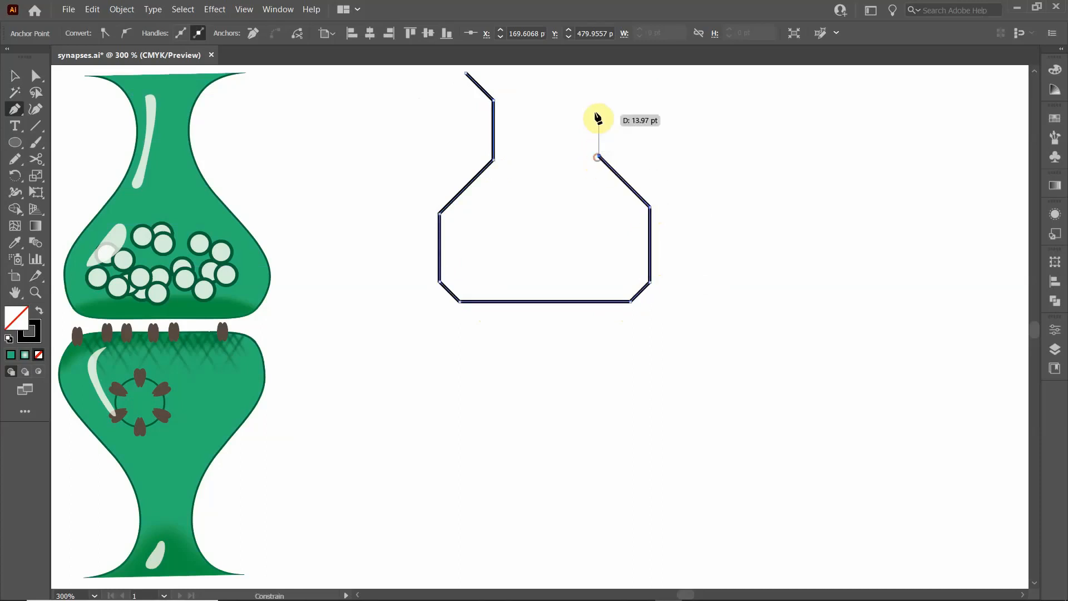
{"action": "left_click", "coordinate": [598, 99]}
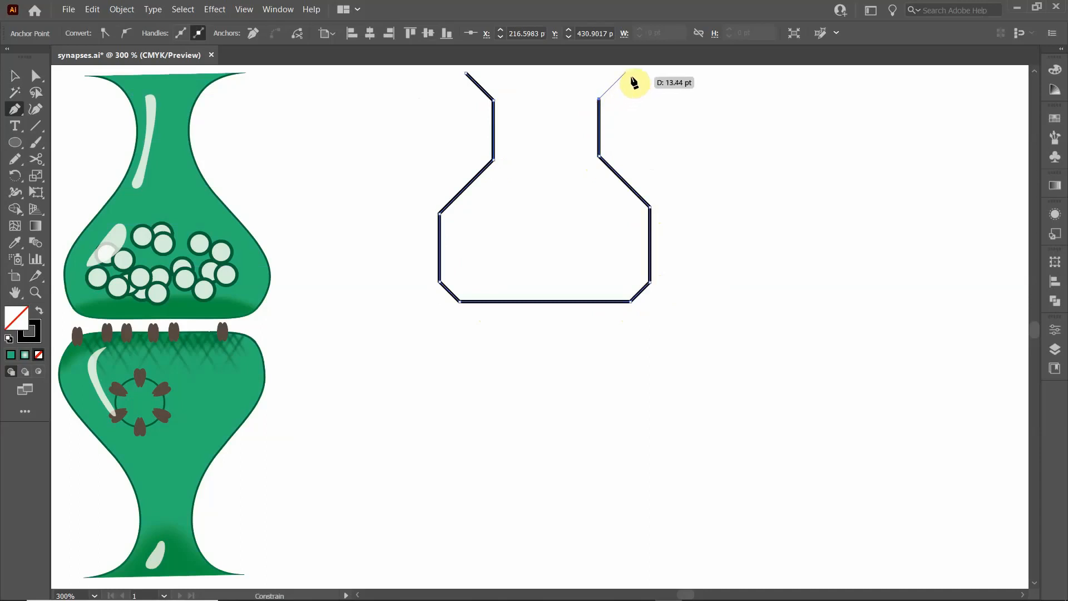
{"action": "left_click", "coordinate": [627, 73]}
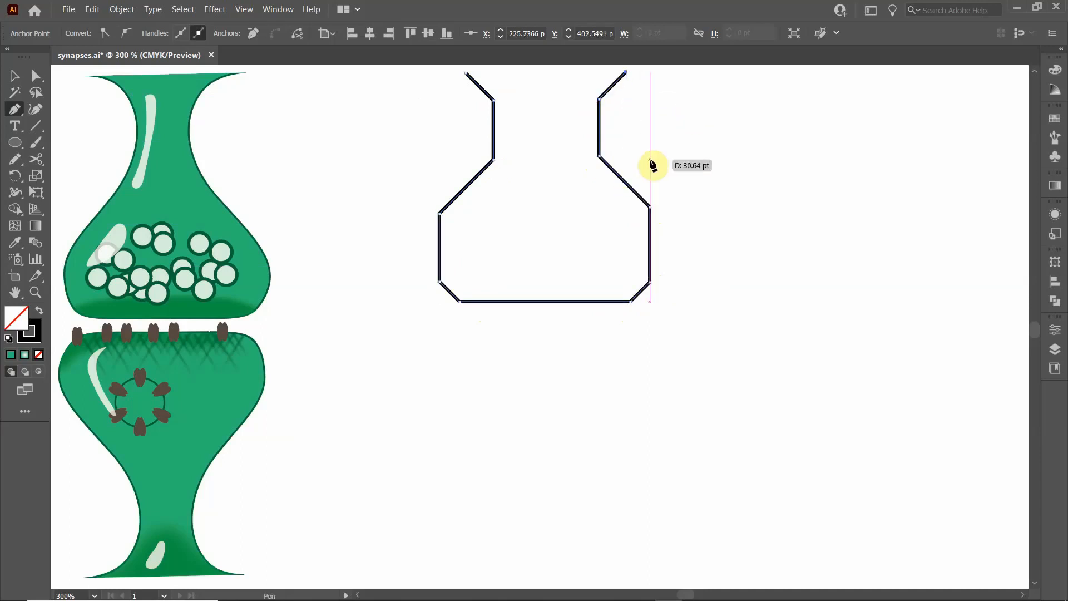
Step: Draw a vertical center guide line from the middle of the outline's bottom edge up to the height of the neck opening
{"action": "scroll", "coordinate": [536, 190], "scroll_direction": "up", "scroll_amount": 3}
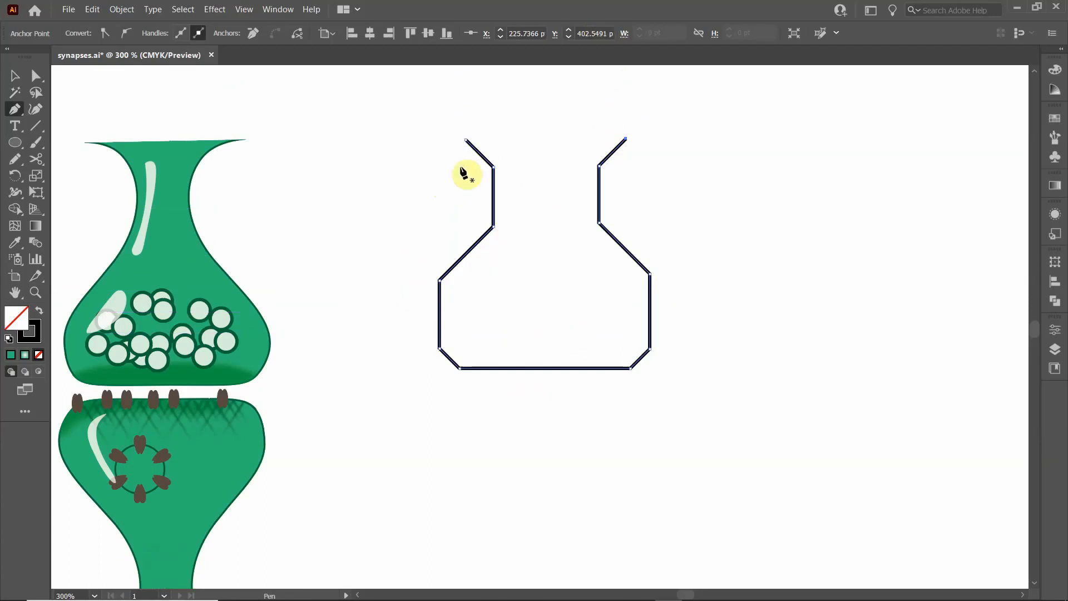
{"action": "left_click", "coordinate": [35, 126]}
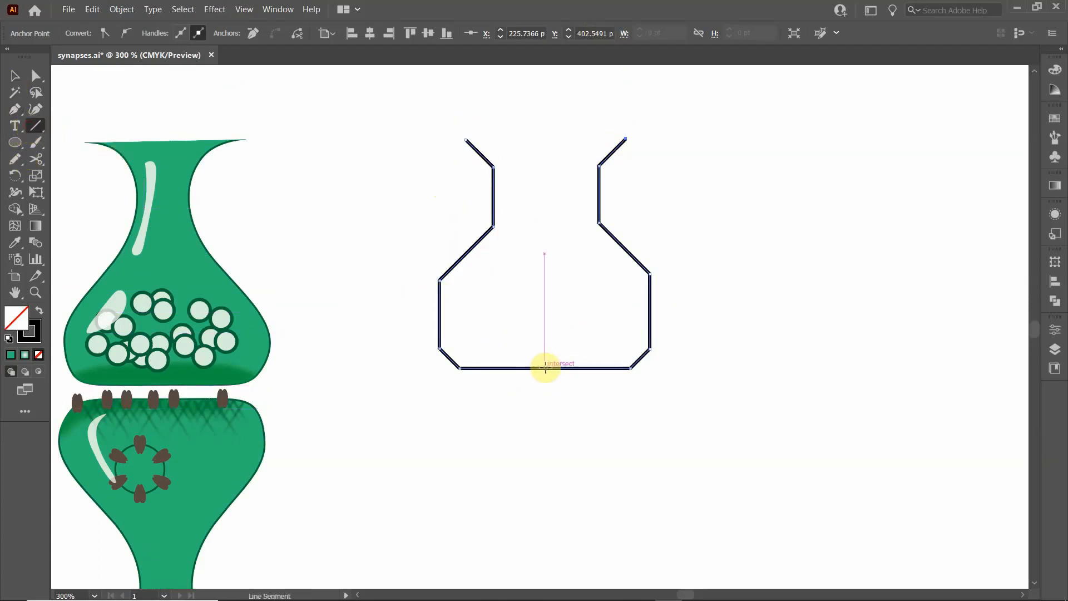
{"action": "left_click_drag", "start_coordinate": [545, 368], "coordinate": [540, 139]}
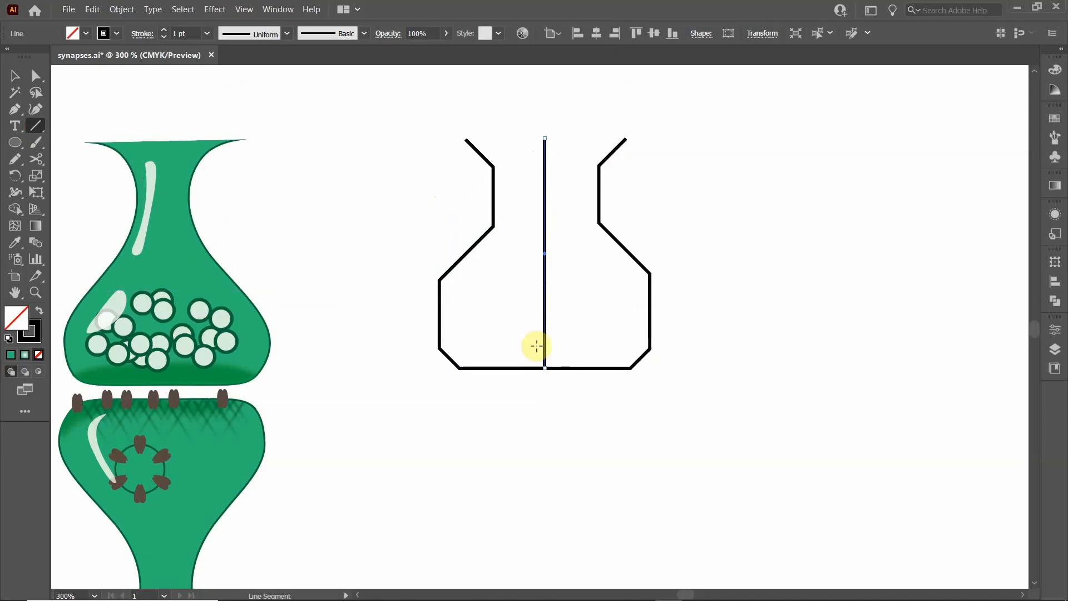
{"action": "key", "text": "Delete"}
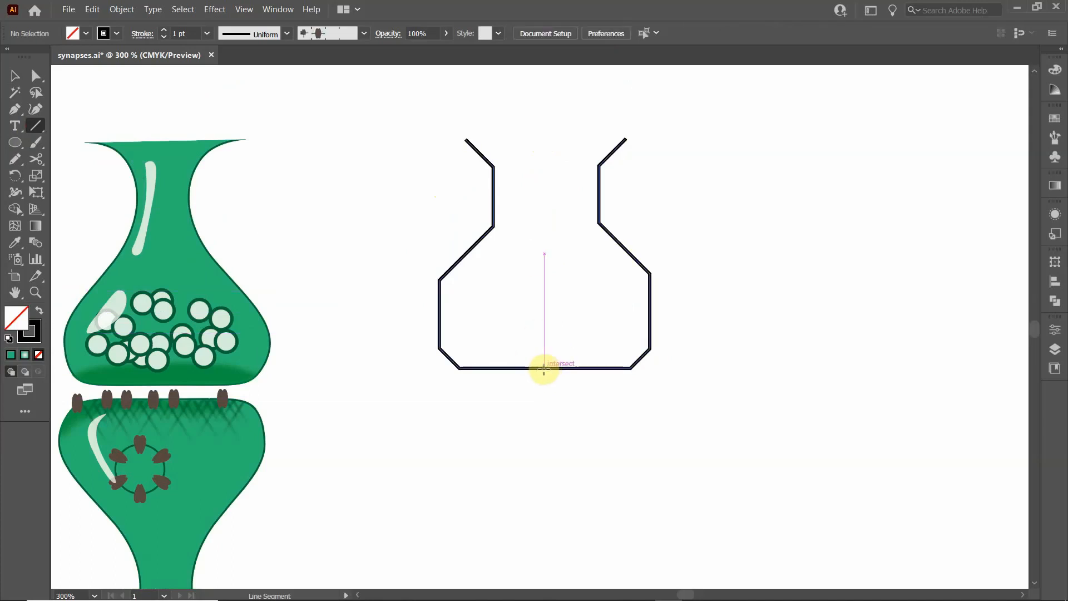
{"action": "left_click_drag", "start_coordinate": [544, 368], "coordinate": [545, 140]}
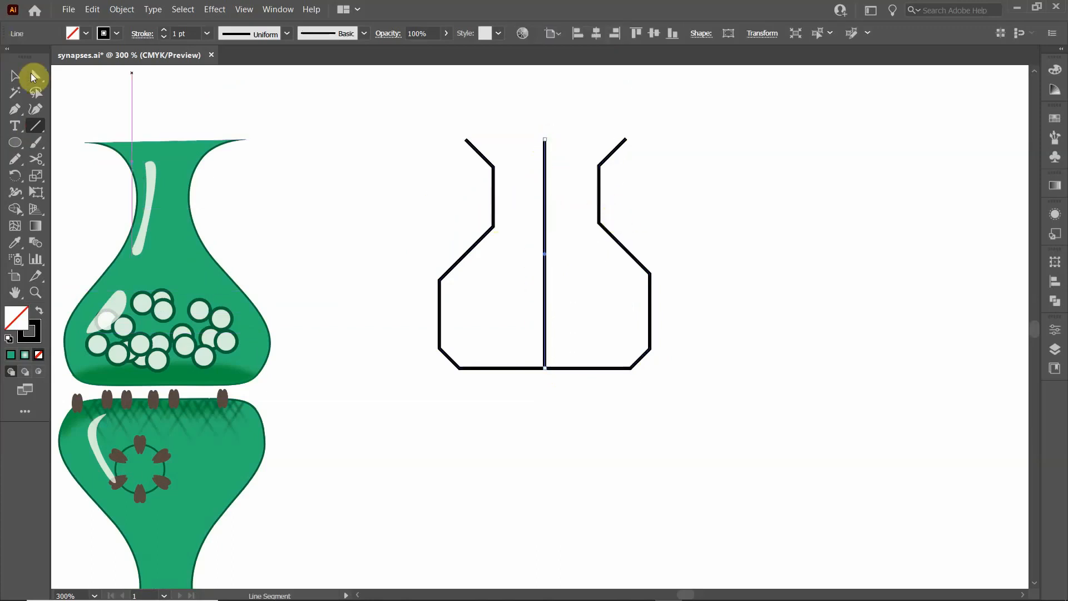
Step: Nudge the three anchor points on the left side of the neck inward toward the center line
{"action": "left_click", "coordinate": [32, 81]}
{"action": "left_click_drag", "start_coordinate": [436, 106], "coordinate": [514, 241]}
{"action": "key", "text": "Right"}
{"action": "key", "text": "Right"}
{"action": "key", "text": "Right"}
{"action": "key", "text": "Right"}
{"action": "key", "text": "Right"}
{"action": "key", "text": "Right"}
{"action": "key", "text": "Right"}
{"action": "key", "text": "Right"}
{"action": "key", "text": "Right"}
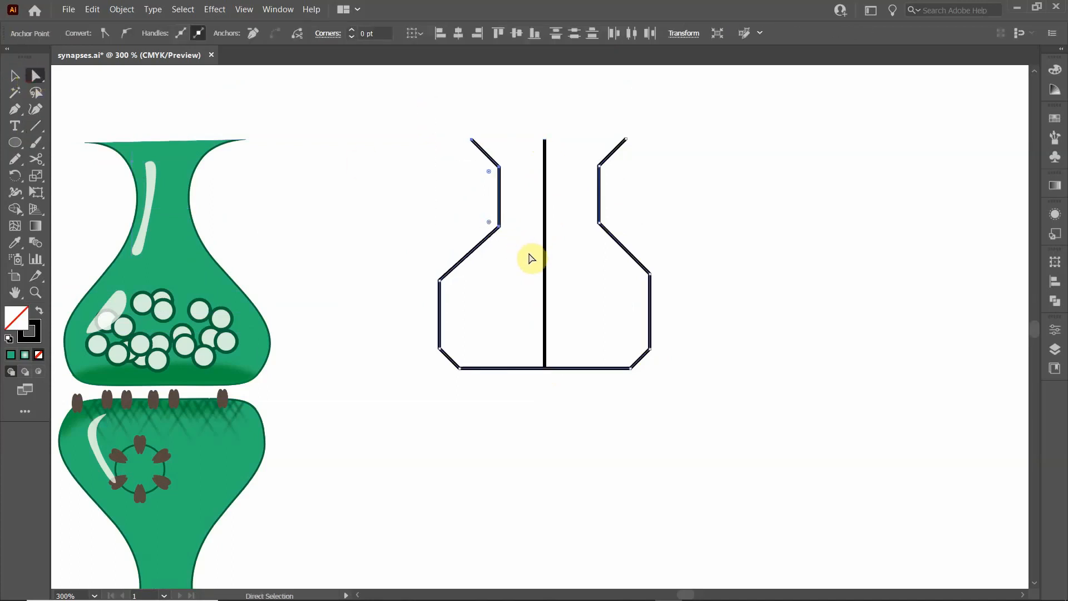
Step: Nudge the three anchor points on the right side of the neck inward to match the left side
{"action": "left_click_drag", "start_coordinate": [578, 115], "coordinate": [645, 259]}
{"action": "key", "text": "Left"}
{"action": "key", "text": "Left"}
{"action": "key", "text": "Left"}
{"action": "key", "text": "Left"}
{"action": "key", "text": "Left"}
{"action": "key", "text": "Left"}
{"action": "key", "text": "Left"}
{"action": "key", "text": "Left"}
{"action": "key", "text": "Left"}
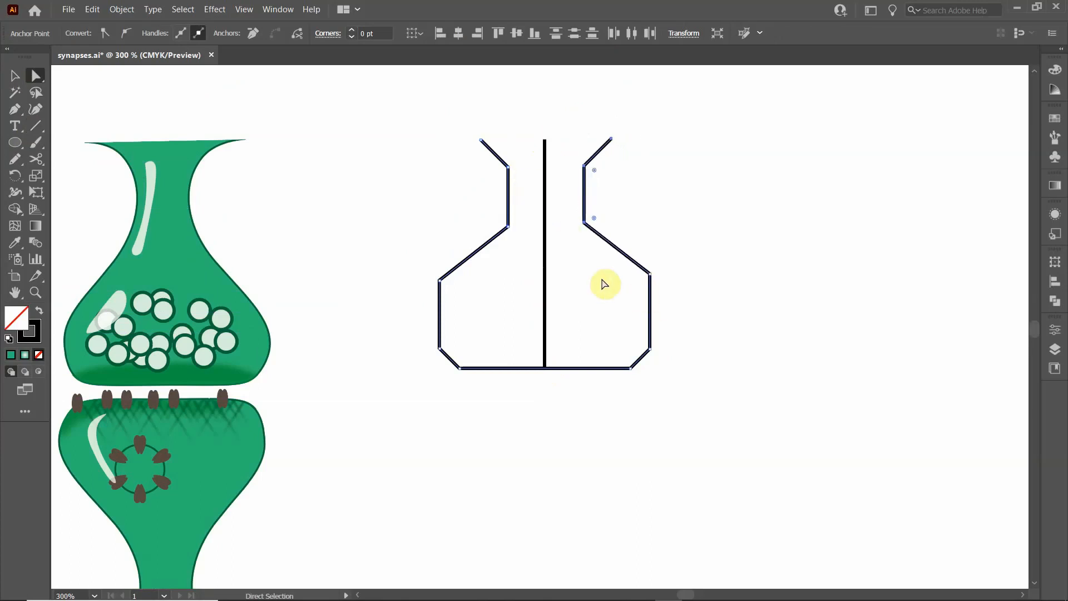
{"action": "left_click", "coordinate": [563, 268]}
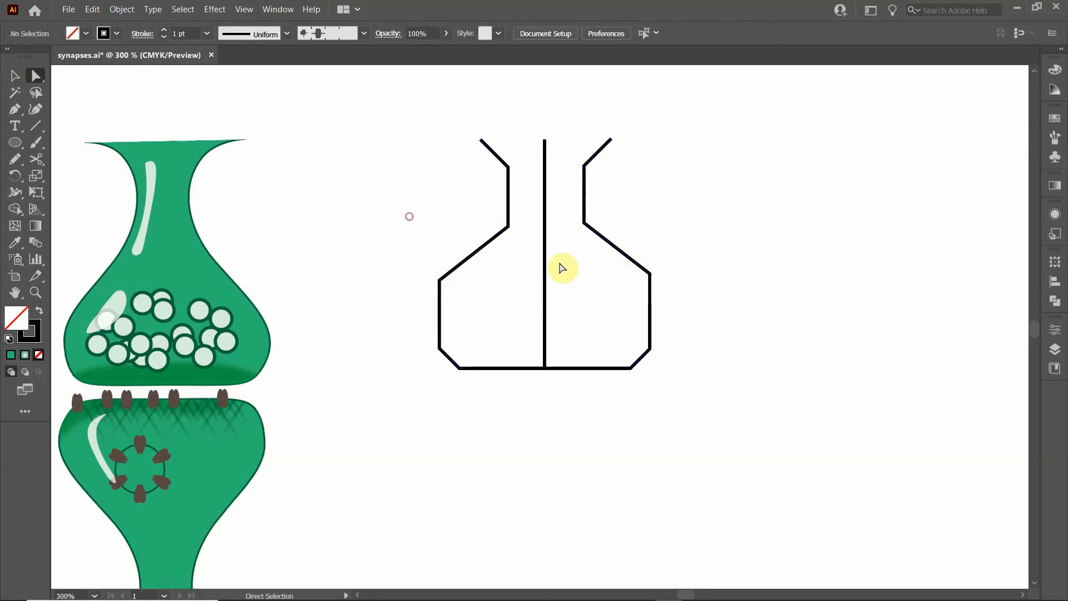
Step: Delete the vertical center guide line from the outline
{"action": "left_click", "coordinate": [15, 76]}
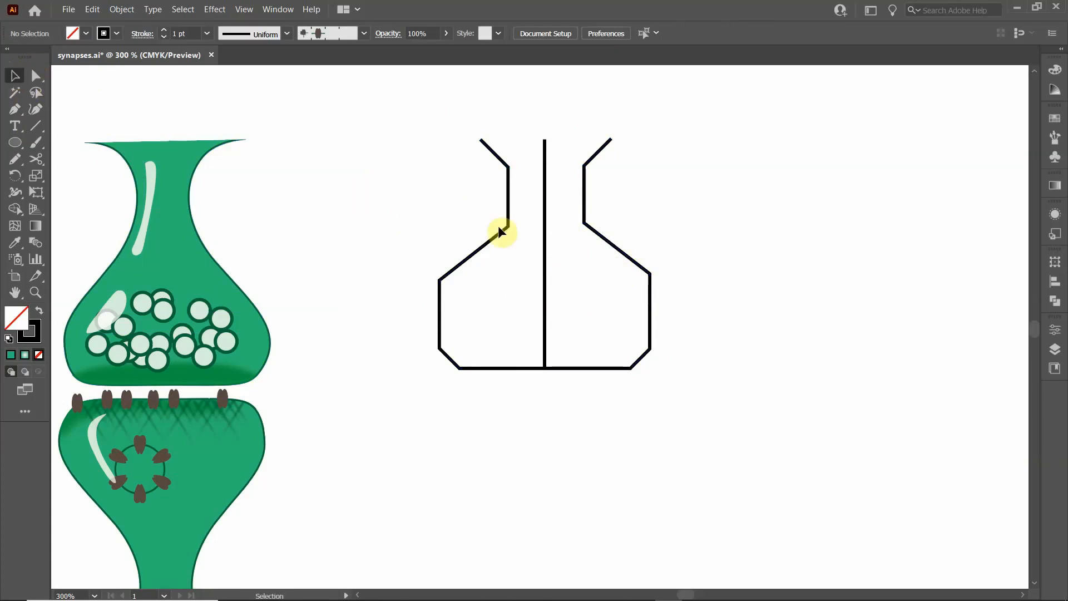
{"action": "left_click", "coordinate": [545, 252]}
{"action": "key", "text": "Delete"}
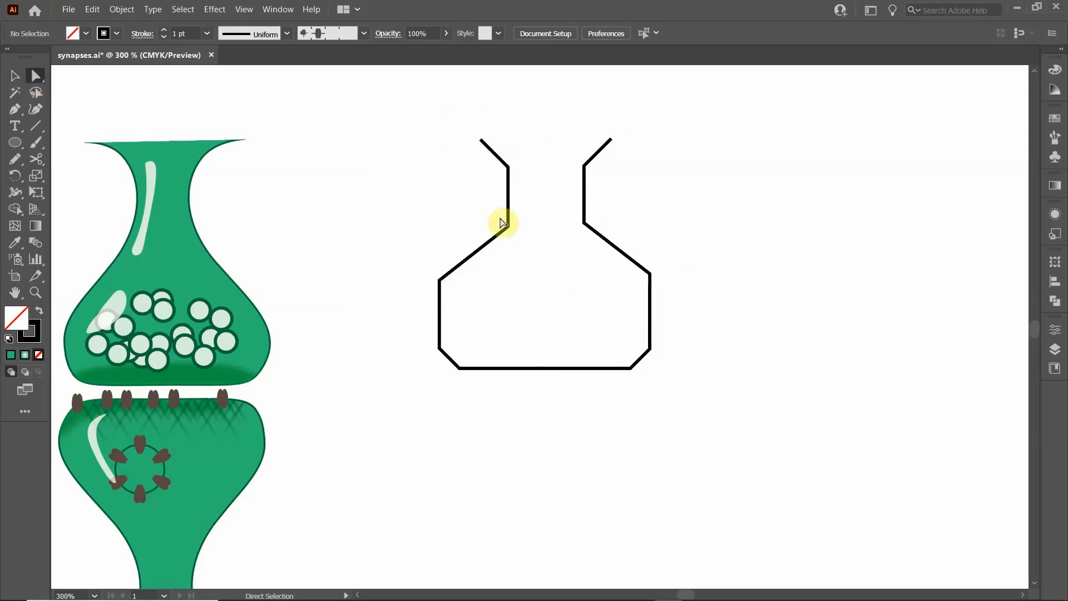
Step: Vertically center-align each left-right pair of anchor points, working from the top ends down to the lower sides of the body
{"action": "left_click_drag", "start_coordinate": [451, 121], "coordinate": [675, 145]}
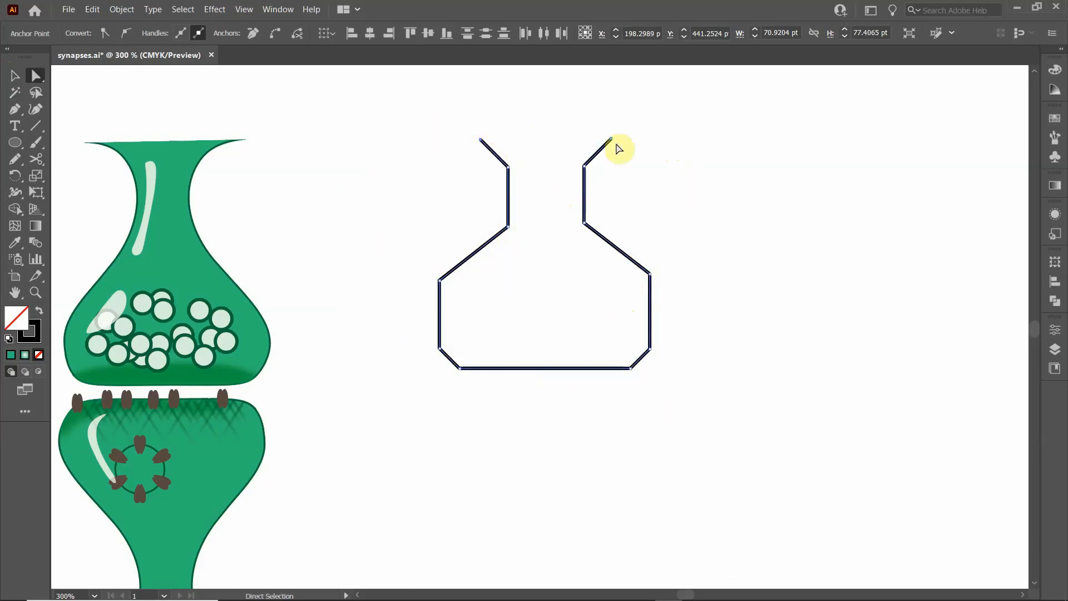
{"action": "left_click", "coordinate": [428, 33]}
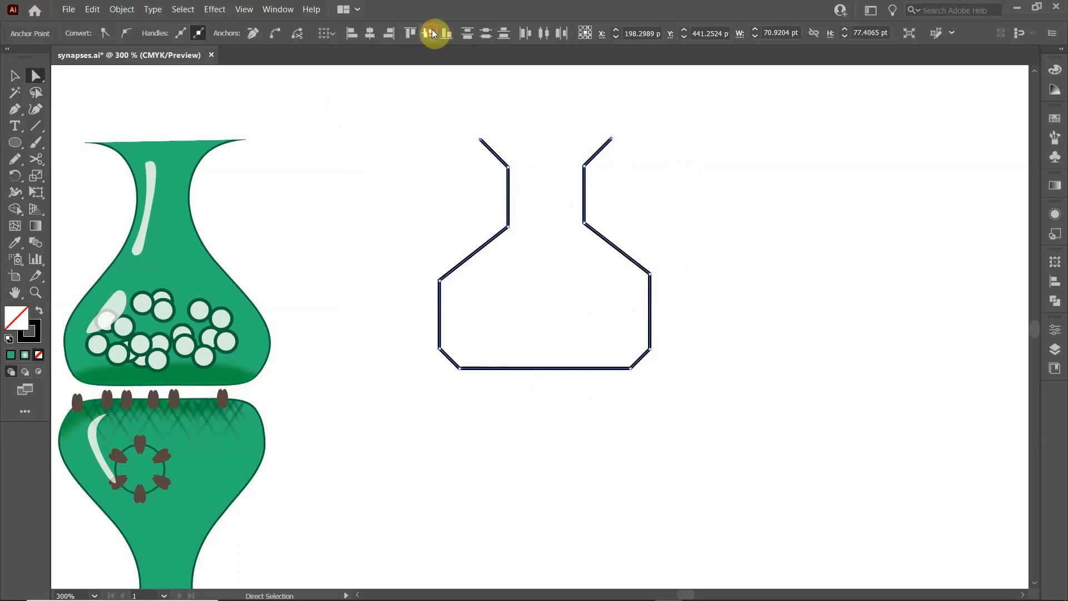
{"action": "left_click_drag", "start_coordinate": [470, 157], "coordinate": [615, 183]}
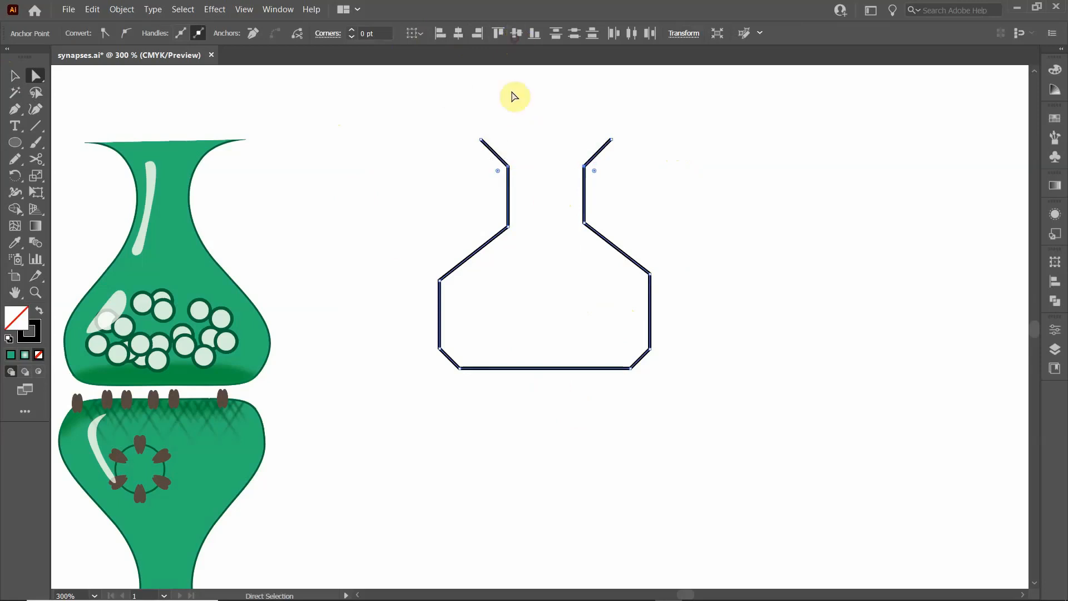
{"action": "left_click_drag", "start_coordinate": [479, 211], "coordinate": [618, 245]}
{"action": "left_click", "coordinate": [516, 33]}
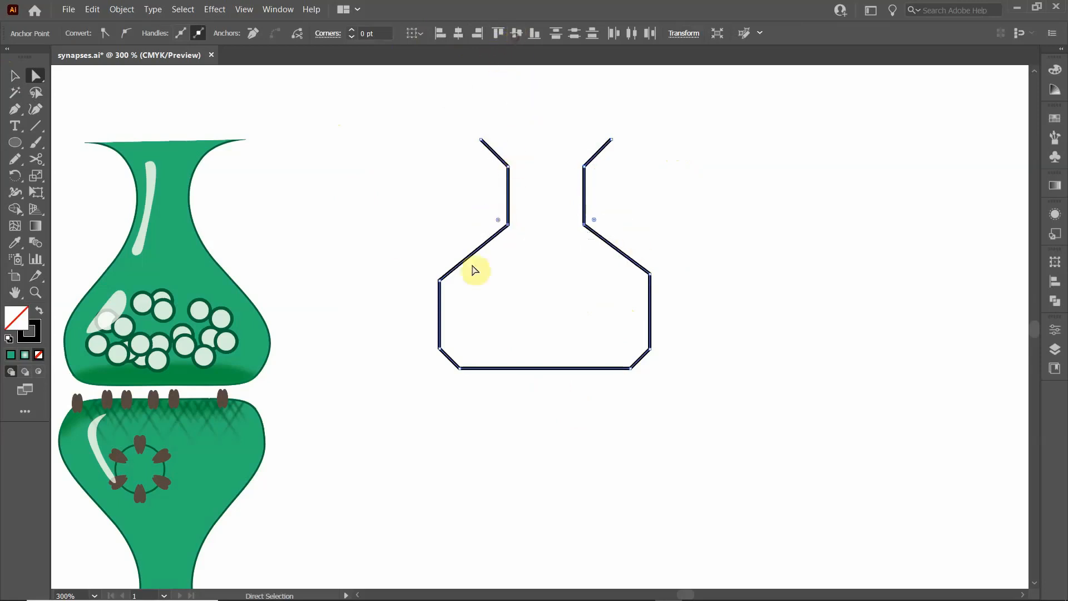
{"action": "left_click_drag", "start_coordinate": [416, 267], "coordinate": [680, 296]}
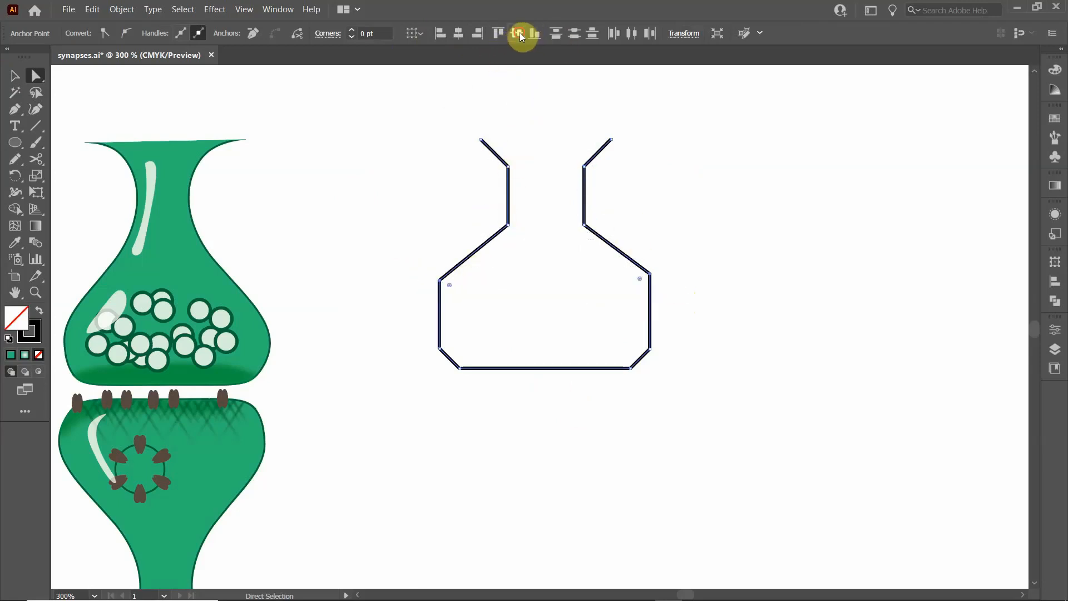
{"action": "left_click", "coordinate": [519, 35]}
{"action": "left_click_drag", "start_coordinate": [415, 330], "coordinate": [673, 350]}
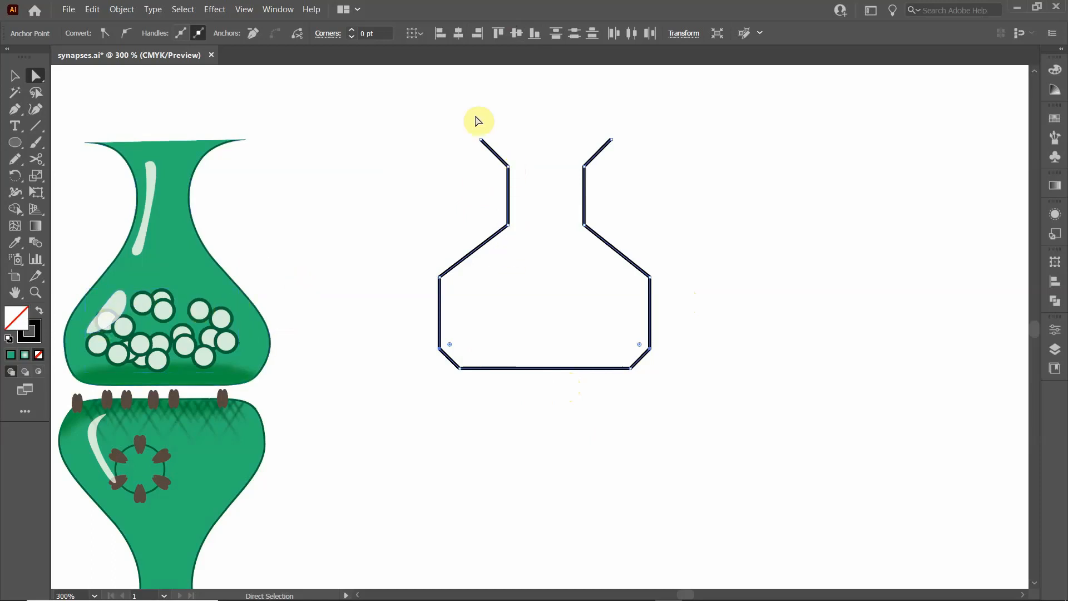
Step: Narrow the neck further by nudging its three left and three right anchor points inward by equal amounts
{"action": "left_click_drag", "start_coordinate": [472, 110], "coordinate": [529, 241]}
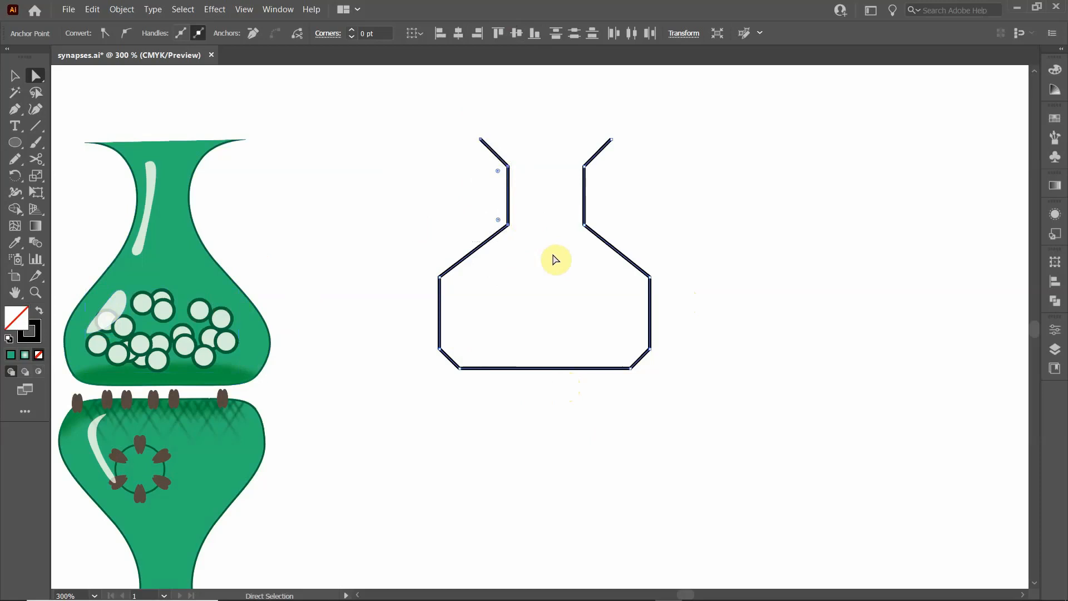
{"action": "key", "text": "Right"}
{"action": "key", "text": "Right"}
{"action": "key", "text": "Right"}
{"action": "key", "text": "Right"}
{"action": "left_click_drag", "start_coordinate": [565, 124], "coordinate": [626, 251]}
{"action": "key", "text": "Left"}
{"action": "key", "text": "Left"}
{"action": "key", "text": "Left"}
{"action": "key", "text": "Left"}
Step: Nudge the body's upper pair of side anchor points well down and the lower side pair slightly down
{"action": "left_click_drag", "start_coordinate": [407, 262], "coordinate": [712, 293]}
{"action": "key", "text": "Down"}
{"action": "key", "text": "Down"}
{"action": "key", "text": "Down"}
{"action": "key", "text": "Down"}
{"action": "key", "text": "Down"}
{"action": "key", "text": "Down"}
{"action": "key", "text": "Down"}
{"action": "key", "text": "Down"}
{"action": "key", "text": "Down"}
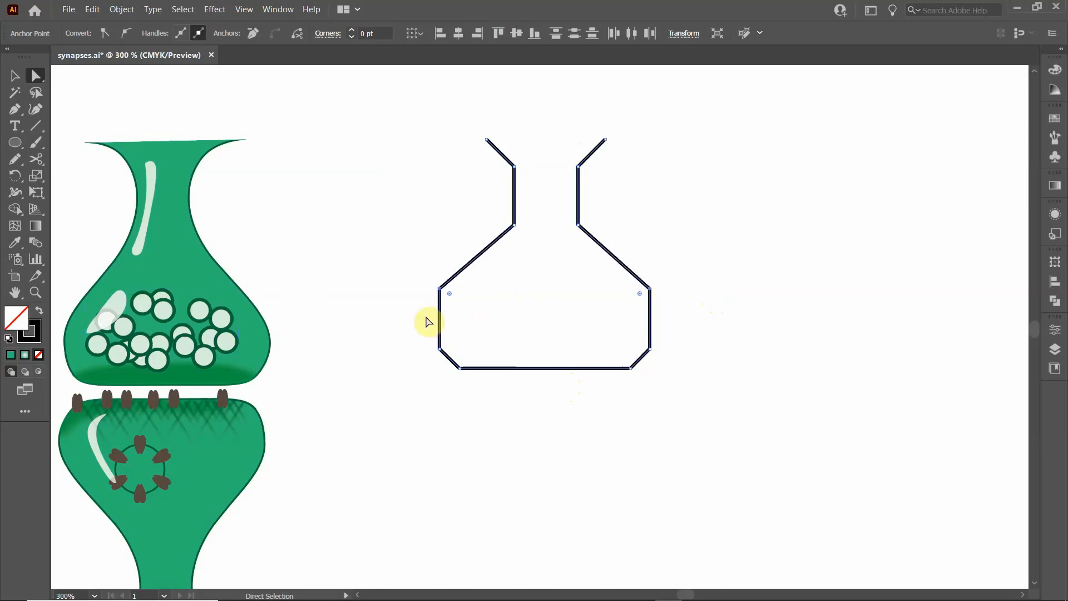
{"action": "key", "text": "Down"}
{"action": "key", "text": "Down"}
{"action": "key", "text": "Down"}
{"action": "key", "text": "Down"}
{"action": "key", "text": "Down"}
{"action": "key", "text": "Down"}
{"action": "key", "text": "Down"}
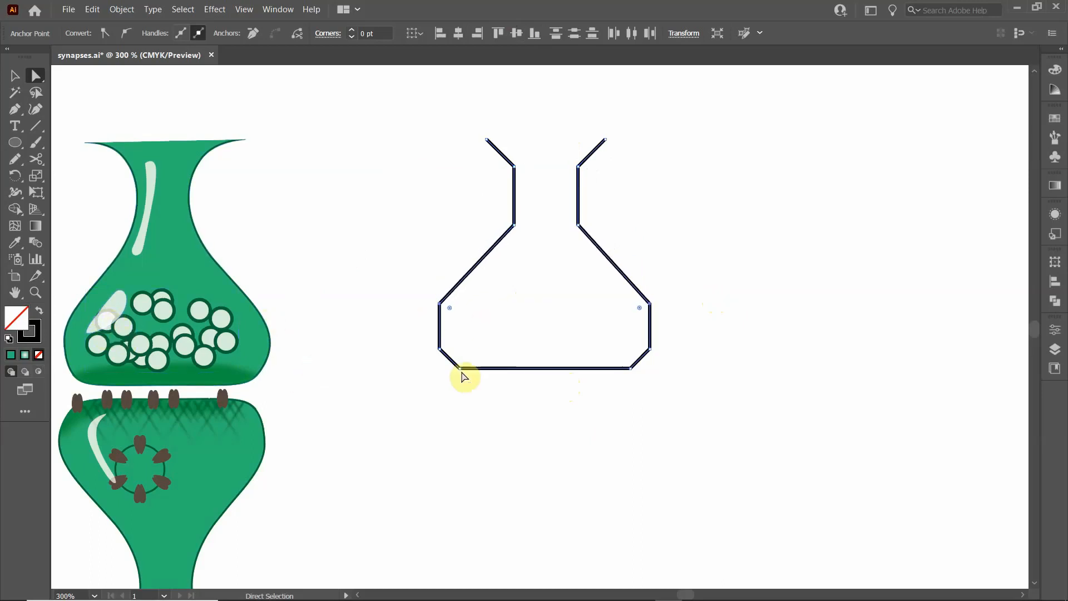
{"action": "left_click_drag", "start_coordinate": [398, 339], "coordinate": [708, 356]}
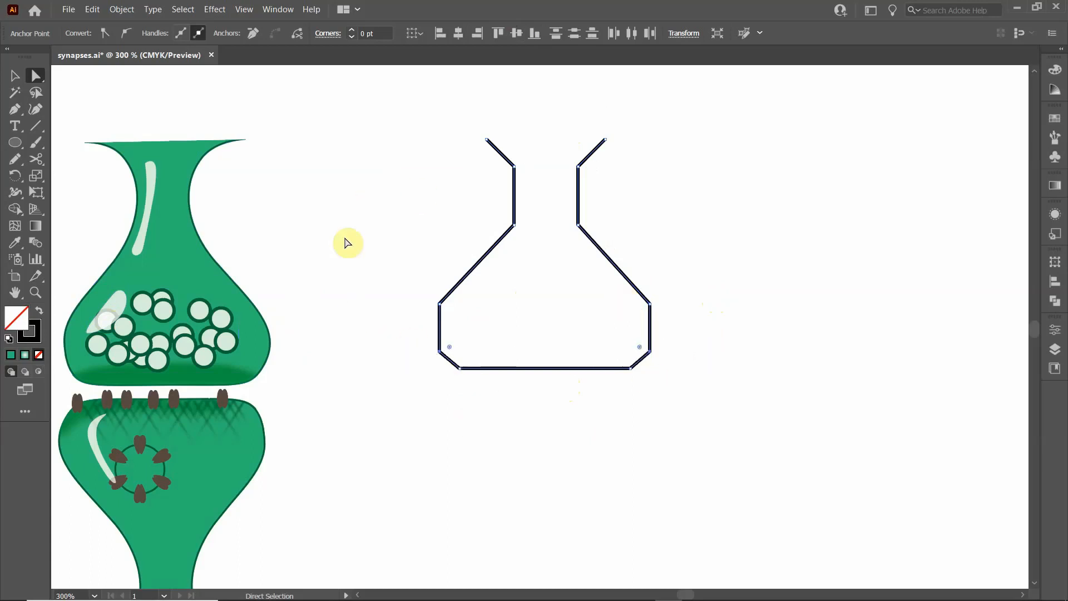
Step: Isolate the outline path, select all its anchor points including both open top ends, and convert them to smooth points
{"action": "left_click", "coordinate": [15, 75]}
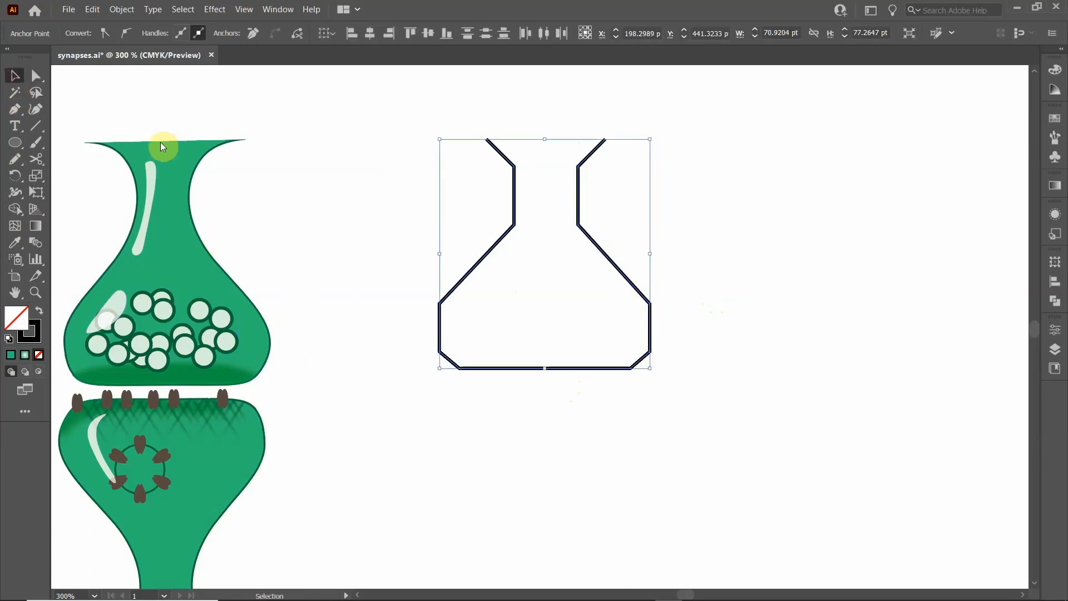
{"action": "left_click", "coordinate": [486, 277]}
{"action": "double_click", "coordinate": [467, 284]}
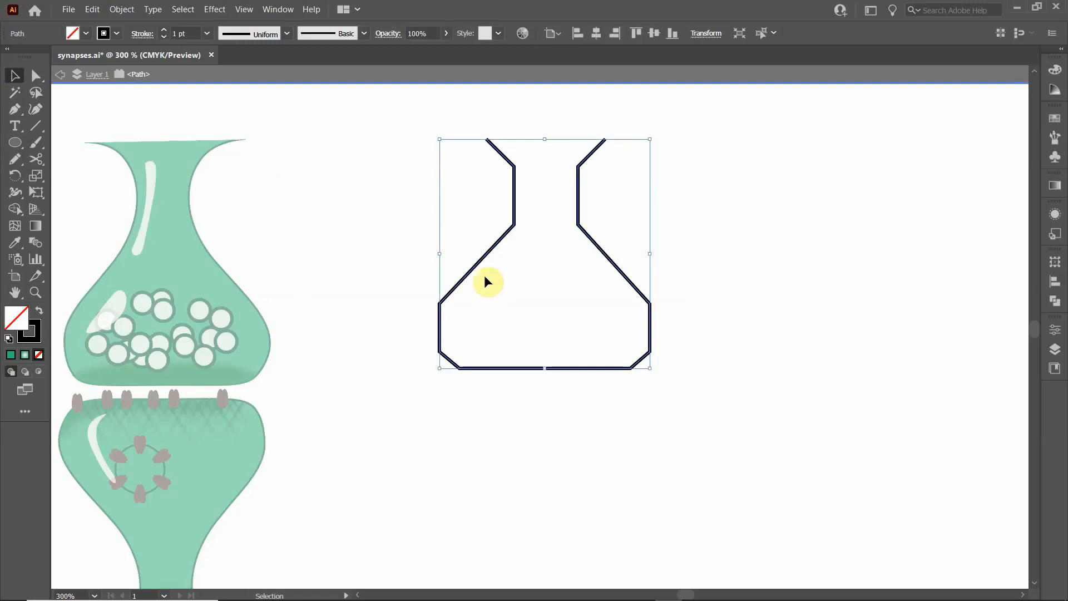
{"action": "left_click", "coordinate": [334, 183]}
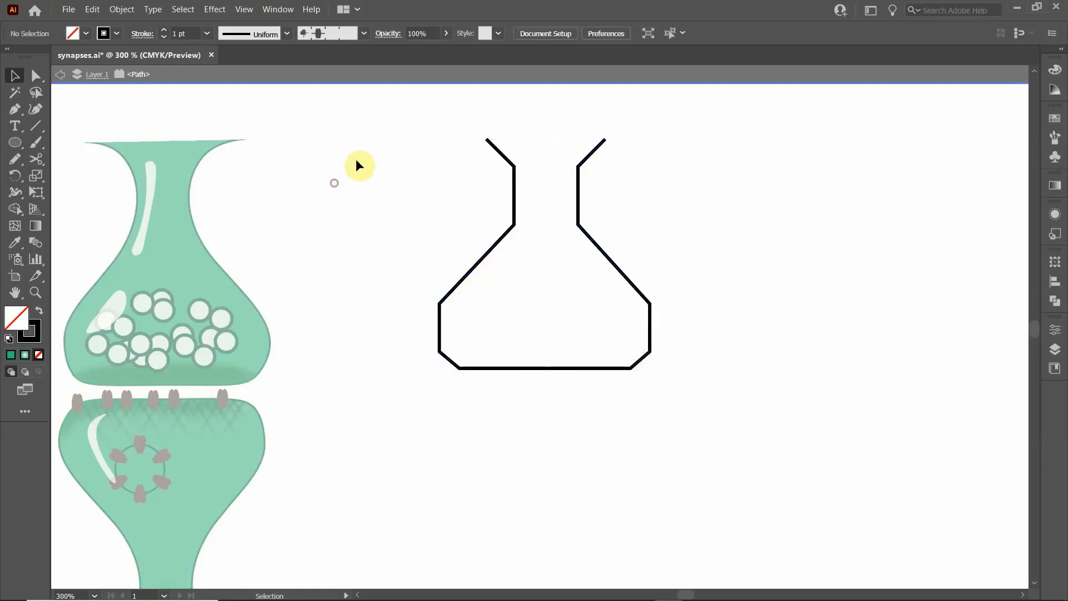
{"action": "left_click", "coordinate": [35, 76]}
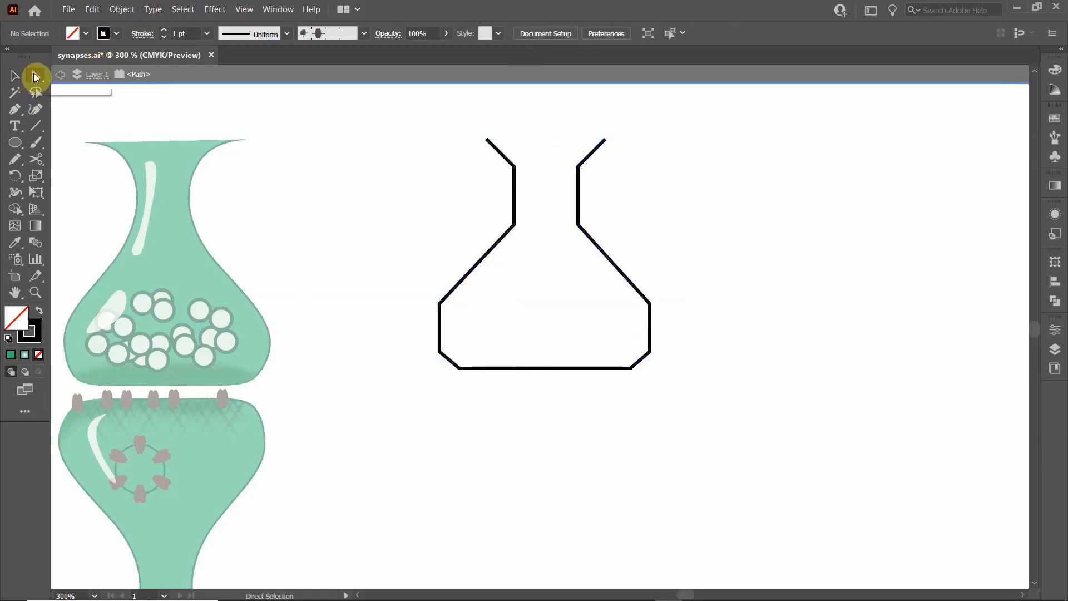
{"action": "left_click_drag", "start_coordinate": [394, 119], "coordinate": [788, 399]}
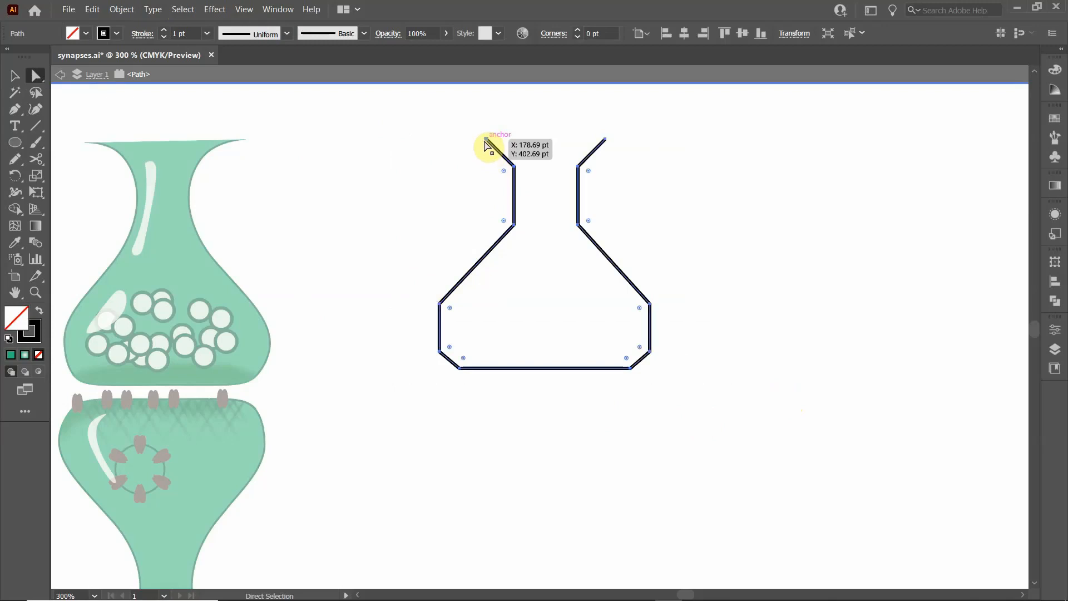
{"action": "left_click", "coordinate": [486, 140], "text": "shift"}
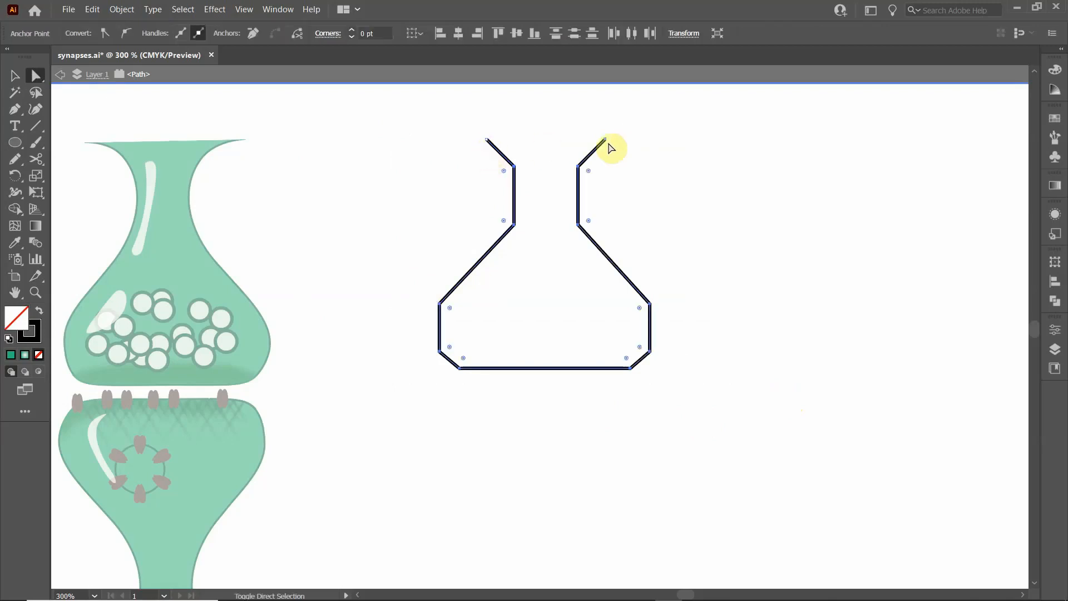
{"action": "left_click", "coordinate": [606, 140], "text": "shift"}
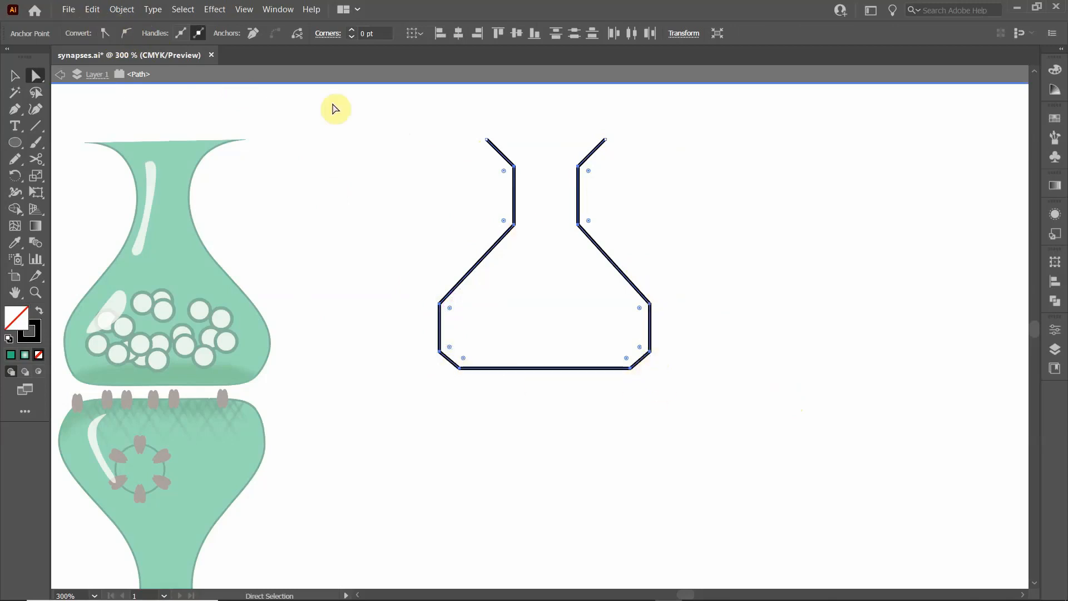
{"action": "left_click", "coordinate": [126, 35]}
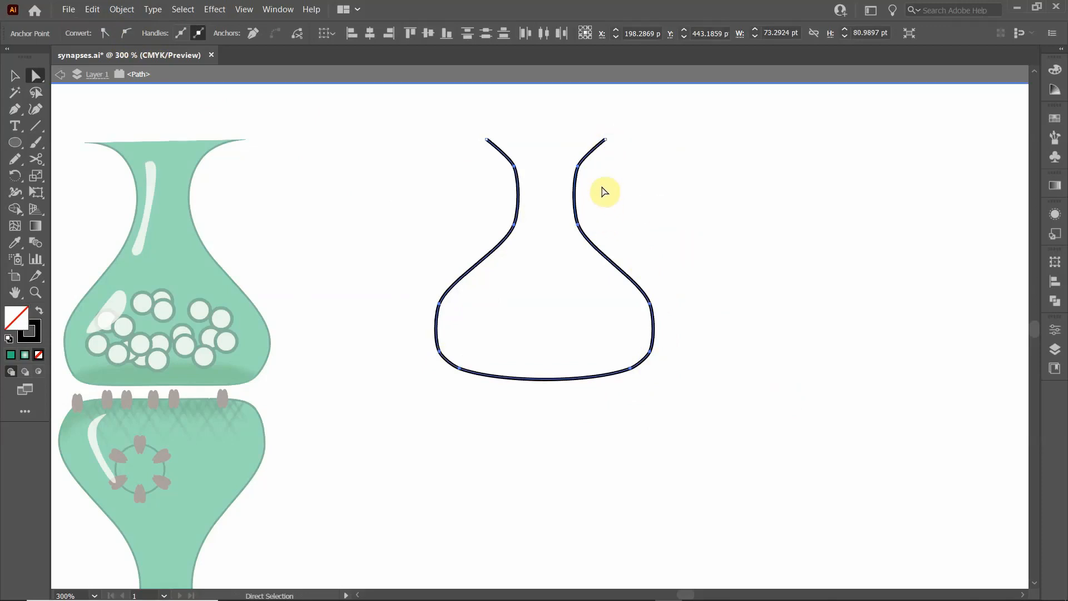
Step: Flatten the body's bottom curve by raising the direction handles of its two bottom anchor points, and exit isolation mode
{"action": "left_click", "coordinate": [461, 374]}
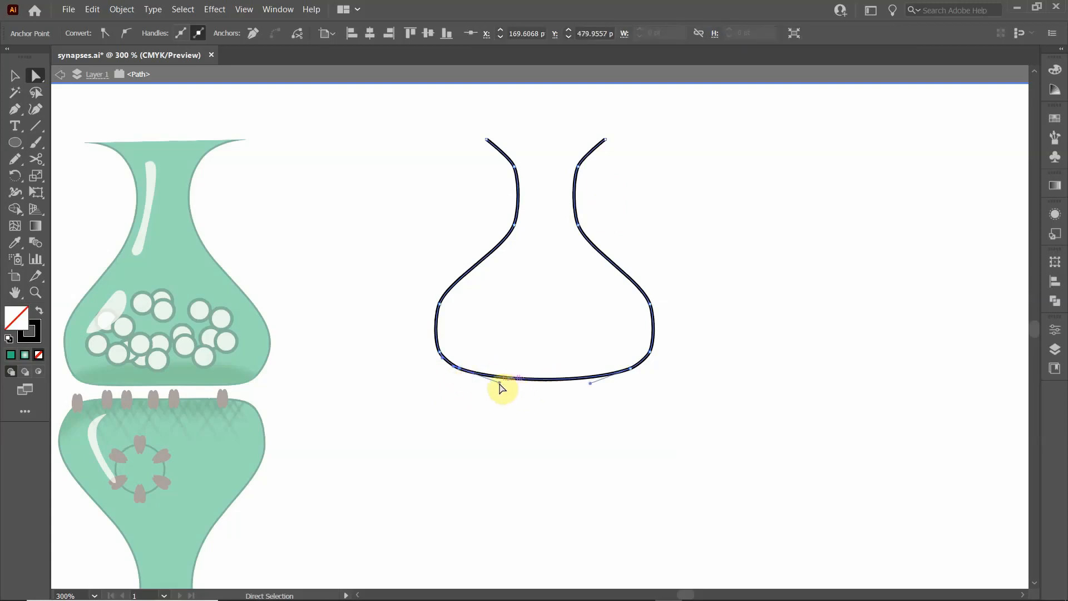
{"action": "left_click_drag", "start_coordinate": [500, 384], "coordinate": [501, 374]}
{"action": "left_click_drag", "start_coordinate": [589, 384], "coordinate": [580, 371]}
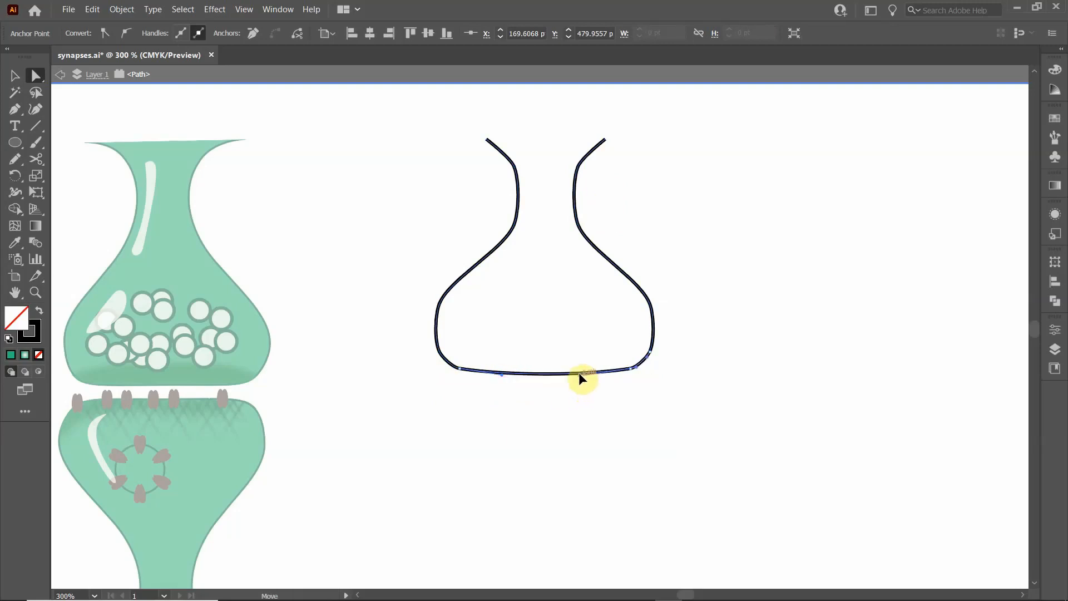
{"action": "left_click", "coordinate": [504, 371]}
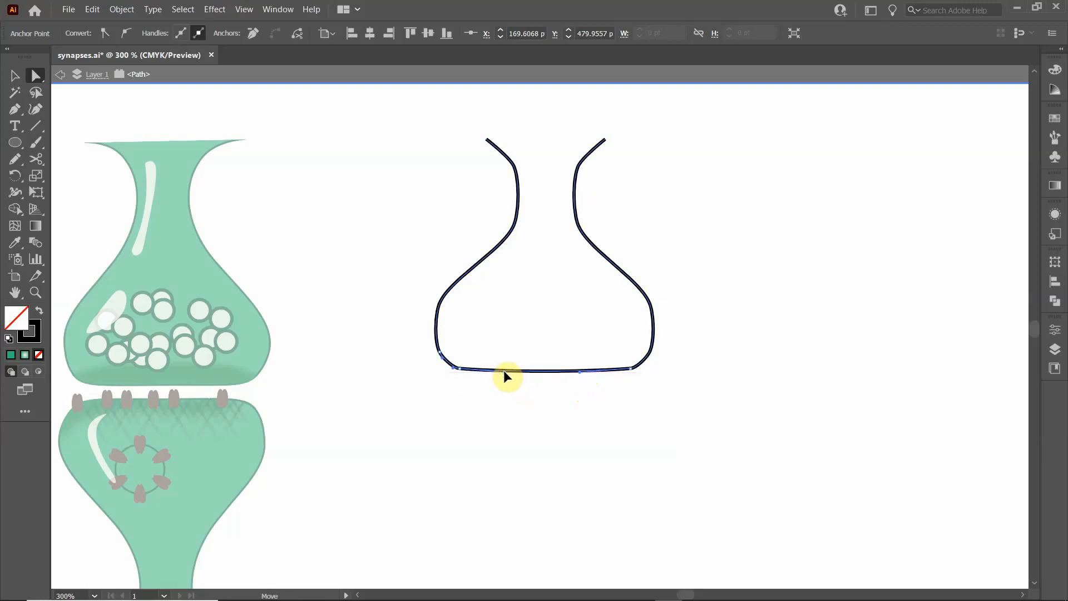
{"action": "left_click", "coordinate": [16, 77]}
{"action": "double_click", "coordinate": [367, 233]}
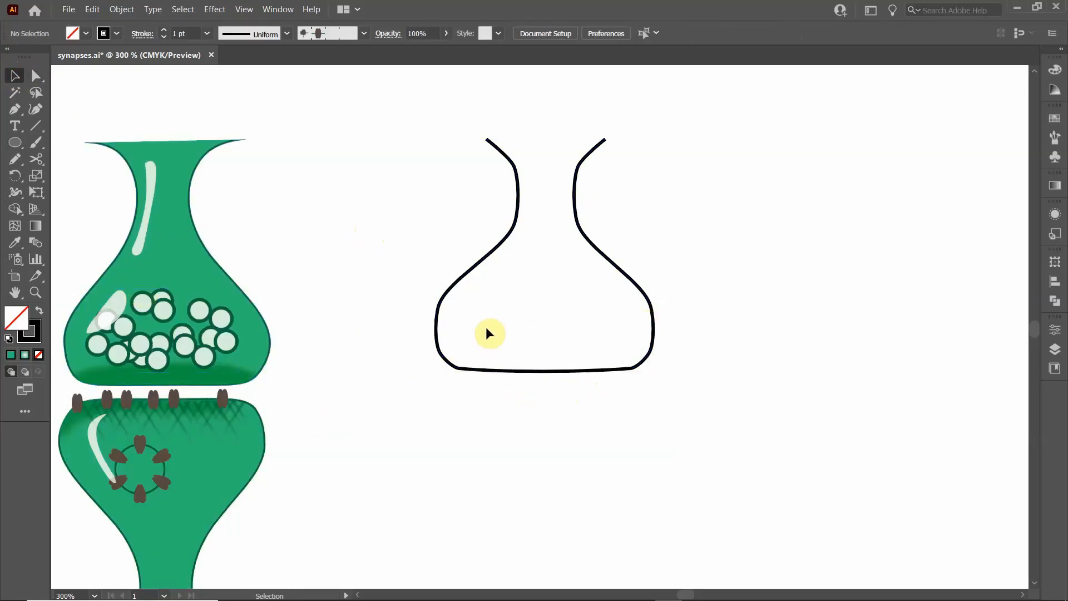
Step: Fill the smoothed terminal outline with the same green as the reference illustration
{"action": "left_click", "coordinate": [481, 268]}
{"action": "left_click", "coordinate": [86, 34]}
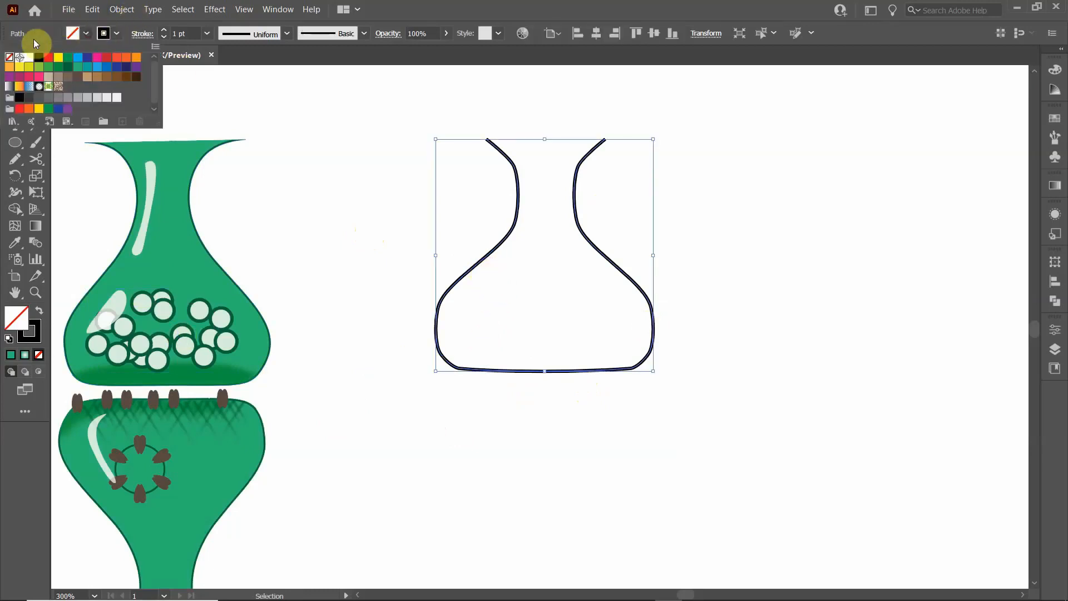
{"action": "left_click", "coordinate": [79, 77]}
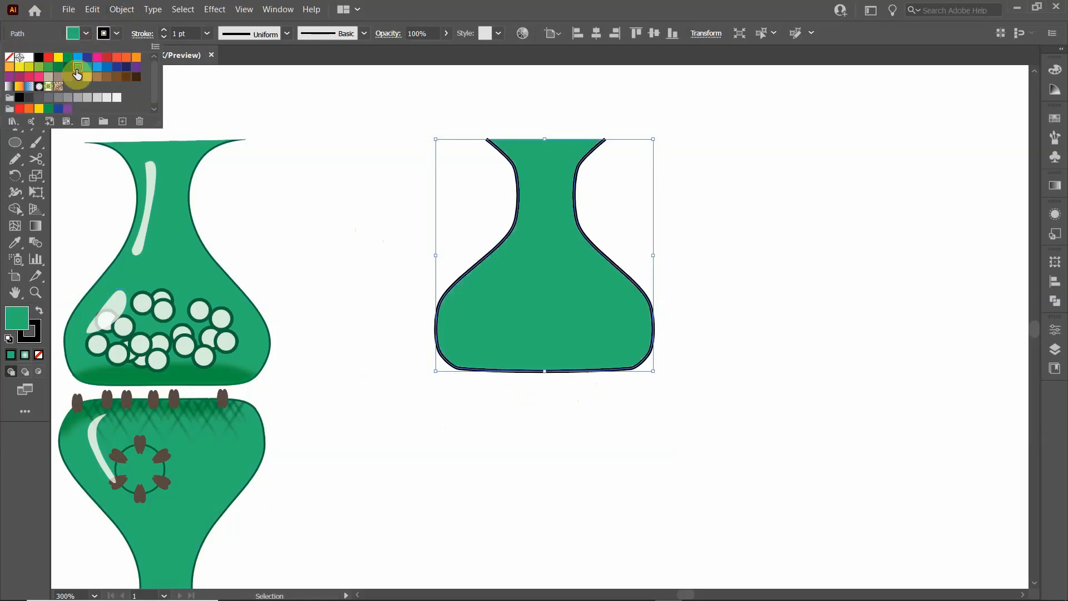
{"action": "left_click", "coordinate": [316, 198]}
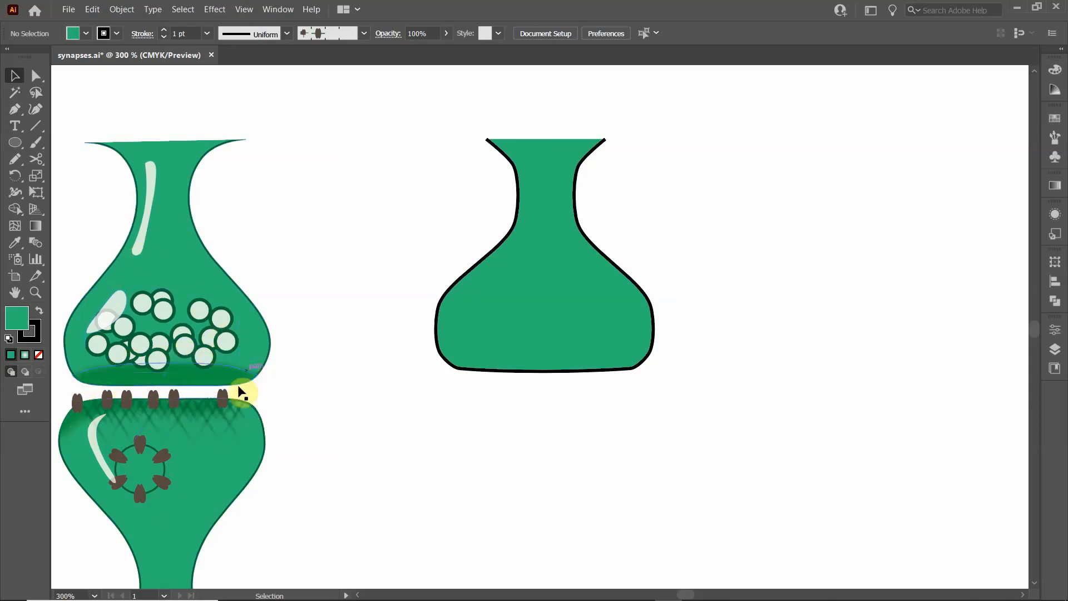
Step: Examine the gap and facing edges between the two terminals of the reference illustration up close
{"action": "scroll", "coordinate": [129, 395], "scroll_direction": "up", "scroll_amount": 3}
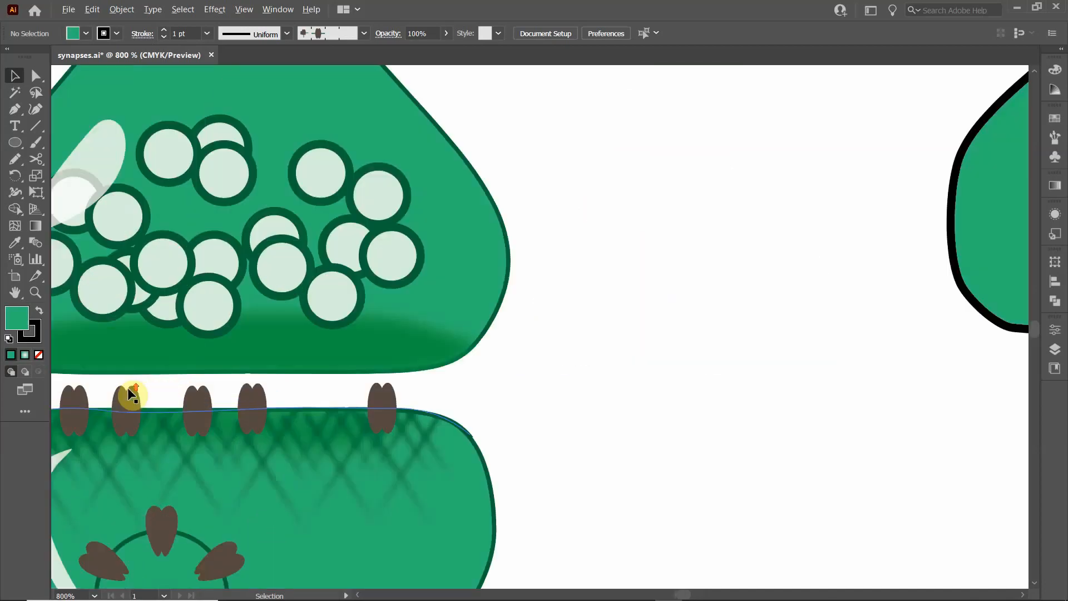
{"action": "left_click_drag", "start_coordinate": [129, 379], "coordinate": [381, 382]}
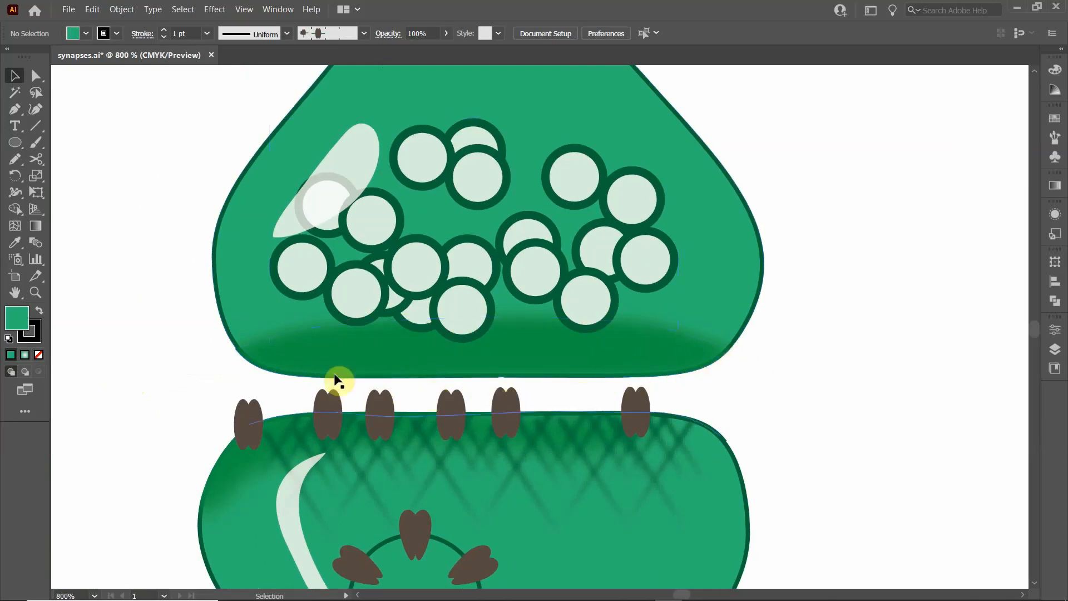
{"action": "key", "text": "space"}
{"action": "left_click_drag", "start_coordinate": [854, 339], "coordinate": [312, 393]}
{"action": "scroll", "coordinate": [478, 368], "scroll_direction": "down", "scroll_amount": 2}
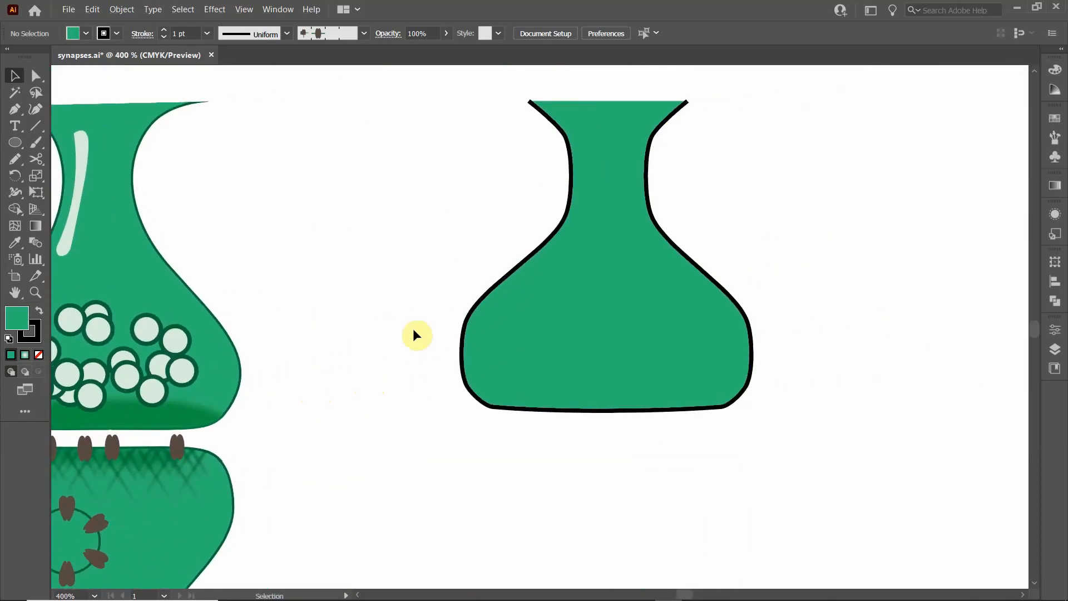
{"action": "key", "text": "space"}
{"action": "left_click_drag", "start_coordinate": [417, 336], "coordinate": [388, 265]}
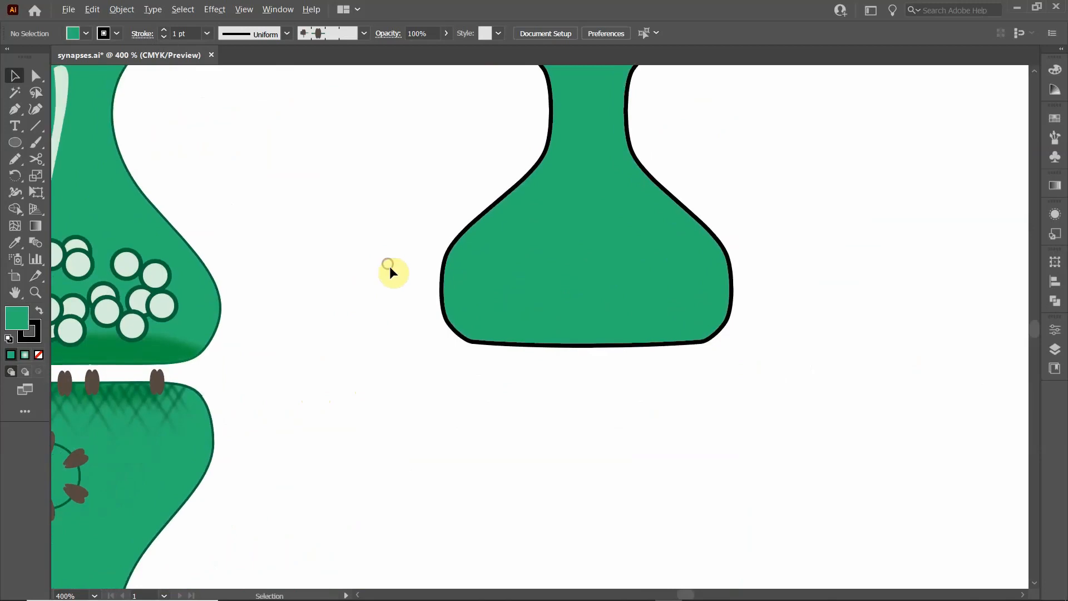
{"action": "scroll", "coordinate": [389, 267], "scroll_direction": "down", "scroll_amount": 1}
{"action": "scroll", "coordinate": [401, 286], "scroll_direction": "up", "scroll_amount": 1}
Step: Duplicate the green terminal shape diagonally below and to its right, and set the copy's fill to none
{"action": "left_click", "coordinate": [518, 290]}
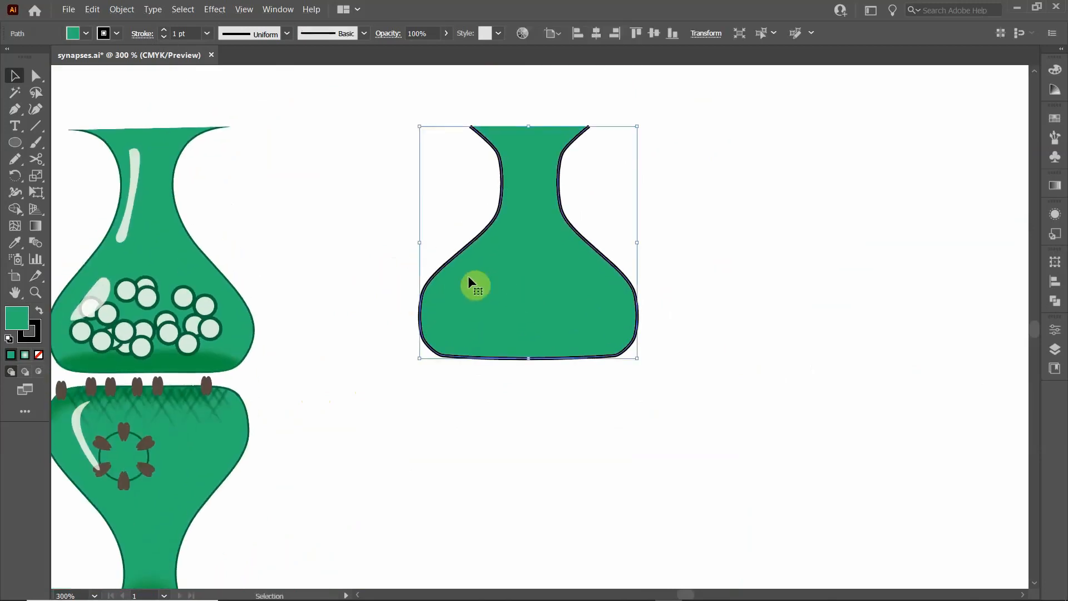
{"action": "left_click_drag", "start_coordinate": [478, 271], "coordinate": [639, 330]}
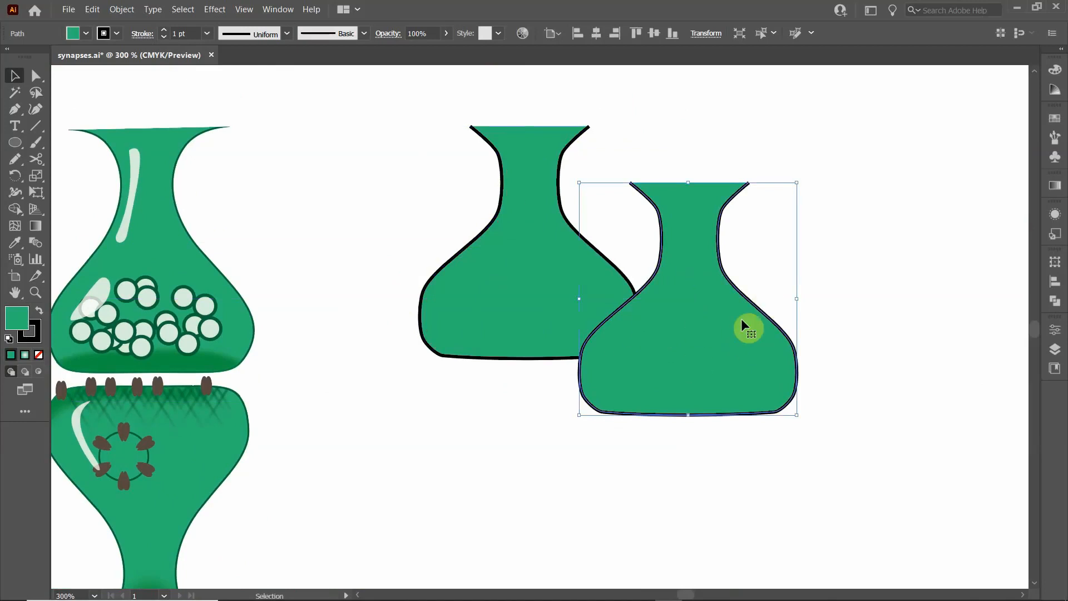
{"action": "left_click", "coordinate": [87, 33]}
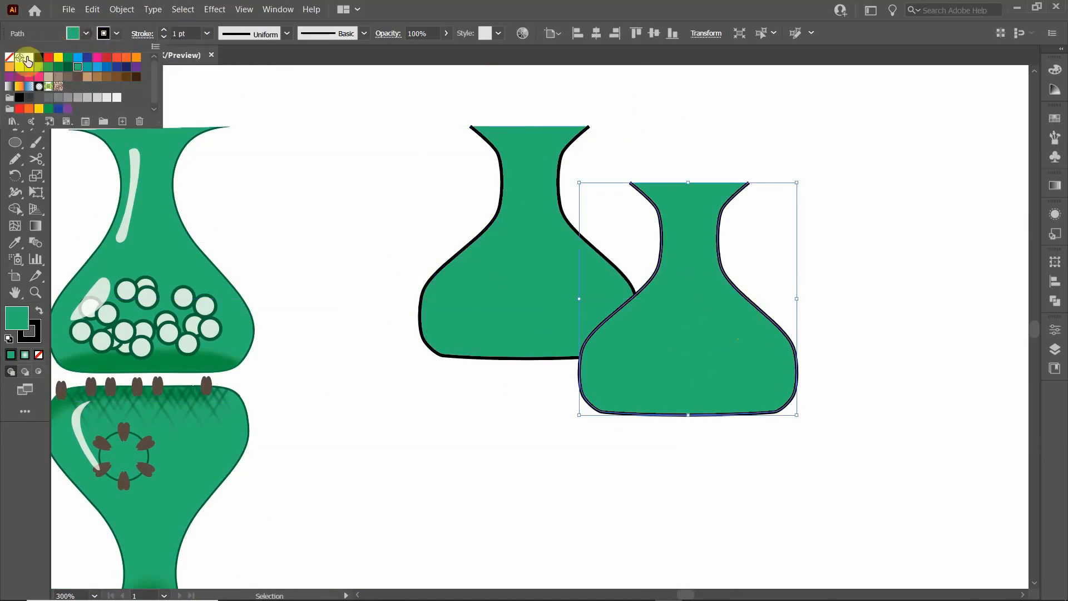
{"action": "left_click", "coordinate": [9, 56]}
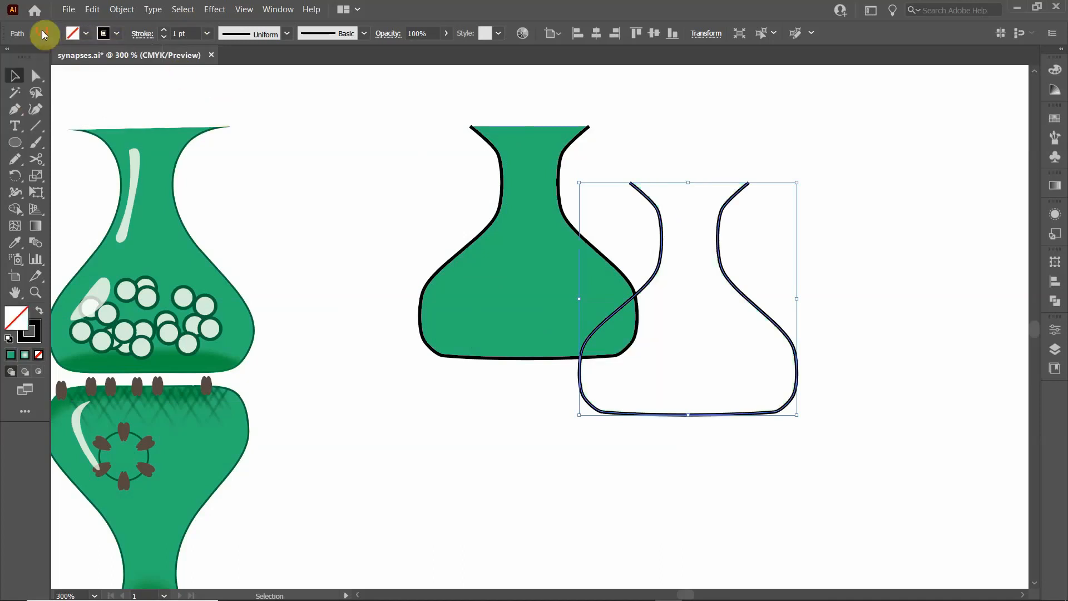
{"action": "left_click", "coordinate": [42, 32]}
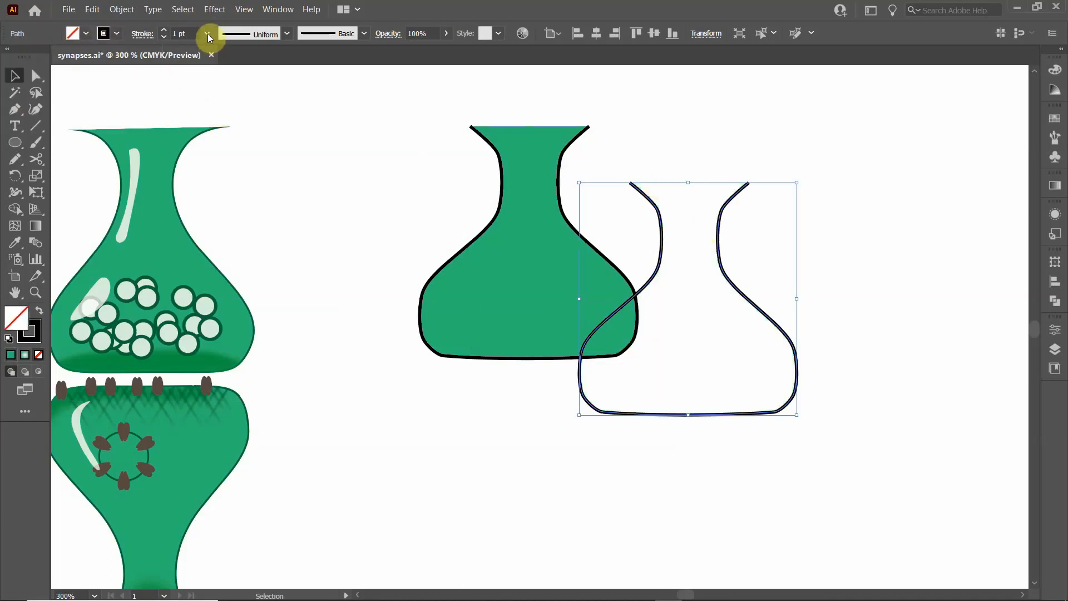
Step: Reduce the unfilled copy's stroke weight to 0.5 pt and keep the copy selected
{"action": "left_click", "coordinate": [164, 38]}
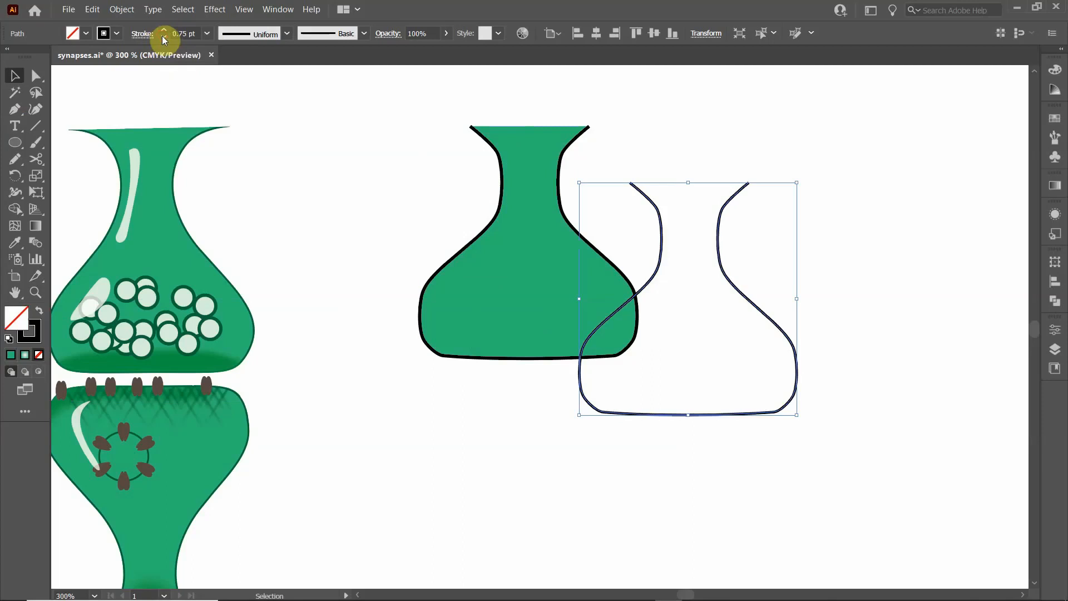
{"action": "left_click", "coordinate": [165, 38]}
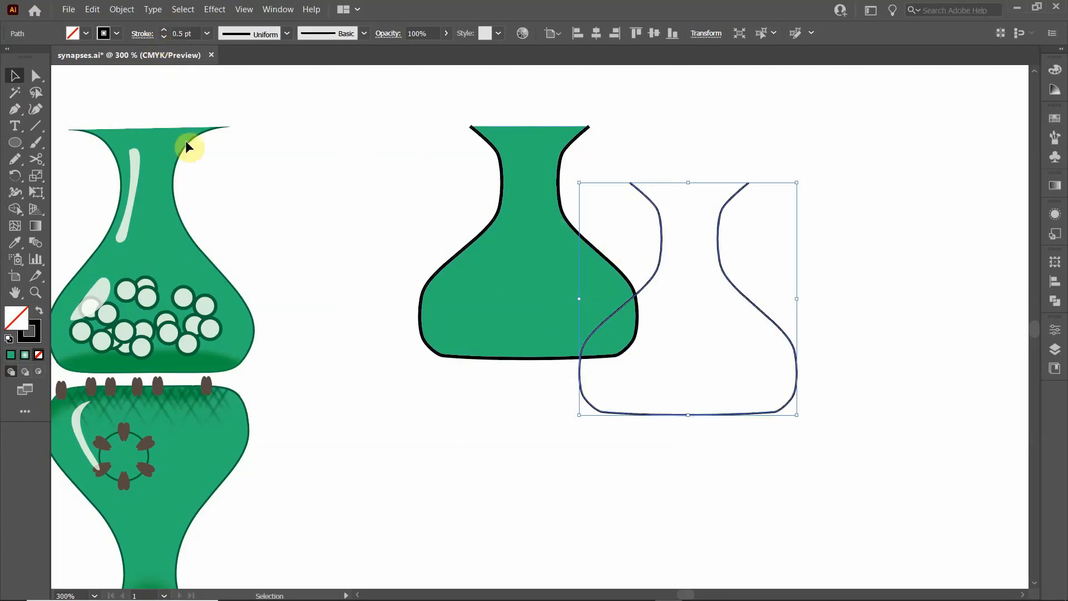
{"action": "left_click", "coordinate": [704, 133]}
{"action": "left_click", "coordinate": [662, 234]}
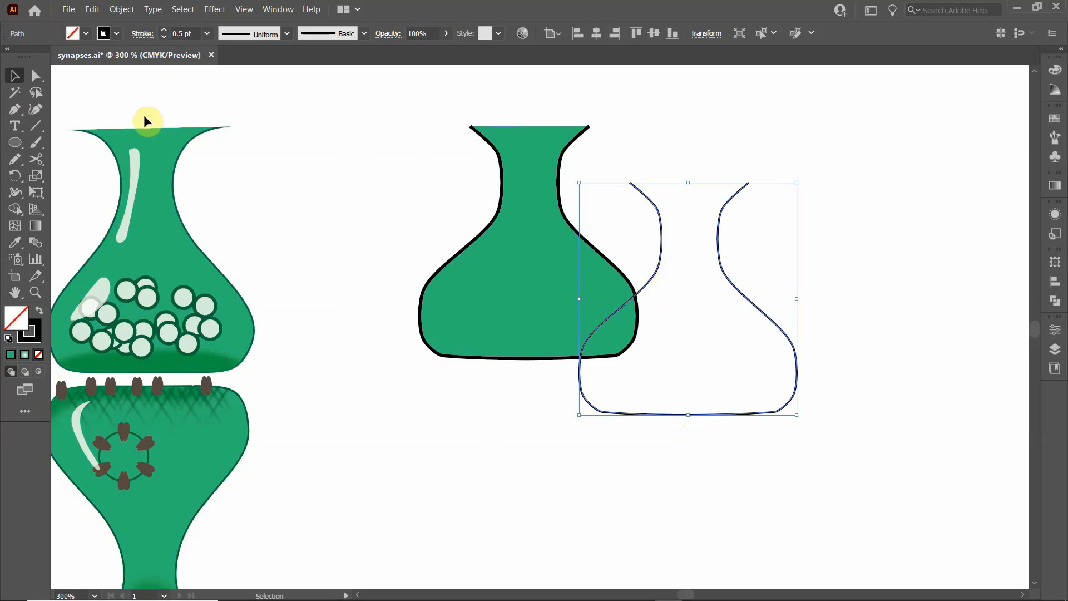
Step: Close the unfilled copy's open top with a straight Pen tool segment between its two end anchor points
{"action": "left_click", "coordinate": [15, 109]}
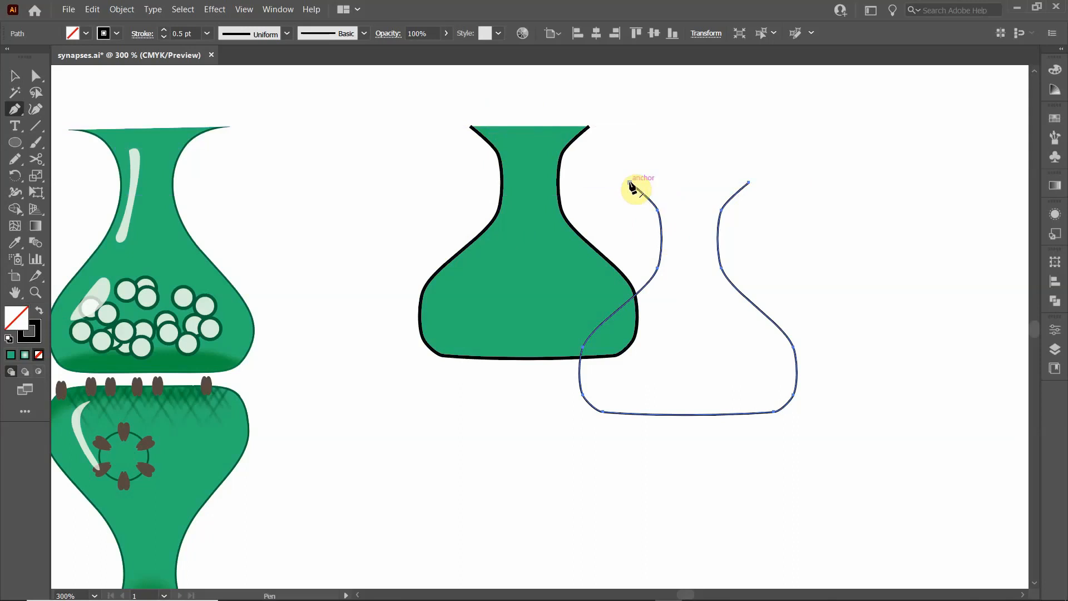
{"action": "left_click", "coordinate": [12, 112], "text": "alt"}
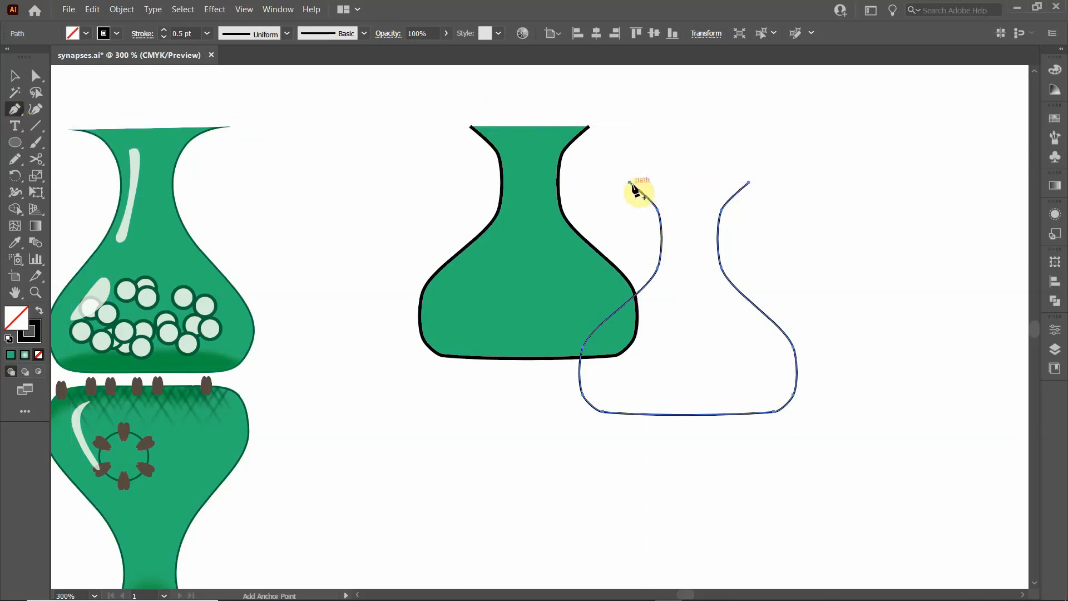
{"action": "left_click", "coordinate": [630, 182]}
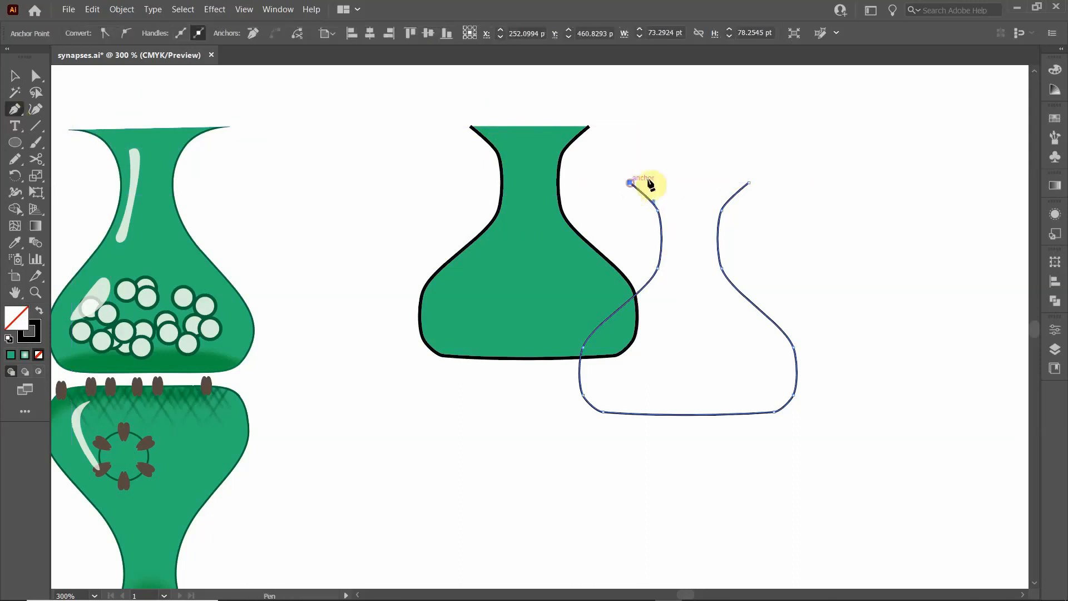
{"action": "left_click", "coordinate": [750, 183]}
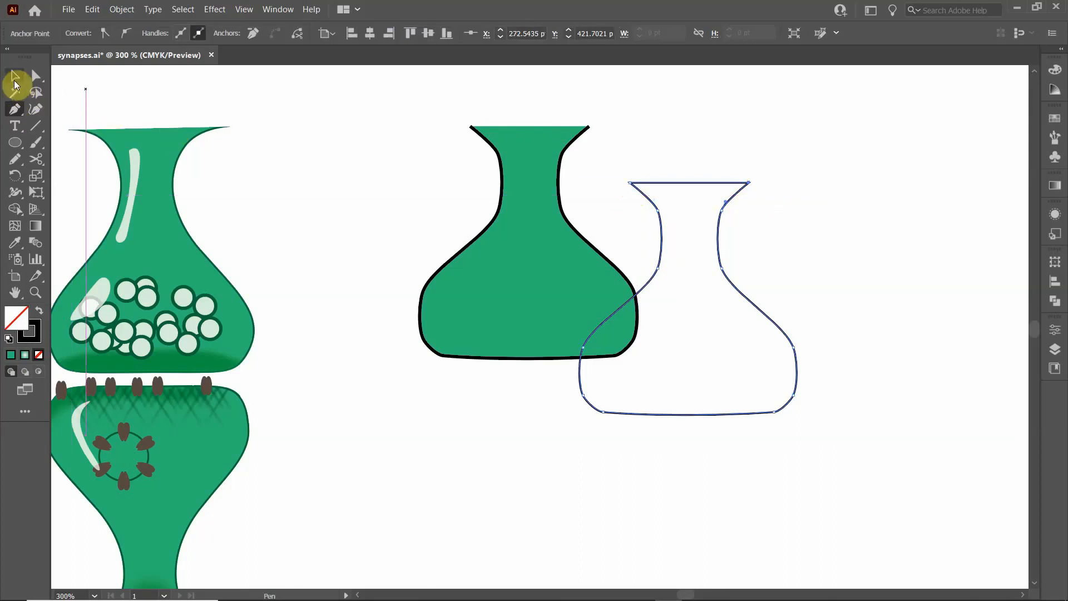
Step: Create an inset copy of the closed unfilled outline with Offset Path at -0.5 pt, using miter joins
{"action": "left_click", "coordinate": [15, 81]}
{"action": "left_click", "coordinate": [668, 142]}
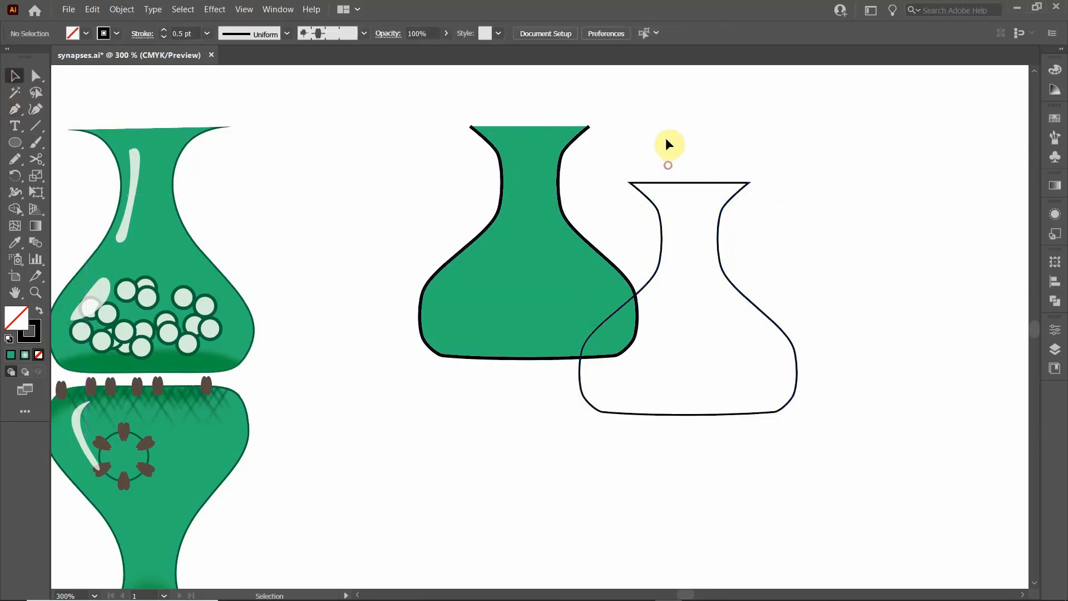
{"action": "left_click", "coordinate": [660, 225]}
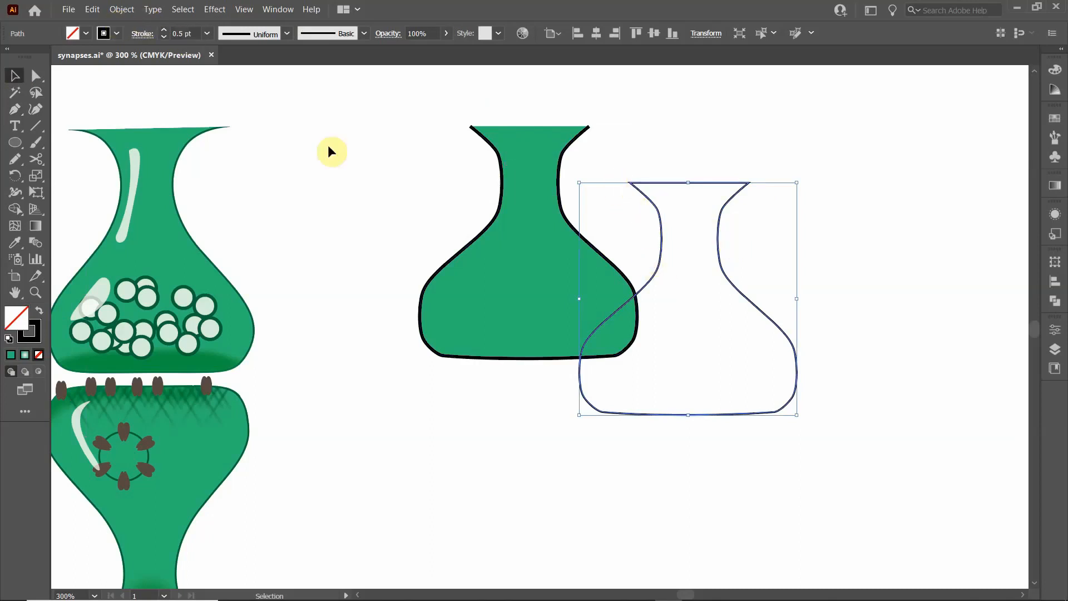
{"action": "left_click", "coordinate": [120, 9]}
{"action": "mouse_move", "coordinate": [165, 280]}
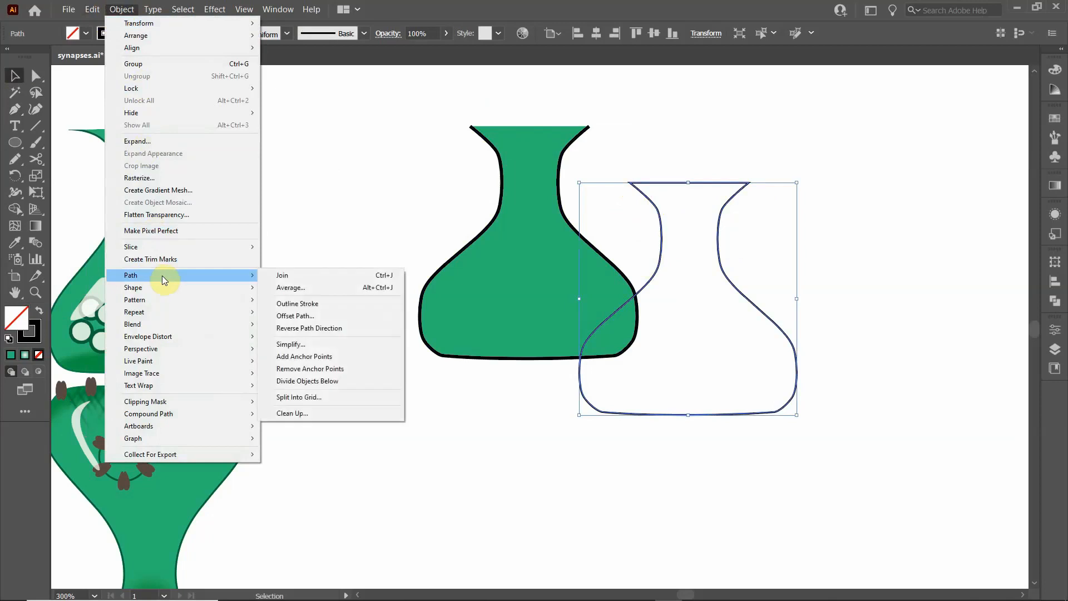
{"action": "left_click", "coordinate": [328, 316]}
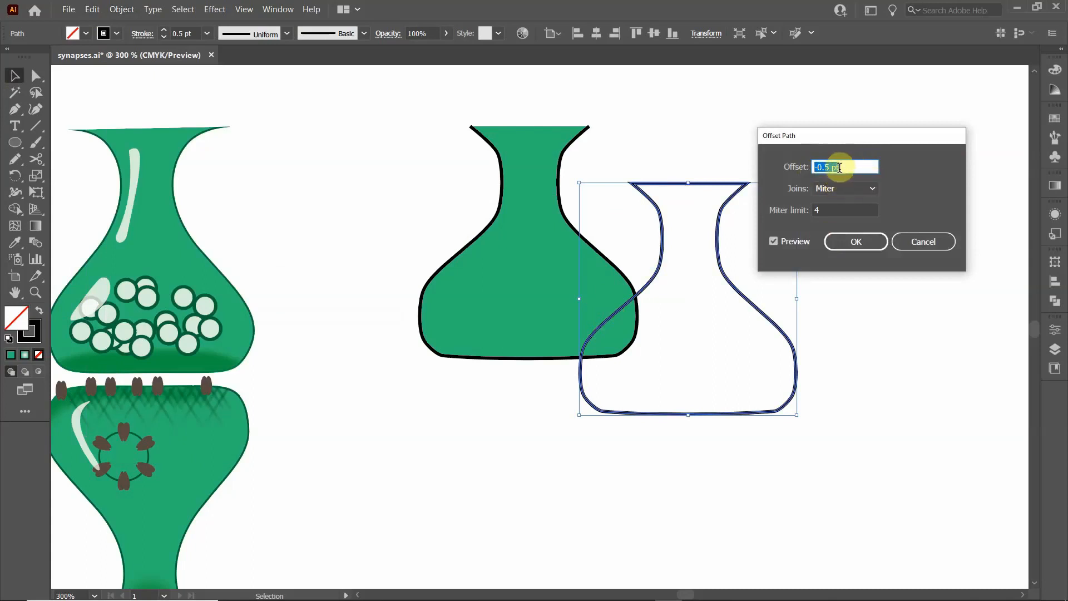
{"action": "type", "text": "-"}
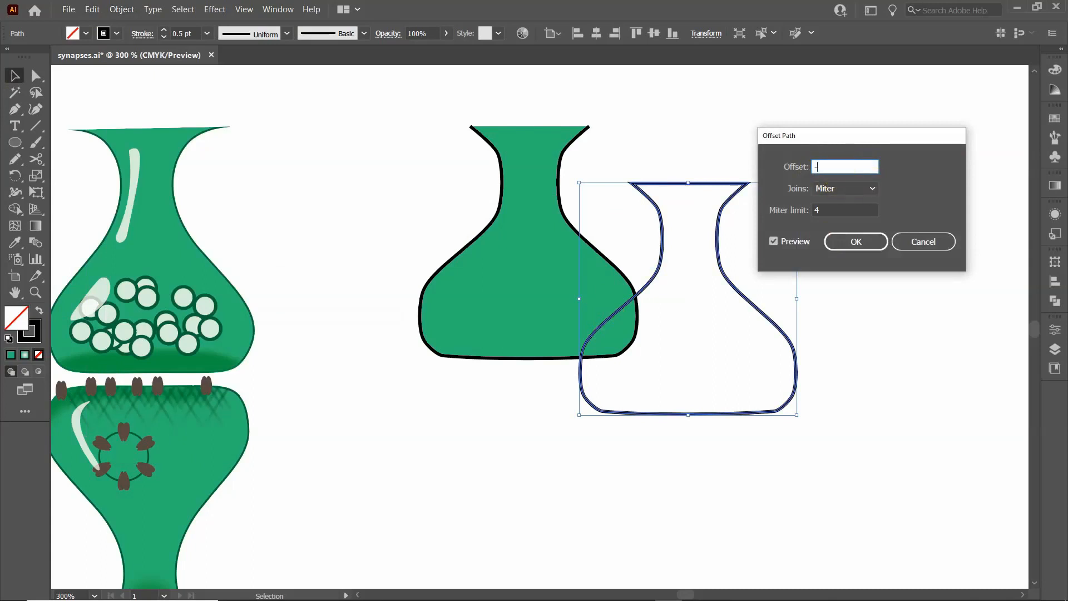
{"action": "type", "text": "0.5"}
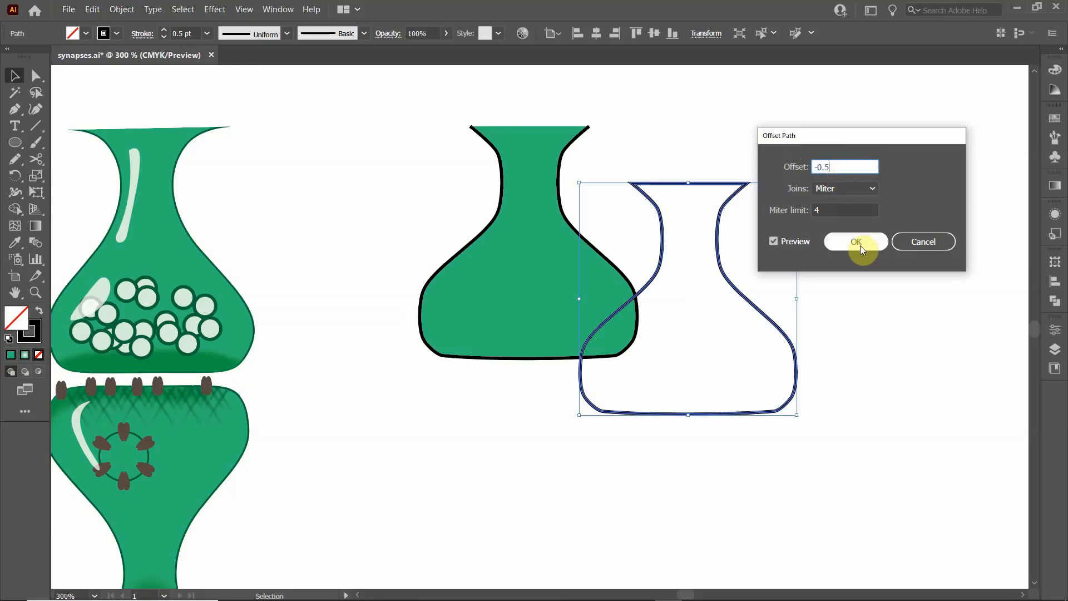
{"action": "left_click", "coordinate": [861, 245]}
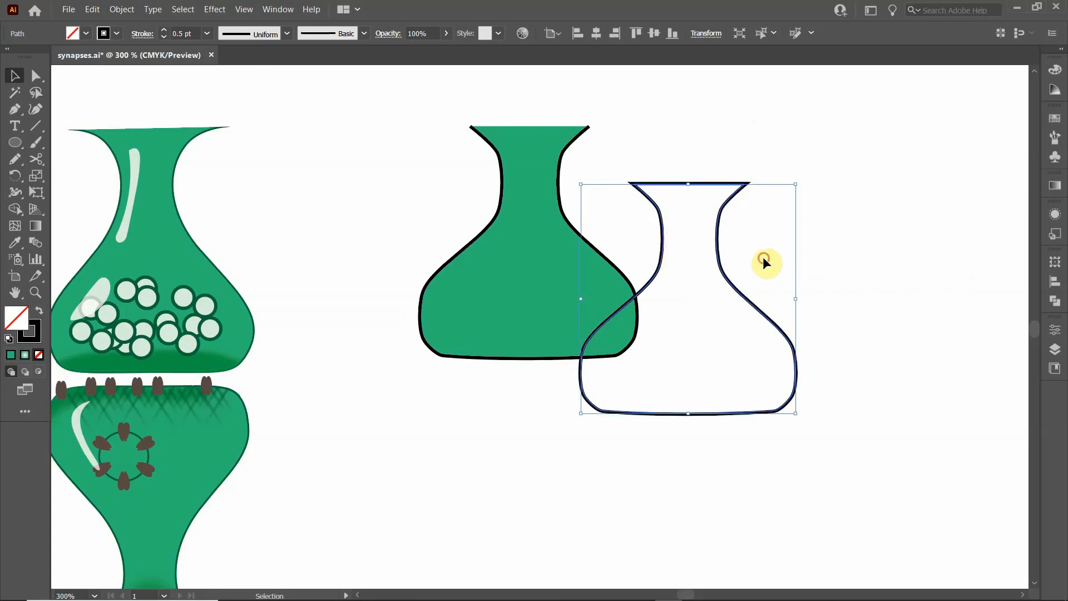
{"action": "left_click", "coordinate": [764, 259]}
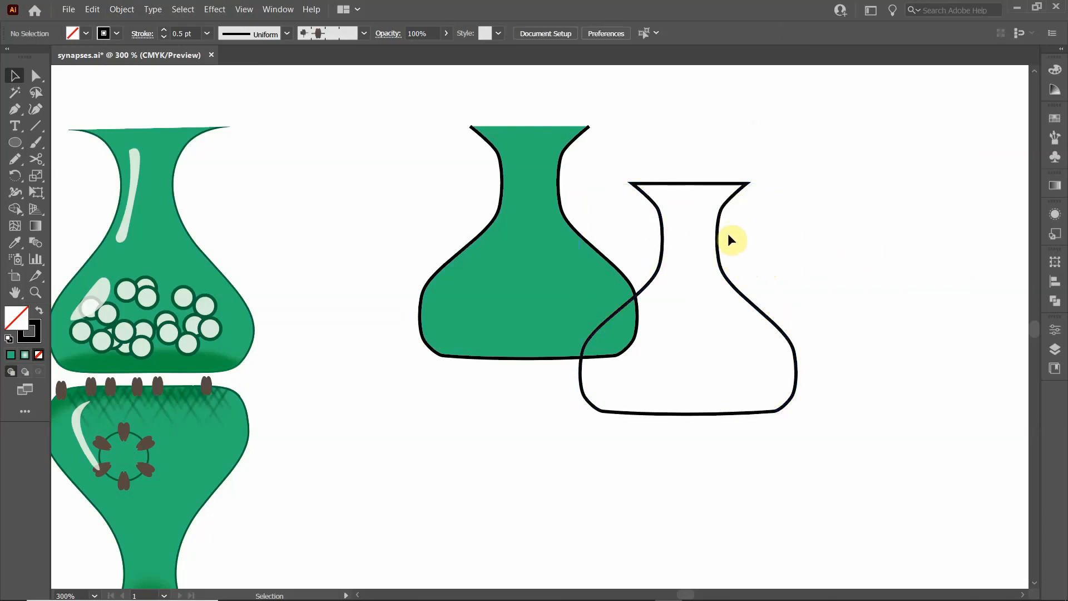
Step: Delete the outer original outline, keeping only the inset path
{"action": "scroll", "coordinate": [728, 233], "scroll_direction": "up", "scroll_amount": 10, "text": "alt"}
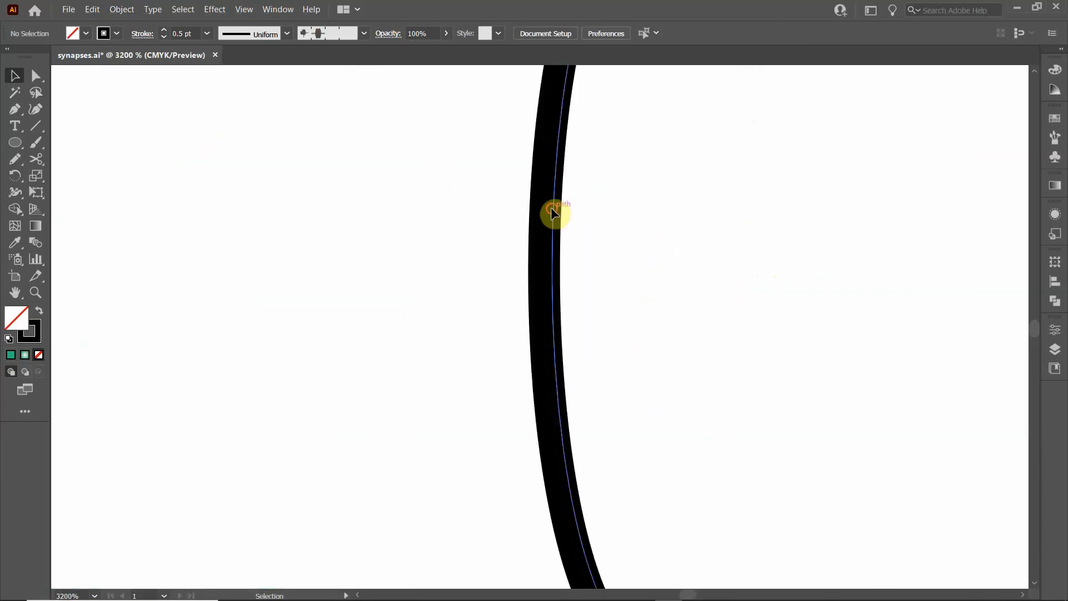
{"action": "left_click_drag", "start_coordinate": [551, 207], "coordinate": [537, 209]}
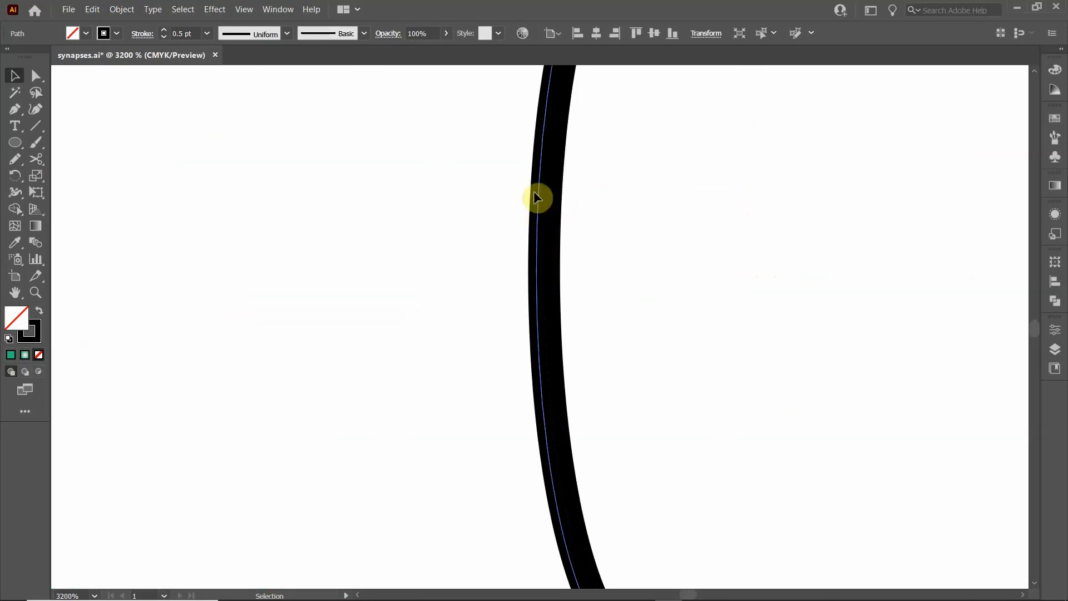
{"action": "left_click_drag", "start_coordinate": [545, 195], "coordinate": [555, 195]}
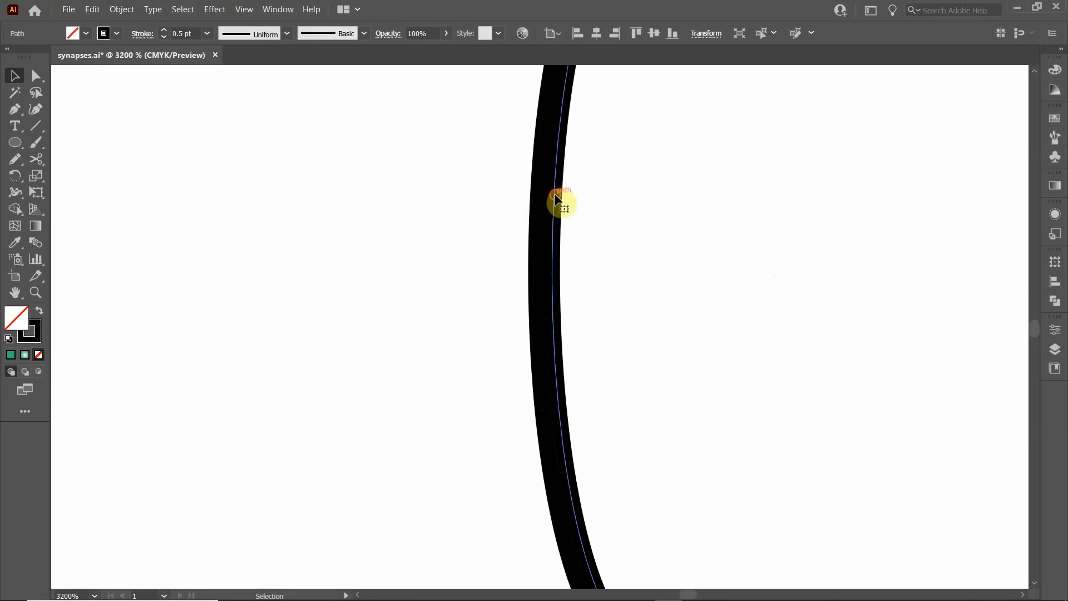
{"action": "key", "text": "Delete"}
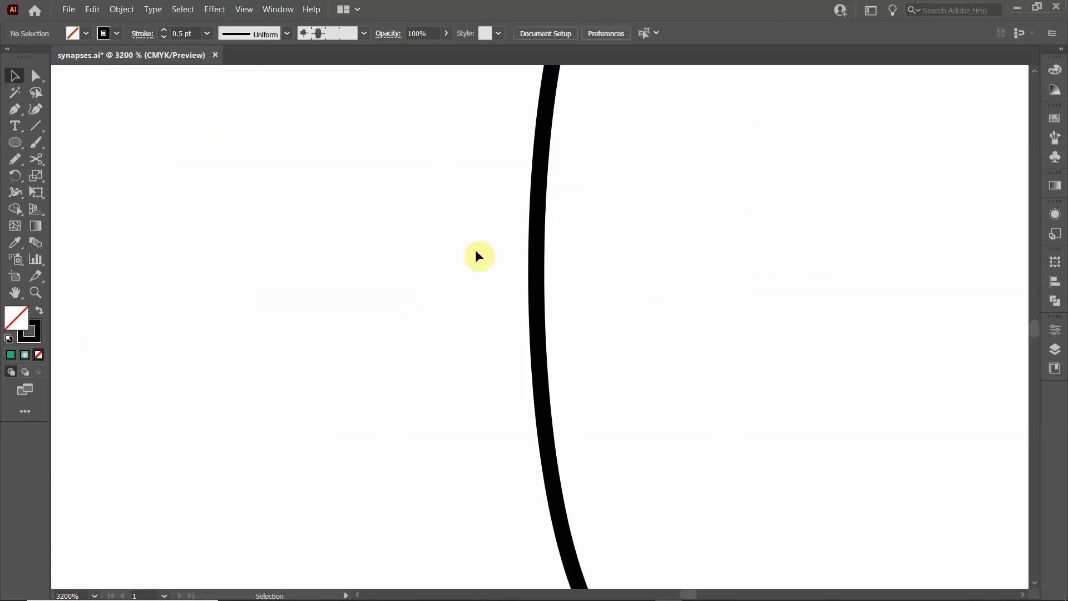
Step: Place the inset outline over the green terminal shape, select both and center-align them
{"action": "scroll", "coordinate": [475, 249], "scroll_direction": "down", "scroll_amount": 7}
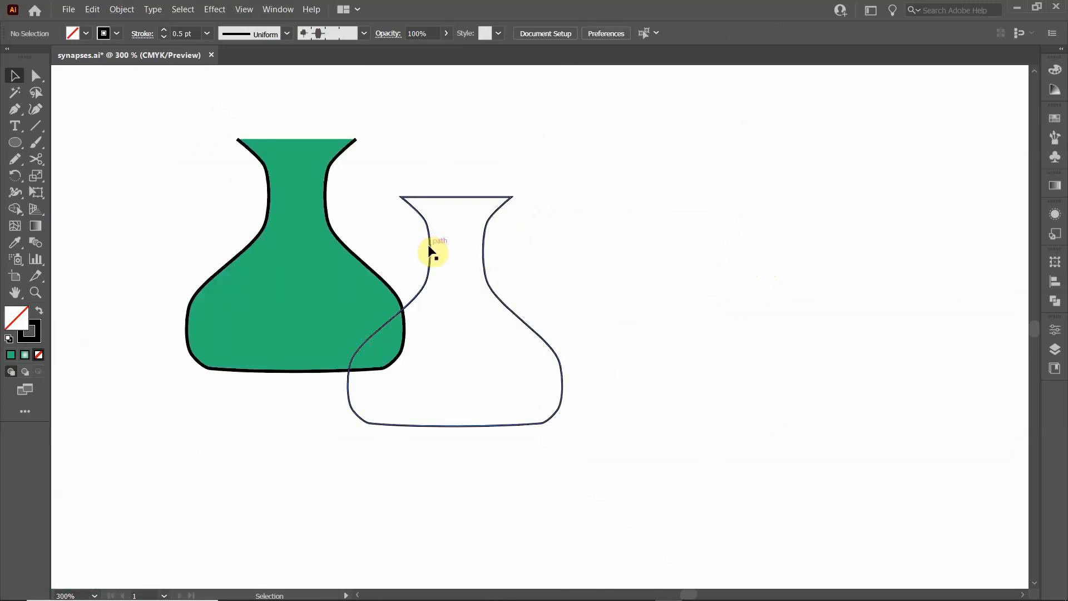
{"action": "left_click_drag", "start_coordinate": [430, 249], "coordinate": [271, 192]}
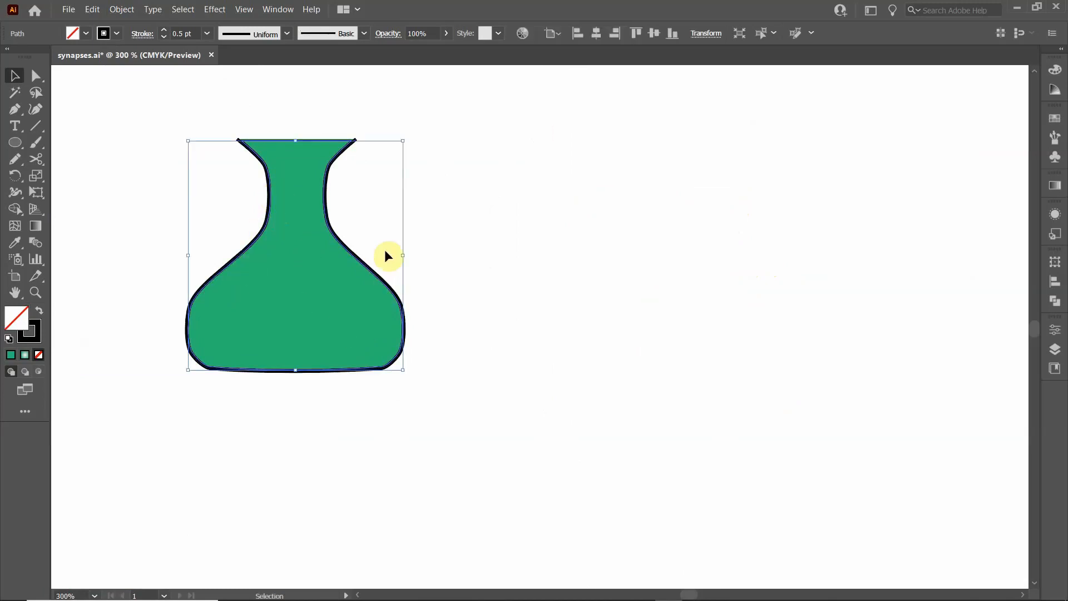
{"action": "left_click_drag", "start_coordinate": [131, 111], "coordinate": [551, 415]}
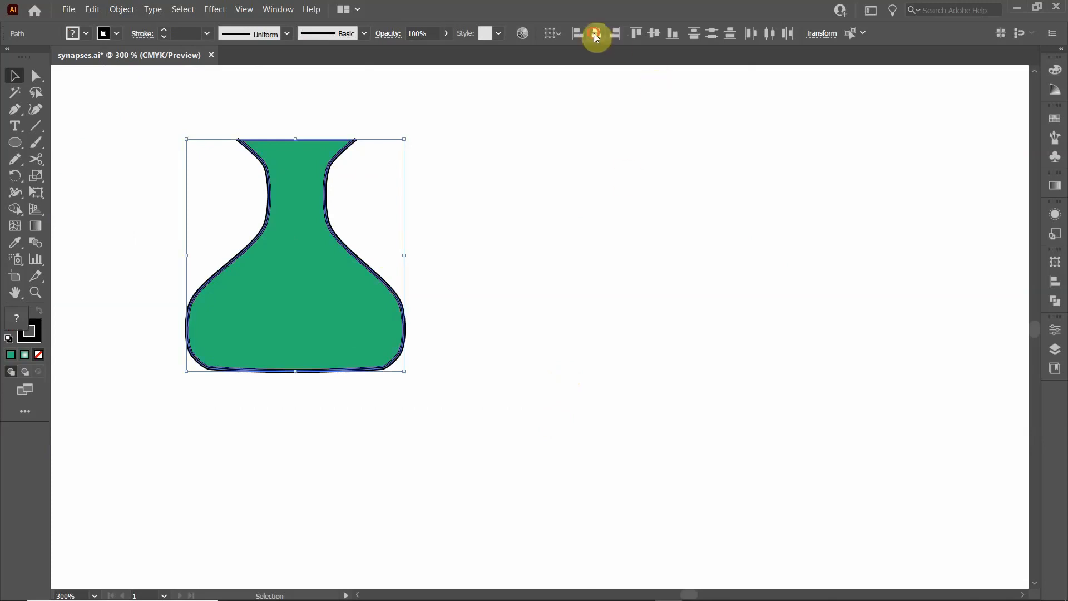
{"action": "left_click", "coordinate": [583, 179]}
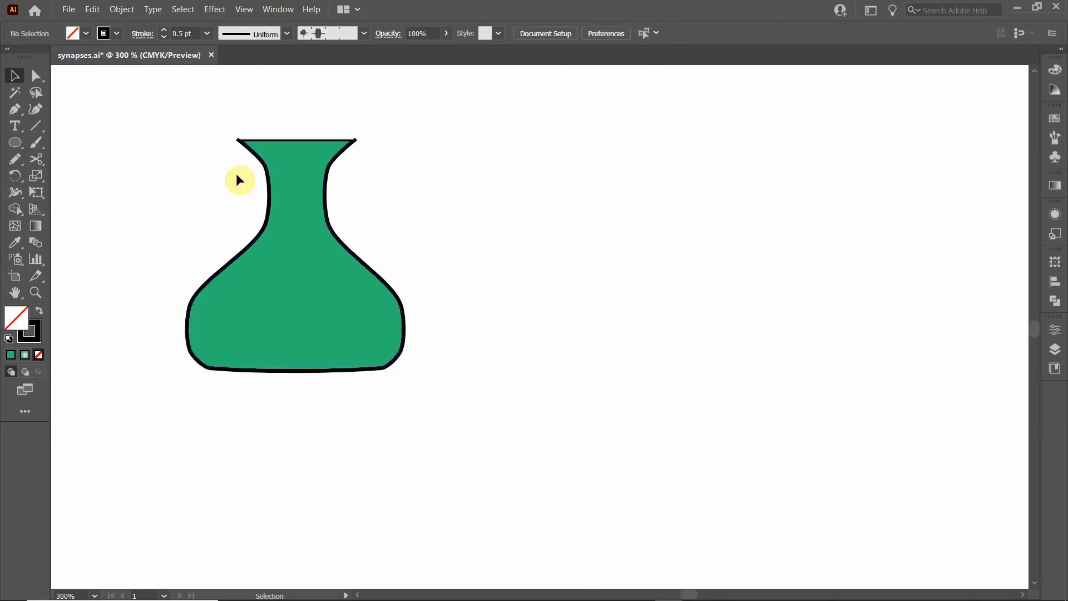
Step: Try making a clipping mask from the inset outline over the green terminal shape, and undo it
{"action": "left_click", "coordinate": [287, 137]}
{"action": "left_click", "coordinate": [272, 129]}
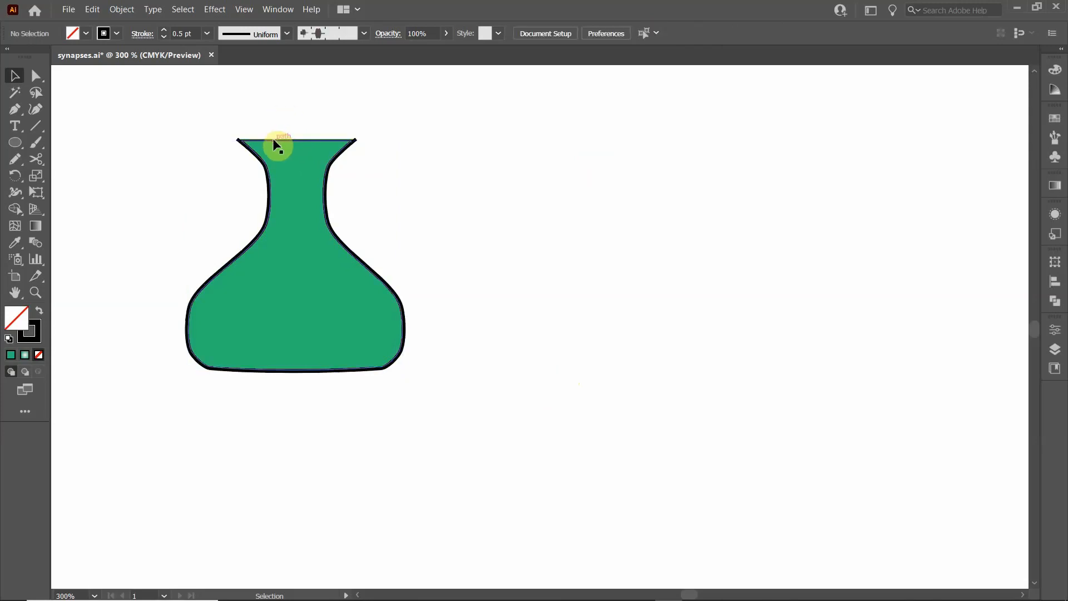
{"action": "left_click", "coordinate": [274, 144]}
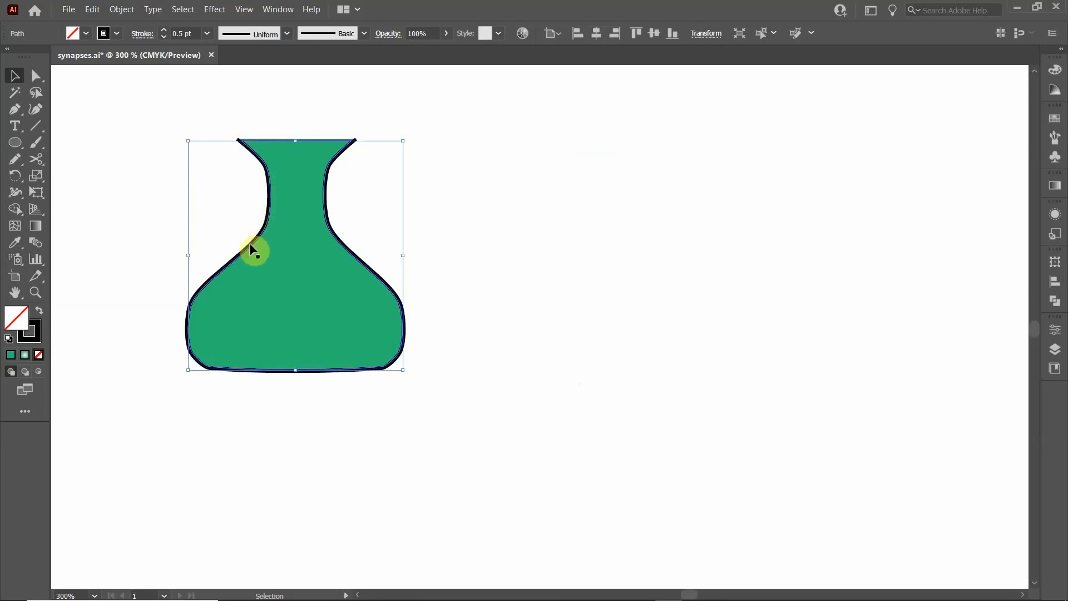
{"action": "left_click_drag", "start_coordinate": [129, 94], "coordinate": [502, 411]}
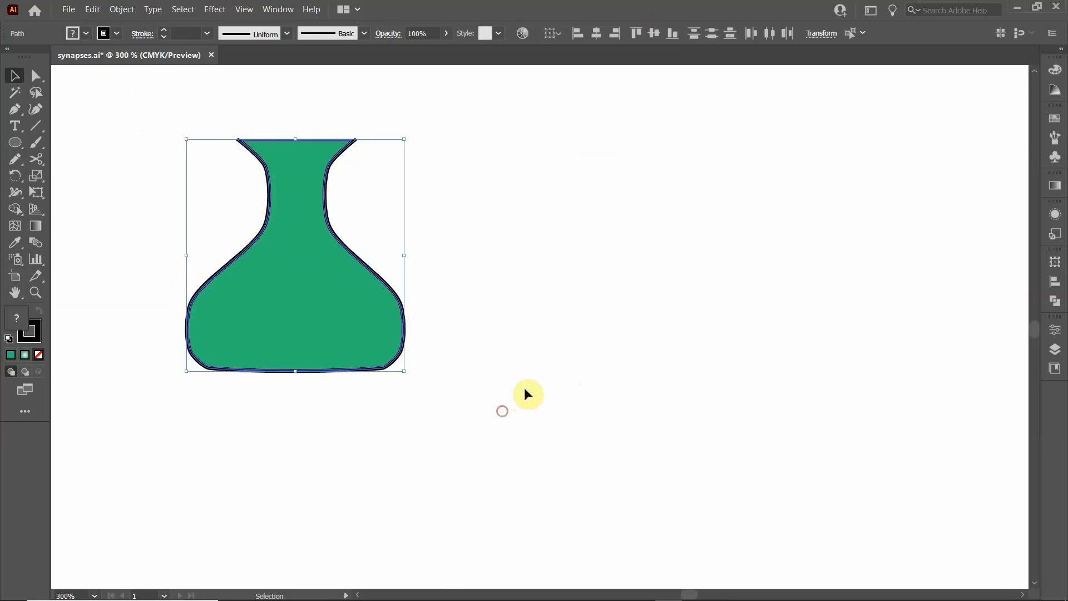
{"action": "left_click", "coordinate": [273, 140]}
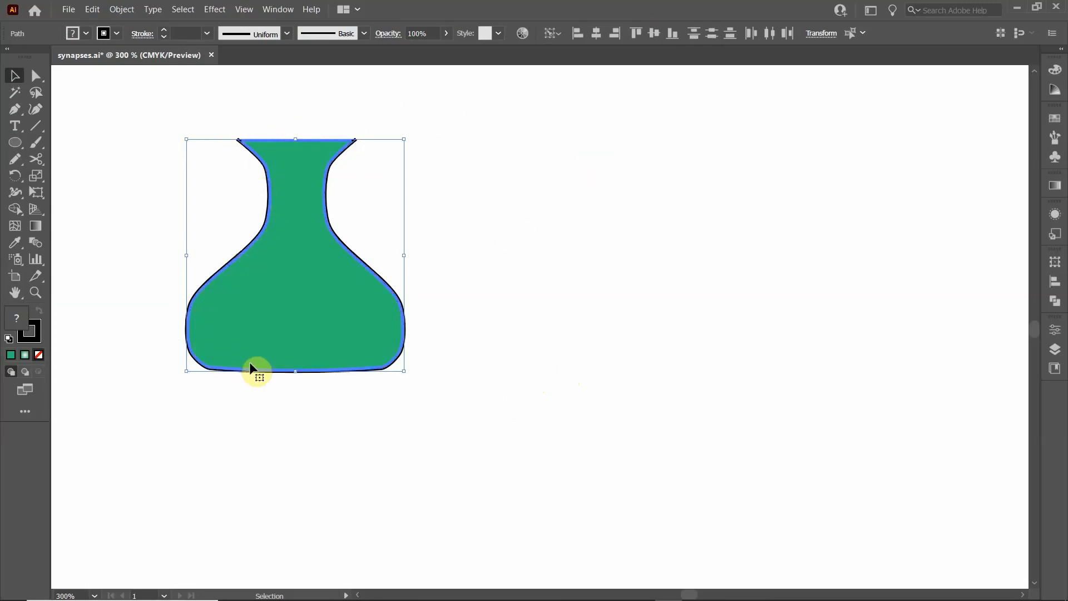
{"action": "right_click", "coordinate": [340, 149]}
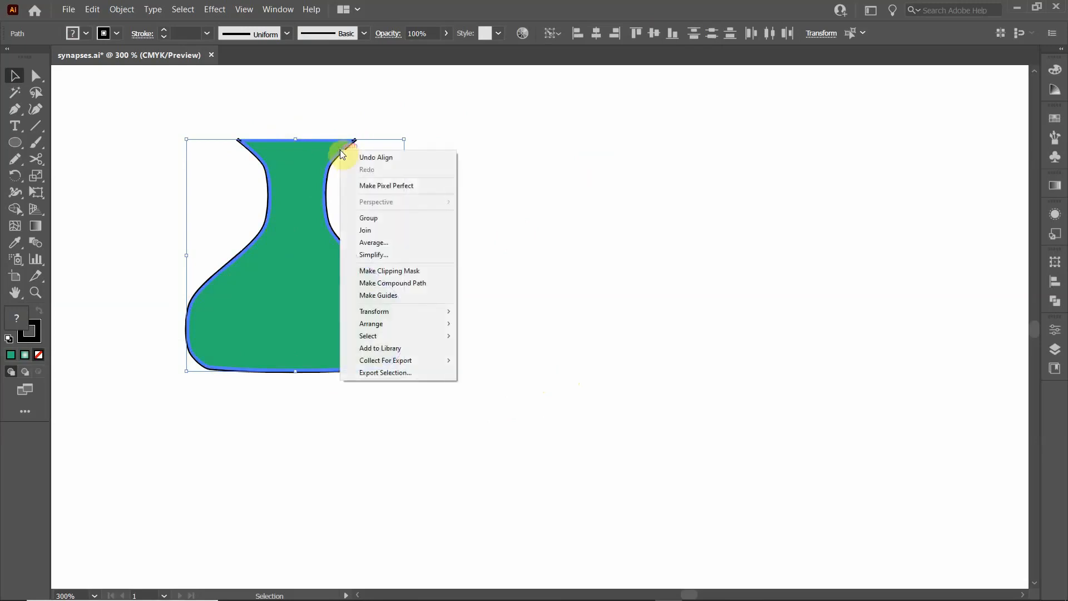
{"action": "left_click", "coordinate": [396, 273]}
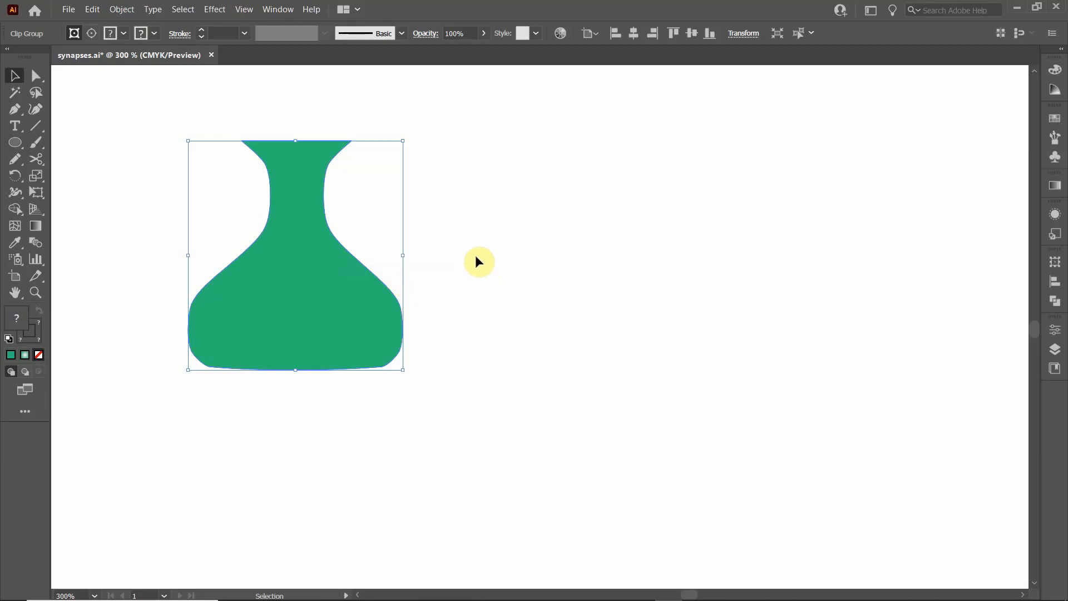
{"action": "key", "text": "ctrl+z"}
{"action": "left_click", "coordinate": [453, 215]}
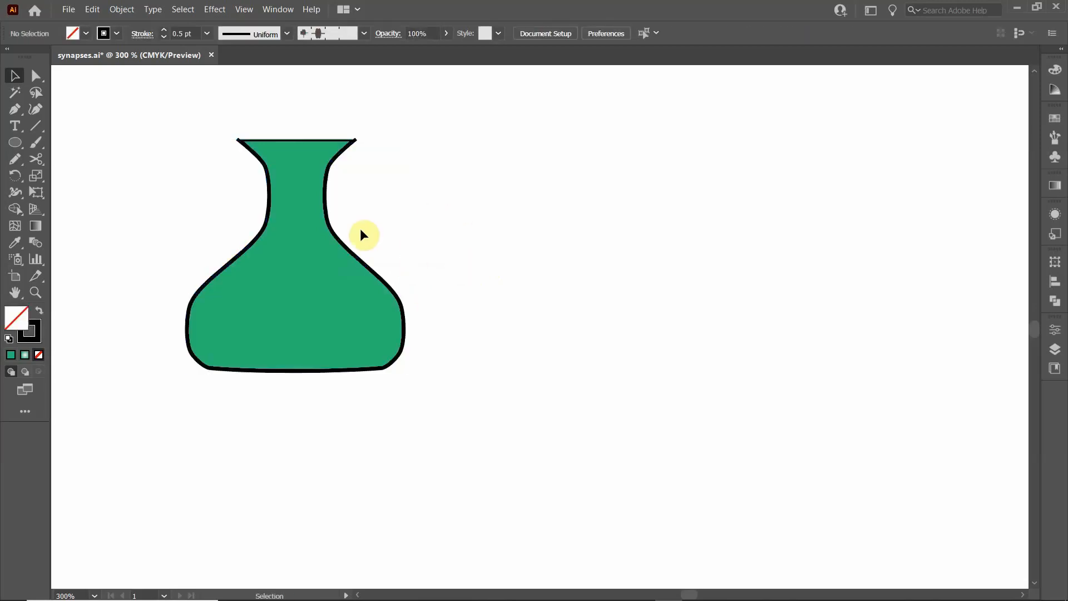
Step: Draw a flat ellipse about 68 pt wide and 9 pt high across the bottom edge of the green terminal
{"action": "left_click", "coordinate": [282, 239]}
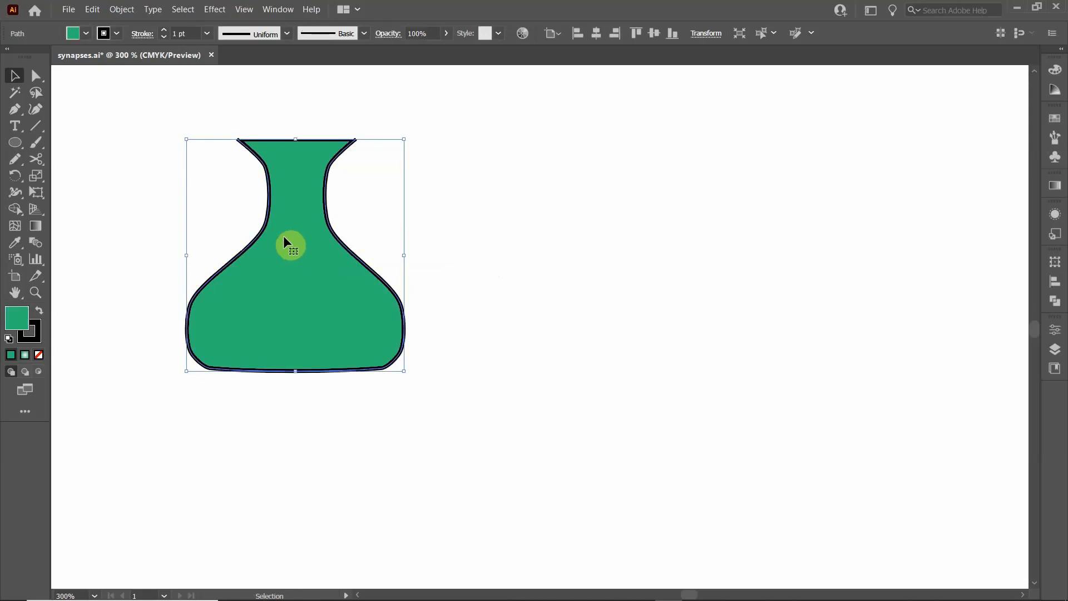
{"action": "left_click", "coordinate": [15, 143]}
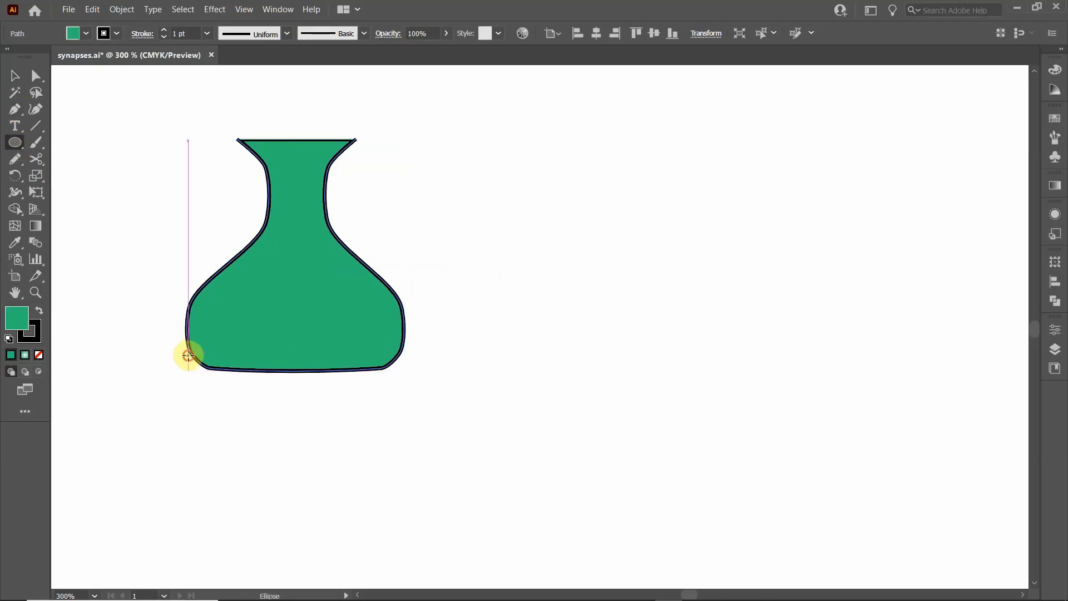
{"action": "mouse_move", "coordinate": [187, 357]}
{"action": "left_mouse_down"}
{"action": "mouse_move", "coordinate": [372, 358]}
{"action": "mouse_move", "coordinate": [403, 369]}
{"action": "left_mouse_up"}
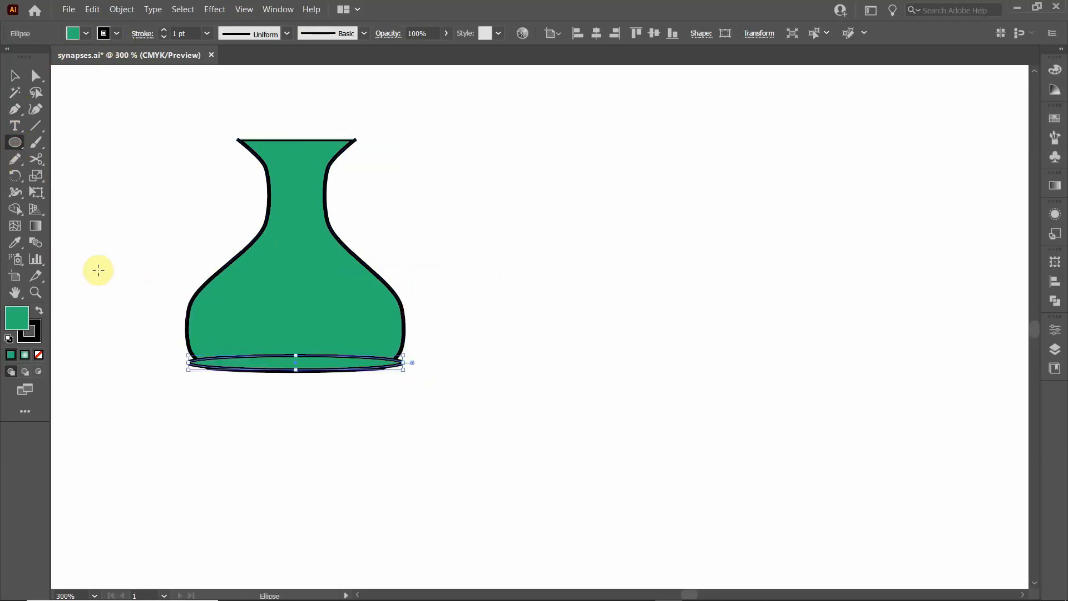
{"action": "key", "text": "ctrl+a"}
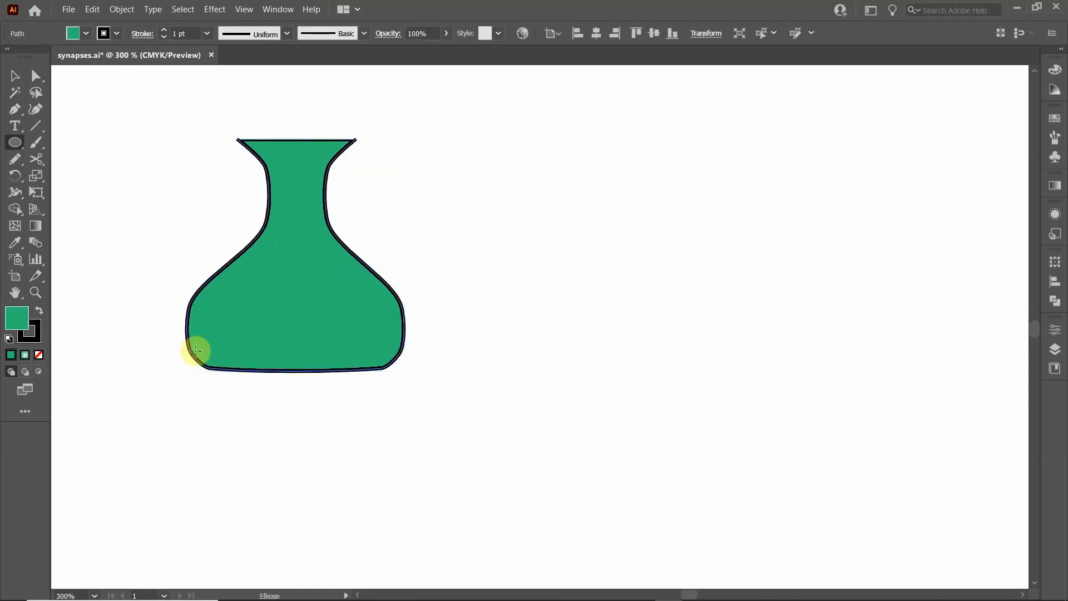
{"action": "mouse_move", "coordinate": [193, 351]}
{"action": "left_mouse_down"}
{"action": "mouse_move", "coordinate": [369, 362]}
{"action": "mouse_move", "coordinate": [396, 377]}
{"action": "left_mouse_up"}
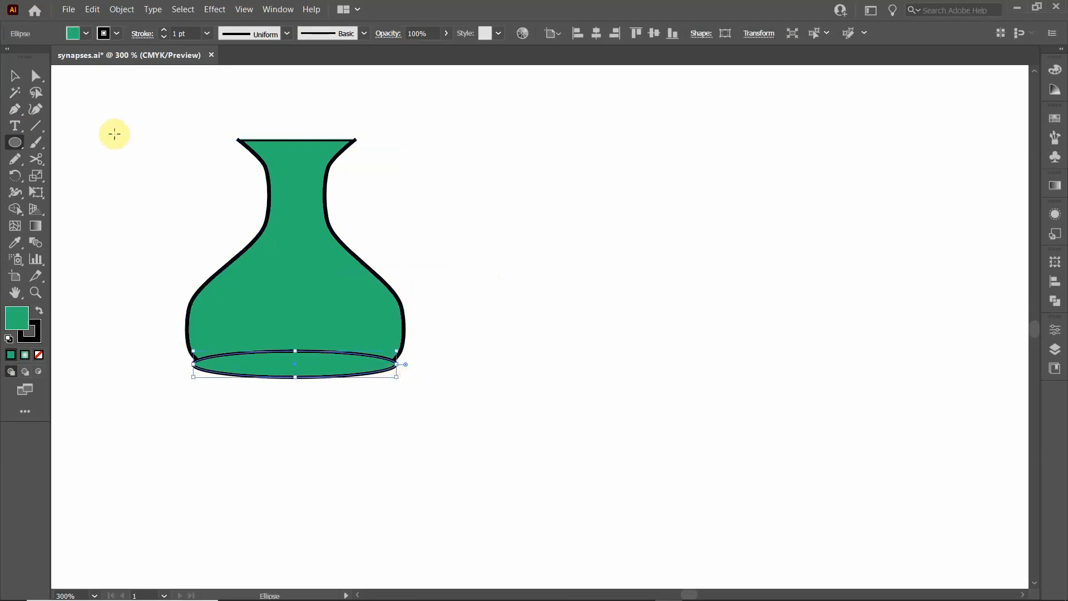
Step: Fill the bottom ellipse with a darker green, set its stroke to none, and keep it selected
{"action": "left_click", "coordinate": [85, 35]}
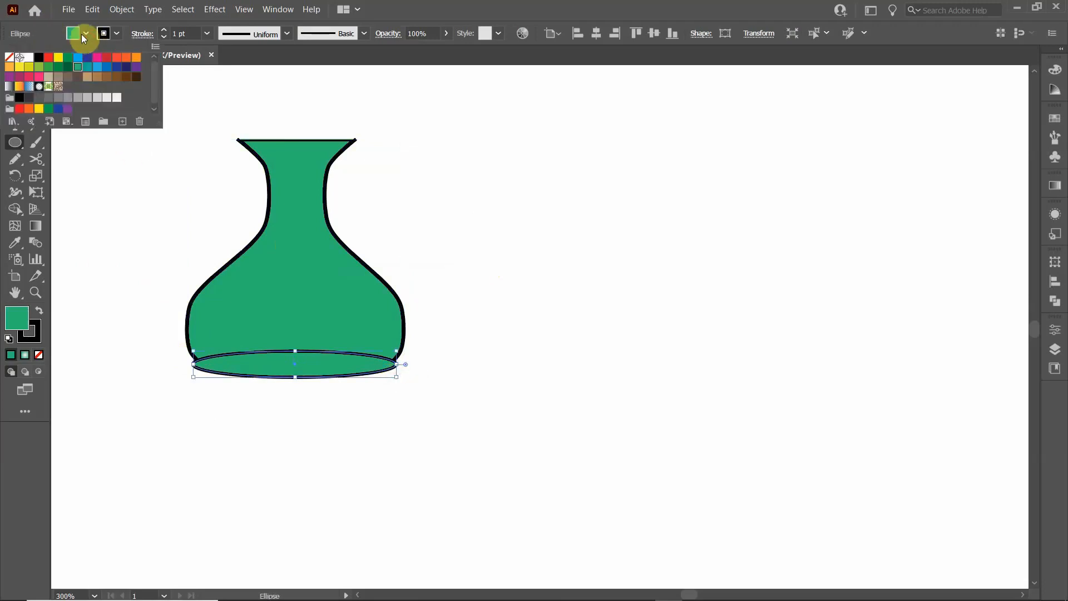
{"action": "left_click", "coordinate": [59, 67]}
{"action": "left_click", "coordinate": [115, 34]}
{"action": "left_click", "coordinate": [115, 34]}
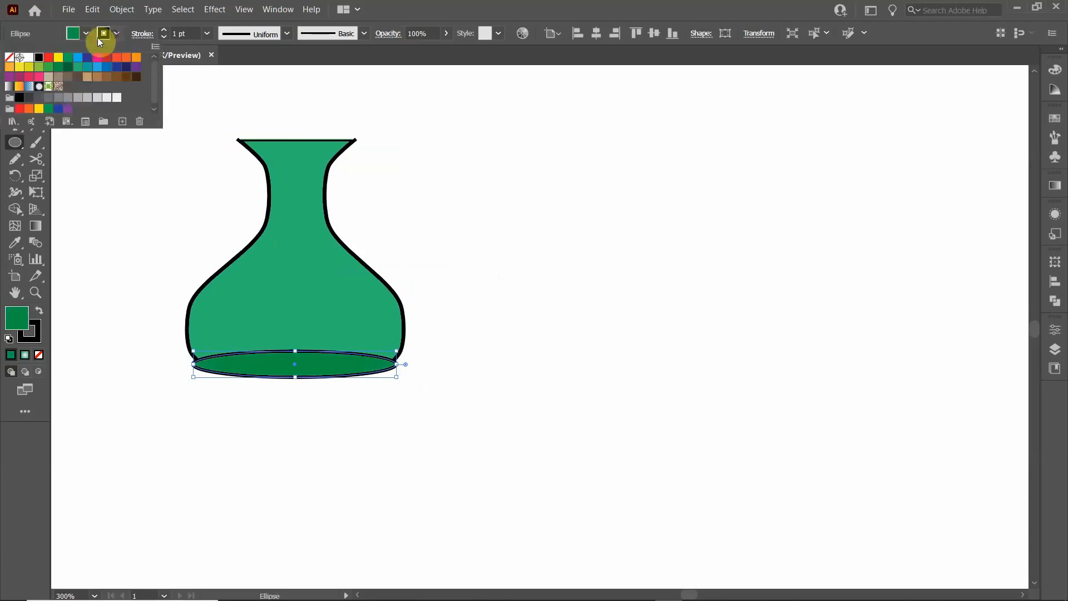
{"action": "left_click", "coordinate": [11, 61]}
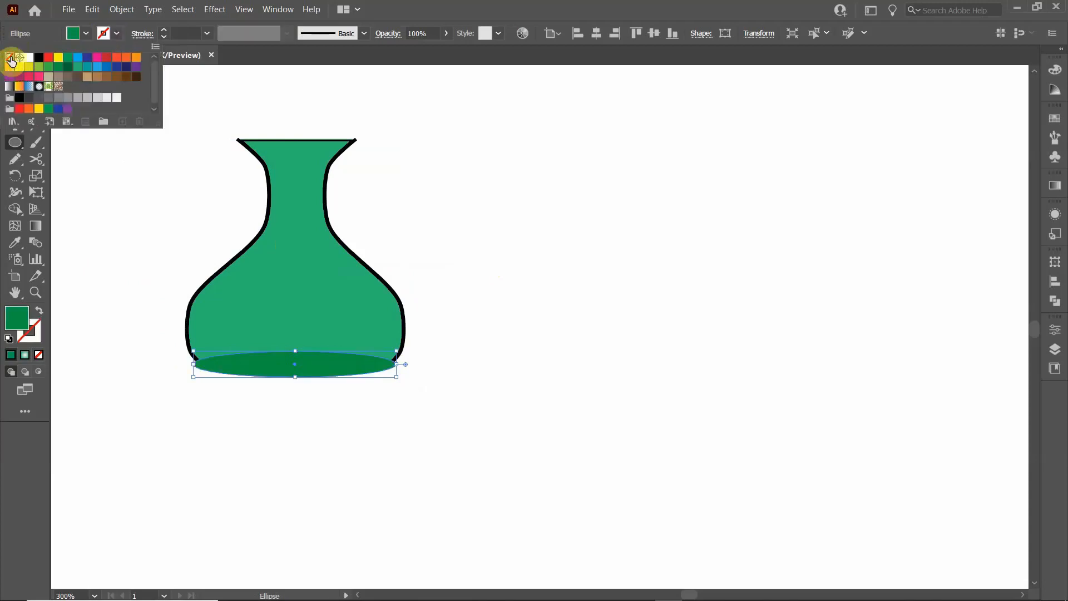
{"action": "left_click", "coordinate": [167, 214]}
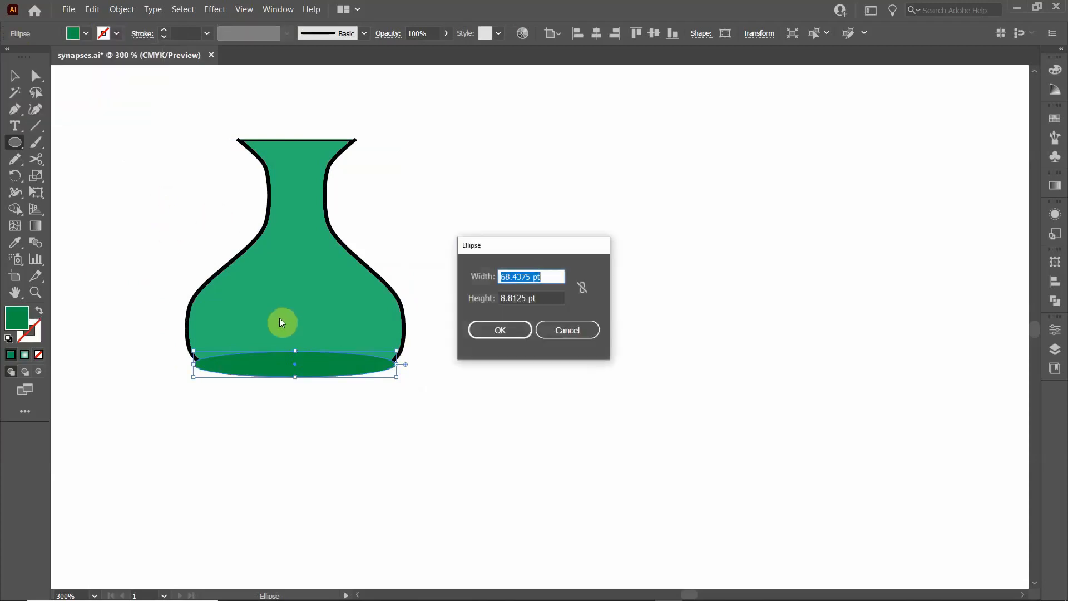
{"action": "left_click", "coordinate": [551, 331]}
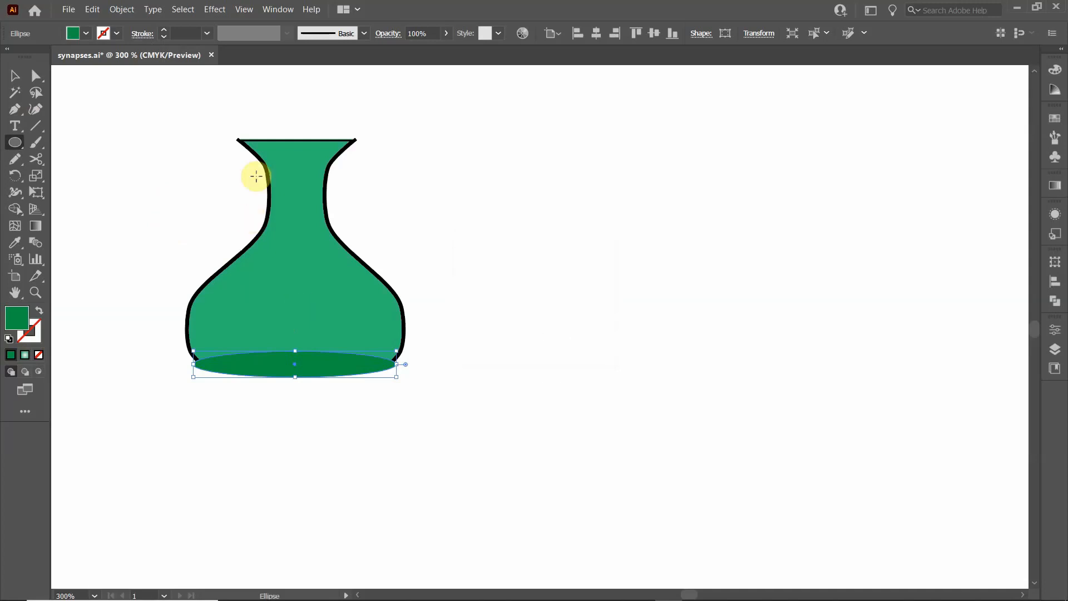
{"action": "left_click", "coordinate": [15, 75]}
{"action": "left_click", "coordinate": [276, 415]}
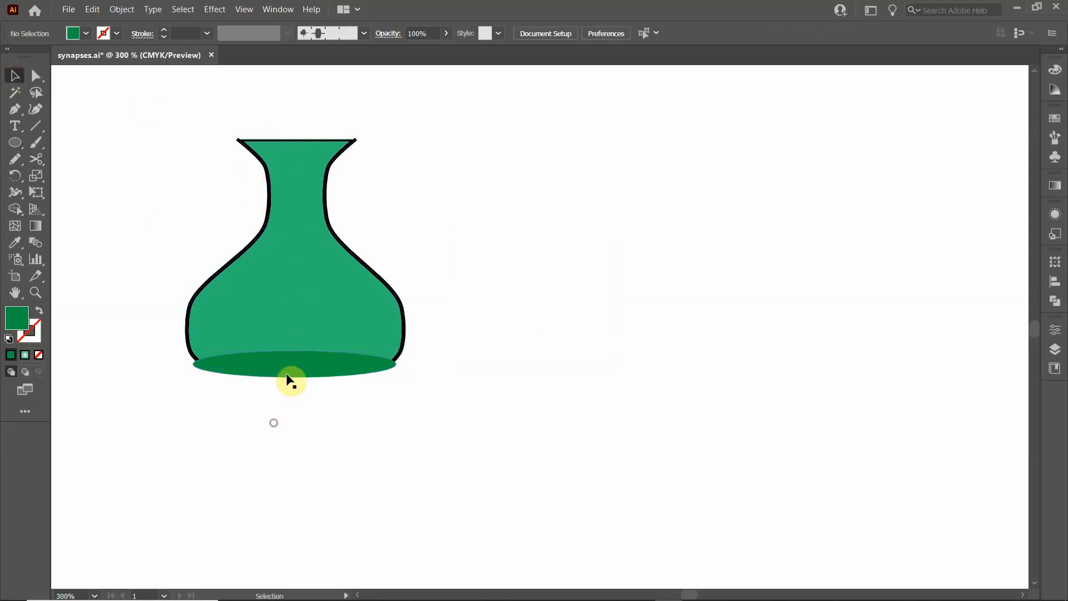
{"action": "left_click", "coordinate": [345, 361]}
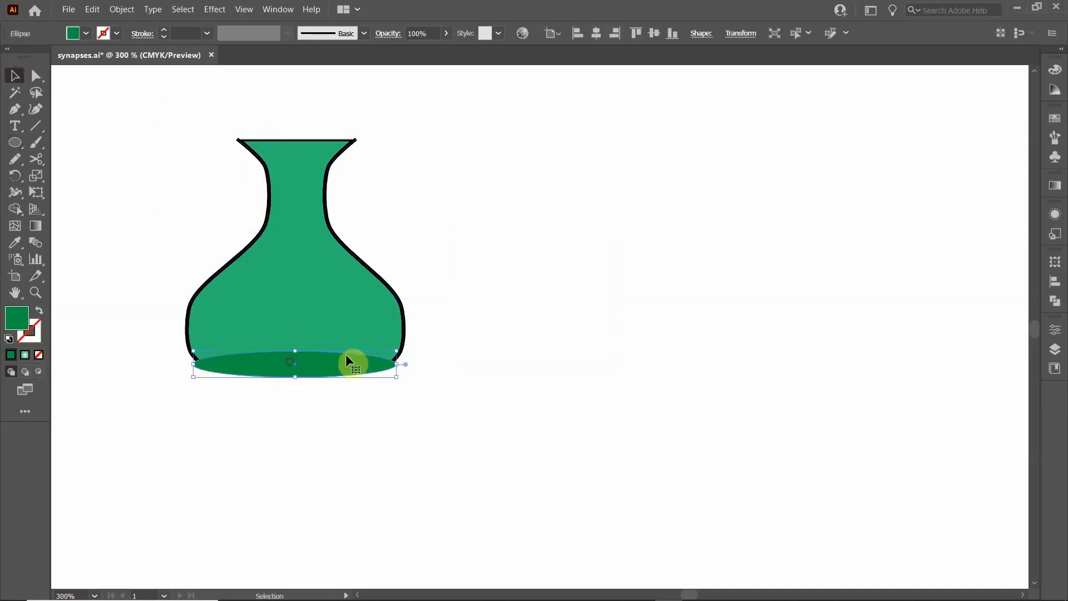
Step: Bring the inset outline of the green terminal to the front, above the dark green ellipse
{"action": "left_click", "coordinate": [289, 143], "text": "shift"}
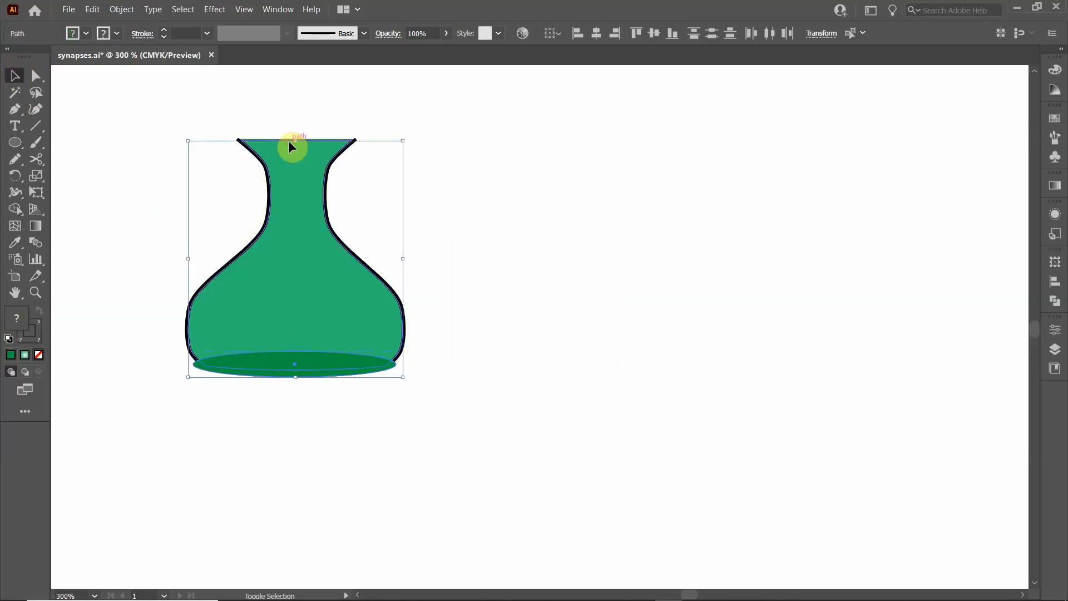
{"action": "left_click", "coordinate": [277, 132]}
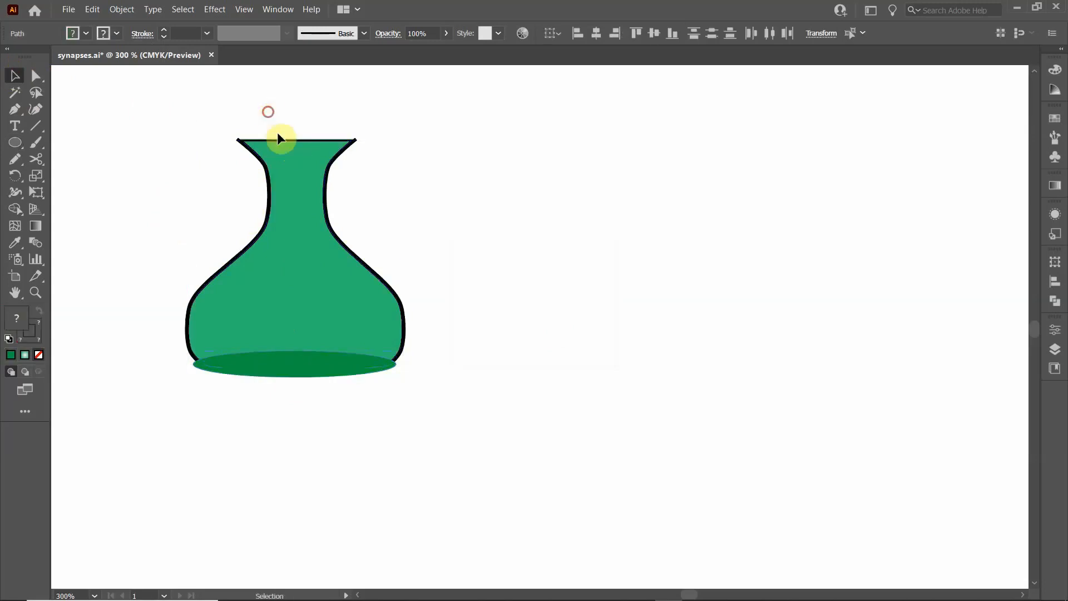
{"action": "left_click", "coordinate": [296, 149]}
{"action": "left_click", "coordinate": [278, 109]}
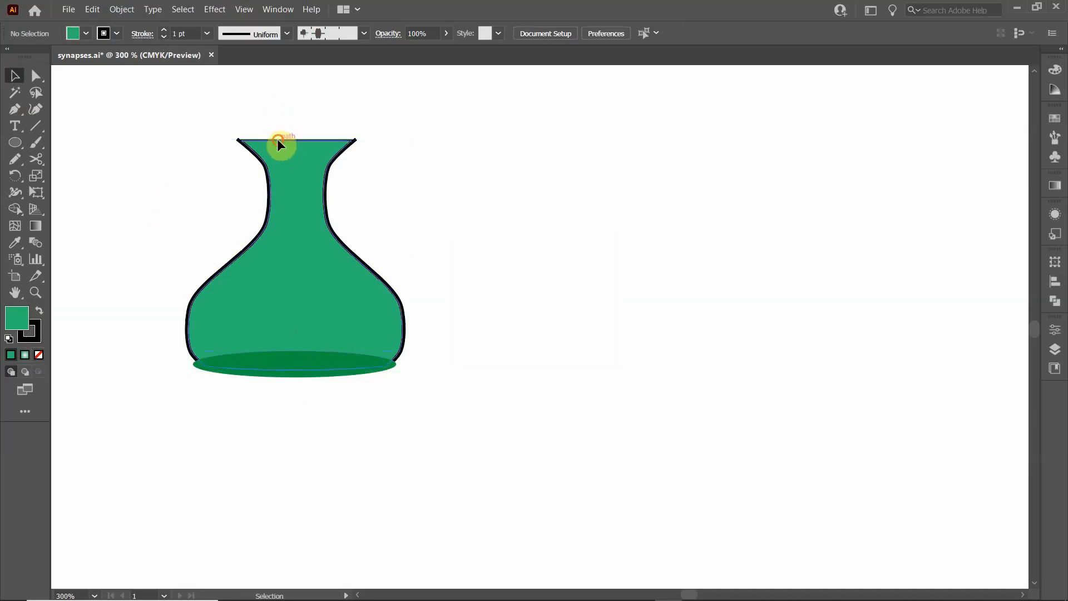
{"action": "right_click", "coordinate": [277, 142]}
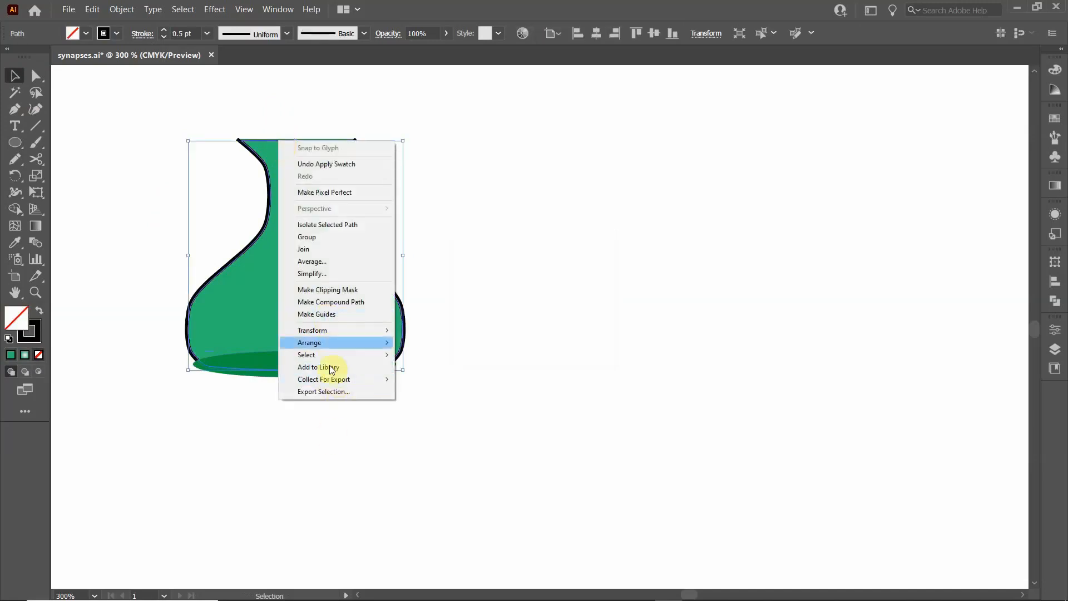
{"action": "mouse_move", "coordinate": [332, 381]}
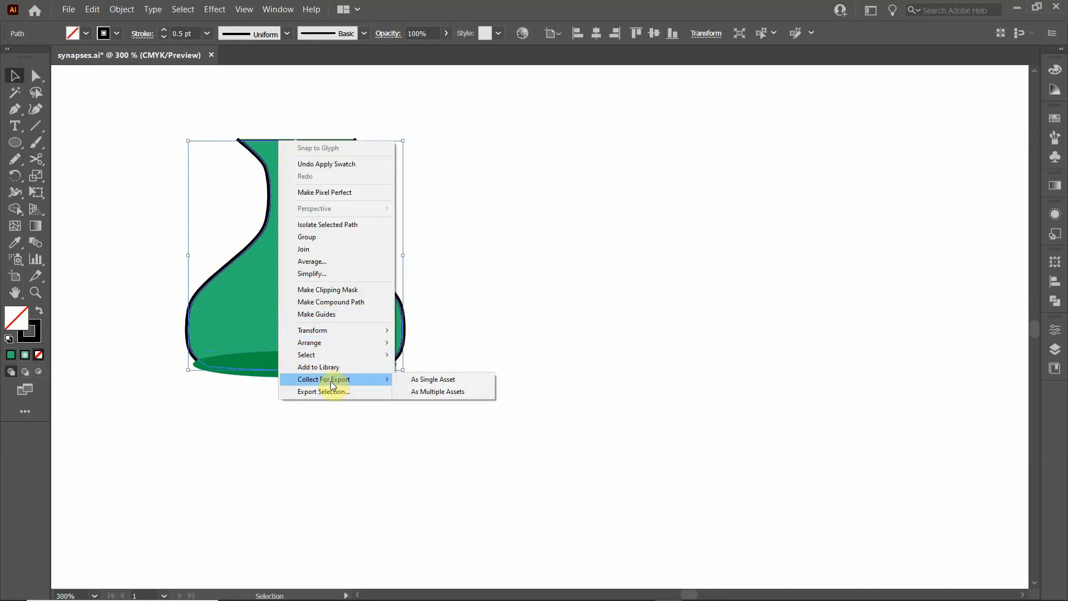
{"action": "mouse_move", "coordinate": [332, 344]}
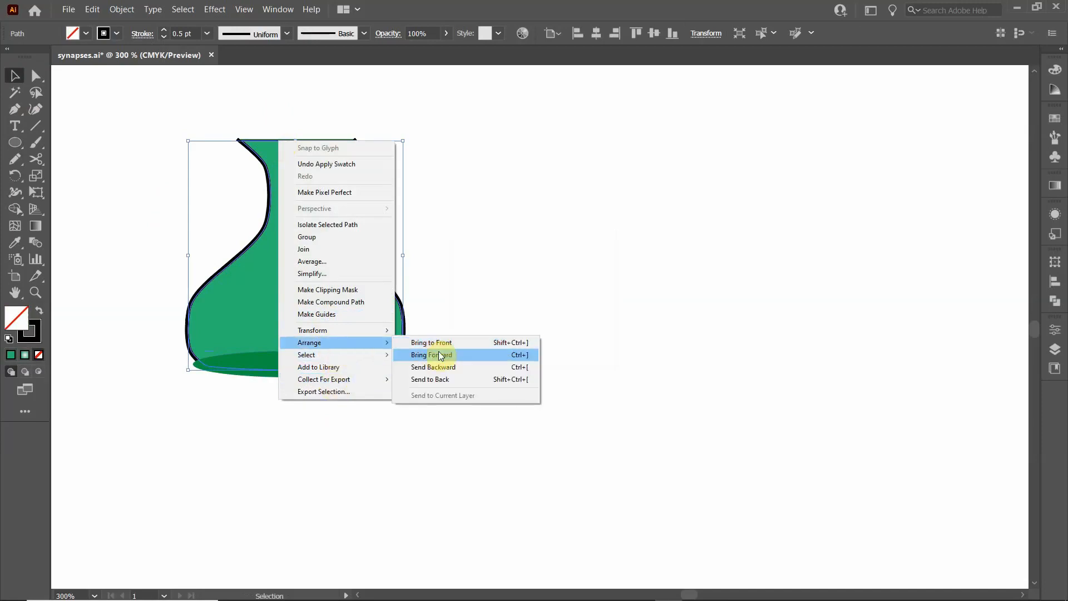
{"action": "left_click", "coordinate": [445, 346]}
{"action": "left_click", "coordinate": [464, 423]}
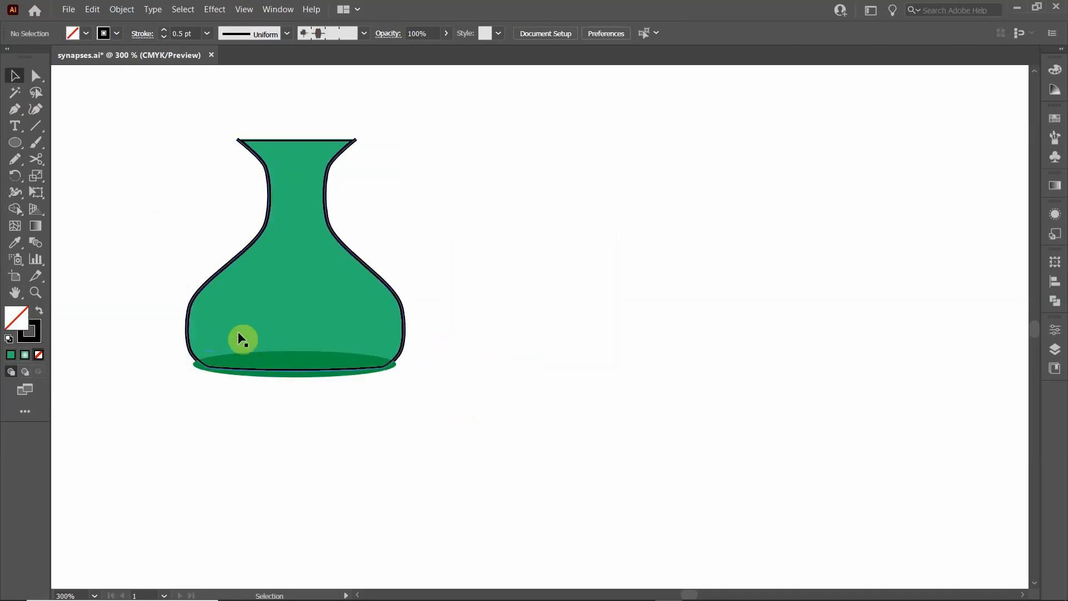
Step: Select the dark green ellipse and the inset outline, and make a clipping mask from them
{"action": "left_click", "coordinate": [207, 359]}
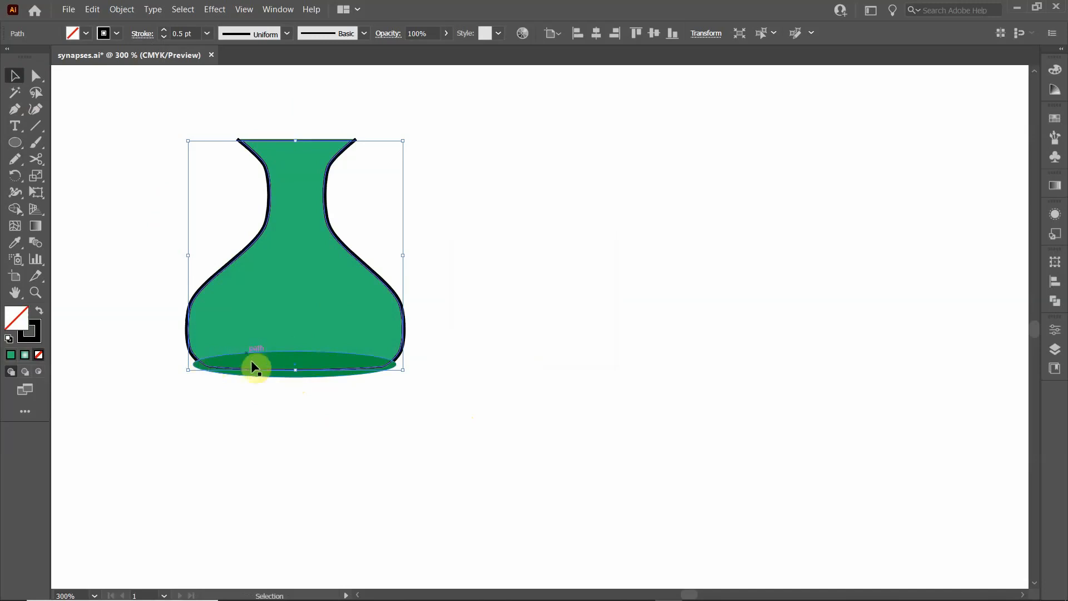
{"action": "left_click", "coordinate": [265, 397]}
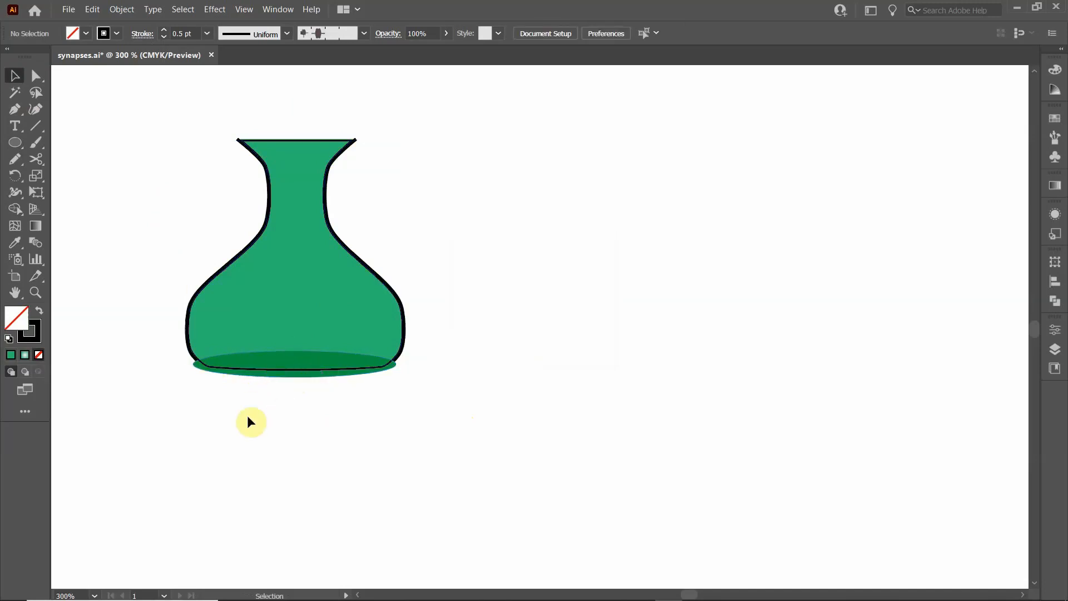
{"action": "left_click", "coordinate": [266, 361]}
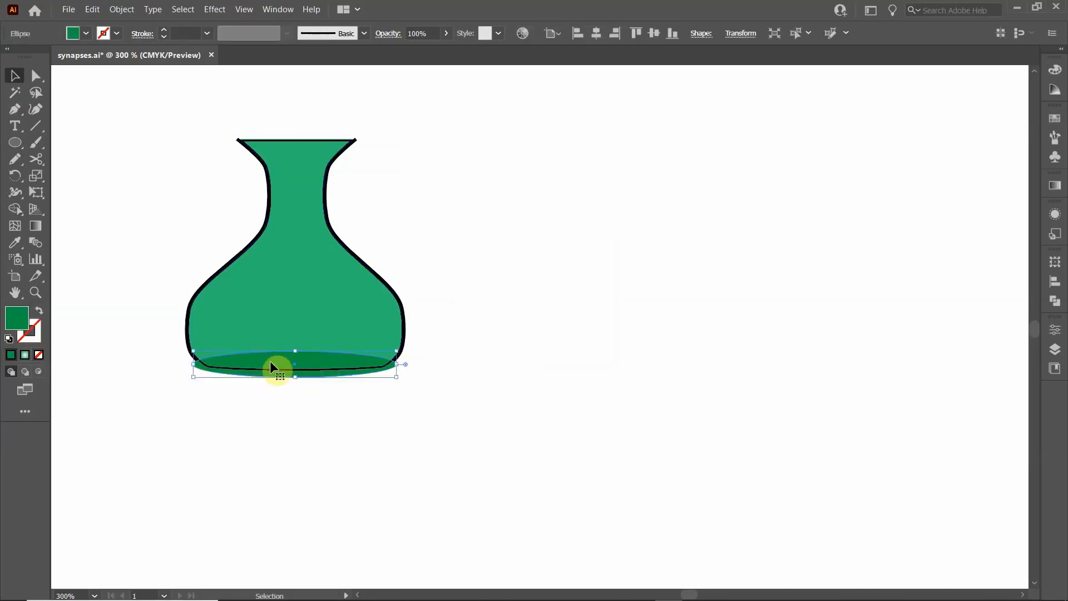
{"action": "left_click", "coordinate": [280, 142], "text": "shift"}
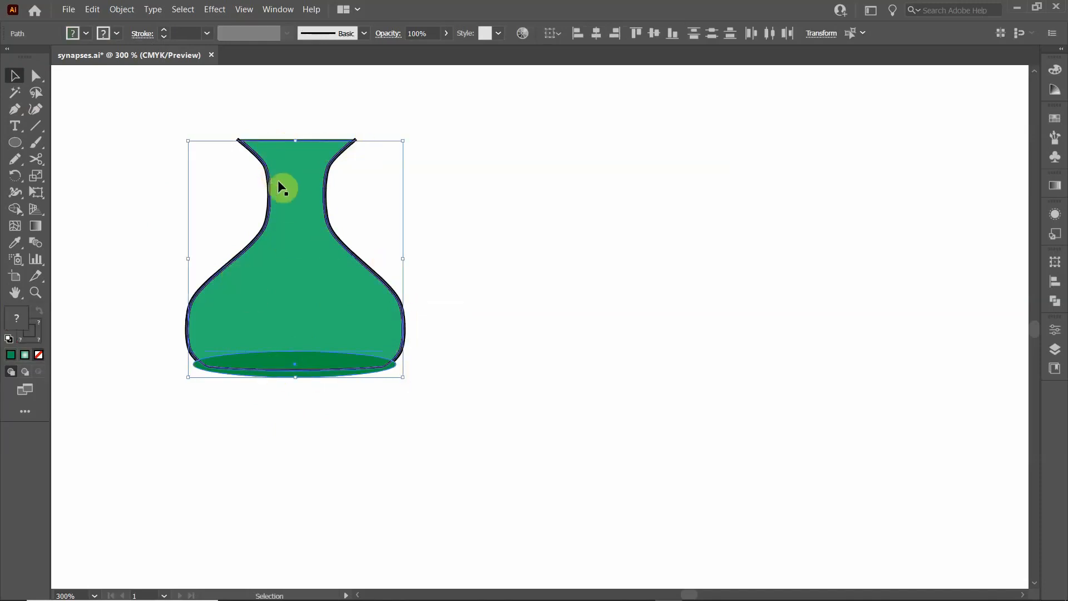
{"action": "right_click", "coordinate": [278, 141]}
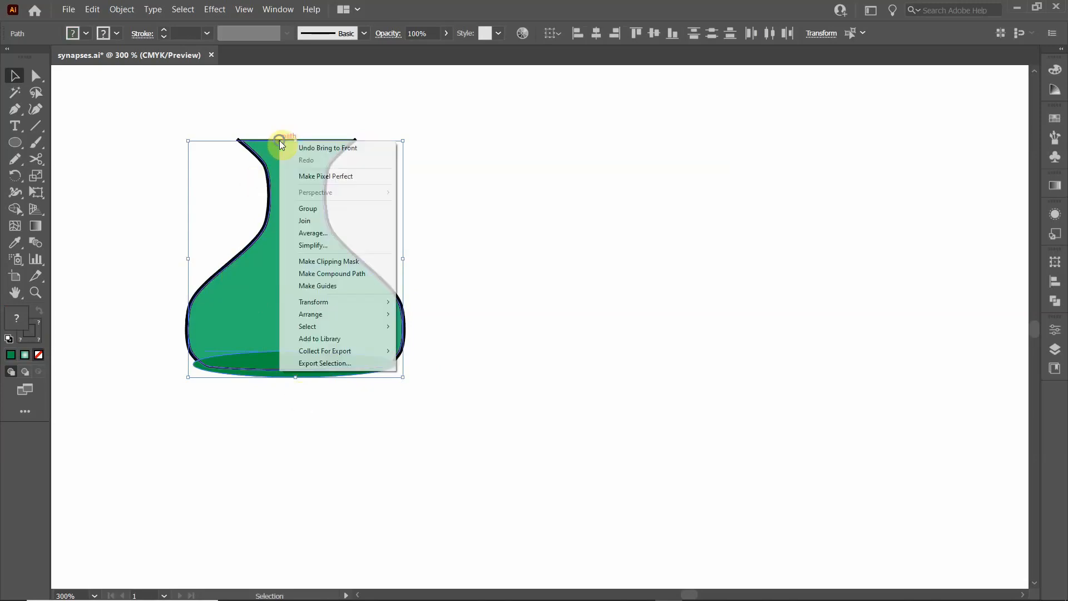
{"action": "left_click", "coordinate": [334, 262]}
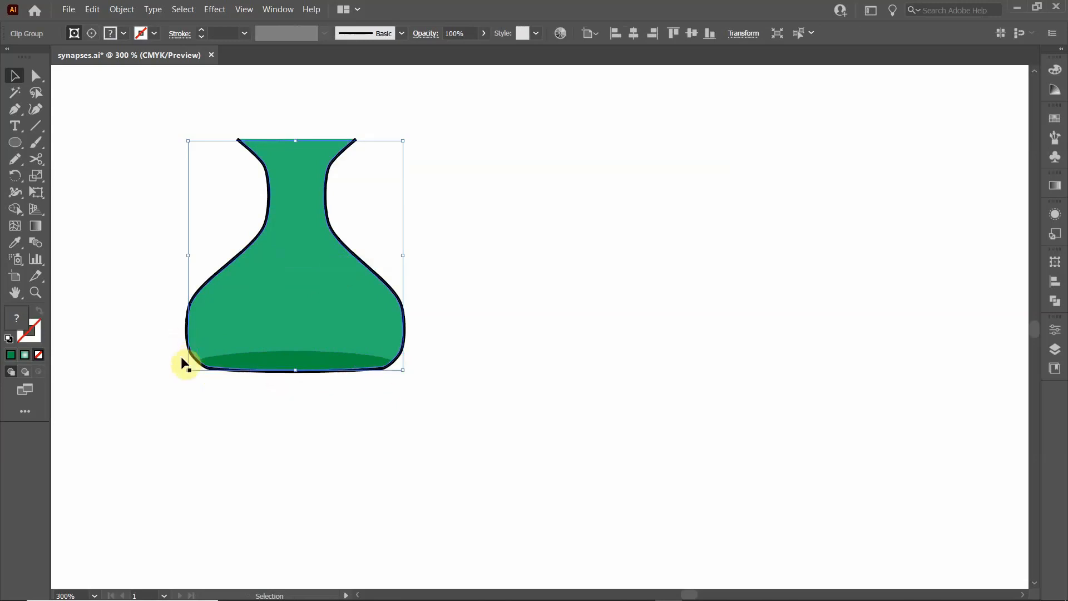
{"action": "left_click", "coordinate": [227, 442]}
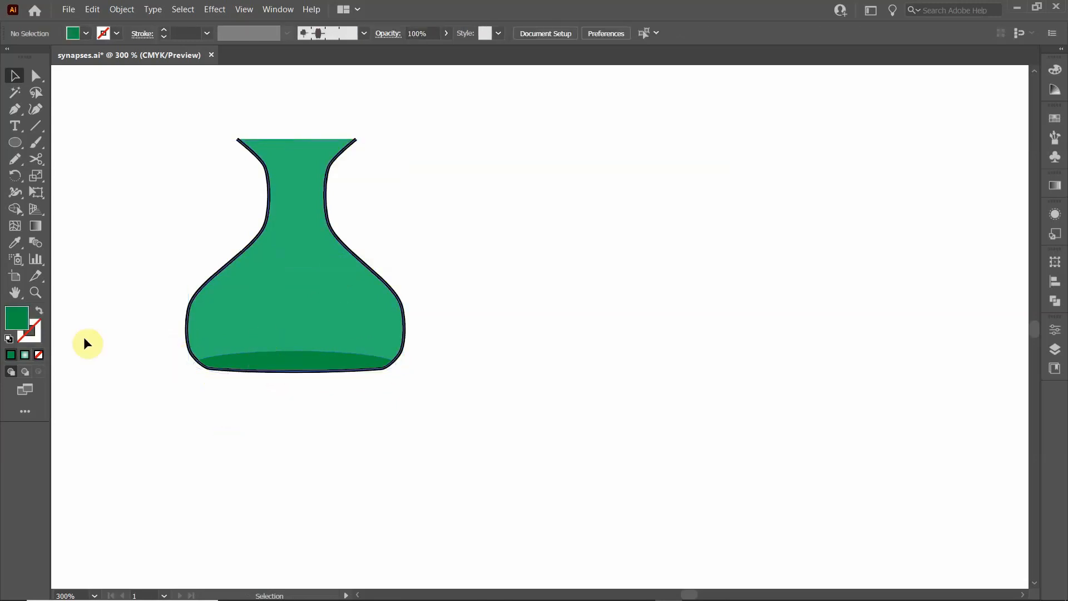
Step: Isolate the clip group containing the dark green ellipse at the terminal's bottom edge
{"action": "left_click_drag", "start_coordinate": [230, 412], "coordinate": [381, 382]}
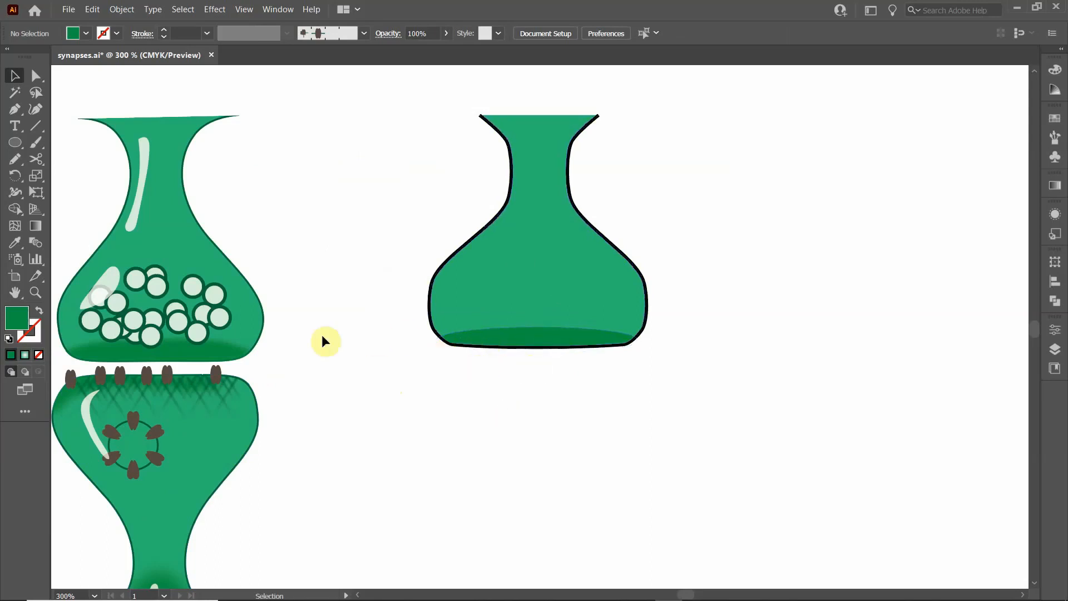
{"action": "double_click", "coordinate": [496, 335]}
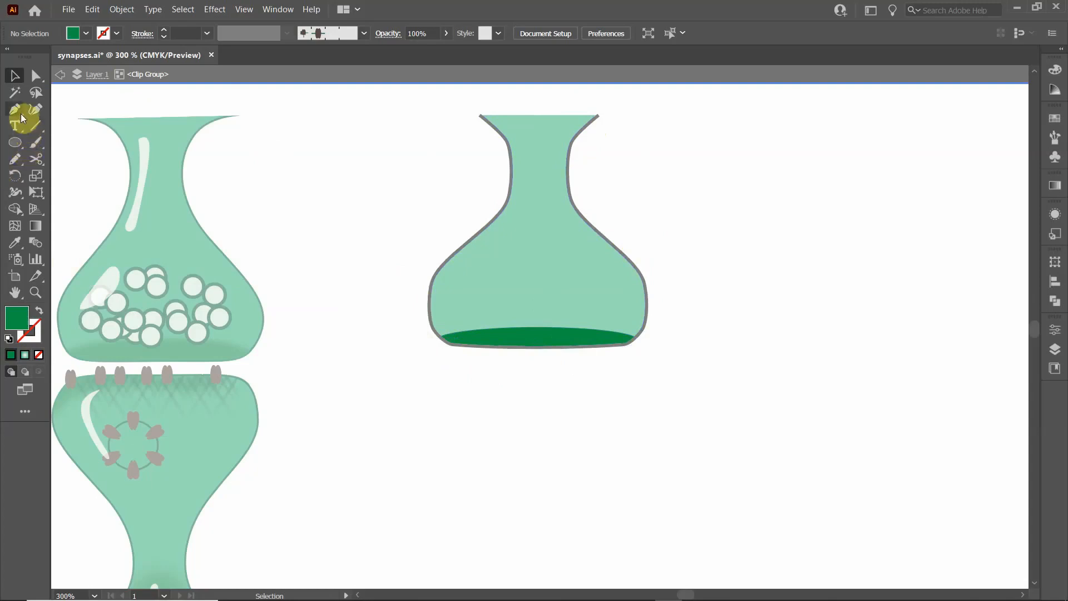
Step: Draw a wavy freehand line across the terminal inside the clip group, give it a 1 pt black stroke, and delete it
{"action": "left_click", "coordinate": [14, 159]}
{"action": "mouse_move", "coordinate": [387, 219]}
{"action": "left_mouse_down"}
{"action": "mouse_move", "coordinate": [536, 232]}
{"action": "mouse_move", "coordinate": [569, 267]}
{"action": "mouse_move", "coordinate": [751, 234]}
{"action": "left_mouse_up"}
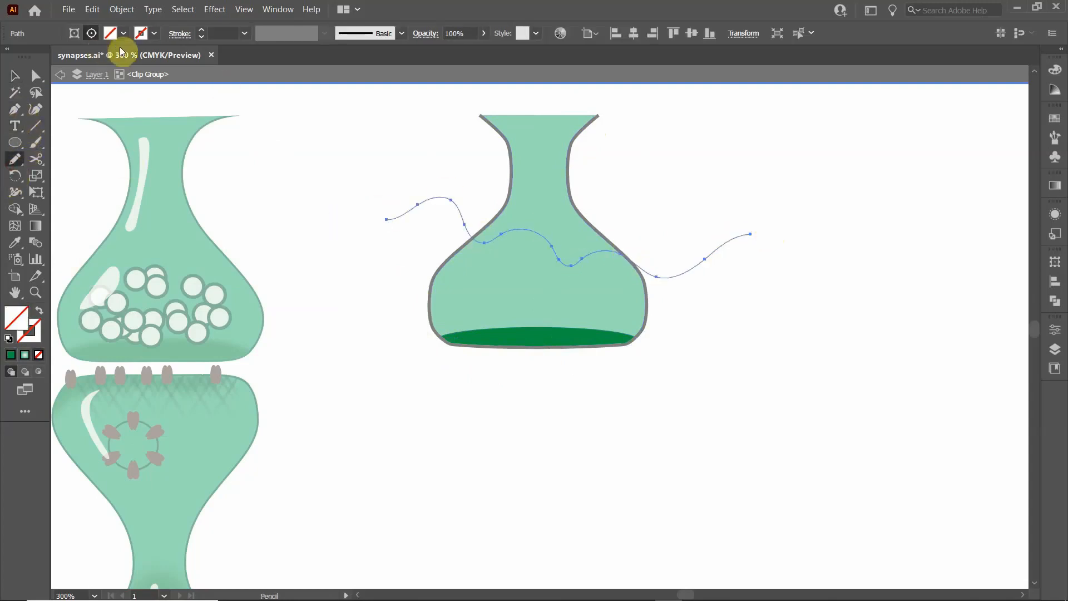
{"action": "left_click", "coordinate": [148, 32]}
{"action": "left_click", "coordinate": [12, 79]}
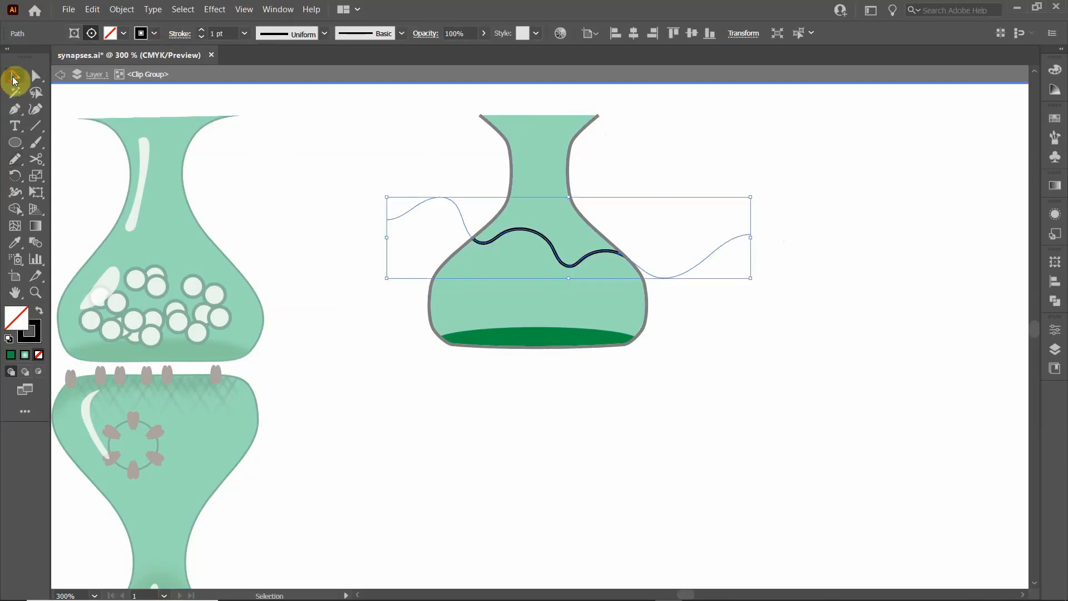
{"action": "left_click", "coordinate": [315, 146]}
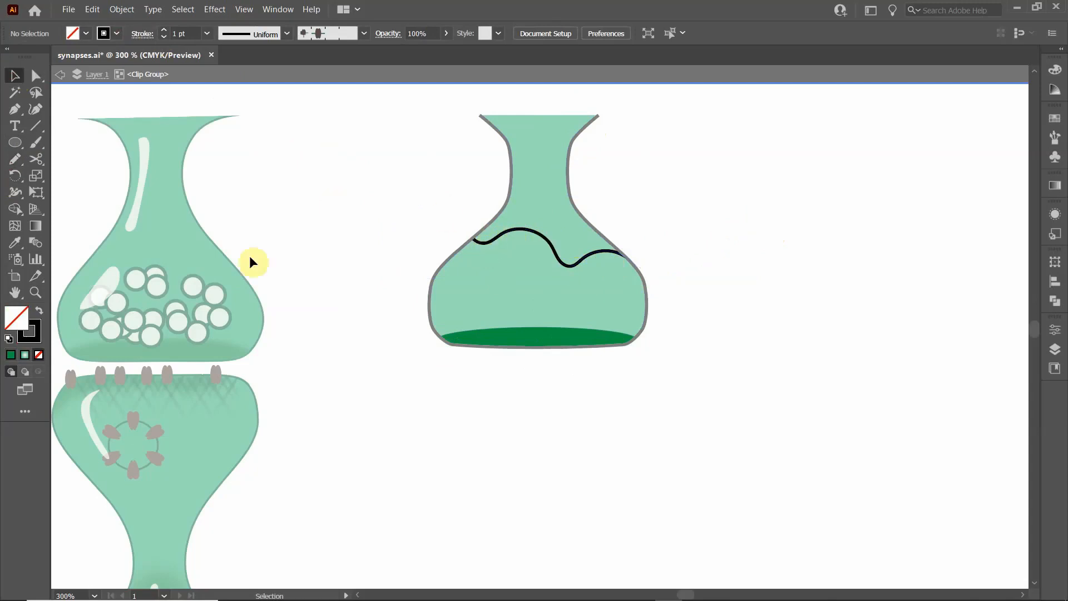
{"action": "left_click", "coordinate": [537, 233]}
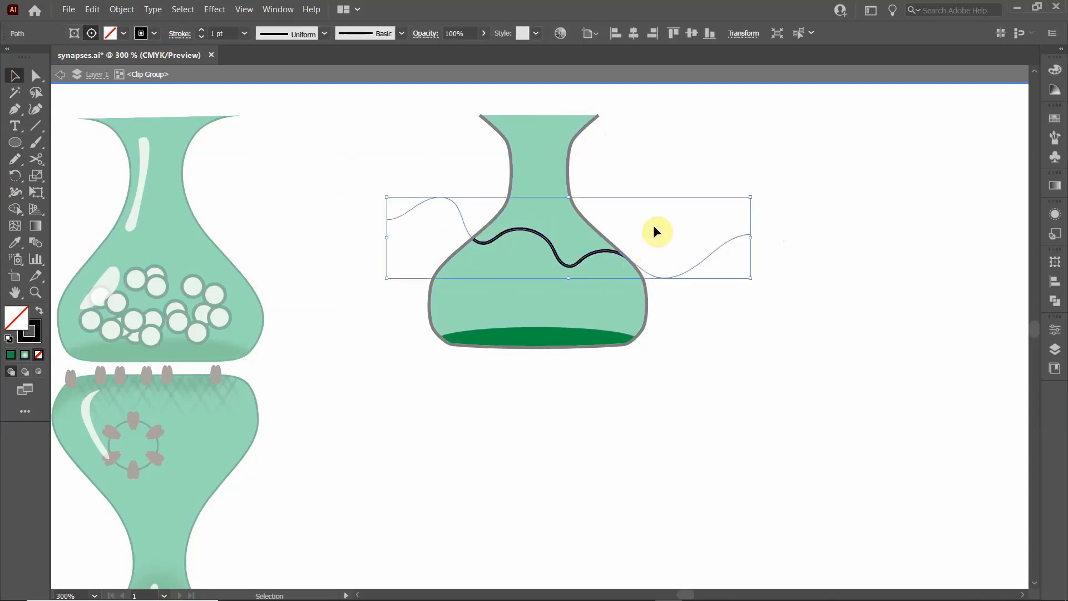
{"action": "key", "text": "Delete"}
Step: Apply a Gaussian Blur to the dark green ellipse inside the clip group, and leave isolation mode
{"action": "left_click", "coordinate": [492, 335]}
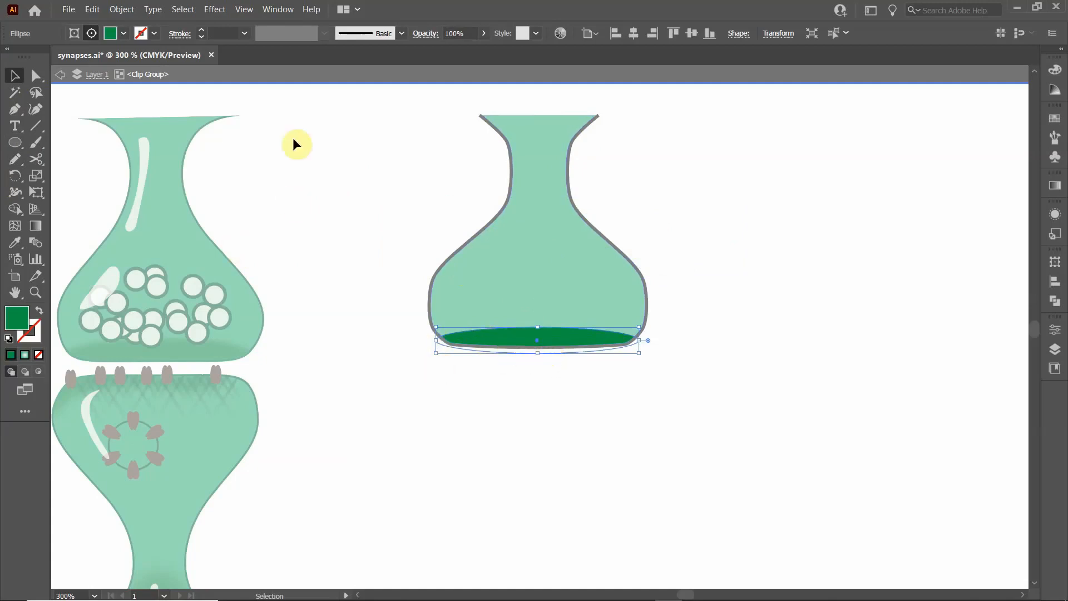
{"action": "left_click", "coordinate": [215, 9]}
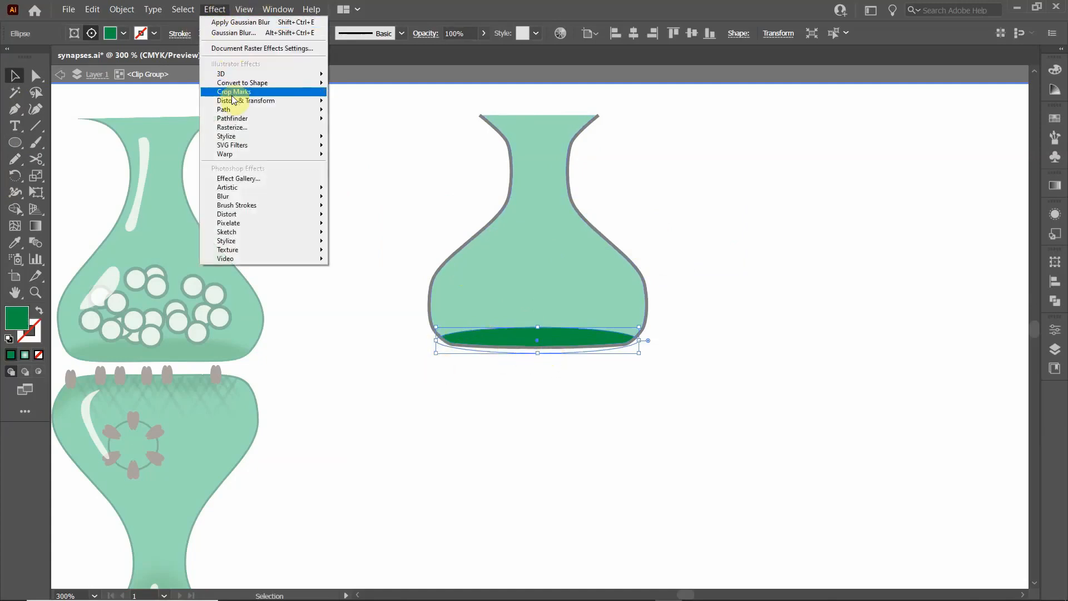
{"action": "mouse_move", "coordinate": [242, 197]}
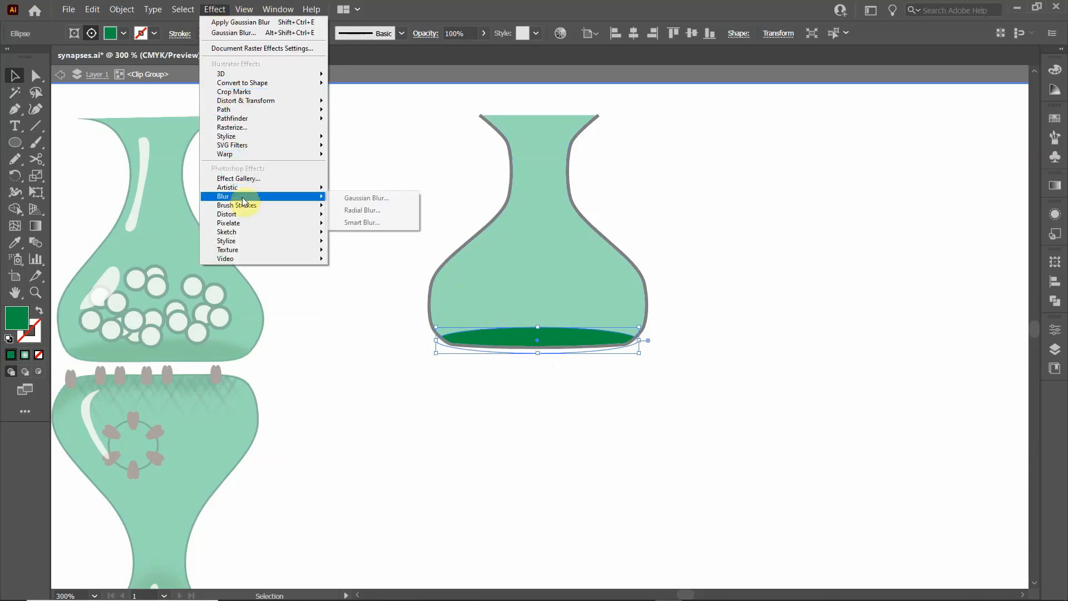
{"action": "left_click", "coordinate": [345, 199]}
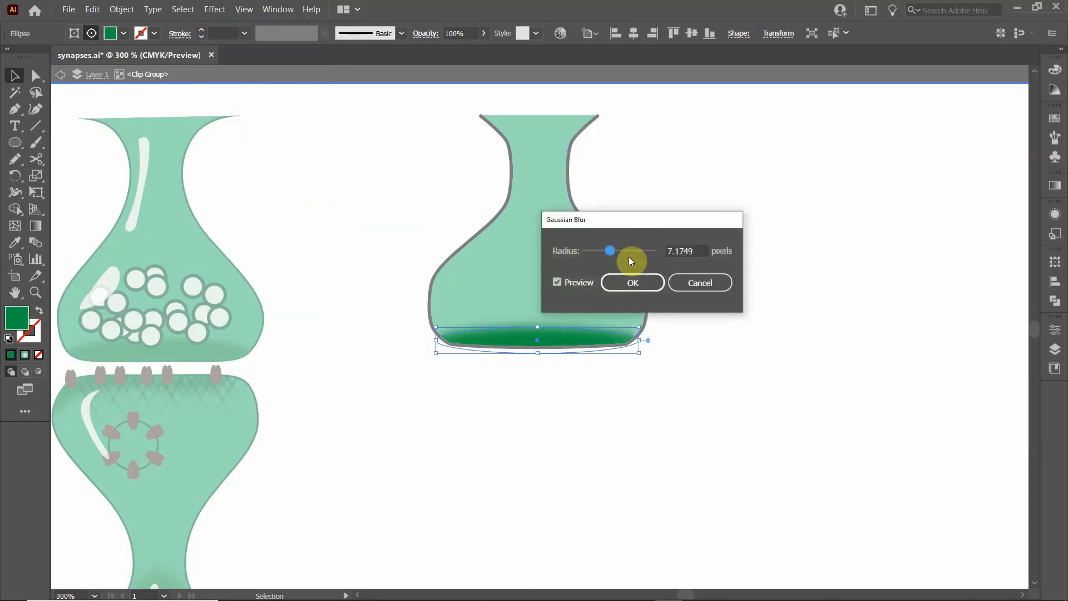
{"action": "left_click_drag", "start_coordinate": [610, 249], "coordinate": [613, 252]}
{"action": "left_click", "coordinate": [630, 284]}
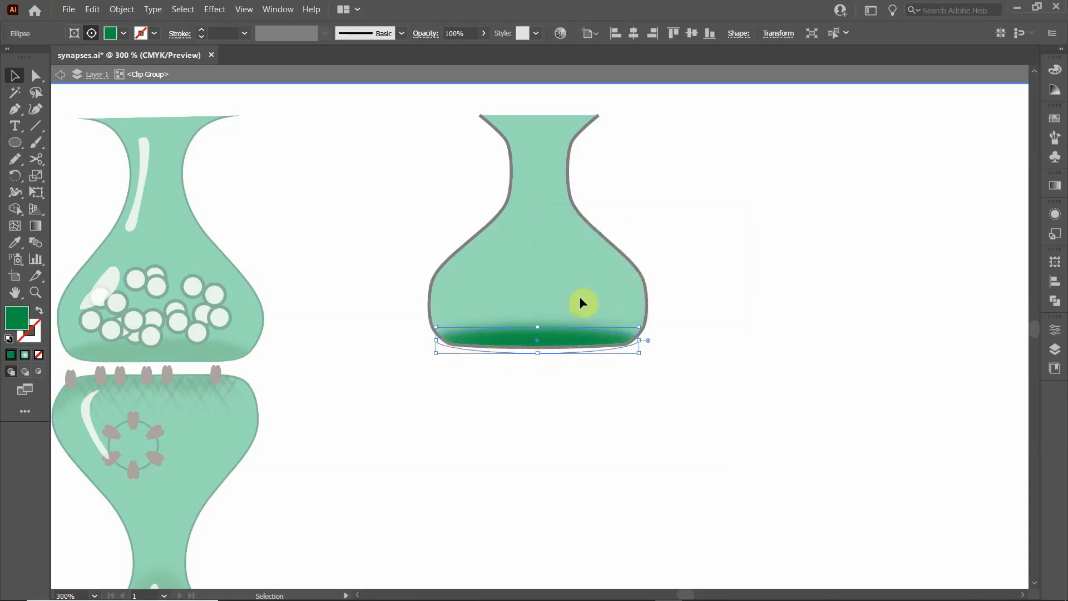
{"action": "double_click", "coordinate": [398, 221]}
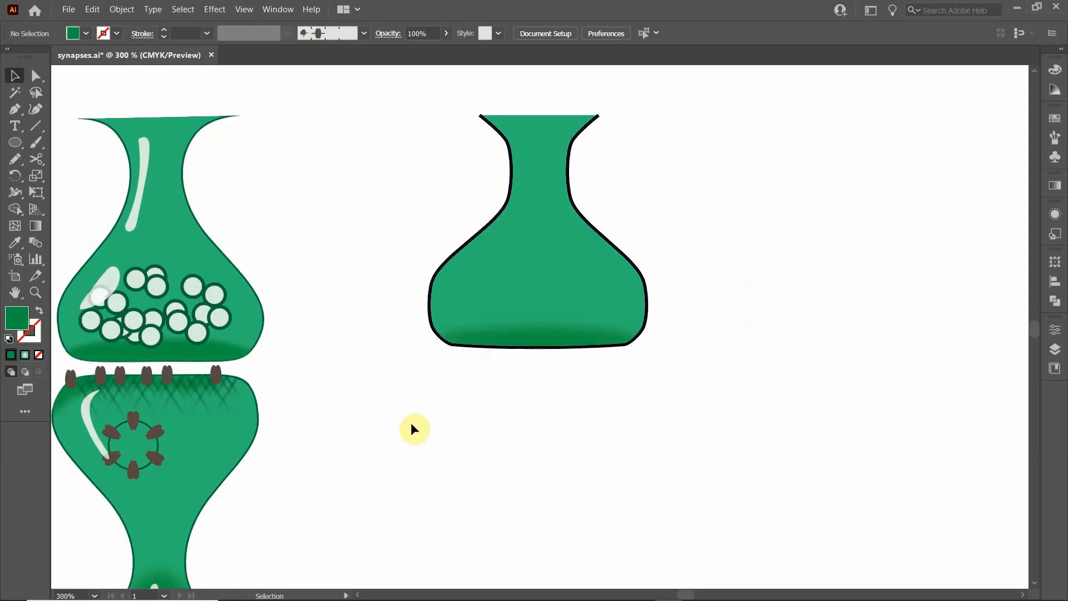
{"action": "double_click", "coordinate": [513, 335]}
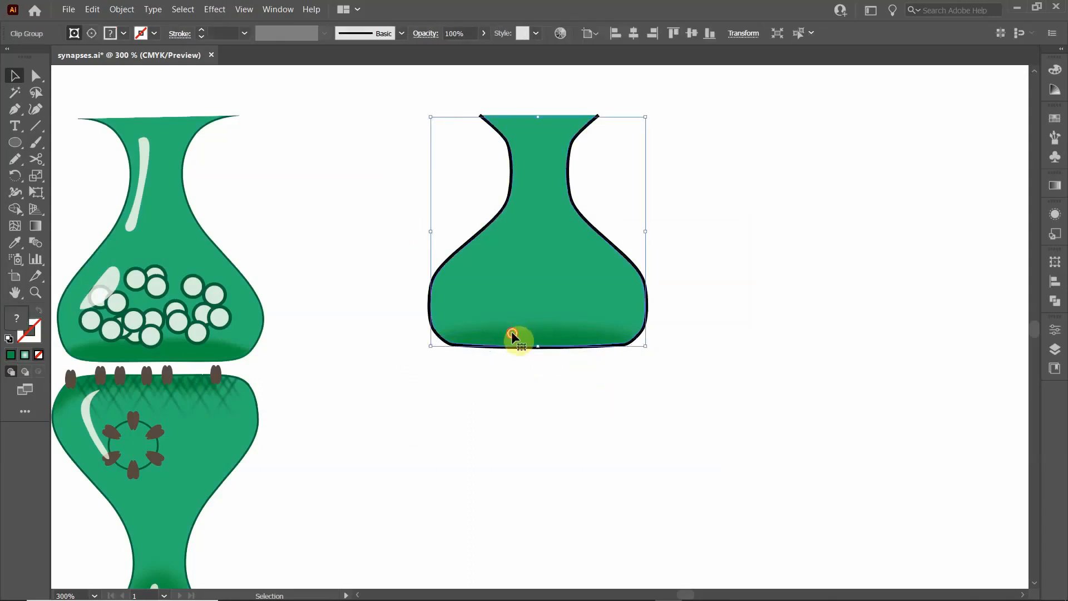
{"action": "left_click", "coordinate": [513, 334]}
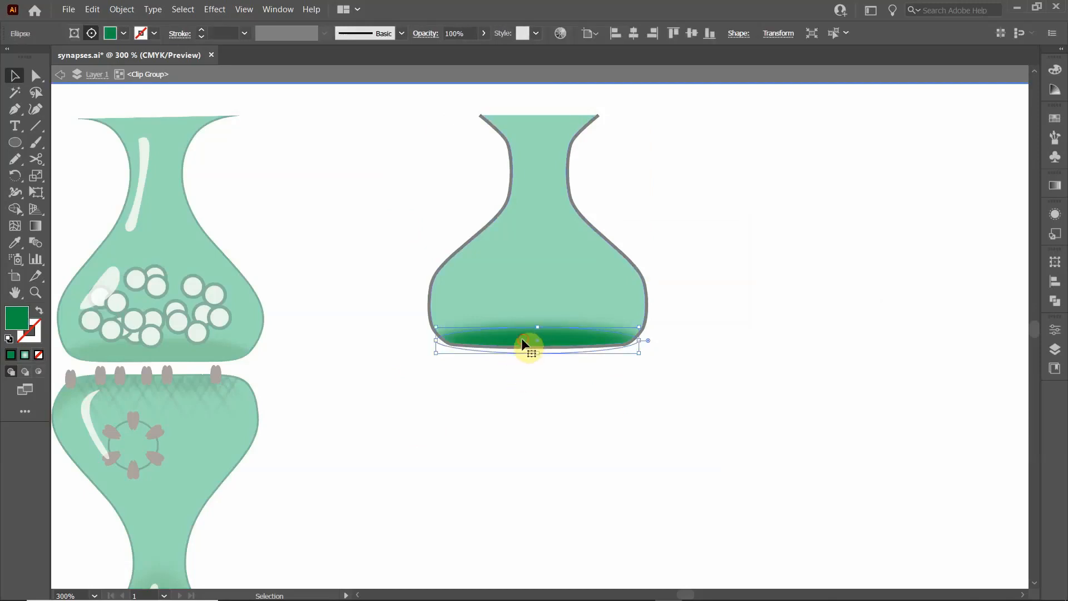
{"action": "double_click", "coordinate": [491, 413]}
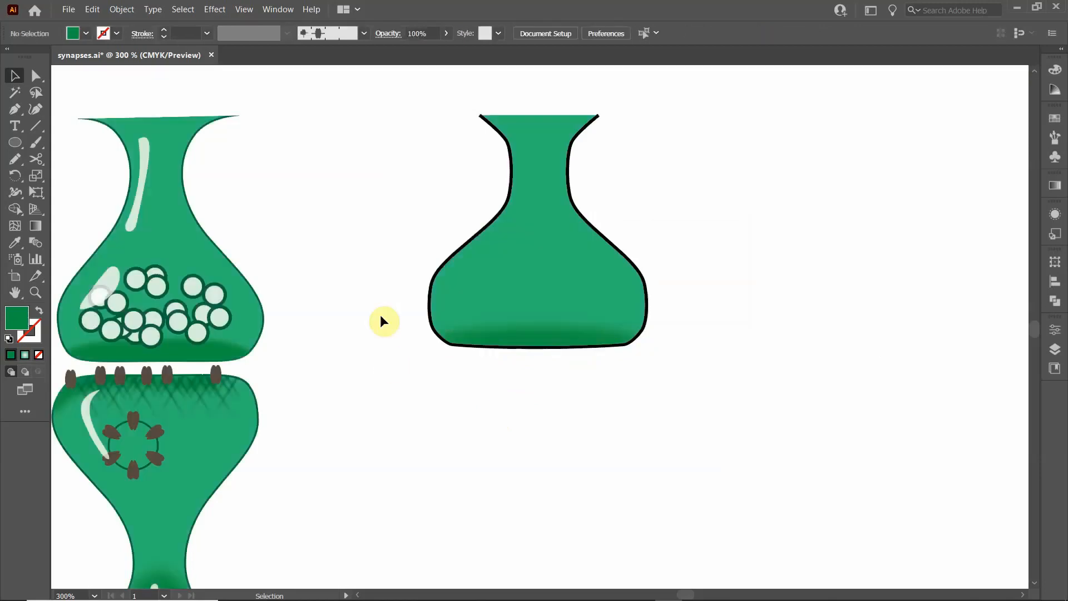
Step: Isolate the clip group at the right terminal's bottom edge and select the dark green ellipse inside it
{"action": "left_click", "coordinate": [528, 336]}
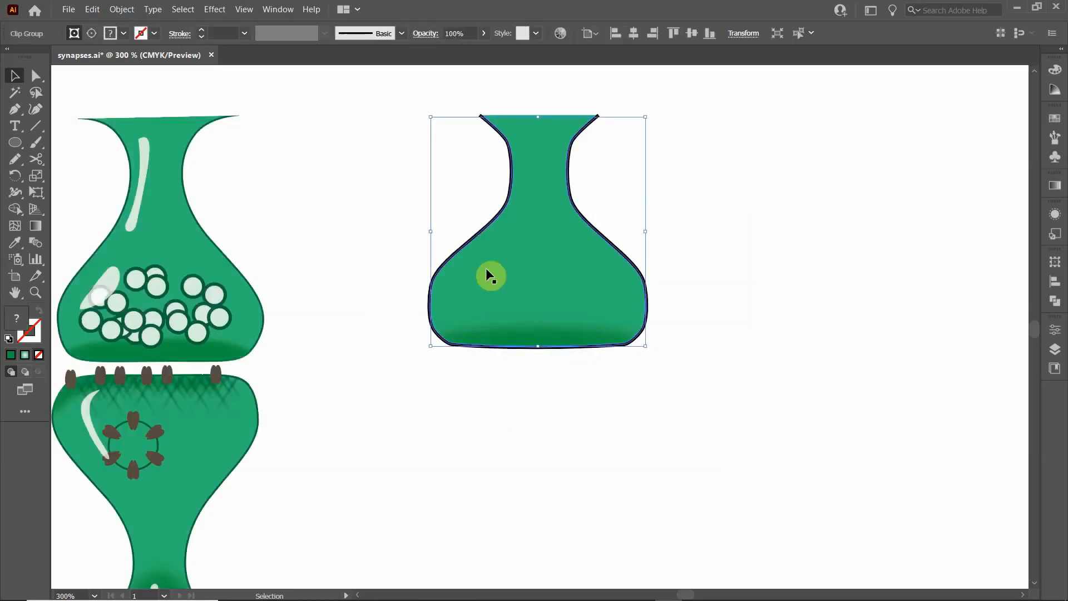
{"action": "double_click", "coordinate": [541, 338]}
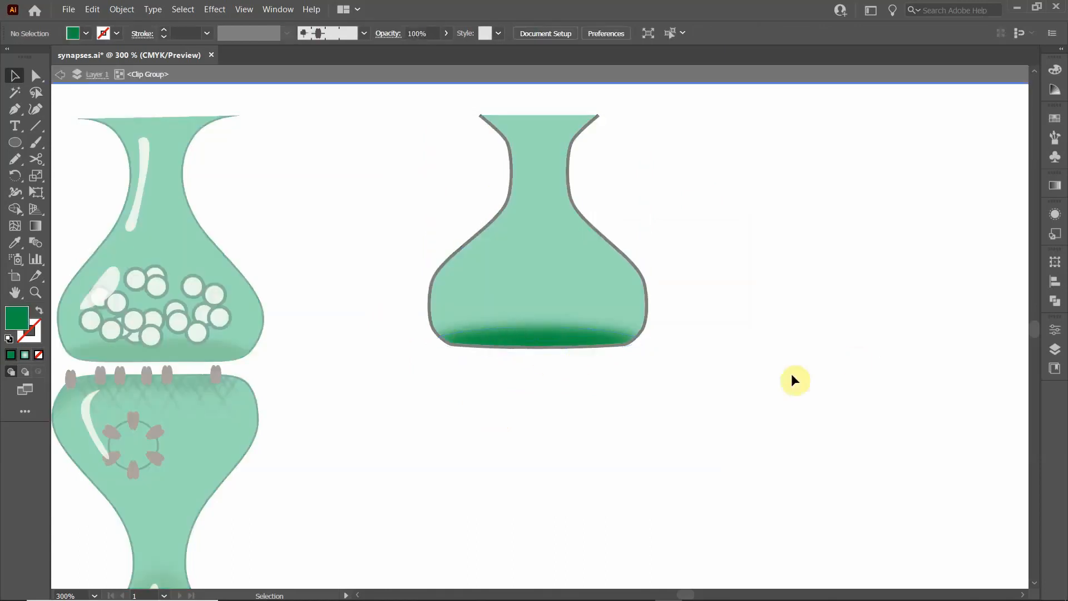
{"action": "left_click", "coordinate": [551, 337]}
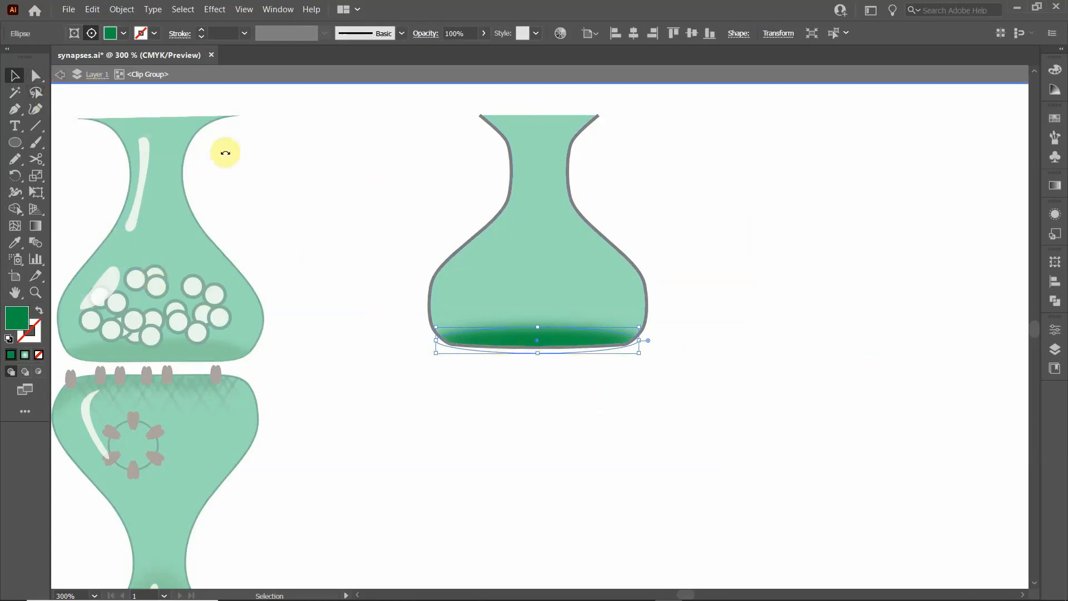
{"action": "left_click", "coordinate": [35, 76]}
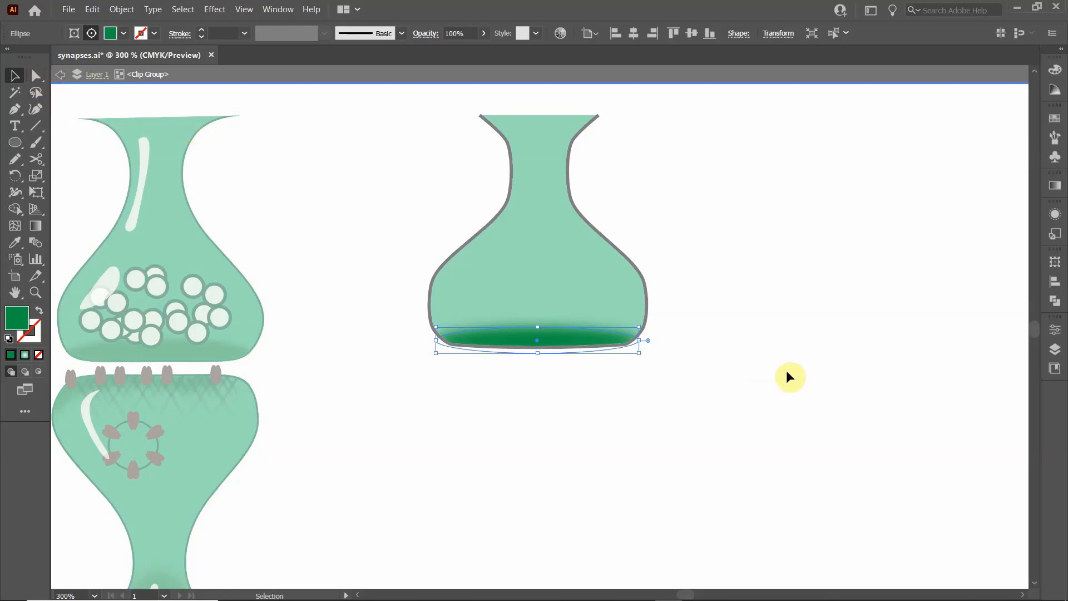
Step: Slightly reduce the radius of the ellipse's existing Gaussian Blur, and leave isolation mode
{"action": "left_click", "coordinate": [1055, 216]}
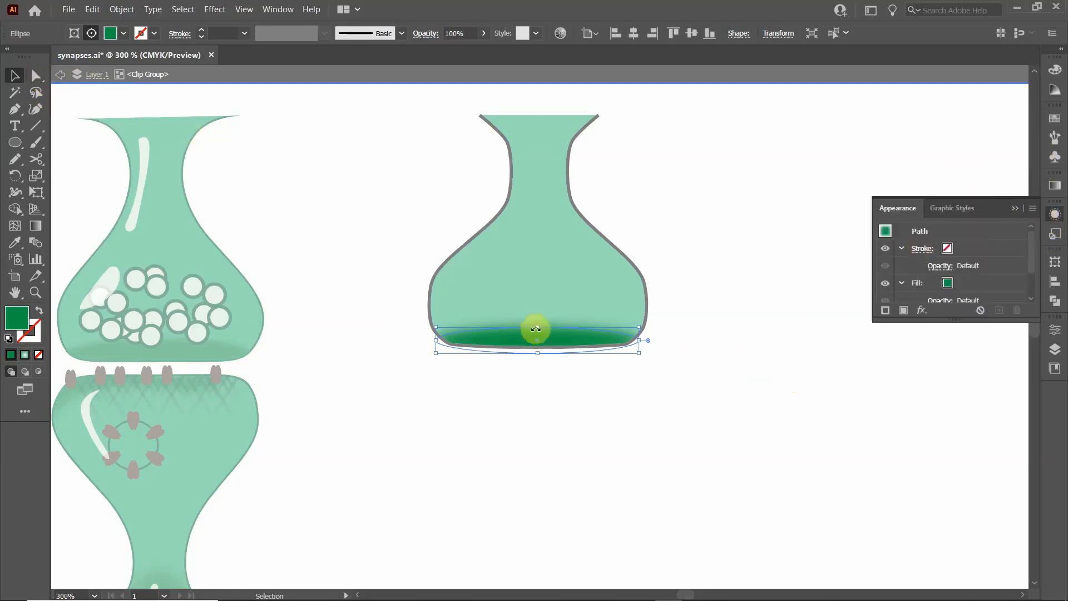
{"action": "scroll", "coordinate": [980, 254], "scroll_direction": "down", "scroll_amount": 2}
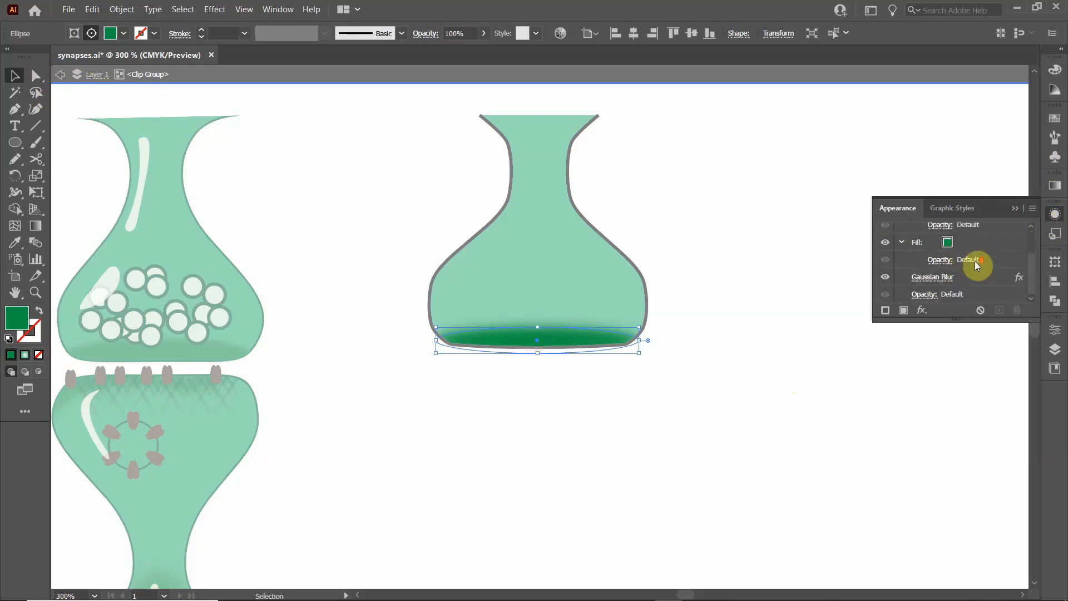
{"action": "scroll", "coordinate": [955, 265], "scroll_direction": "up", "scroll_amount": 2}
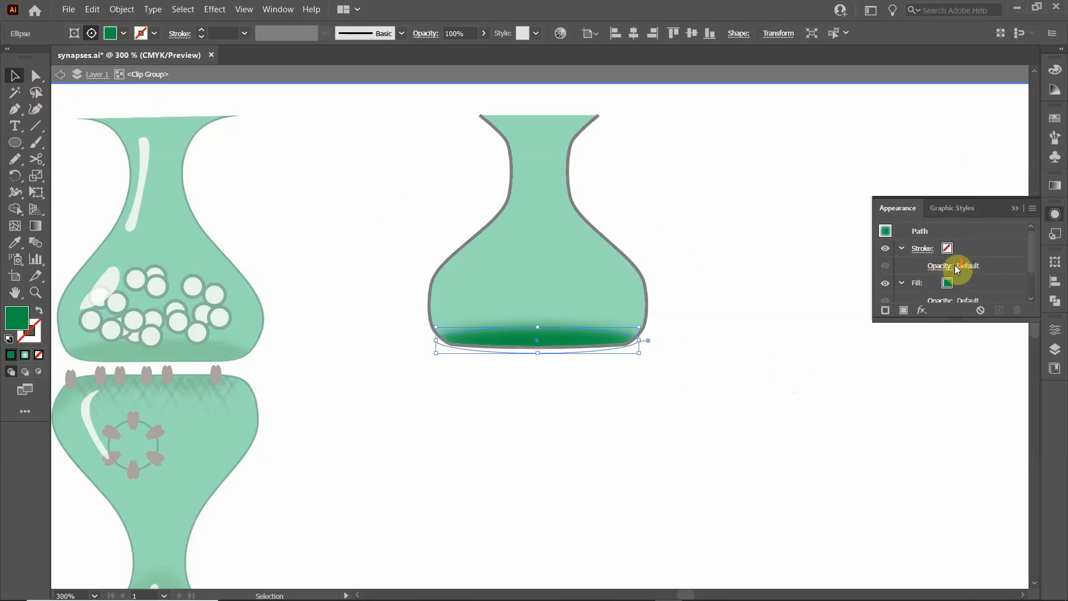
{"action": "scroll", "coordinate": [952, 262], "scroll_direction": "down", "scroll_amount": 2}
{"action": "scroll", "coordinate": [952, 261], "scroll_direction": "up", "scroll_amount": 2}
{"action": "left_click_drag", "start_coordinate": [1030, 236], "coordinate": [1032, 259]}
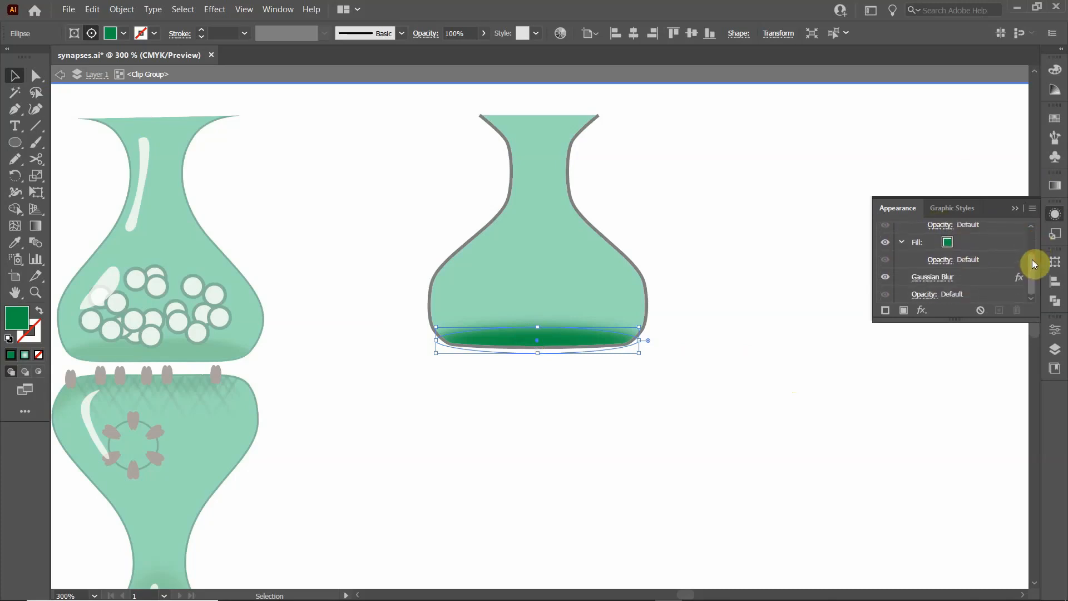
{"action": "left_click", "coordinate": [936, 279]}
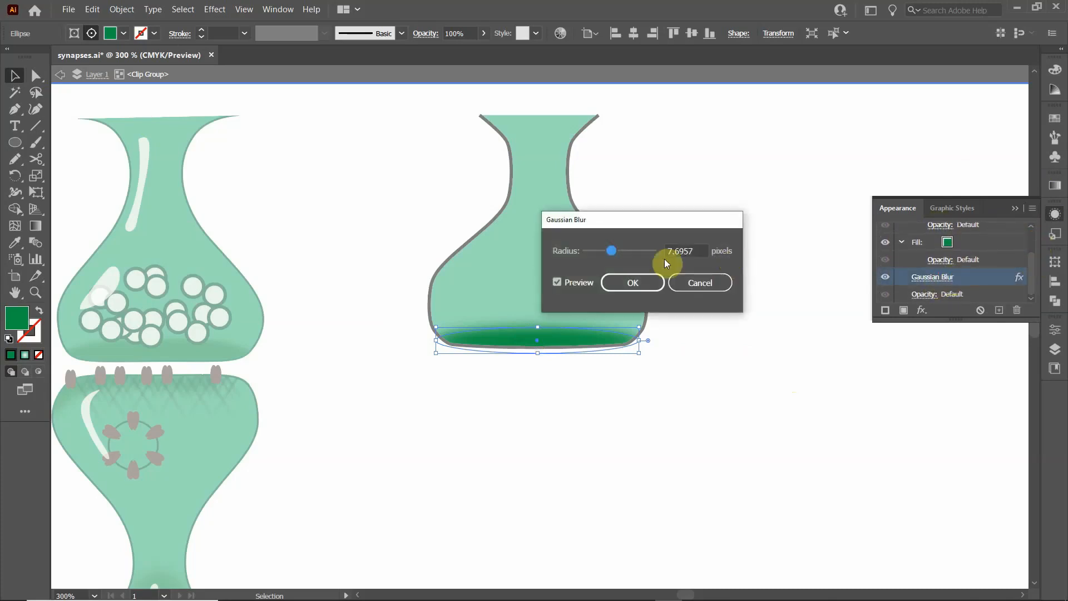
{"action": "left_click_drag", "start_coordinate": [608, 253], "coordinate": [605, 254]}
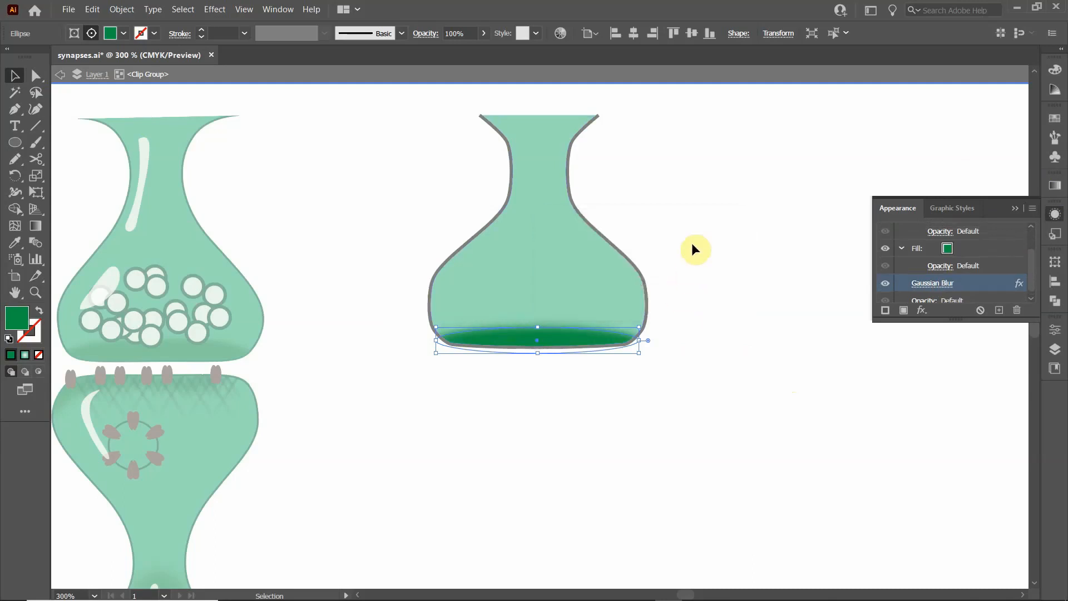
{"action": "double_click", "coordinate": [693, 243]}
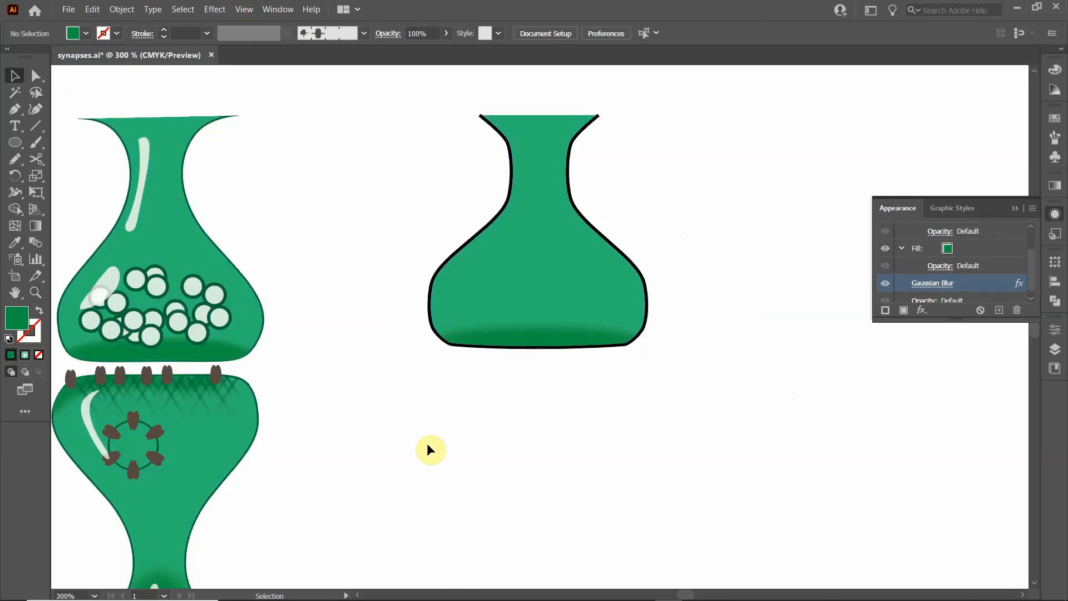
Step: Select only the blurred ellipse within the clip group using Group Selection, and stretch its upper edge slightly higher into the terminal
{"action": "left_click", "coordinate": [544, 345]}
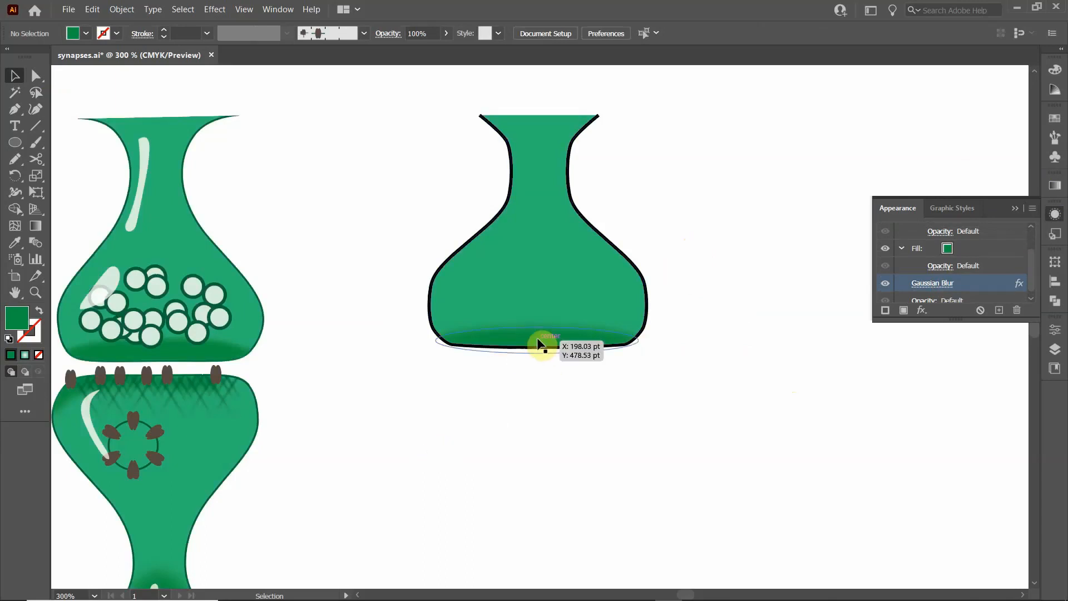
{"action": "left_click", "coordinate": [336, 231]}
{"action": "left_click", "coordinate": [37, 77]}
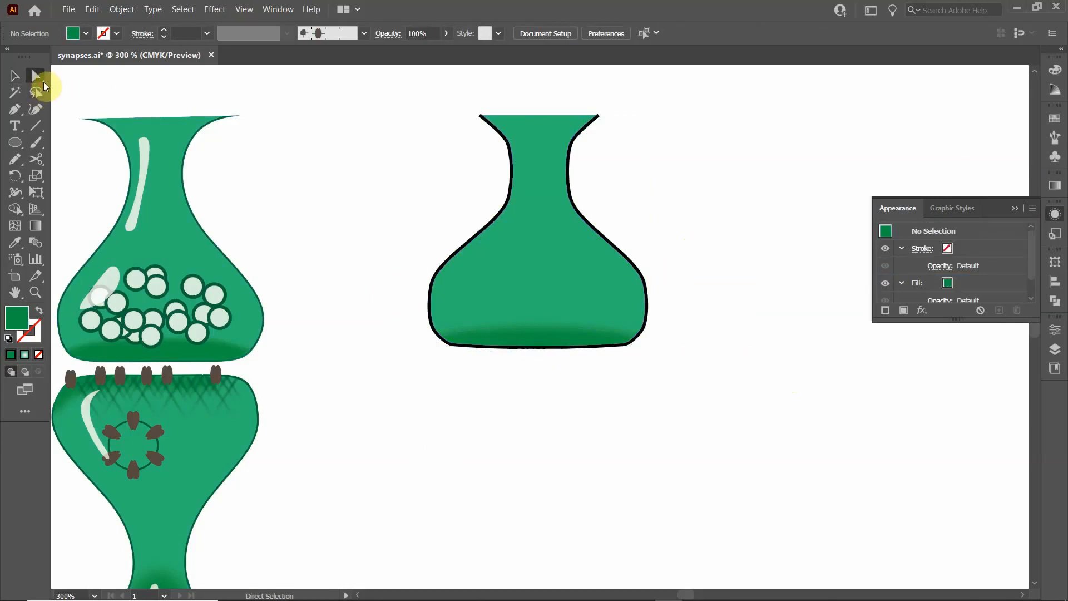
{"action": "left_click_drag", "start_coordinate": [40, 79], "coordinate": [65, 91]}
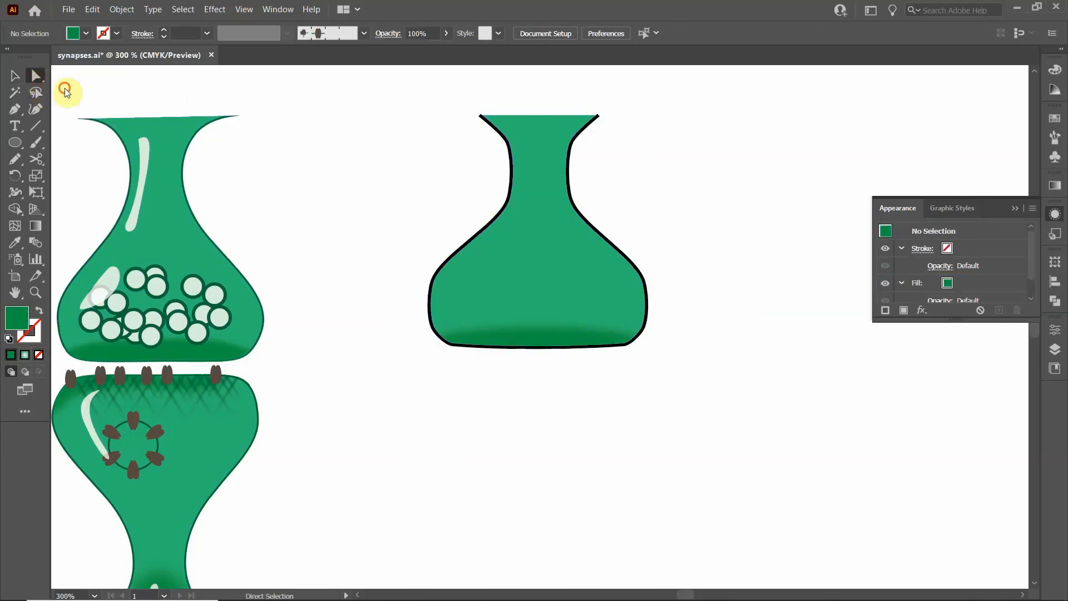
{"action": "left_click", "coordinate": [503, 332]}
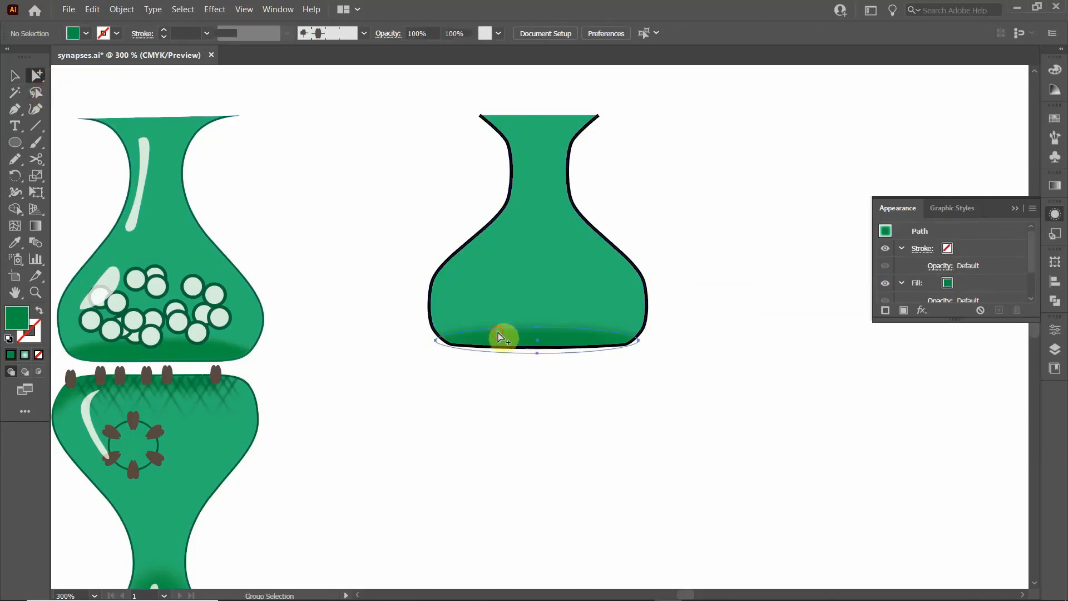
{"action": "left_click", "coordinate": [15, 76]}
{"action": "left_click", "coordinate": [533, 323]}
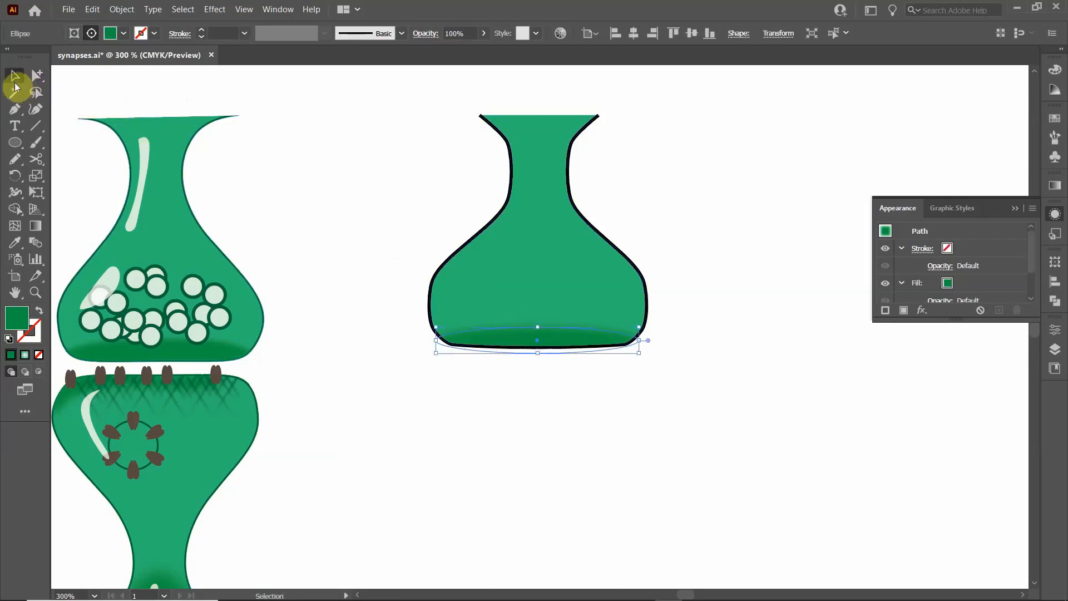
{"action": "left_click_drag", "start_coordinate": [538, 327], "coordinate": [536, 317]}
{"action": "left_click", "coordinate": [497, 391]}
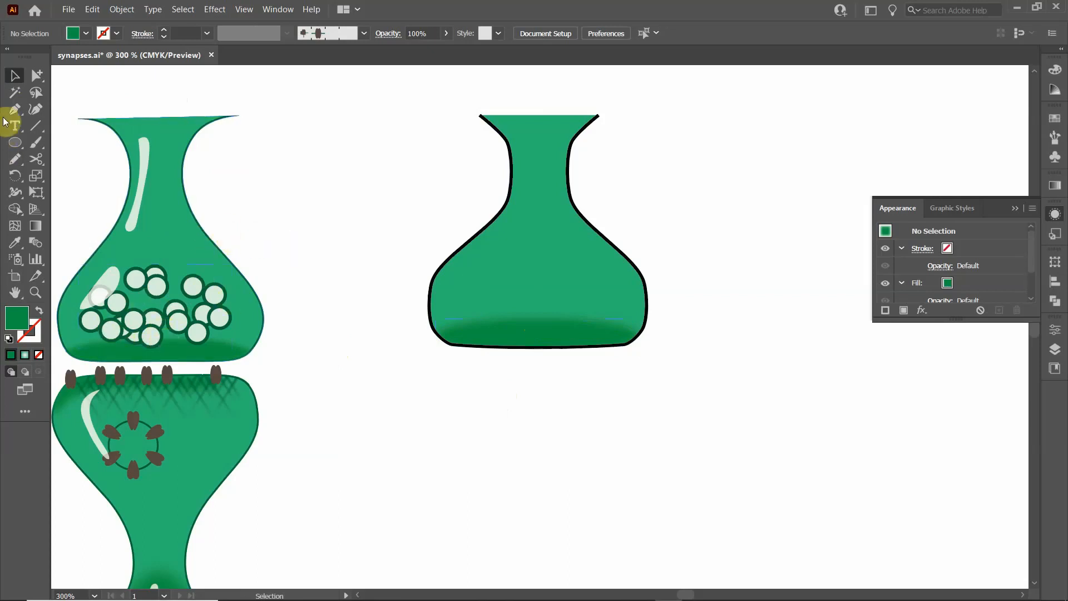
Step: Draw a small circle between the two terminals with a 1 pt dark green stroke and the terminal's medium green fill
{"action": "left_click", "coordinate": [15, 148]}
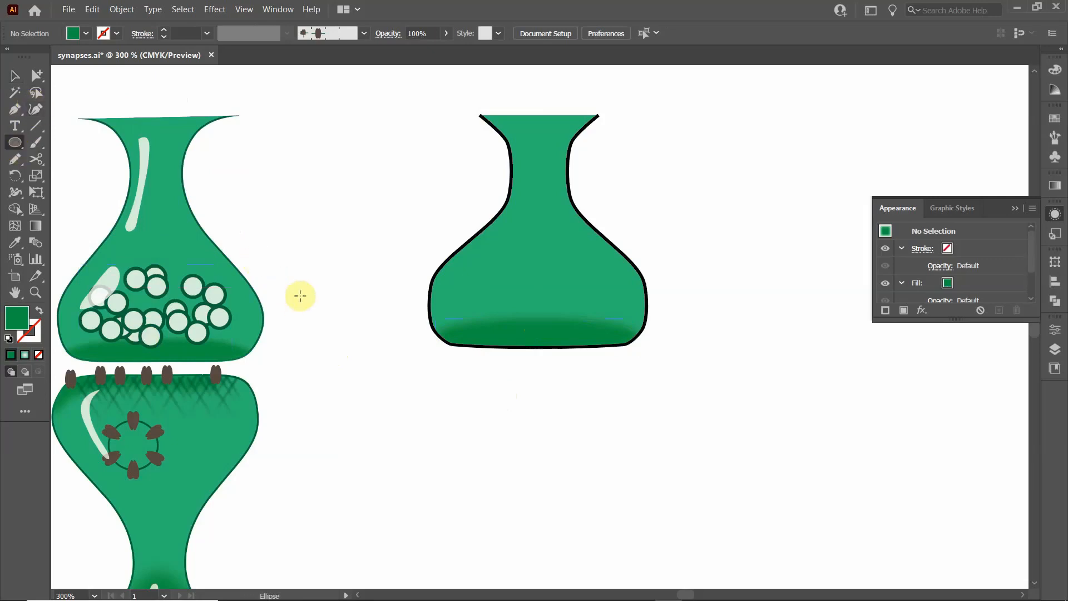
{"action": "left_click_drag", "start_coordinate": [308, 296], "coordinate": [333, 319]}
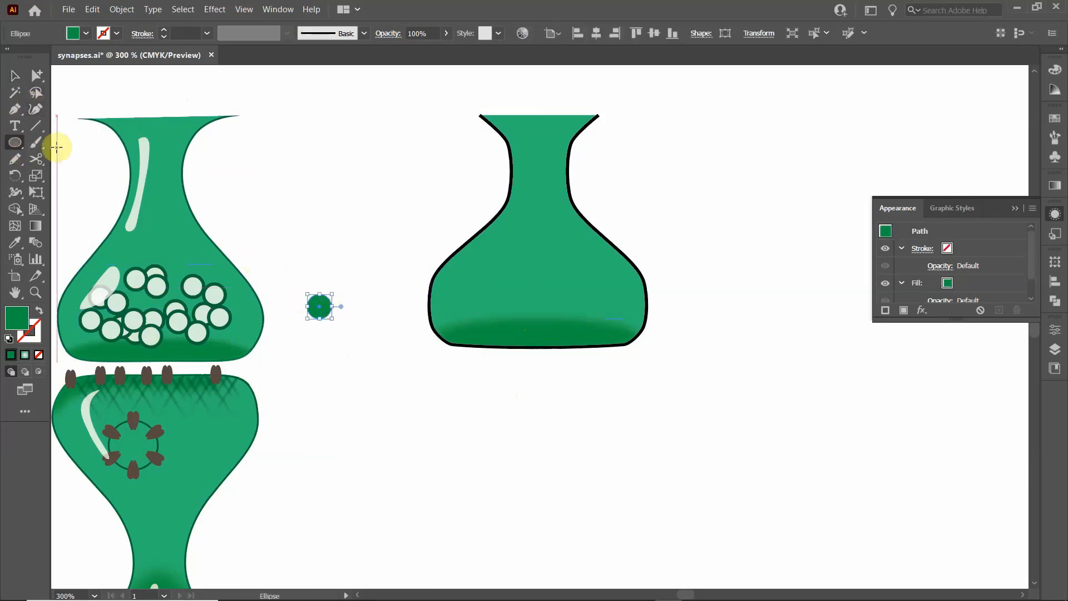
{"action": "left_click", "coordinate": [116, 34]}
{"action": "left_click", "coordinate": [67, 67]}
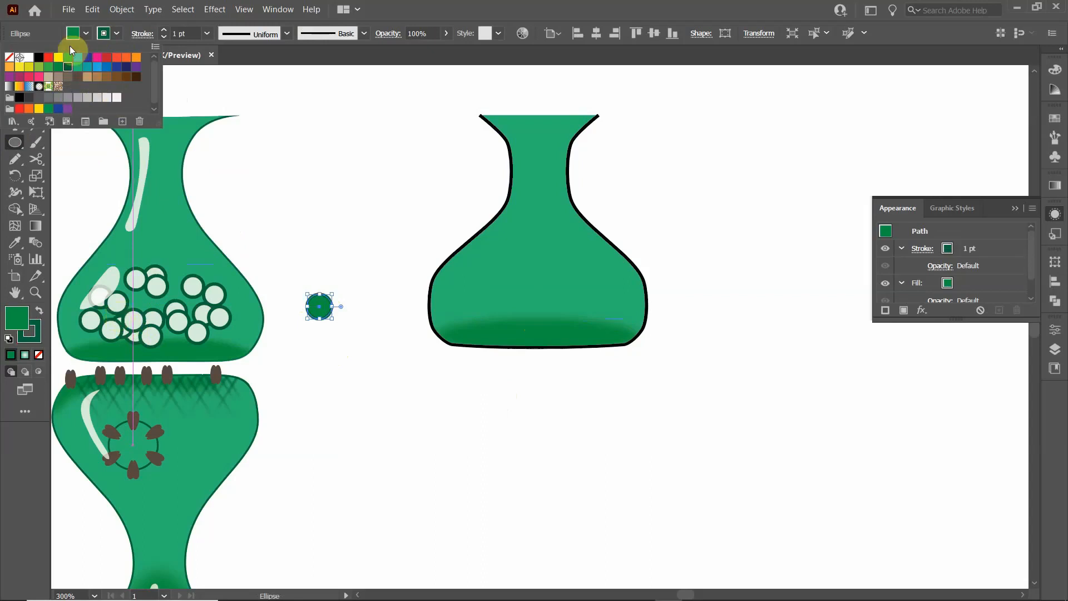
{"action": "left_click", "coordinate": [78, 66]}
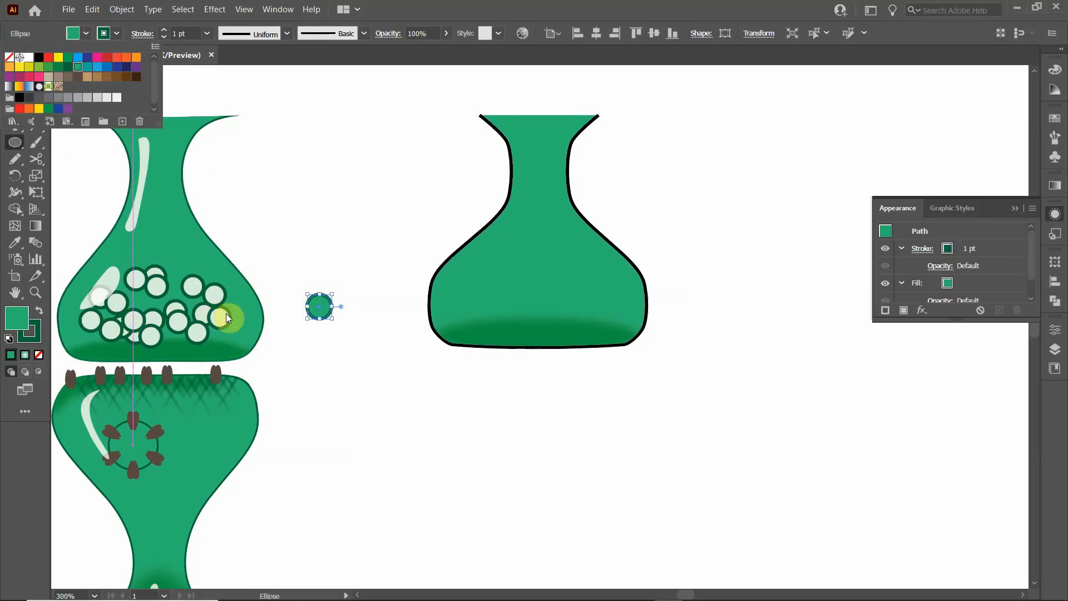
Step: Fill the small circle with the lightest tint of its green from the Color Guide, and deselect it
{"action": "left_click", "coordinate": [1056, 94]}
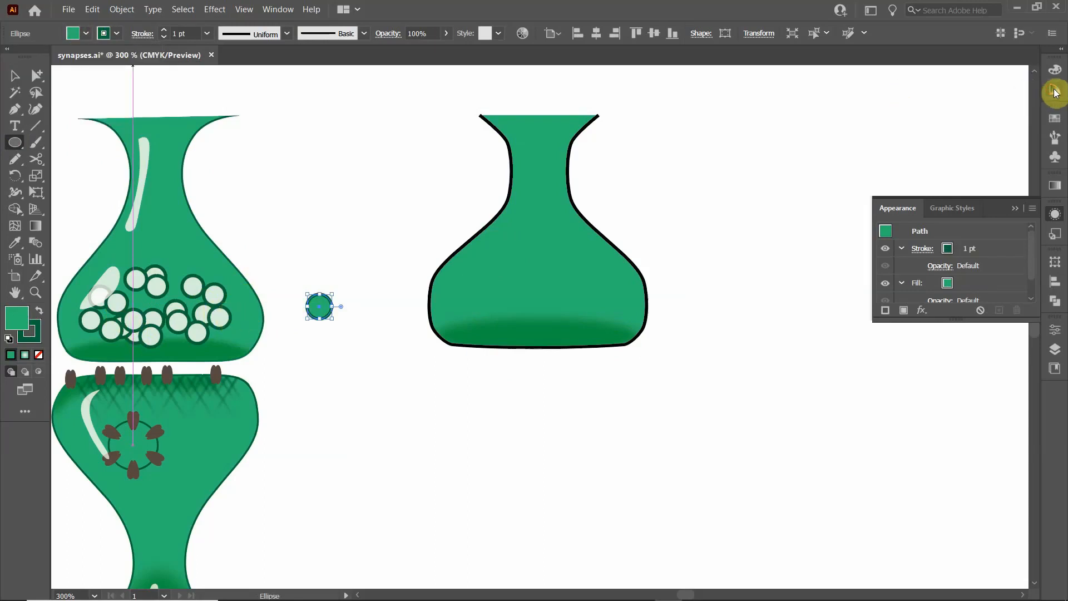
{"action": "left_click", "coordinate": [1056, 92]}
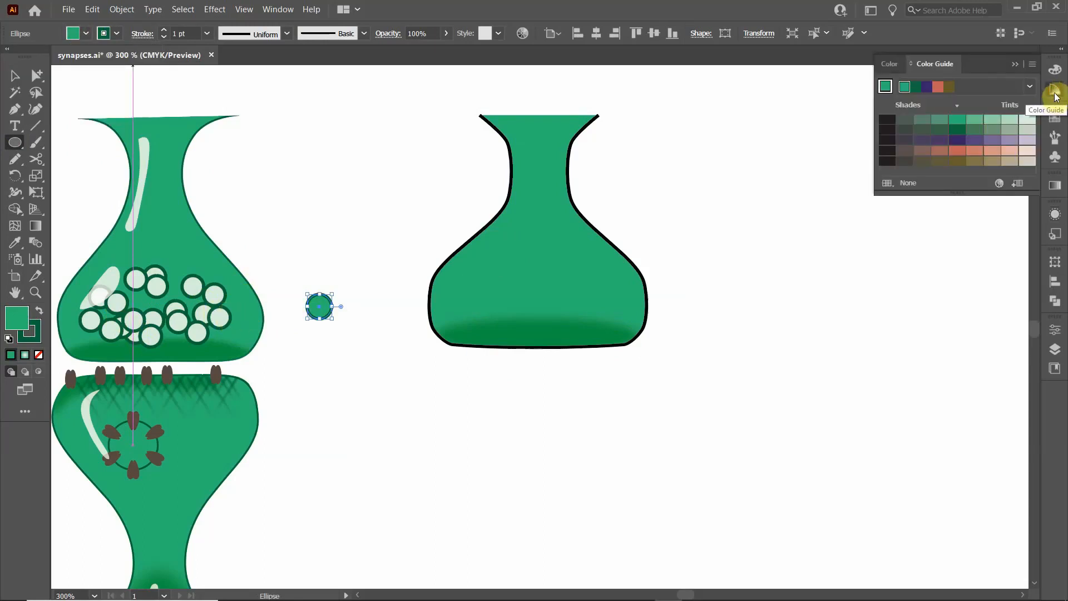
{"action": "left_click", "coordinate": [1011, 120]}
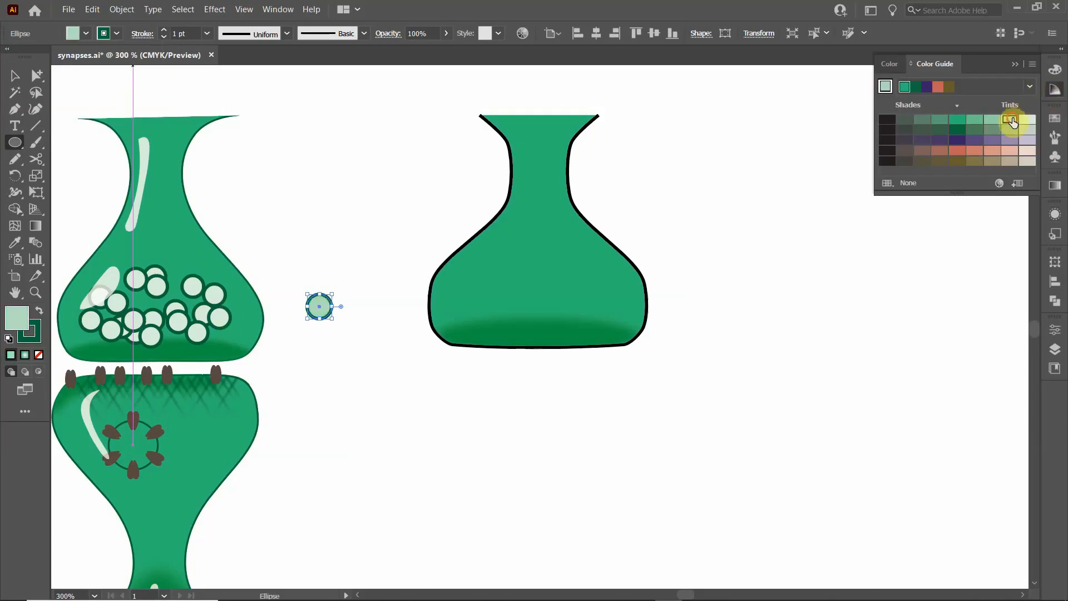
{"action": "left_click", "coordinate": [1027, 122]}
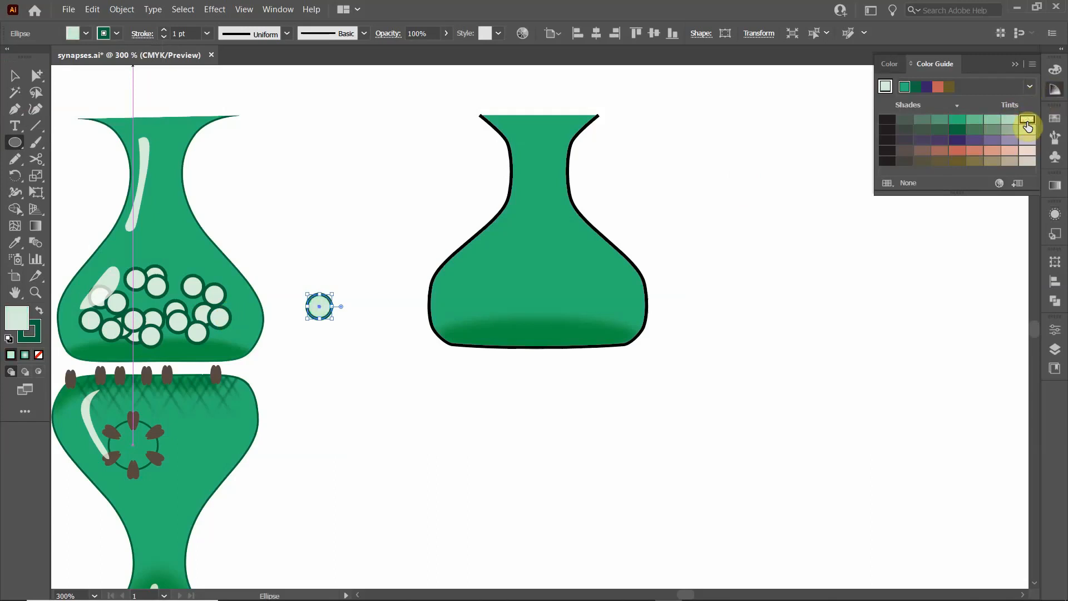
{"action": "left_click", "coordinate": [26, 78]}
{"action": "left_click", "coordinate": [346, 196]}
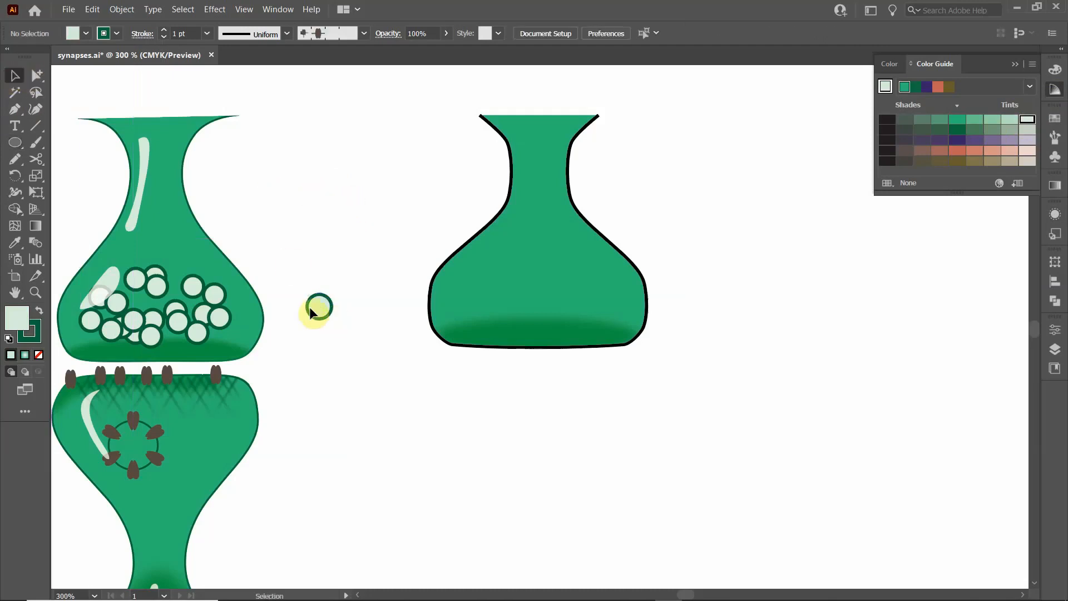
{"action": "left_click", "coordinate": [1016, 65]}
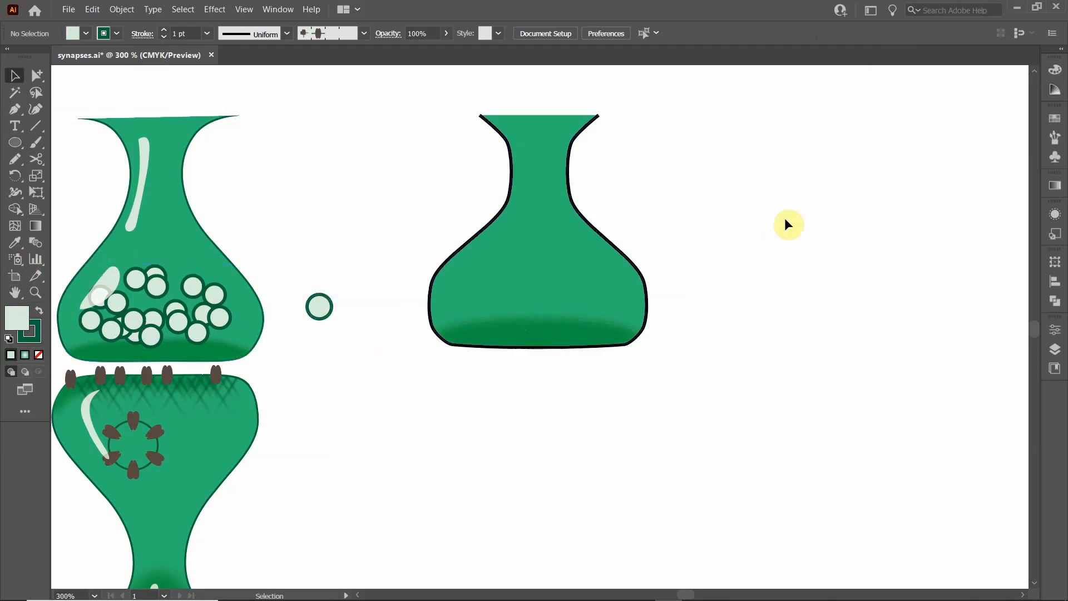
Step: Save the pale green circle as a new dynamic symbol in the document's symbol collection
{"action": "left_click", "coordinate": [1055, 160]}
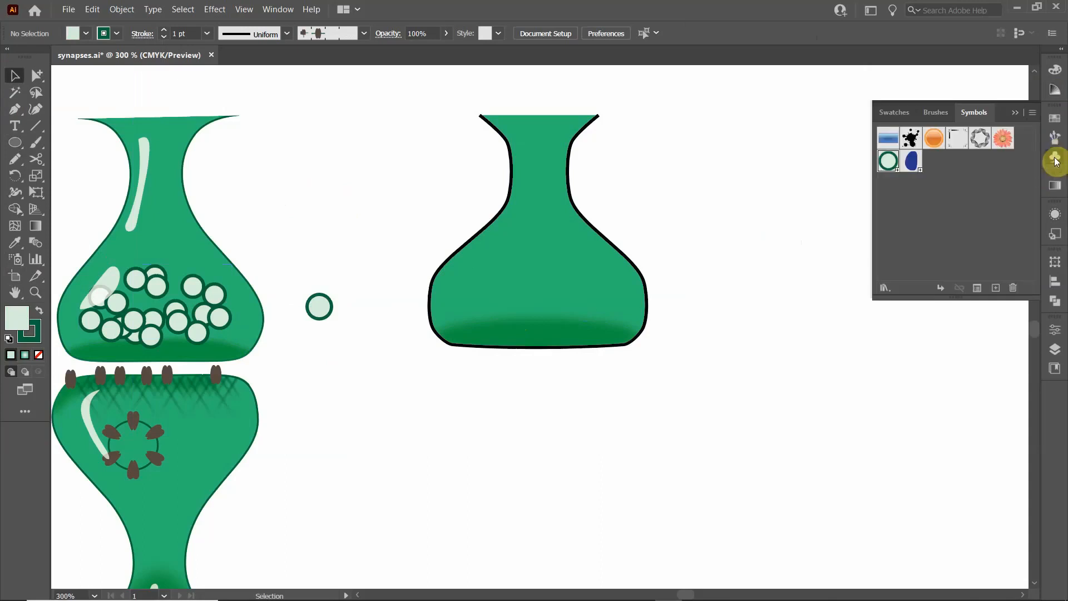
{"action": "left_click", "coordinate": [277, 12]}
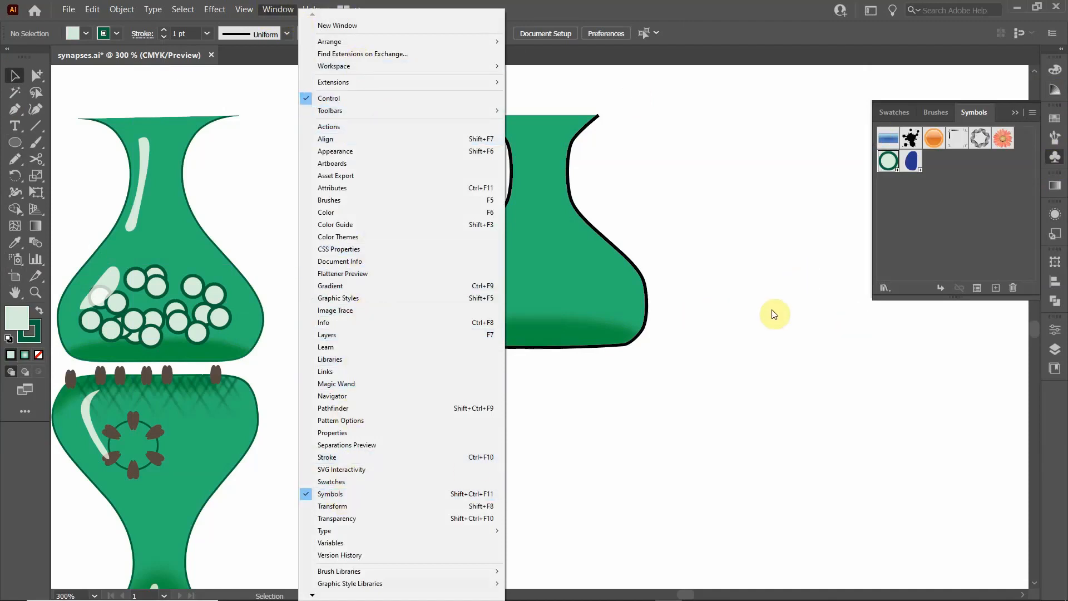
{"action": "left_click", "coordinate": [1060, 114]}
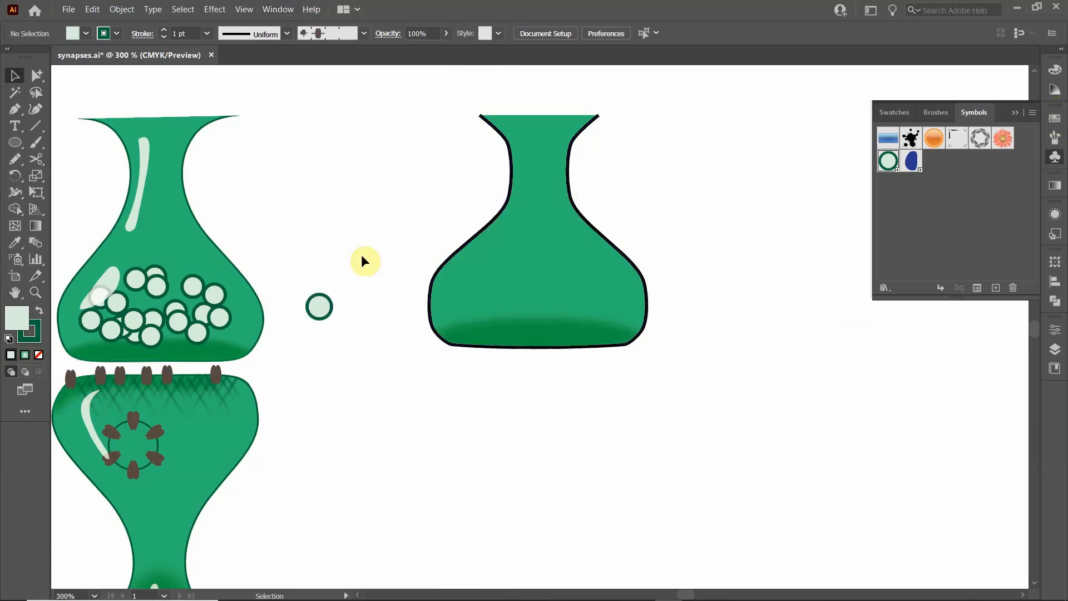
{"action": "left_click", "coordinate": [318, 307]}
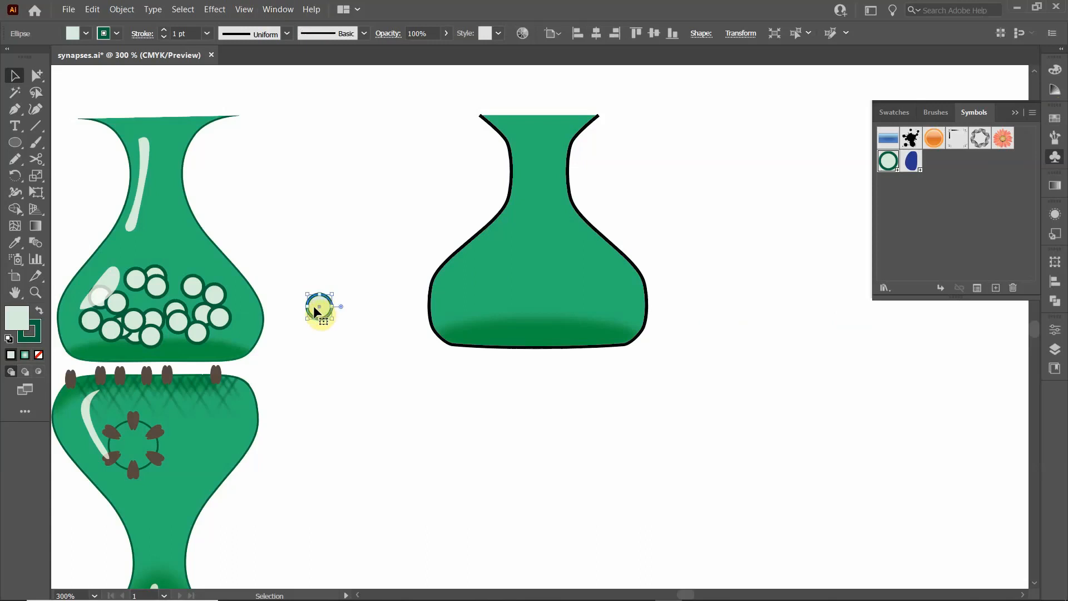
{"action": "left_click_drag", "start_coordinate": [314, 308], "coordinate": [929, 204]}
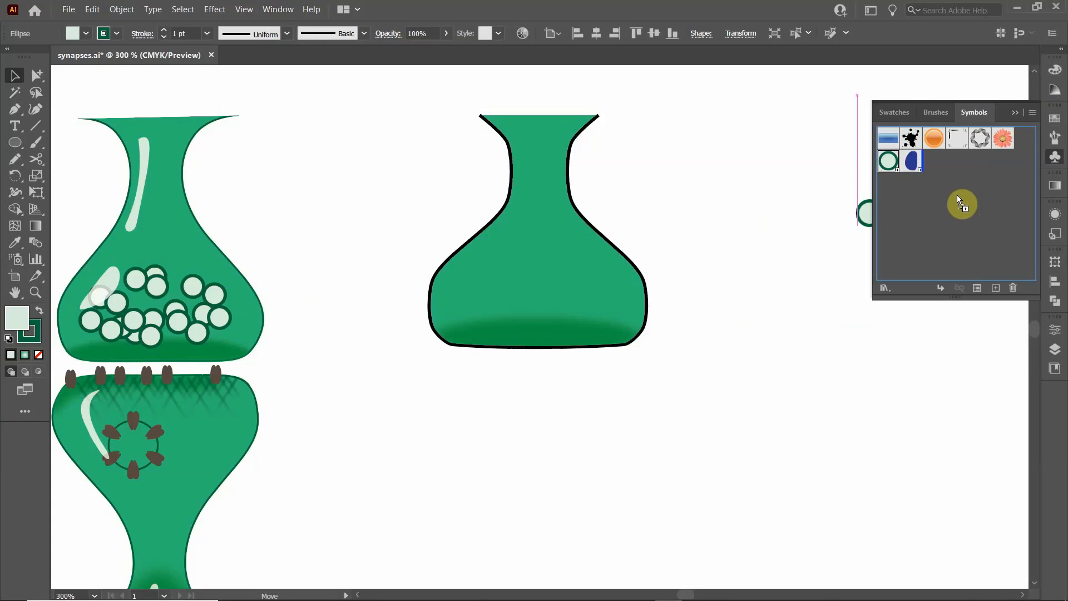
{"action": "left_click_drag", "start_coordinate": [958, 196], "coordinate": [958, 194]}
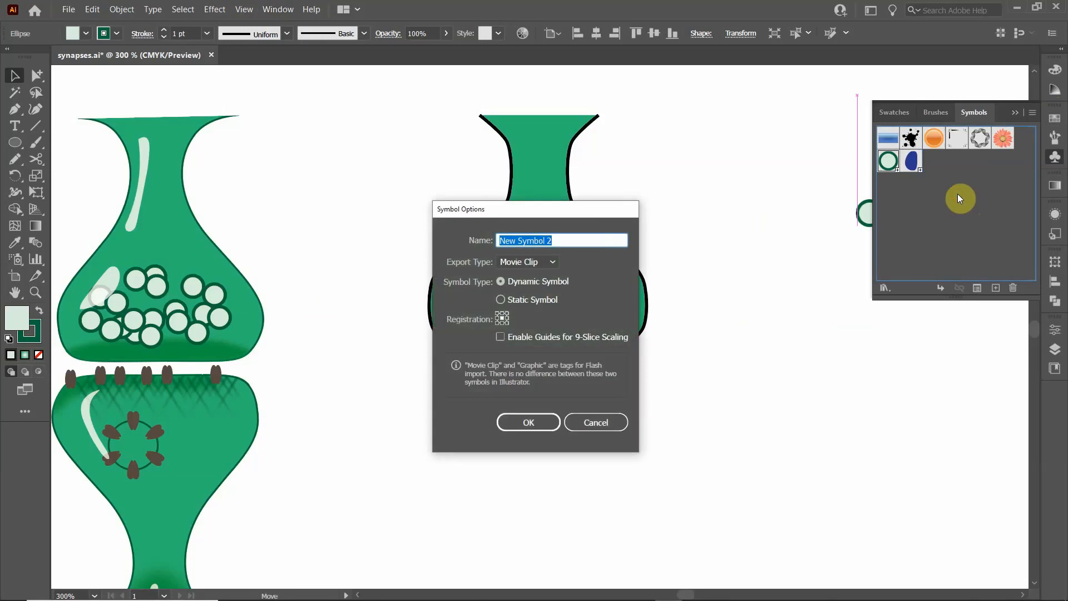
{"action": "left_click", "coordinate": [551, 259]}
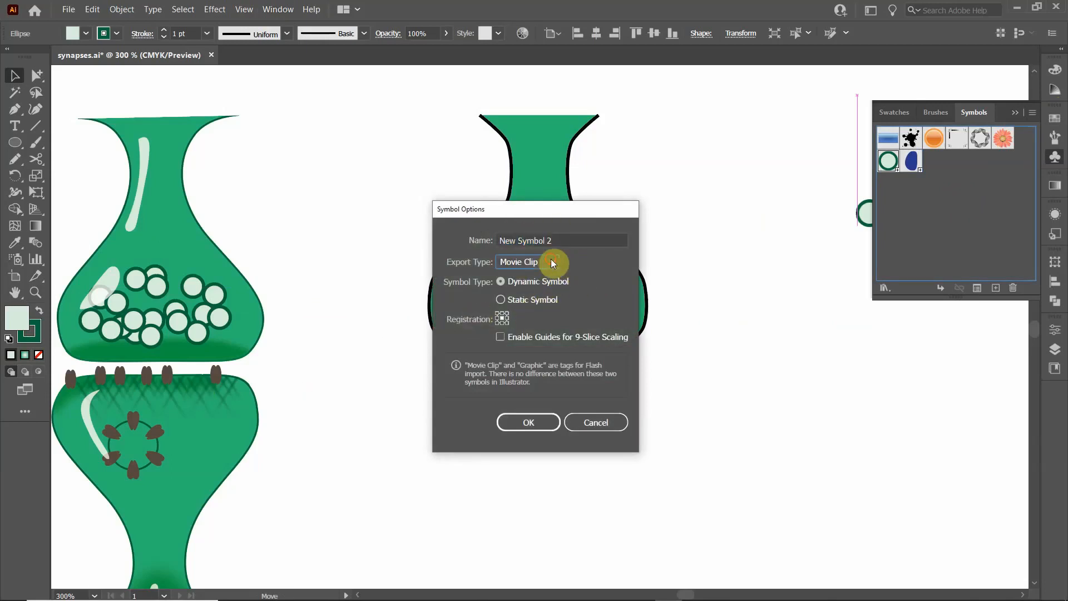
{"action": "left_click", "coordinate": [536, 294]}
{"action": "left_click", "coordinate": [537, 422]}
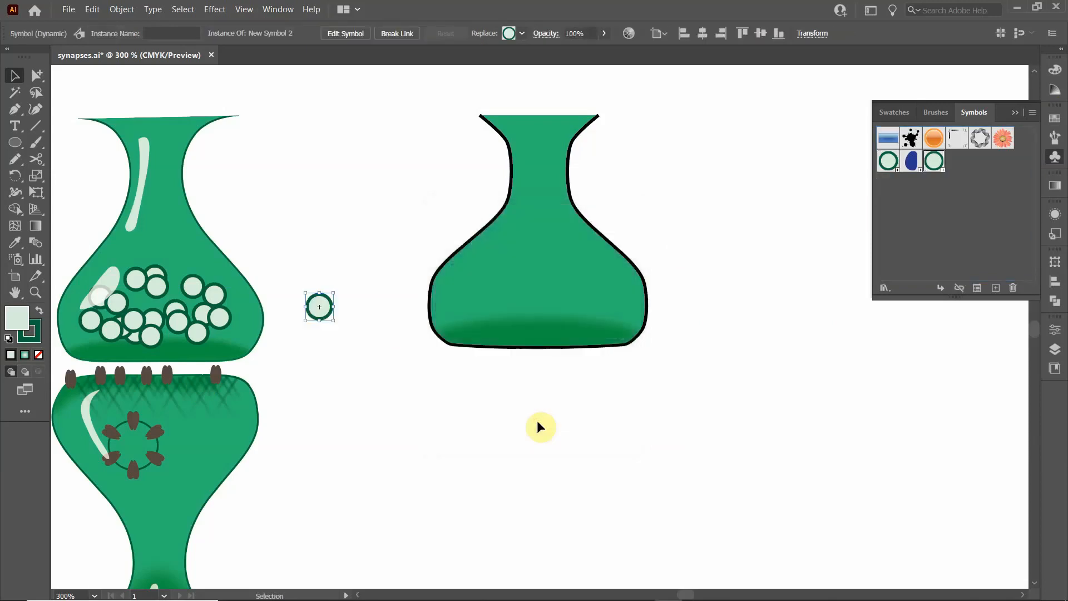
Step: Spray a cluster of the new pale green circle symbols inside the upper terminal's bulb with the Symbol Sprayer, keeping the current Symbolism Tools options
{"action": "left_click", "coordinate": [635, 224]}
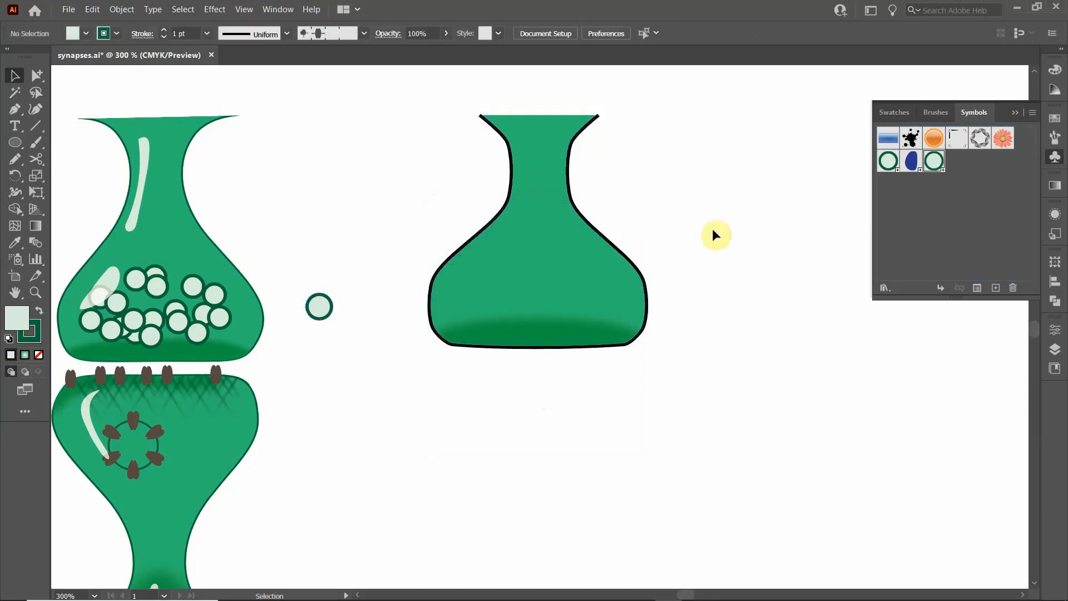
{"action": "left_click", "coordinate": [16, 265]}
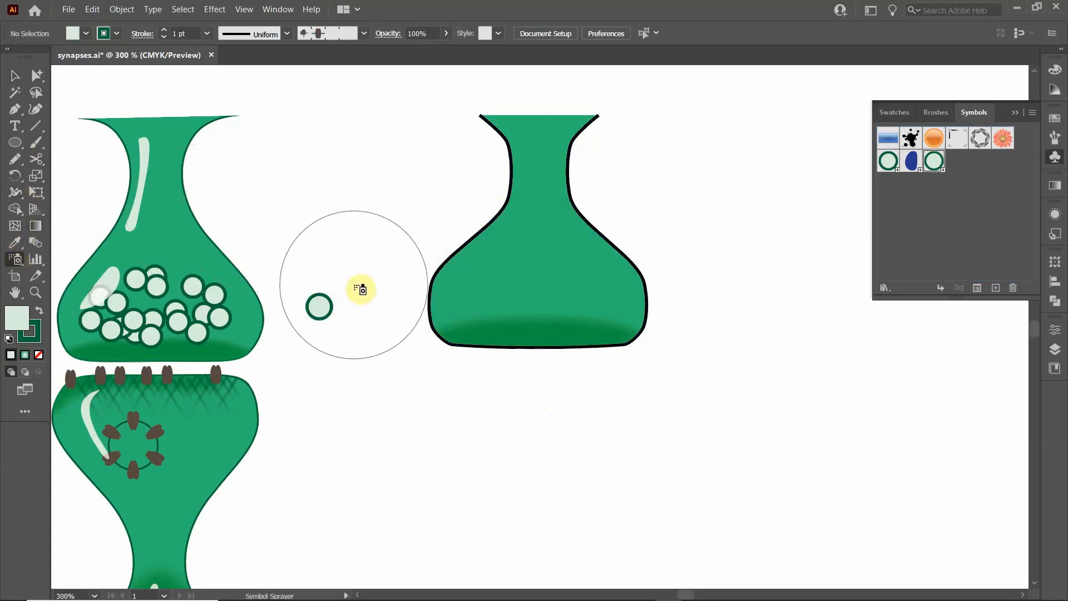
{"action": "mouse_move", "coordinate": [504, 287]}
{"action": "left_mouse_down"}
{"action": "mouse_move", "coordinate": [503, 306]}
{"action": "mouse_move", "coordinate": [595, 299]}
{"action": "mouse_move", "coordinate": [540, 312]}
{"action": "mouse_move", "coordinate": [599, 298]}
{"action": "left_mouse_up"}
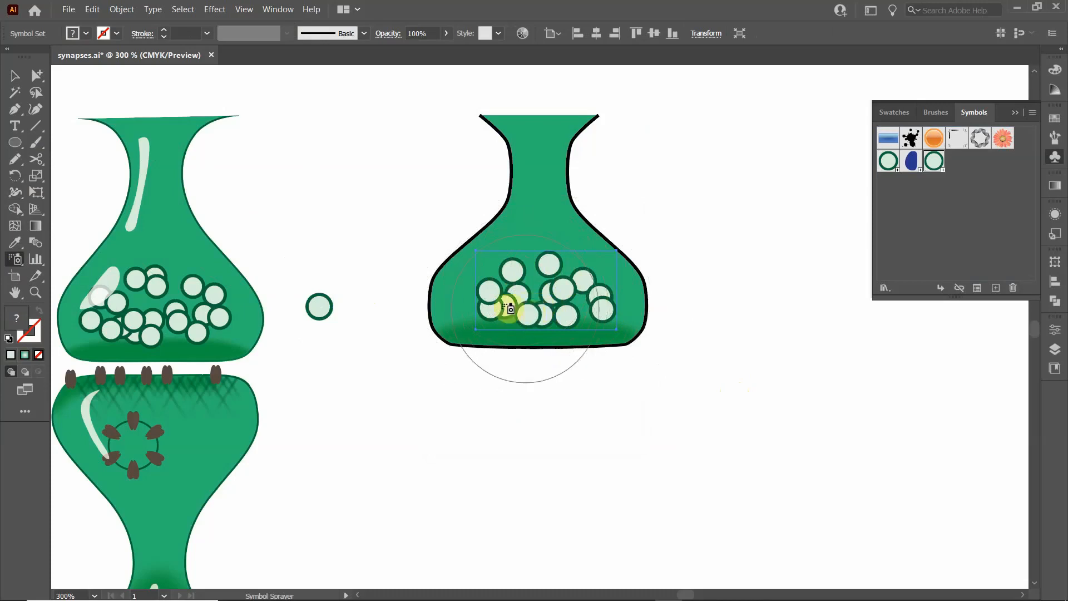
{"action": "key", "text": "Return"}
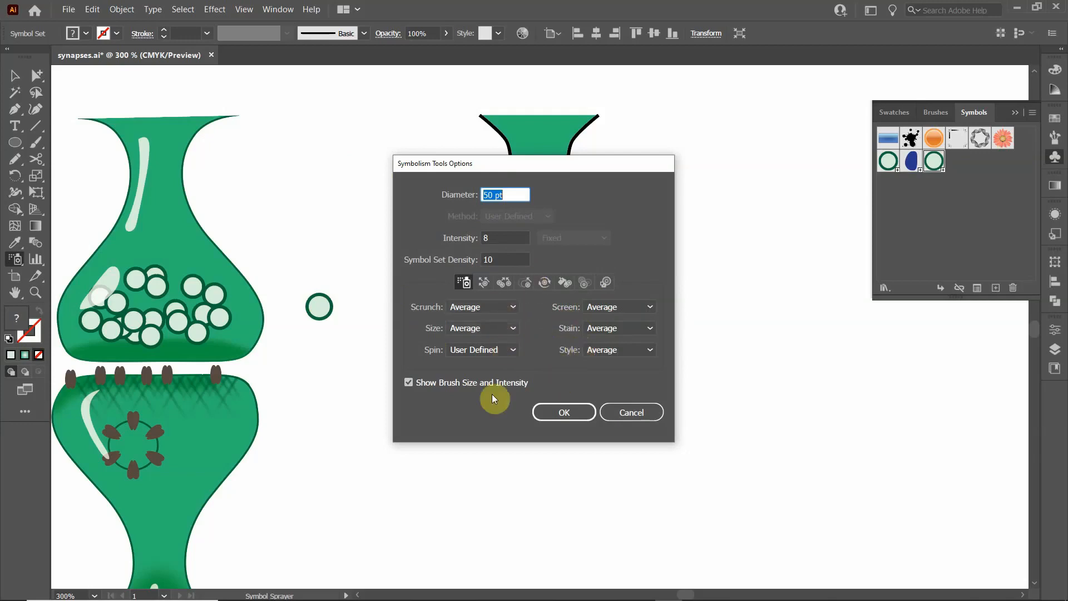
{"action": "left_click", "coordinate": [567, 415]}
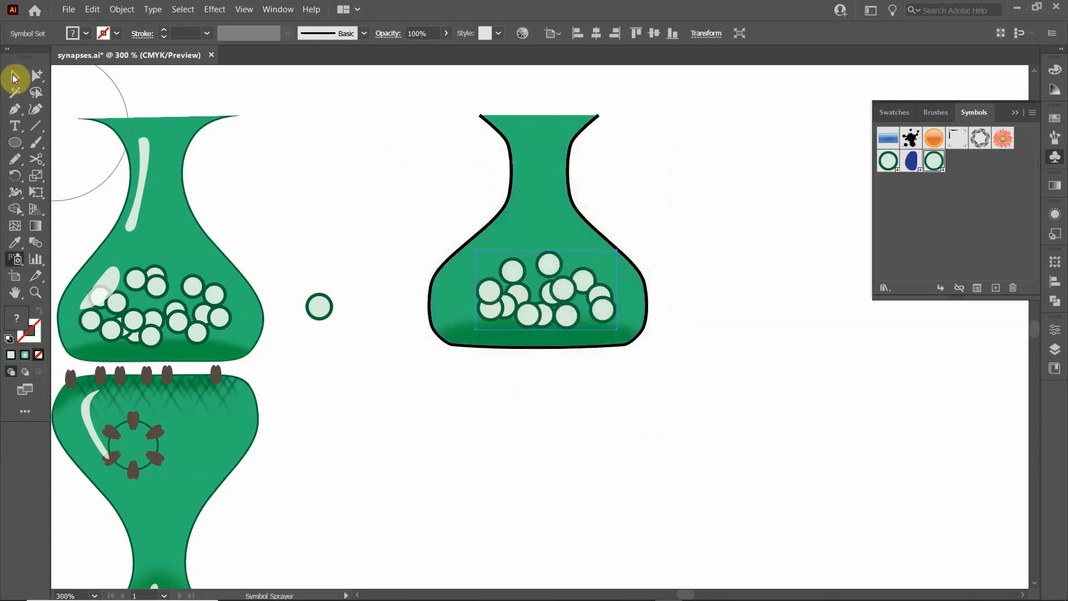
Step: Shift the sprayed vesicle set slightly left and down within the terminal's bulb, and deselect it
{"action": "left_click", "coordinate": [14, 78]}
{"action": "left_click", "coordinate": [389, 190]}
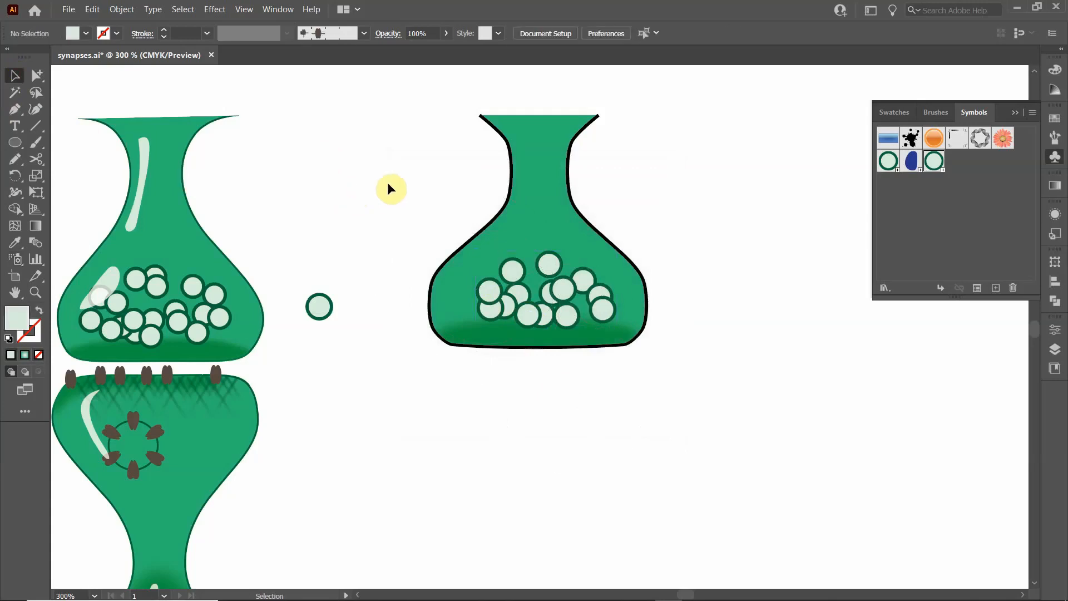
{"action": "left_click_drag", "start_coordinate": [534, 310], "coordinate": [526, 313]}
{"action": "left_click", "coordinate": [353, 196]}
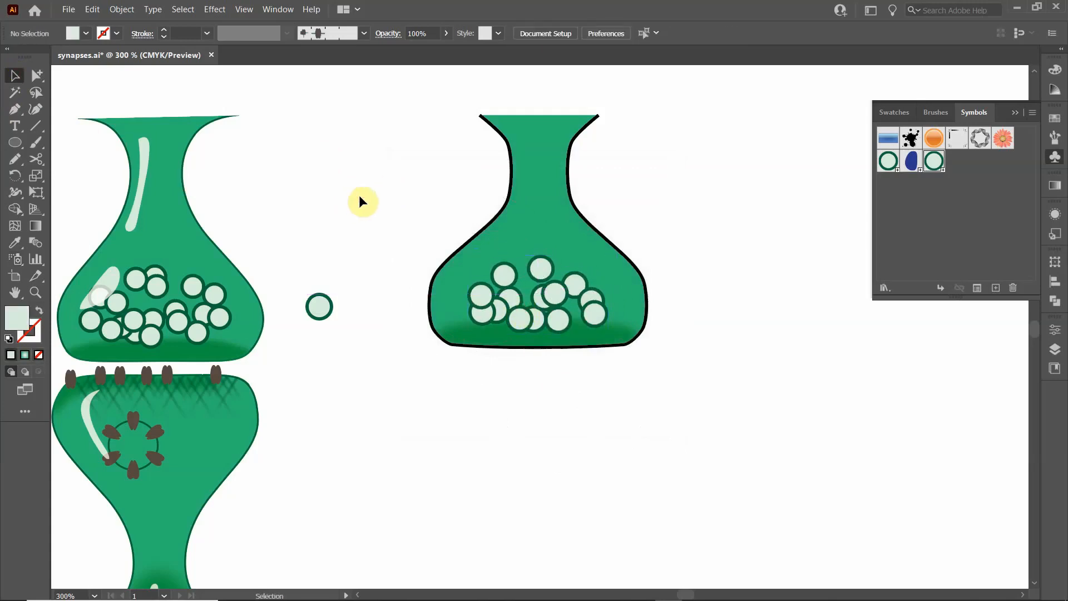
Step: Change the new terminal's black outline to the dark green swatch, and deselect the shape
{"action": "left_click", "coordinate": [455, 251]}
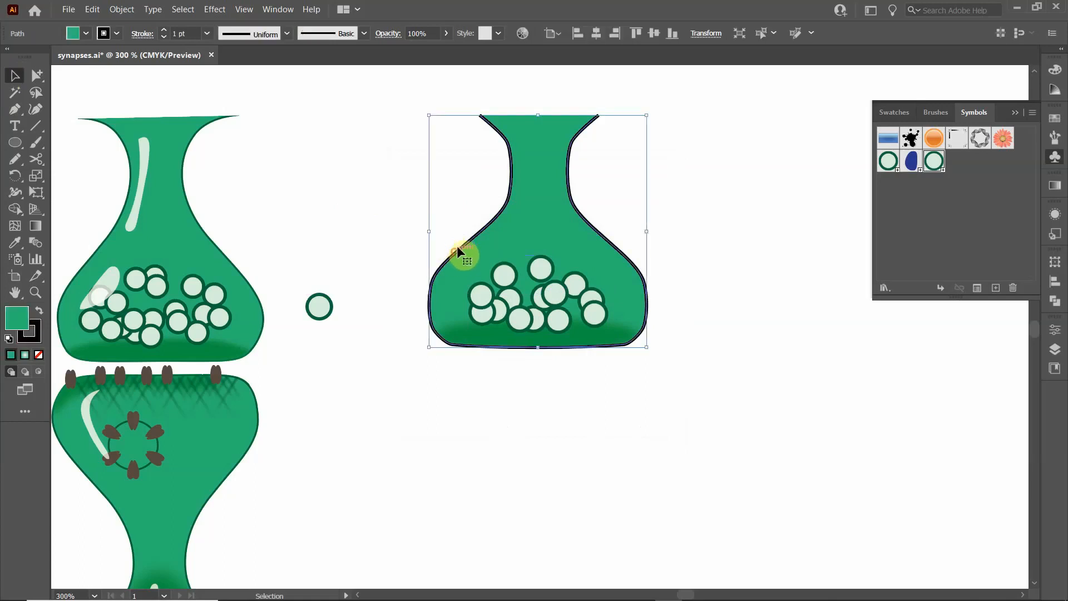
{"action": "left_click", "coordinate": [120, 36]}
{"action": "left_click", "coordinate": [68, 67]}
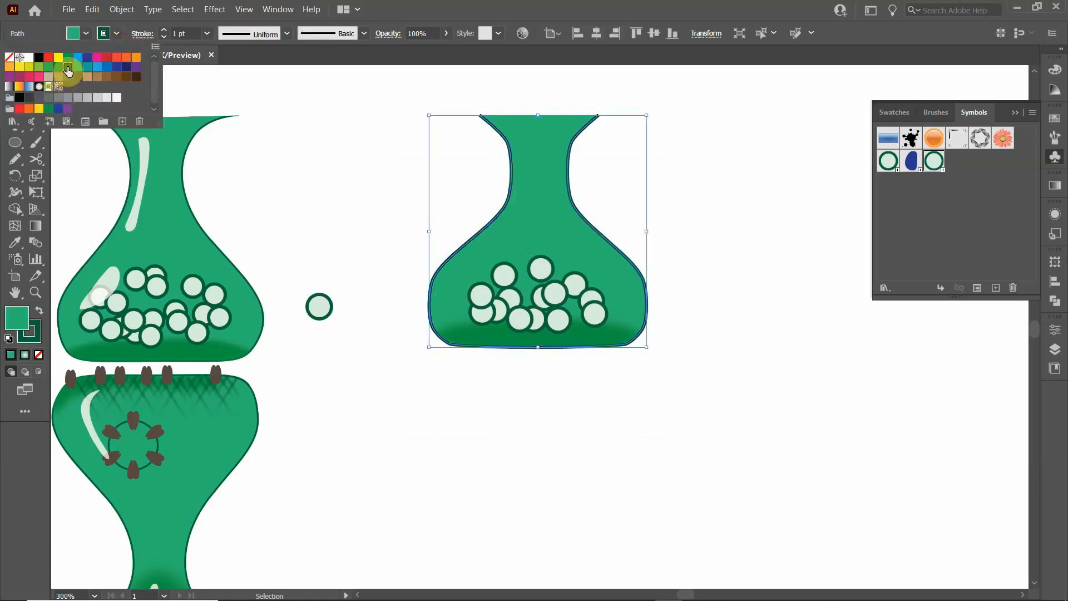
{"action": "left_click", "coordinate": [348, 205]}
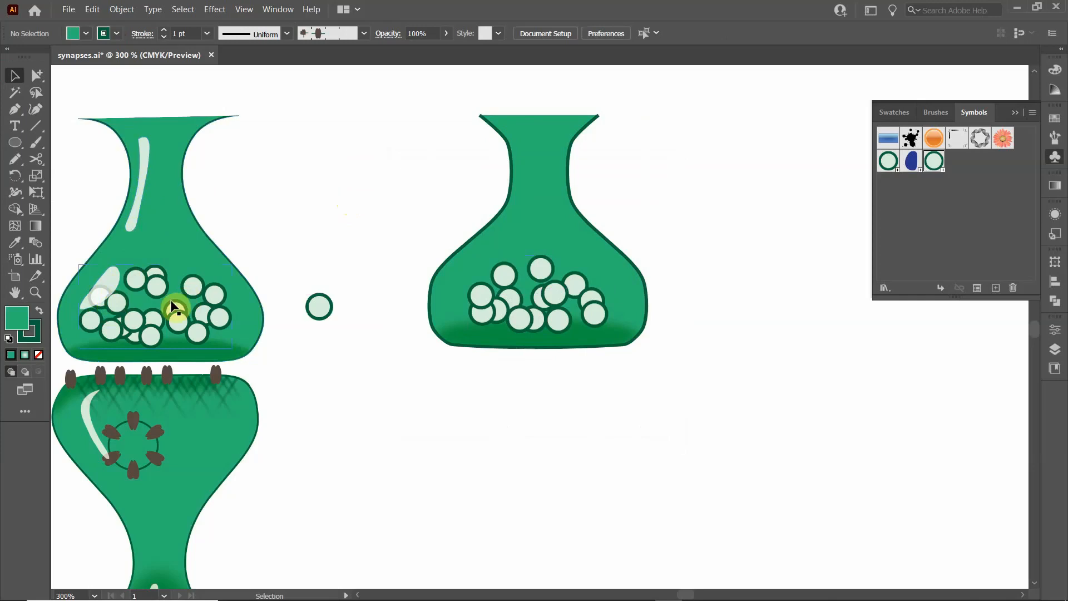
{"action": "left_click", "coordinate": [109, 298]}
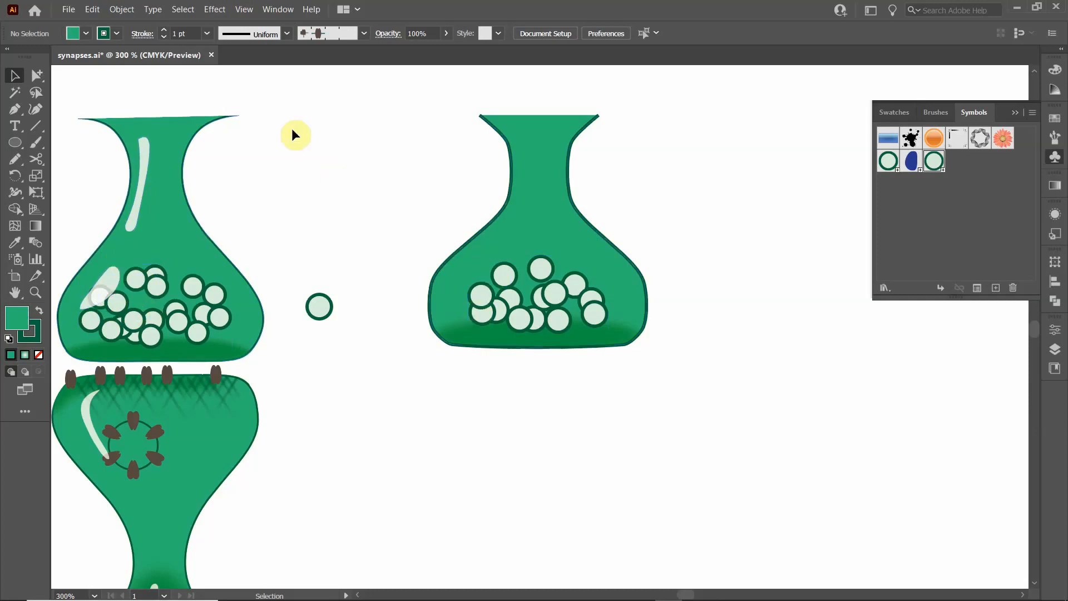
Step: Set up the Pencil tool with a white fill and no stroke for drawing highlights
{"action": "left_click", "coordinate": [15, 159]}
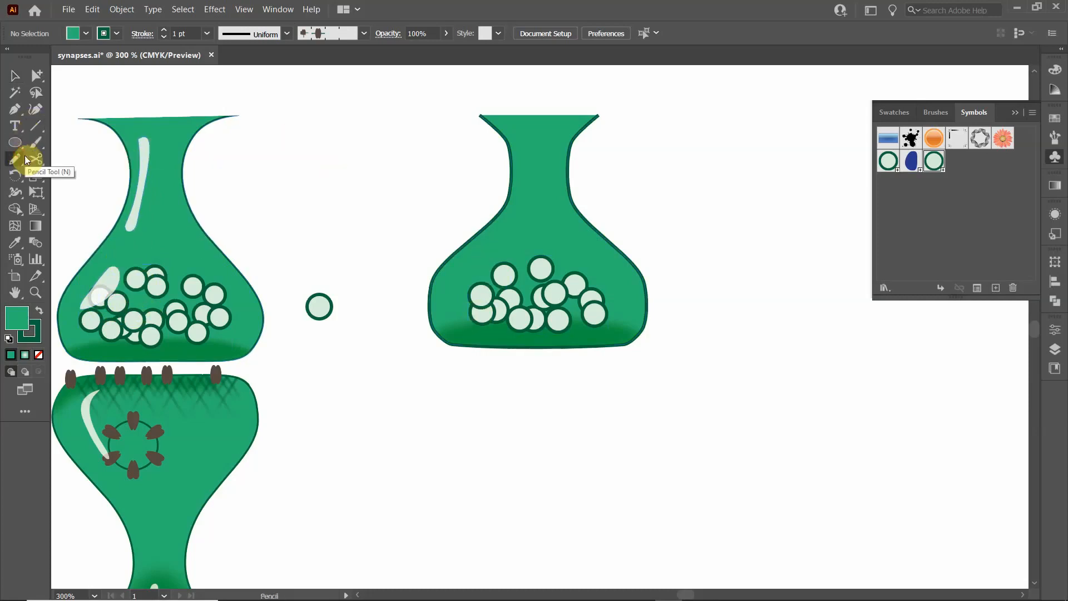
{"action": "left_click", "coordinate": [86, 33]}
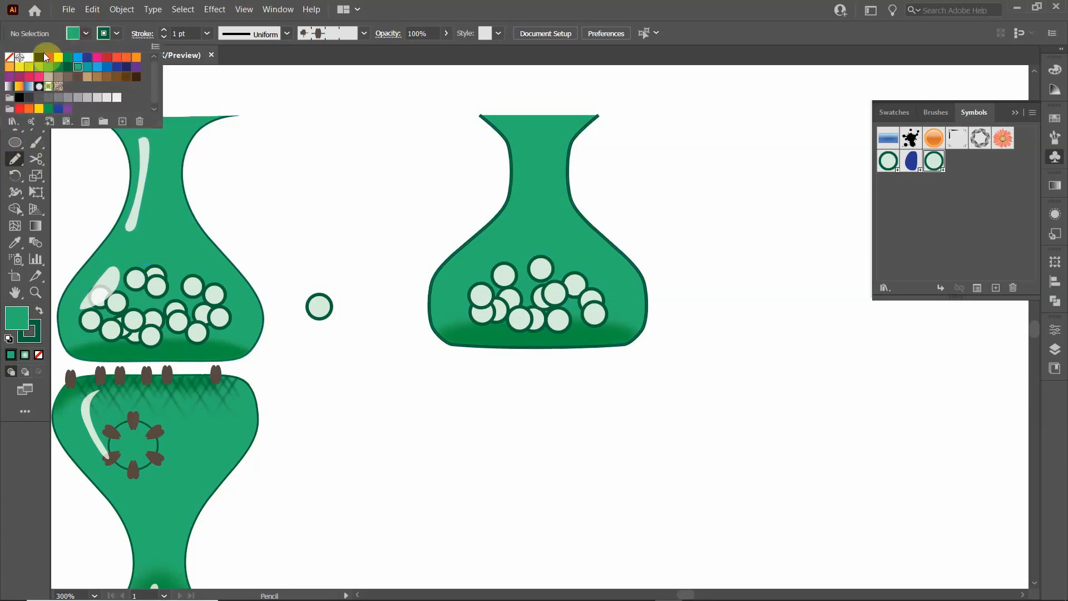
{"action": "left_click", "coordinate": [29, 57]}
{"action": "left_click", "coordinate": [104, 34]}
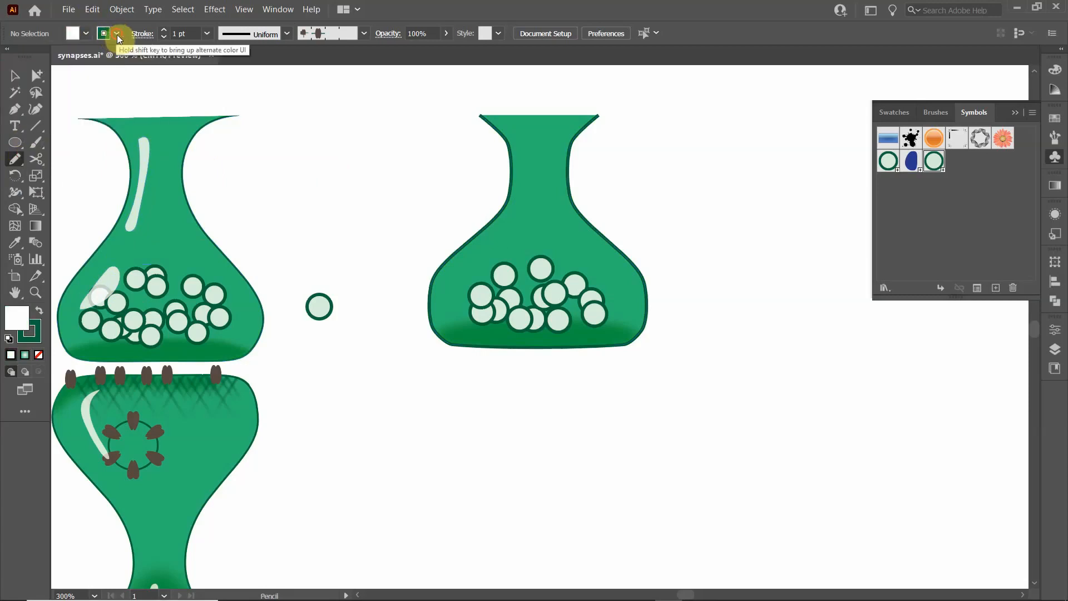
{"action": "left_click", "coordinate": [117, 34]}
{"action": "left_click", "coordinate": [10, 57]}
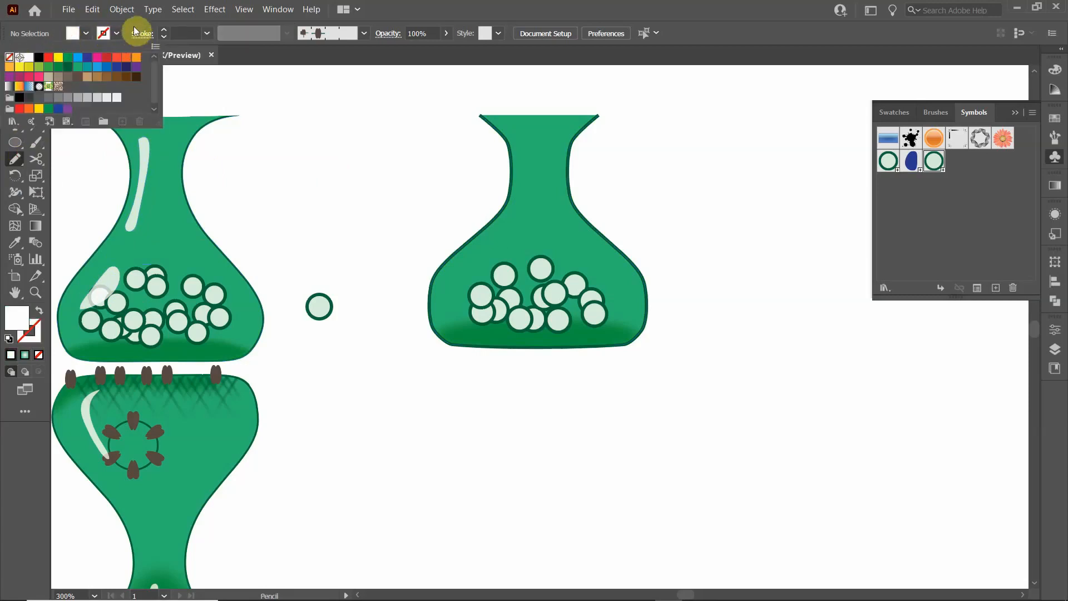
{"action": "left_click", "coordinate": [137, 29]}
Step: Set the Pencil's fidelity one notch short of Smooth, and draw a closed slanted oval highlight on the left shoulder of the new terminal
{"action": "key", "text": "Return"}
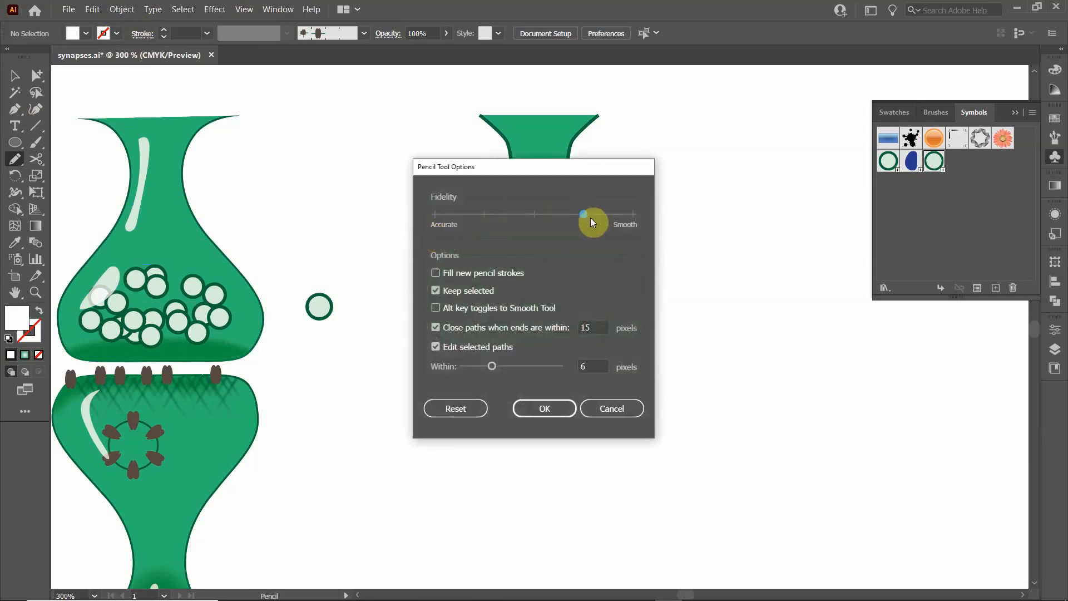
{"action": "mouse_move", "coordinate": [590, 218]}
{"action": "left_mouse_down"}
{"action": "mouse_move", "coordinate": [546, 214]}
{"action": "mouse_move", "coordinate": [580, 216]}
{"action": "left_mouse_up"}
{"action": "left_click", "coordinate": [544, 409]}
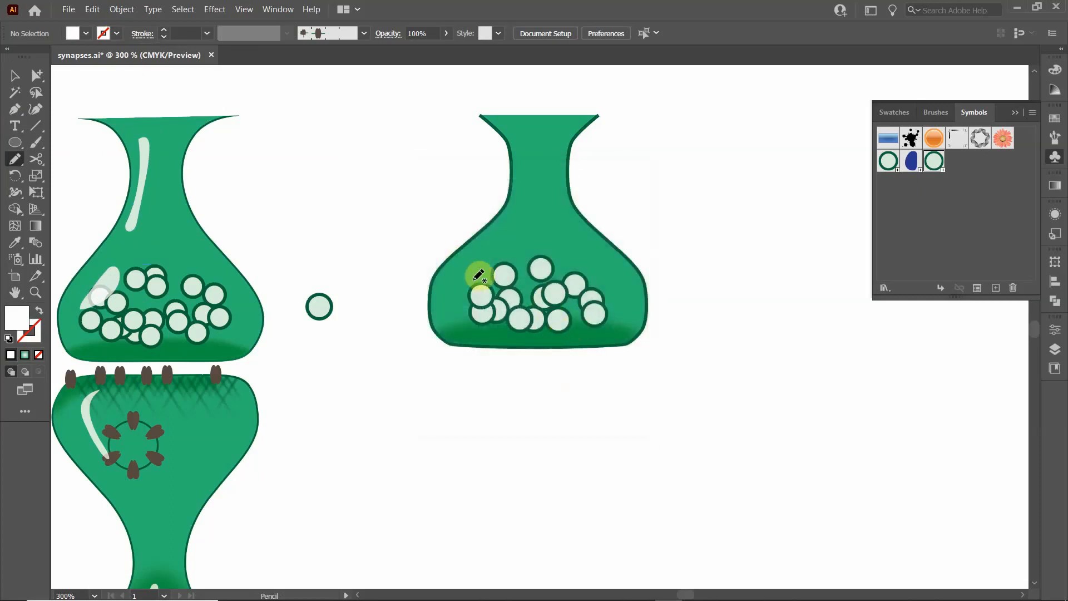
{"action": "mouse_move", "coordinate": [478, 275]}
{"action": "left_mouse_down"}
{"action": "mouse_move", "coordinate": [463, 275]}
{"action": "mouse_move", "coordinate": [474, 250]}
{"action": "mouse_move", "coordinate": [501, 238]}
{"action": "mouse_move", "coordinate": [472, 277]}
{"action": "left_mouse_up"}
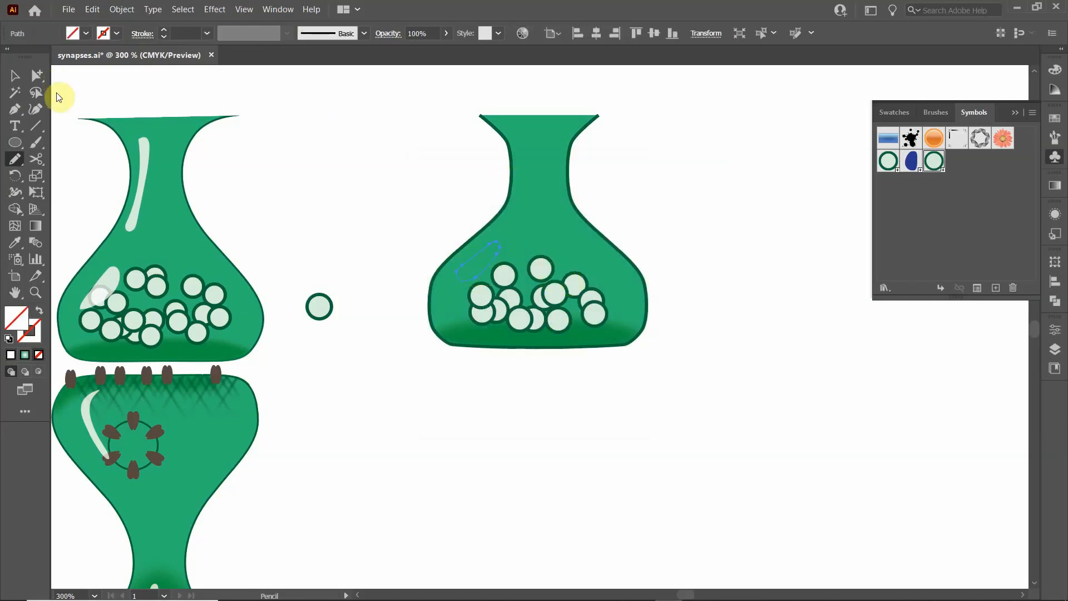
Step: Fill the slanted shoulder highlight with white
{"action": "left_click", "coordinate": [16, 78]}
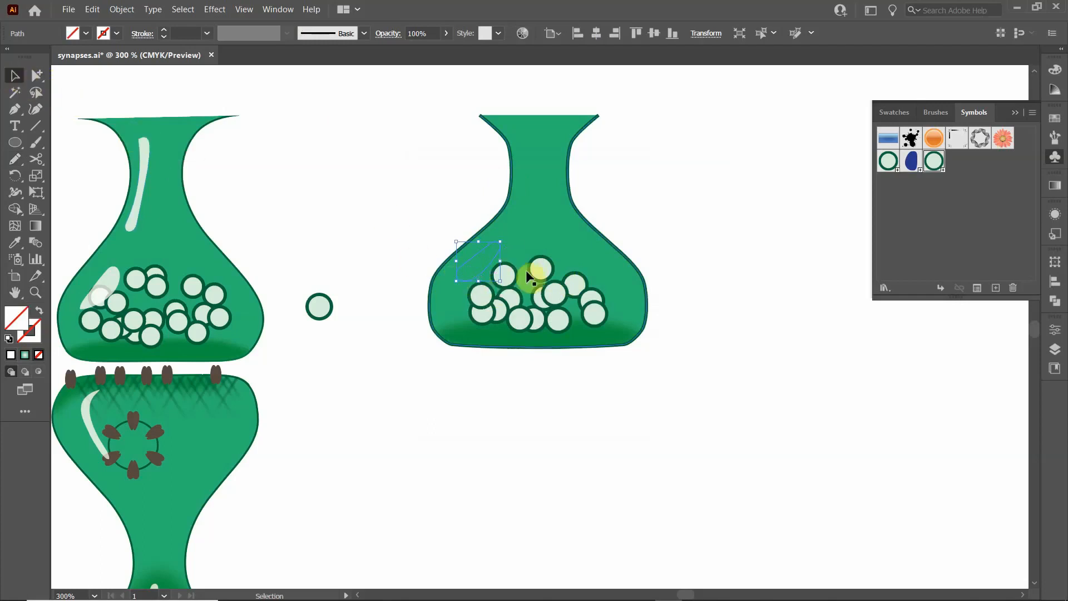
{"action": "left_click", "coordinate": [86, 33]}
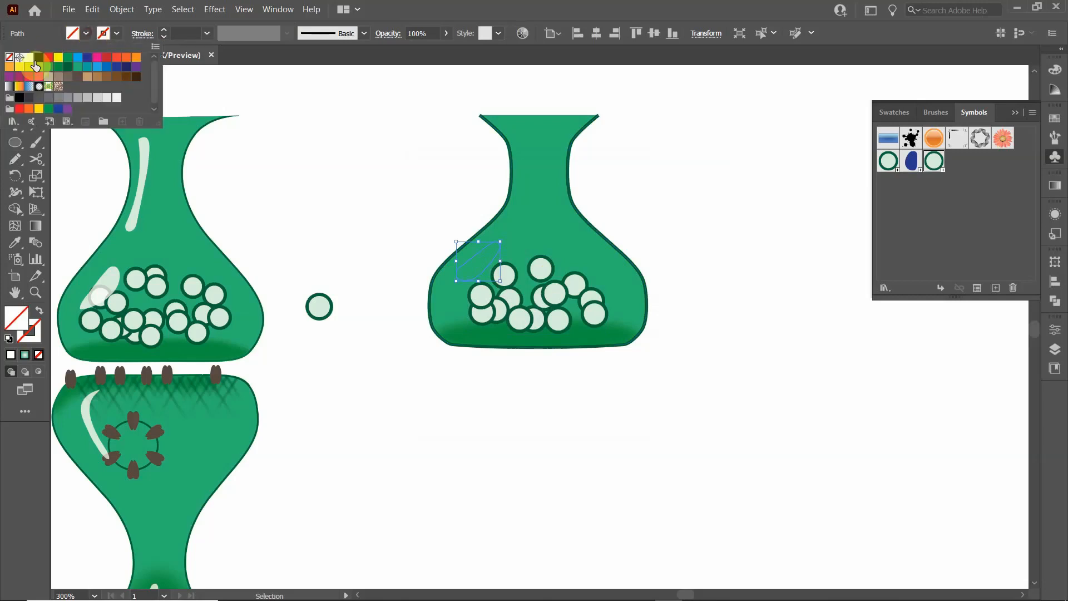
{"action": "left_click", "coordinate": [39, 69]}
{"action": "left_click", "coordinate": [46, 35]}
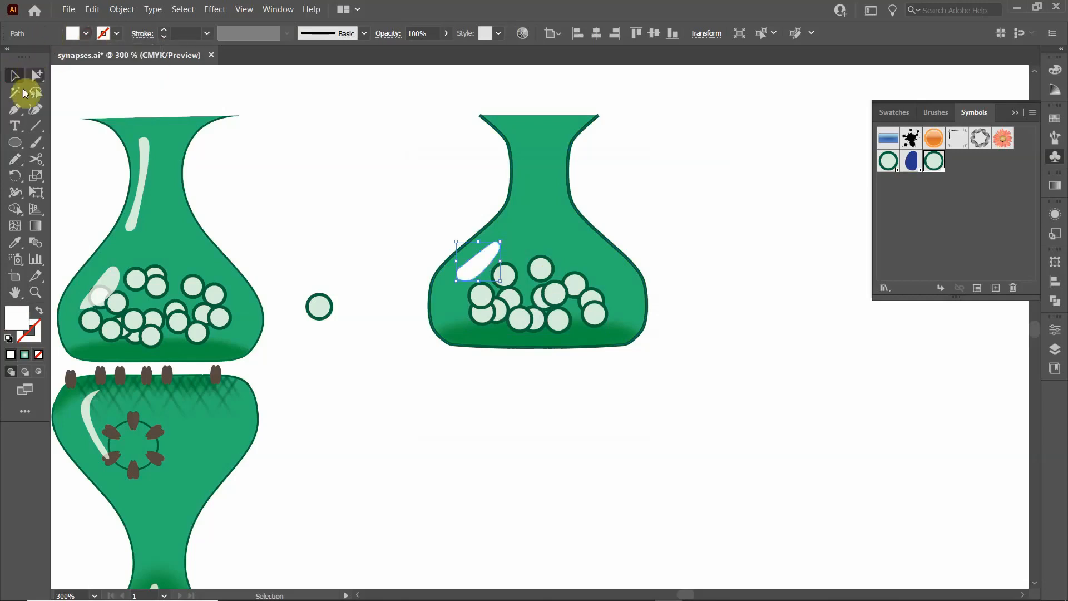
Step: Draw a long, narrow closed highlight with the Pencil down the left side of the terminal's neck, undoing the first open attempt
{"action": "left_click", "coordinate": [15, 159]}
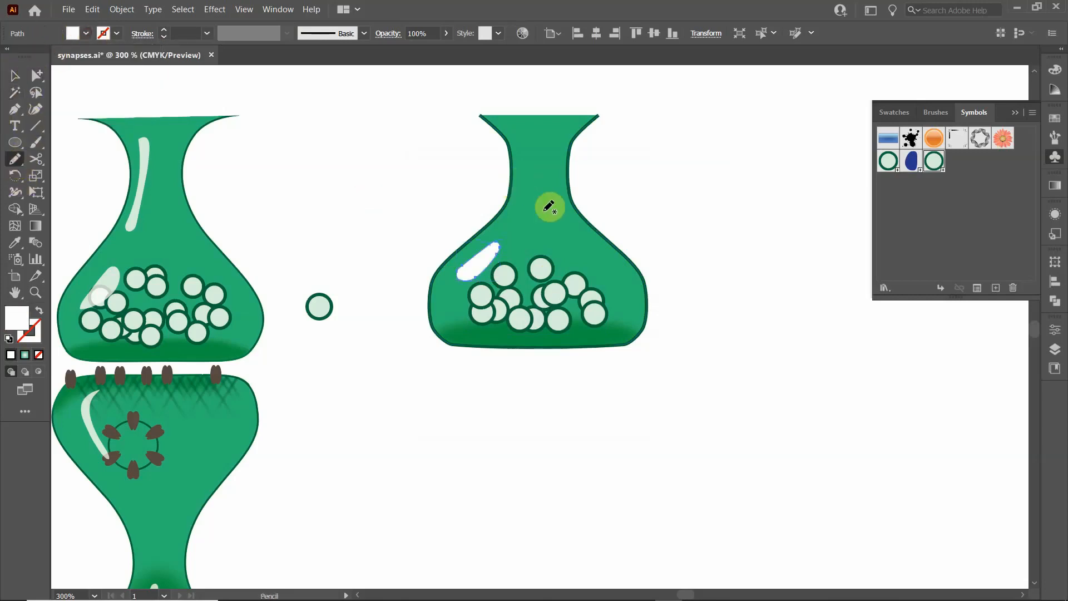
{"action": "left_click_drag", "start_coordinate": [522, 127], "coordinate": [509, 210]}
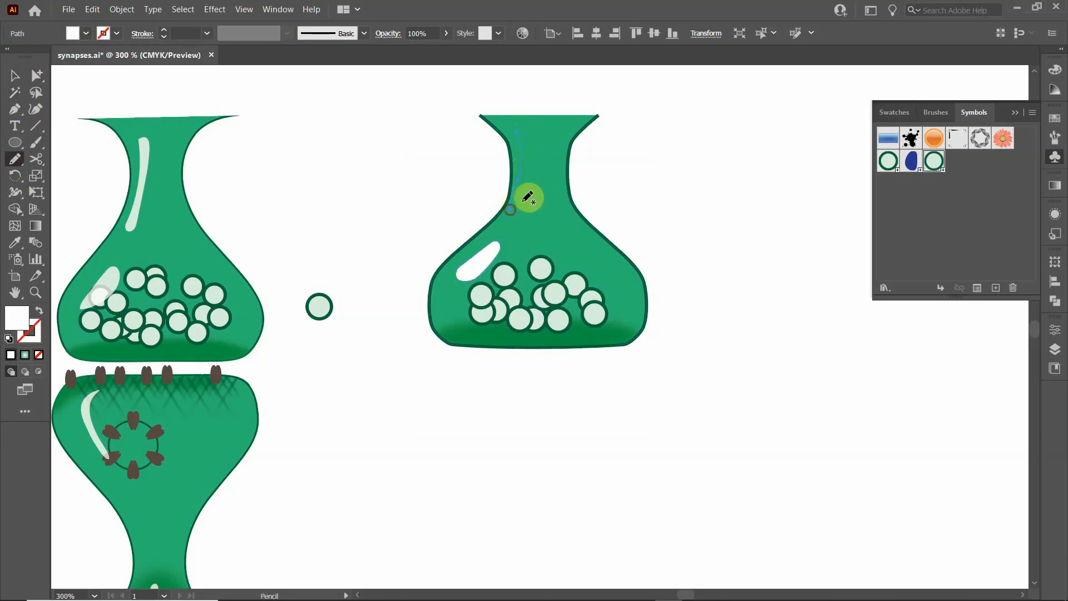
{"action": "key", "text": "ctrl+z"}
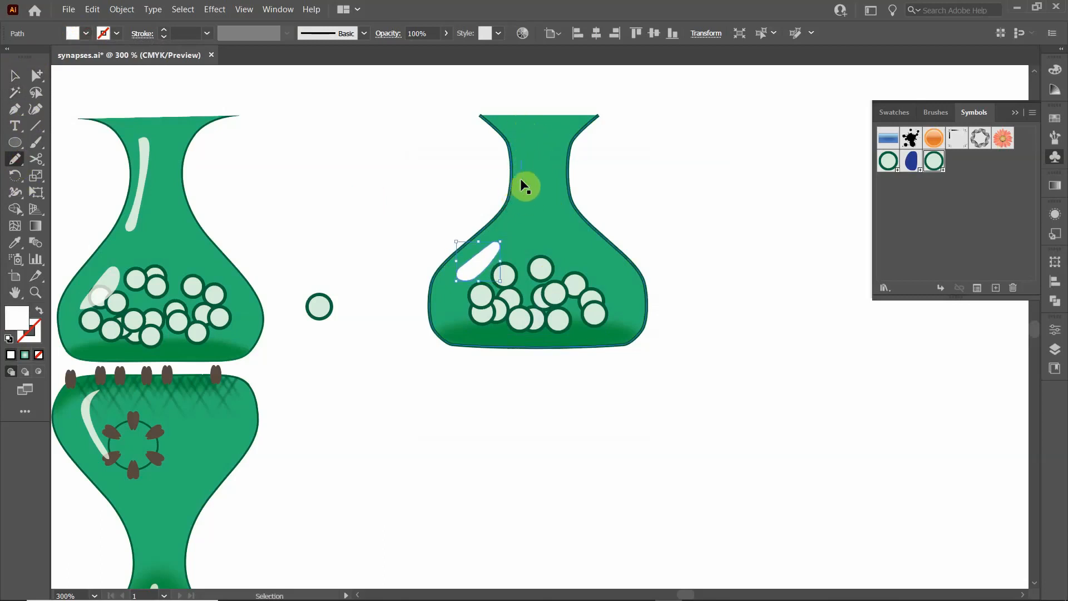
{"action": "mouse_move", "coordinate": [522, 126]}
{"action": "left_mouse_down"}
{"action": "mouse_move", "coordinate": [527, 212]}
{"action": "mouse_move", "coordinate": [536, 143]}
{"action": "mouse_move", "coordinate": [523, 127]}
{"action": "left_mouse_up"}
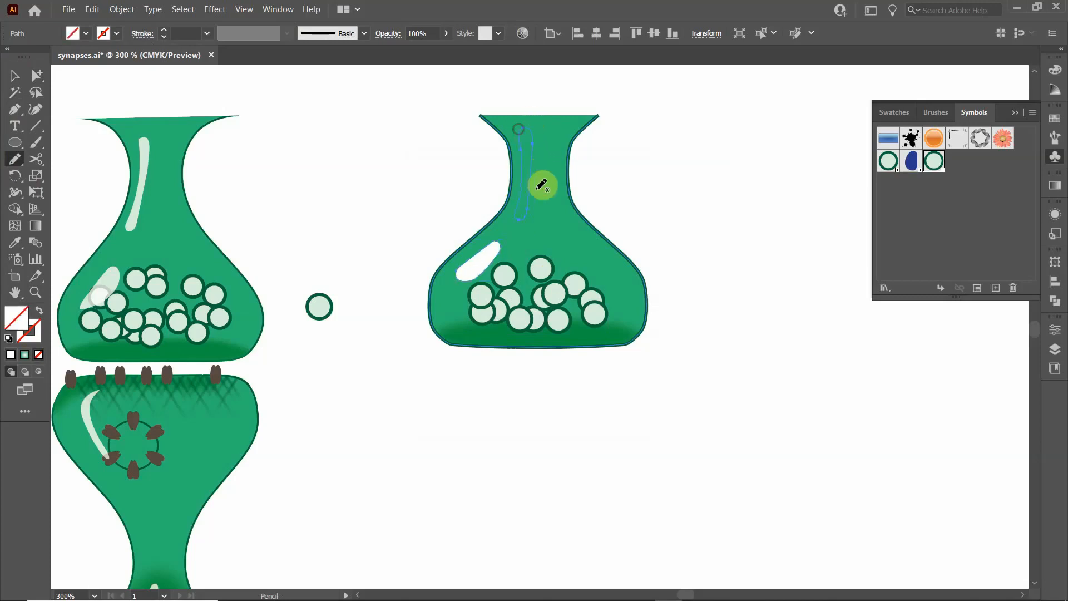
Step: Fill the long neck highlight with white, and deselect it
{"action": "left_click", "coordinate": [20, 77]}
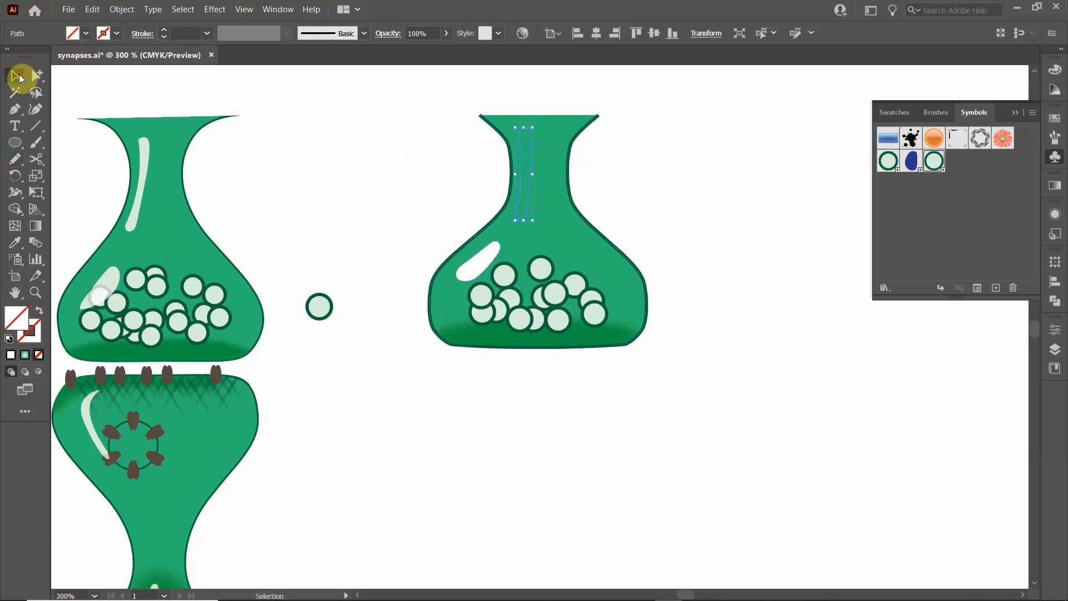
{"action": "left_click", "coordinate": [85, 35]}
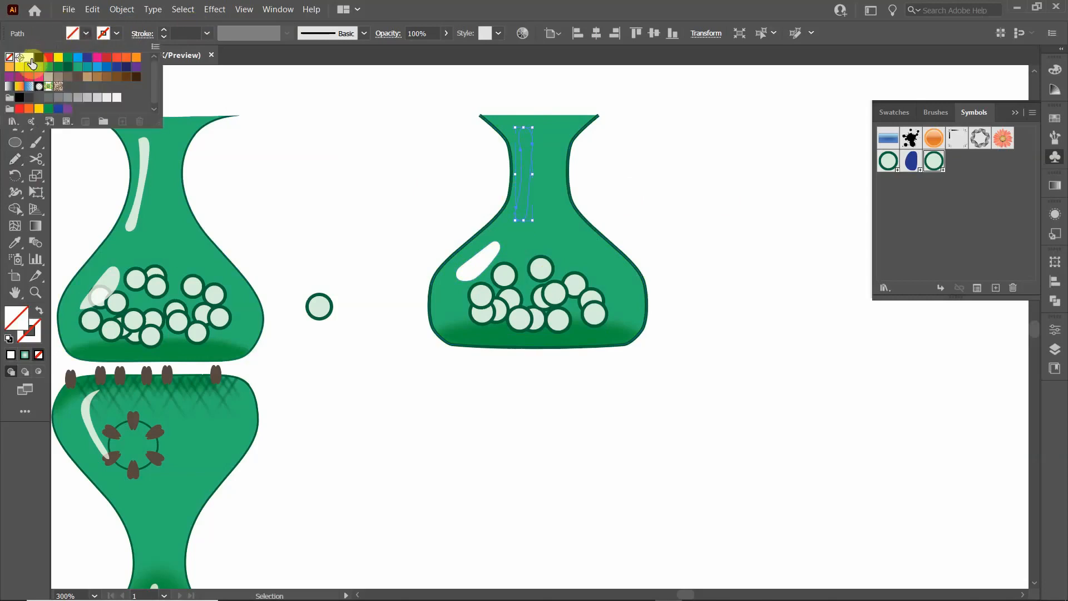
{"action": "left_click", "coordinate": [30, 58]}
{"action": "left_click", "coordinate": [43, 37]}
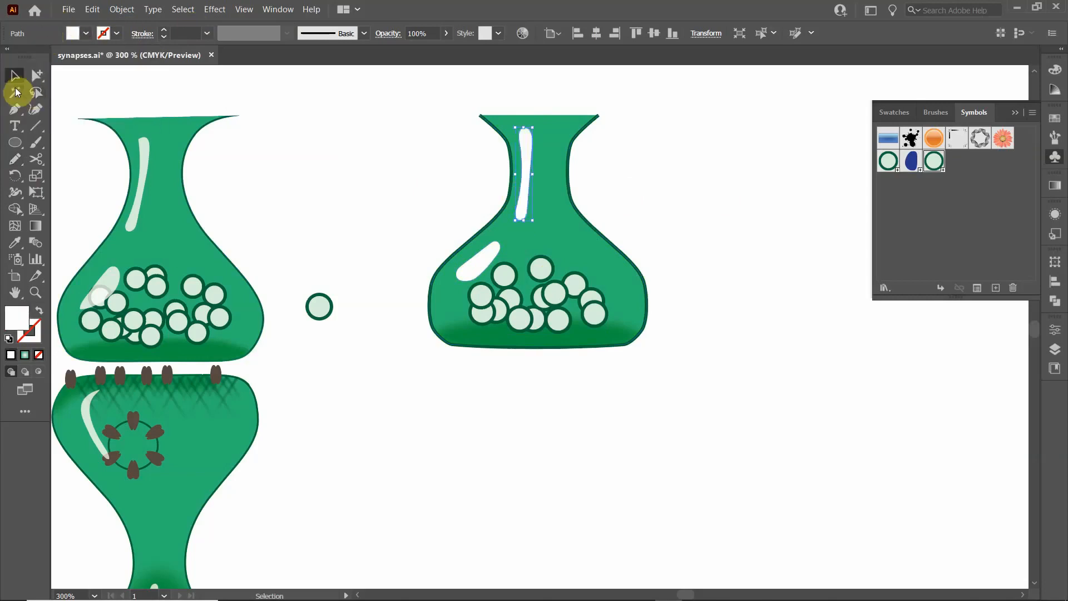
{"action": "left_click", "coordinate": [342, 186]}
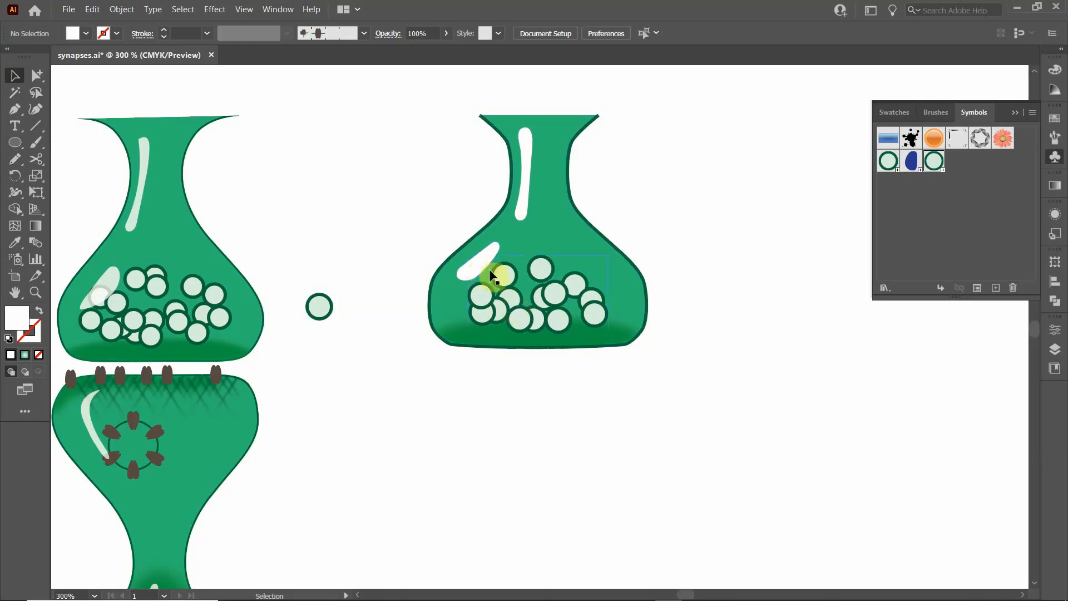
Step: Try spraying extra circles into the existing vesicle set near the shoulder highlight, and remove the added ones
{"action": "left_click", "coordinate": [519, 301]}
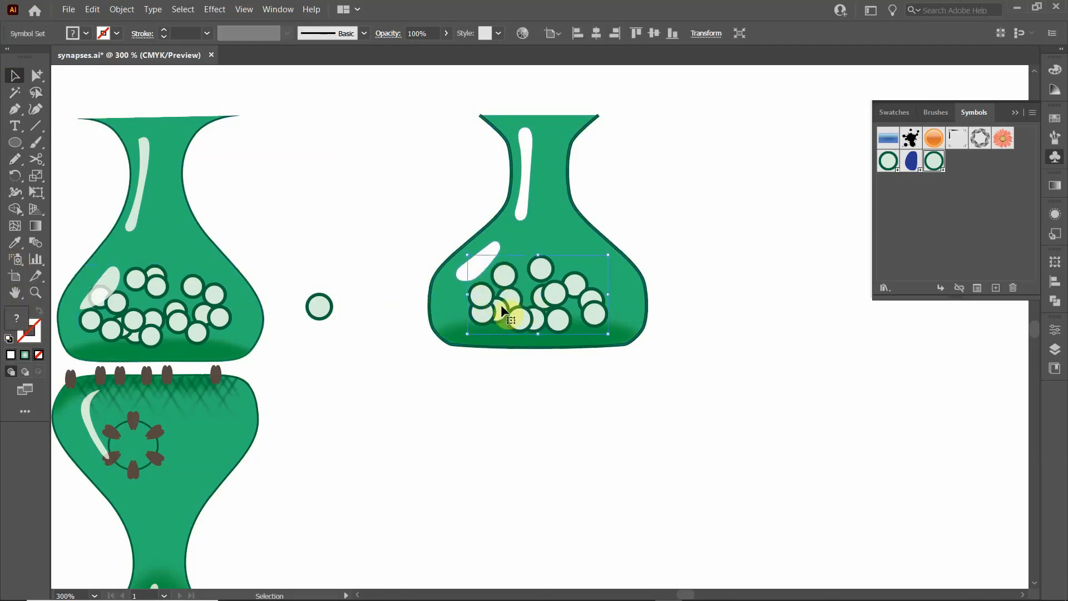
{"action": "left_click", "coordinate": [16, 260]}
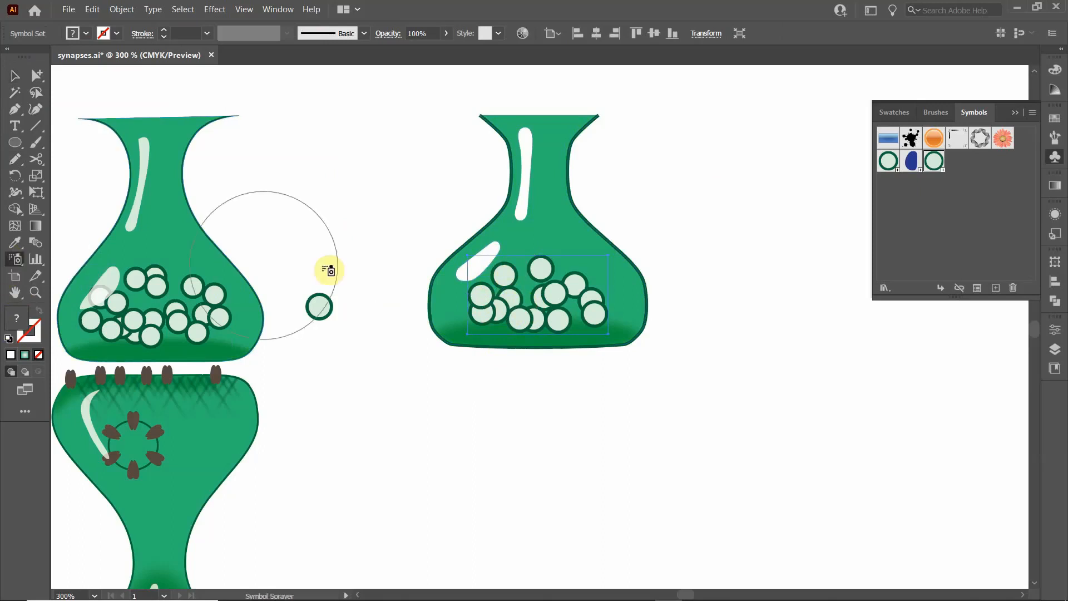
{"action": "mouse_move", "coordinate": [490, 282]}
{"action": "left_mouse_down"}
{"action": "mouse_move", "coordinate": [573, 298]}
{"action": "mouse_move", "coordinate": [584, 339]}
{"action": "left_mouse_up"}
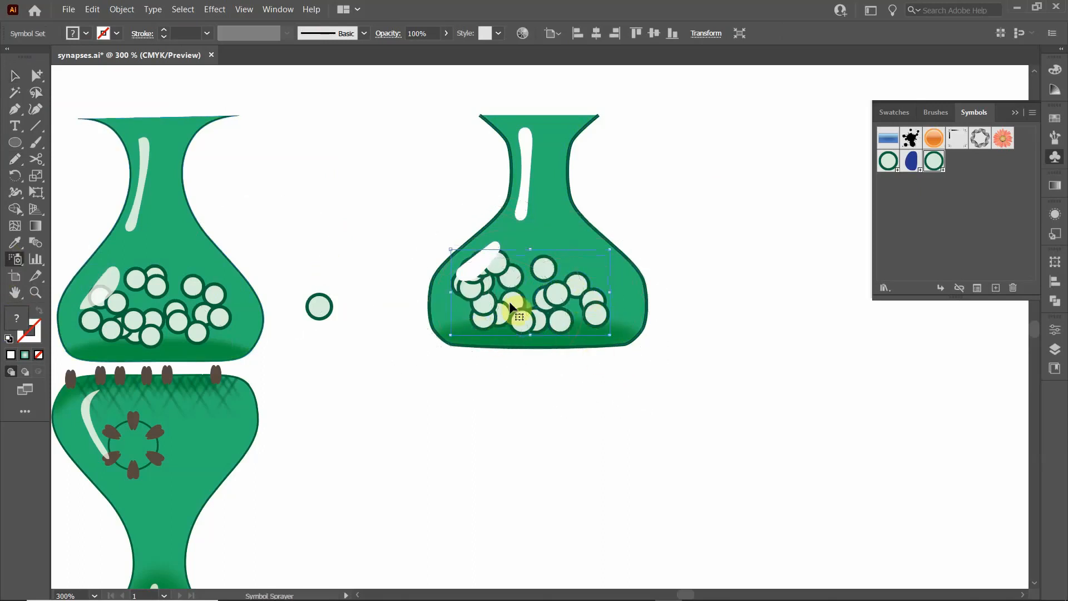
{"action": "mouse_move", "coordinate": [511, 306]}
{"action": "left_mouse_down"}
{"action": "mouse_move", "coordinate": [505, 267]}
{"action": "mouse_move", "coordinate": [484, 286]}
{"action": "mouse_move", "coordinate": [564, 345]}
{"action": "left_mouse_up"}
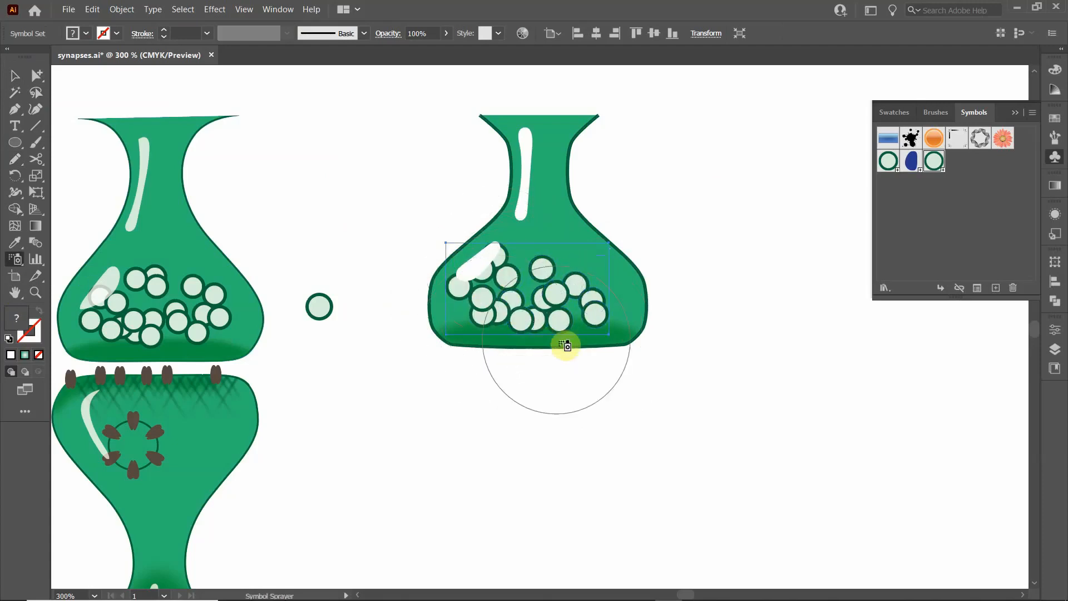
{"action": "left_click", "coordinate": [551, 275], "text": "alt"}
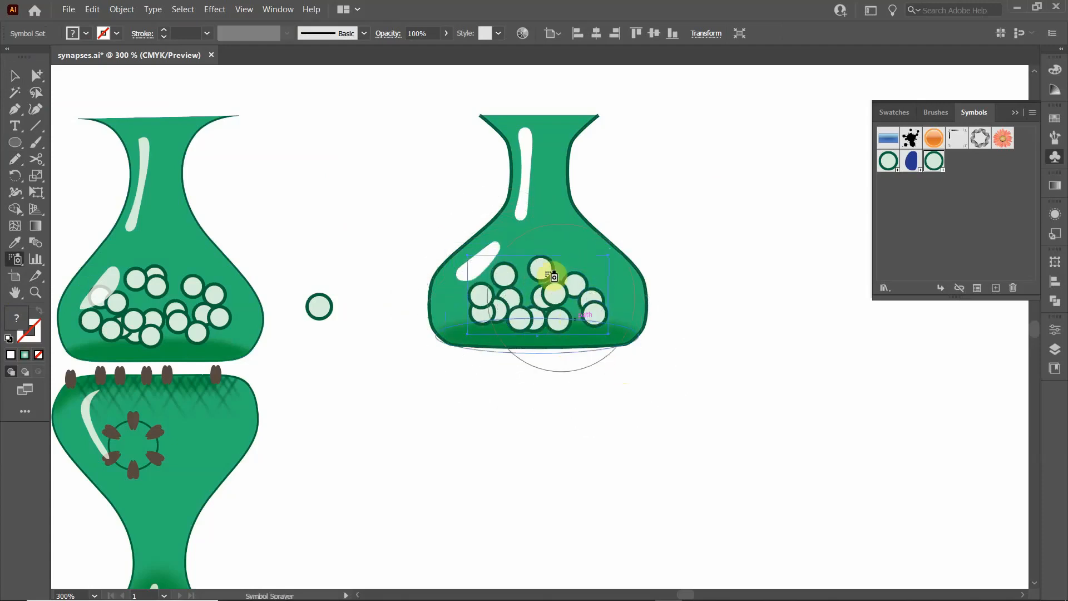
{"action": "mouse_move", "coordinate": [551, 276]}
{"action": "left_mouse_down"}
{"action": "mouse_move", "coordinate": [525, 258]}
{"action": "mouse_move", "coordinate": [489, 299]}
{"action": "mouse_move", "coordinate": [587, 333]}
{"action": "mouse_move", "coordinate": [505, 305]}
{"action": "mouse_move", "coordinate": [553, 315]}
{"action": "mouse_move", "coordinate": [512, 306]}
{"action": "mouse_move", "coordinate": [525, 306]}
{"action": "left_mouse_up"}
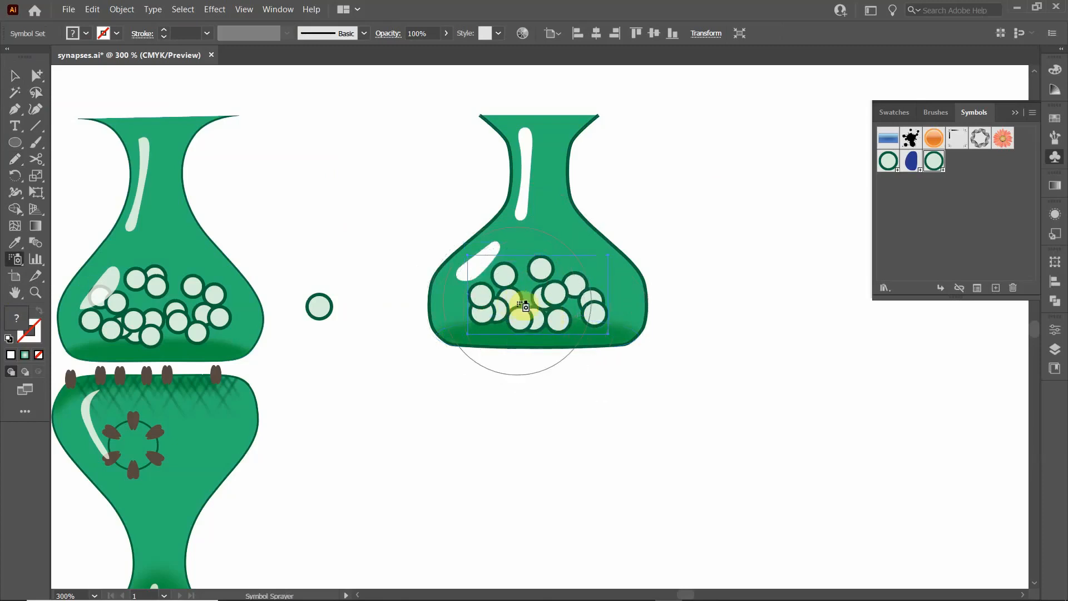
Step: Set the Symbol Sprayer's intensity to 6, keeping the diameter at 50 pt and the symbol set density at 10
{"action": "key", "text": "Return"}
{"action": "left_click", "coordinate": [492, 260]}
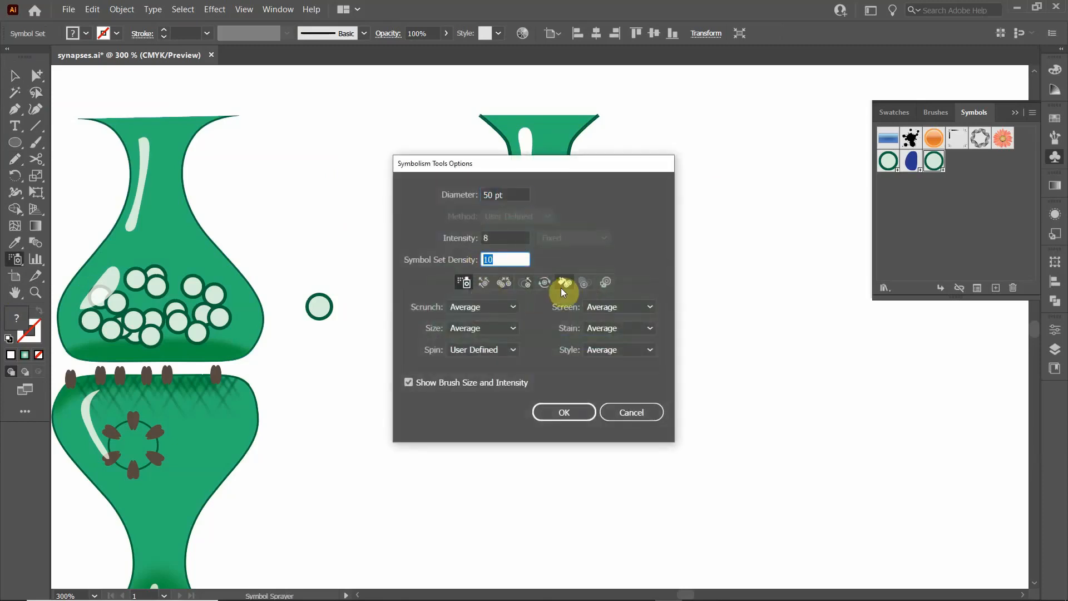
{"action": "left_click", "coordinate": [497, 238]}
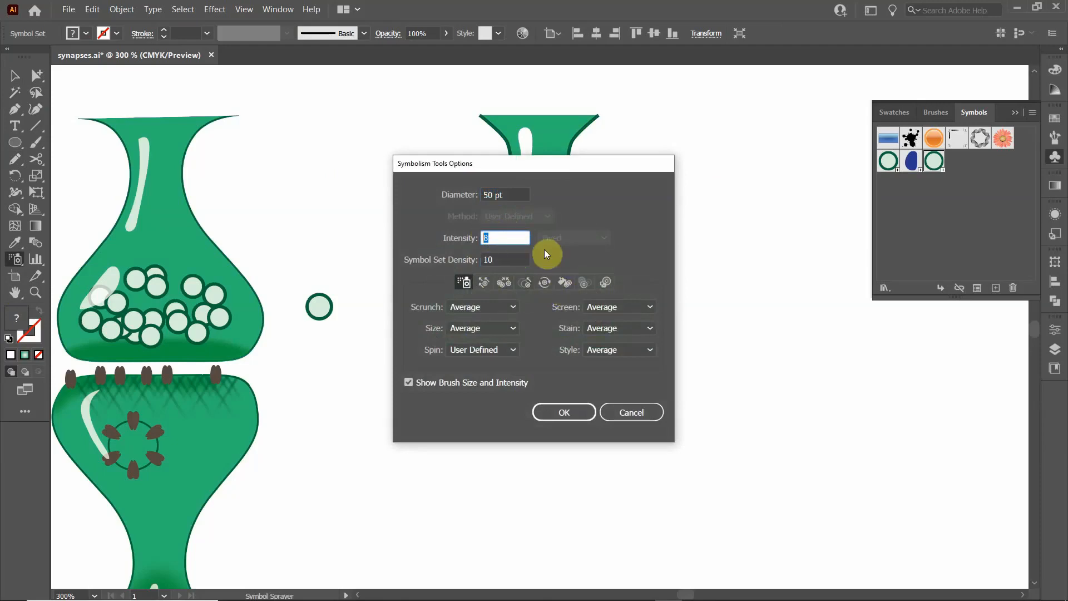
{"action": "type", "text": "8"}
{"action": "left_click", "coordinate": [564, 413]}
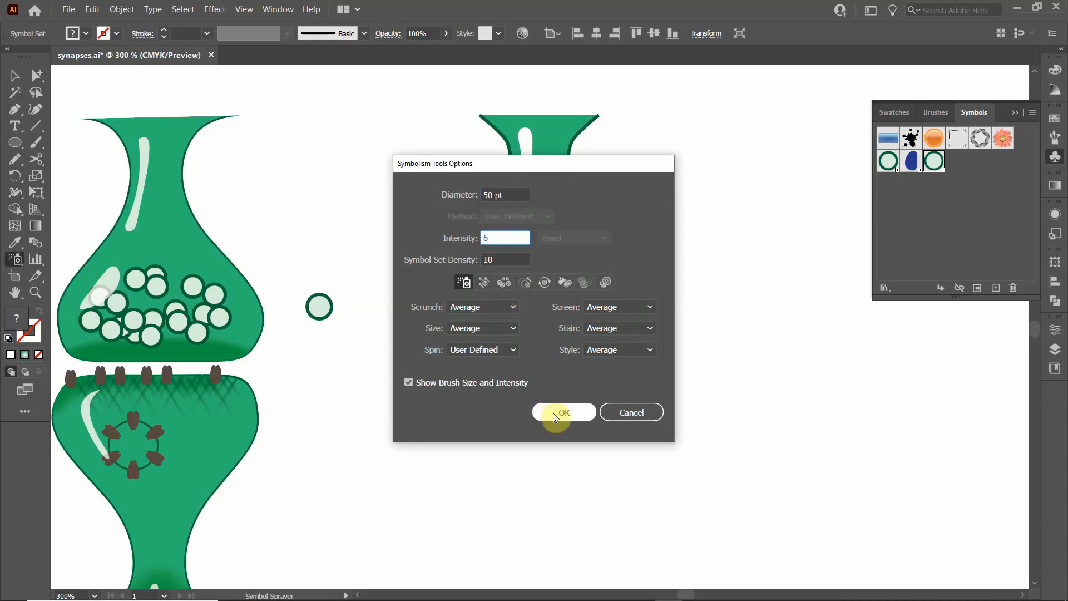
Step: Spray extra circles into the vesicle set around the slanted shoulder highlight, and deselect the set
{"action": "mouse_move", "coordinate": [503, 337]}
{"action": "left_mouse_down"}
{"action": "mouse_move", "coordinate": [510, 267]}
{"action": "mouse_move", "coordinate": [485, 291]}
{"action": "mouse_move", "coordinate": [518, 269]}
{"action": "mouse_move", "coordinate": [536, 345]}
{"action": "mouse_move", "coordinate": [516, 306]}
{"action": "mouse_move", "coordinate": [501, 318]}
{"action": "left_mouse_up"}
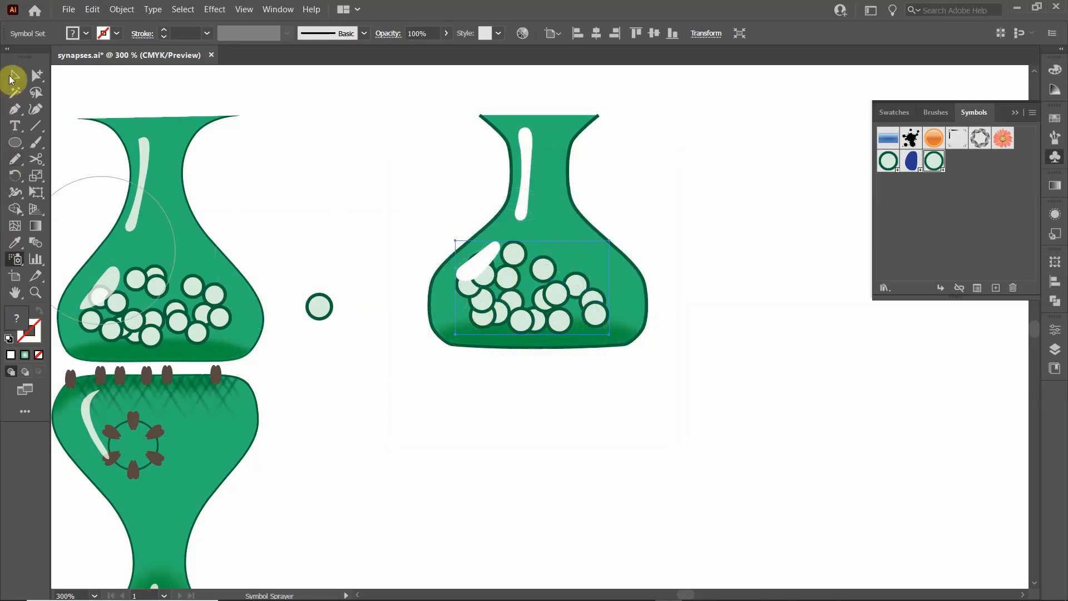
{"action": "left_click", "coordinate": [14, 76]}
{"action": "left_click", "coordinate": [426, 197]}
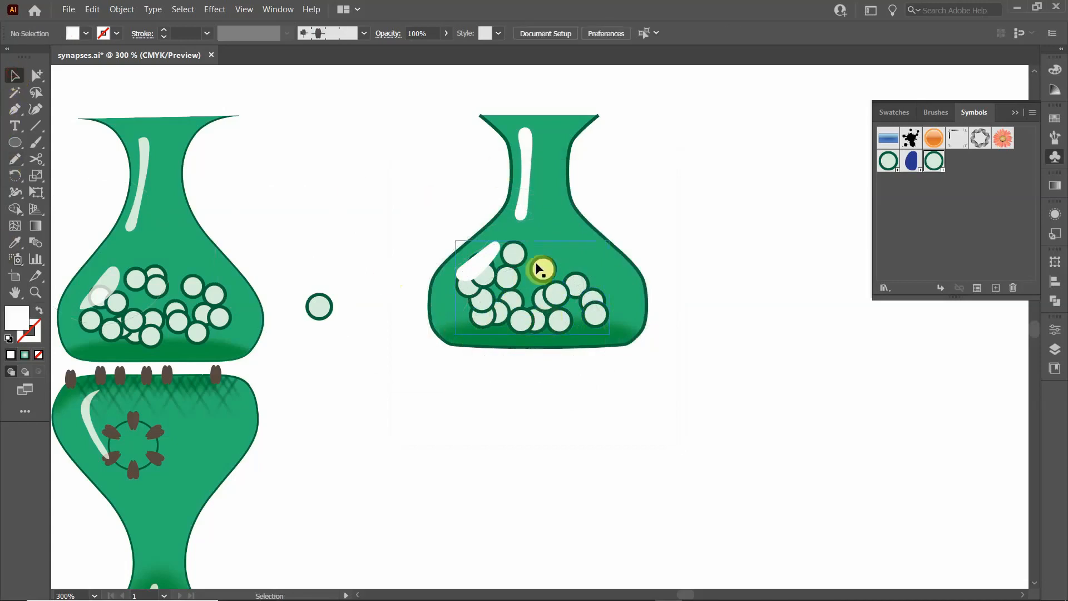
{"action": "left_click", "coordinate": [470, 312]}
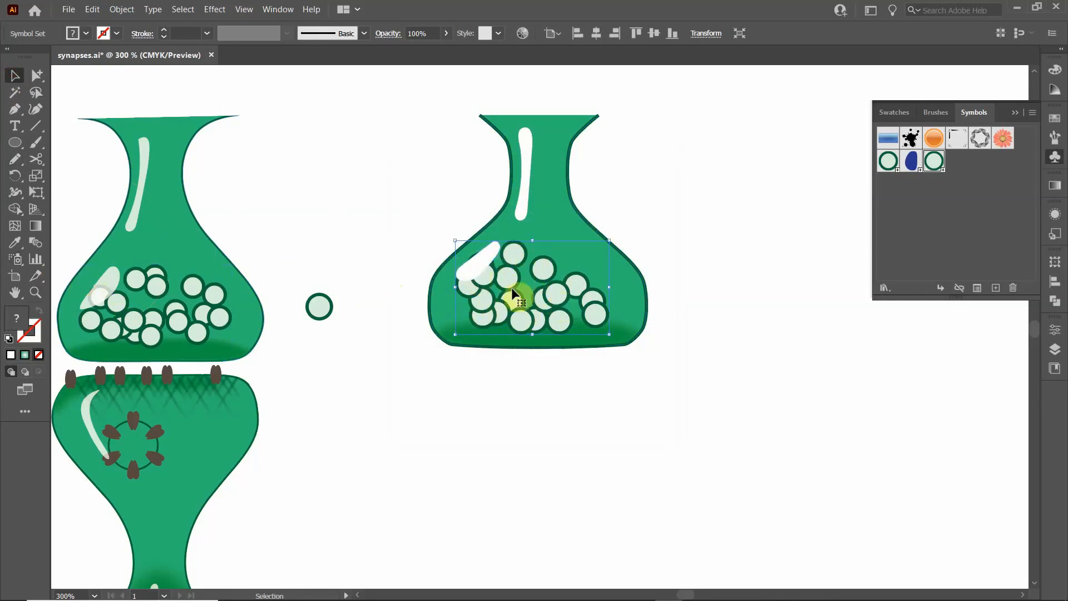
{"action": "mouse_move", "coordinate": [487, 292]}
{"action": "left_mouse_down"}
{"action": "mouse_move", "coordinate": [477, 305]}
{"action": "mouse_move", "coordinate": [518, 279]}
{"action": "mouse_move", "coordinate": [511, 302]}
{"action": "left_mouse_up"}
{"action": "scroll", "coordinate": [526, 326], "scroll_direction": "down", "scroll_amount": 1}
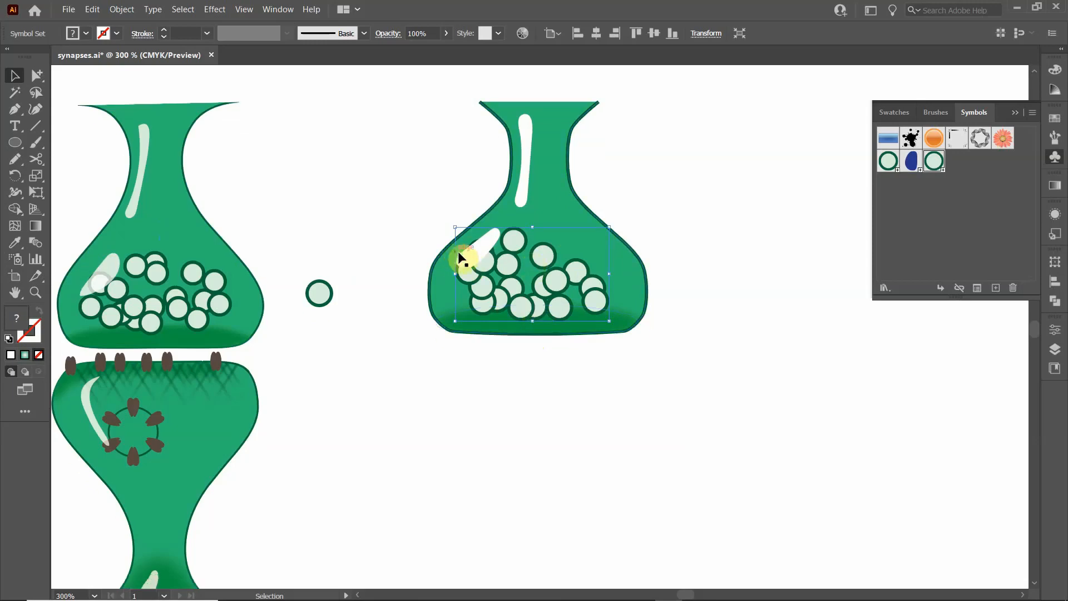
{"action": "left_click", "coordinate": [369, 270]}
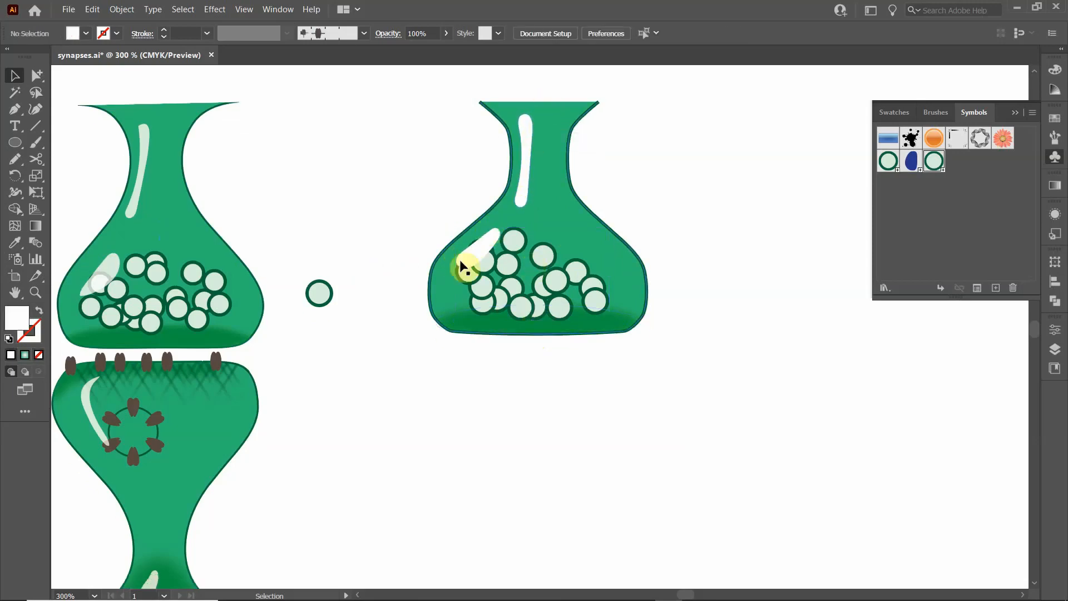
Step: Set the overall opacity of both white highlights, on the shoulder and on the neck, to 80%
{"action": "left_click", "coordinate": [482, 243]}
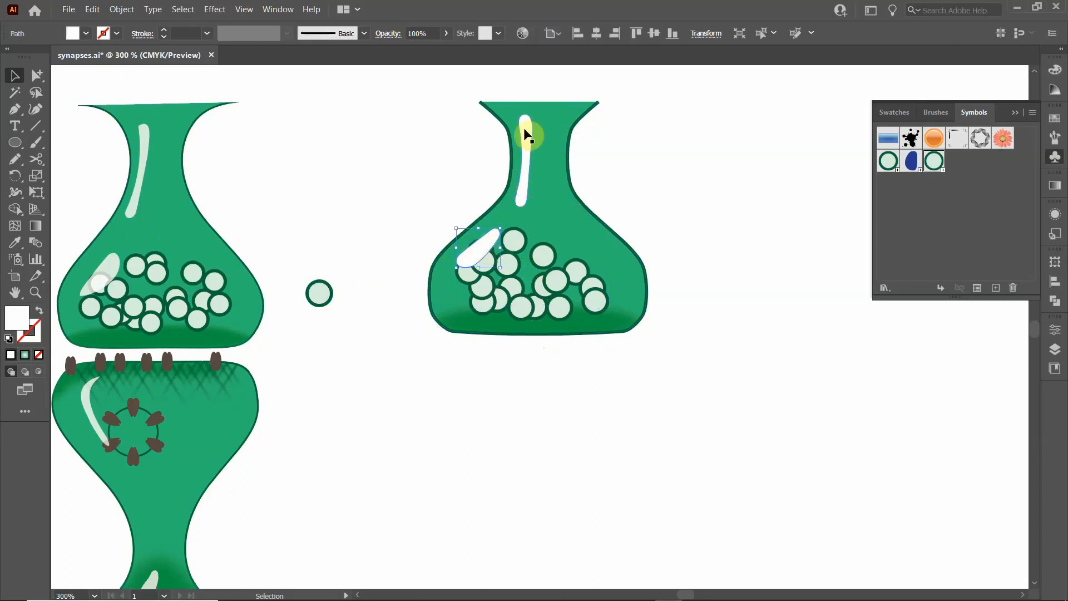
{"action": "left_click", "coordinate": [527, 135], "text": "shift"}
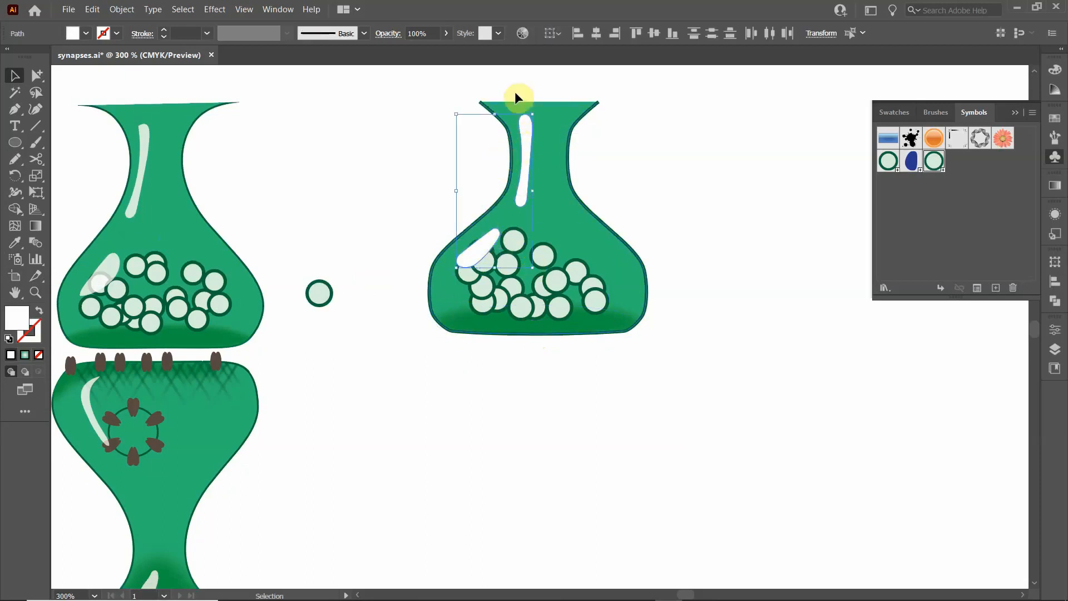
{"action": "left_click", "coordinate": [1058, 215]}
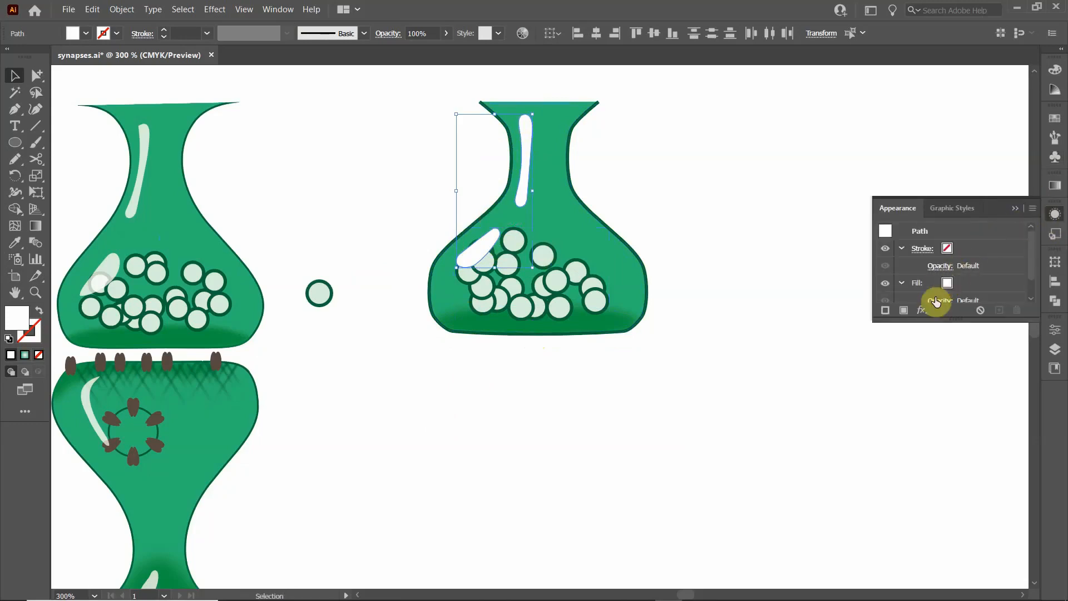
{"action": "scroll", "coordinate": [939, 295], "scroll_direction": "down", "scroll_amount": 1}
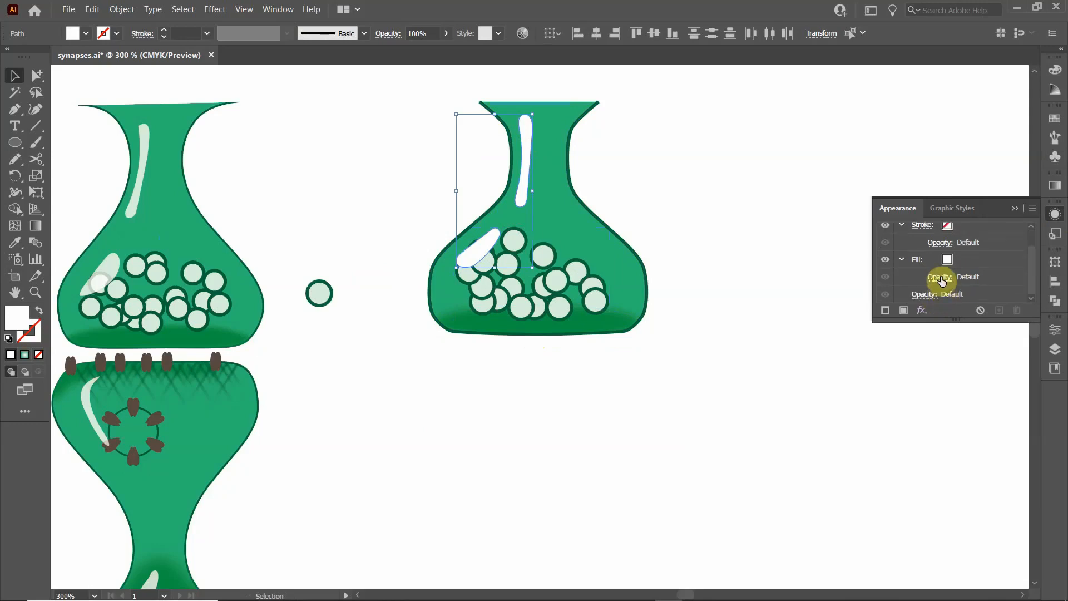
{"action": "left_click", "coordinate": [940, 279]}
{"action": "key", "text": "Escape"}
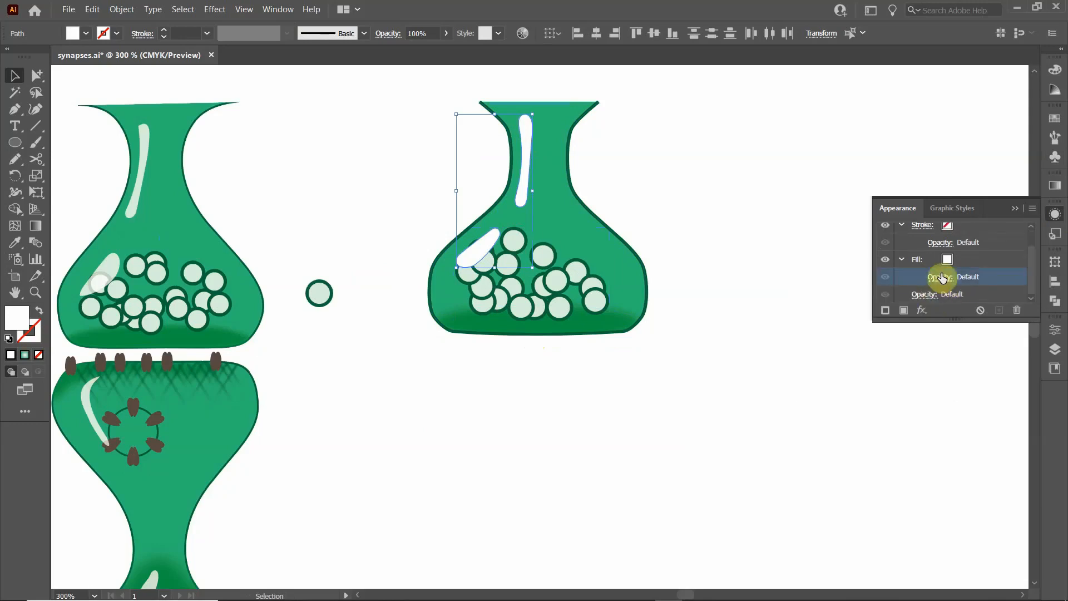
{"action": "left_click", "coordinate": [924, 295]}
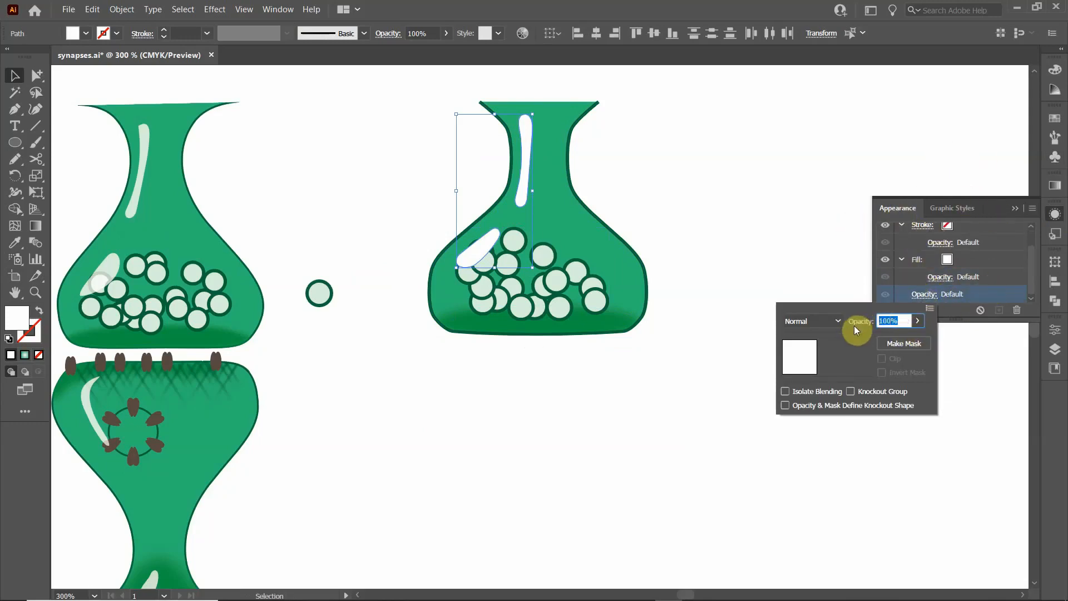
{"action": "type", "text": "80"}
{"action": "key", "text": "Return"}
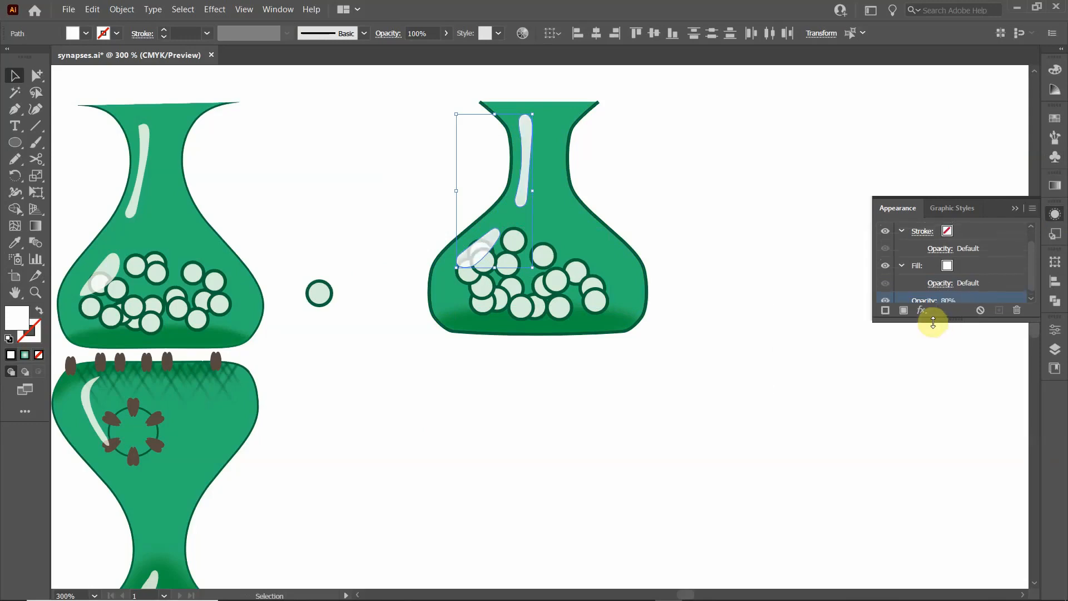
{"action": "left_click", "coordinate": [1017, 208]}
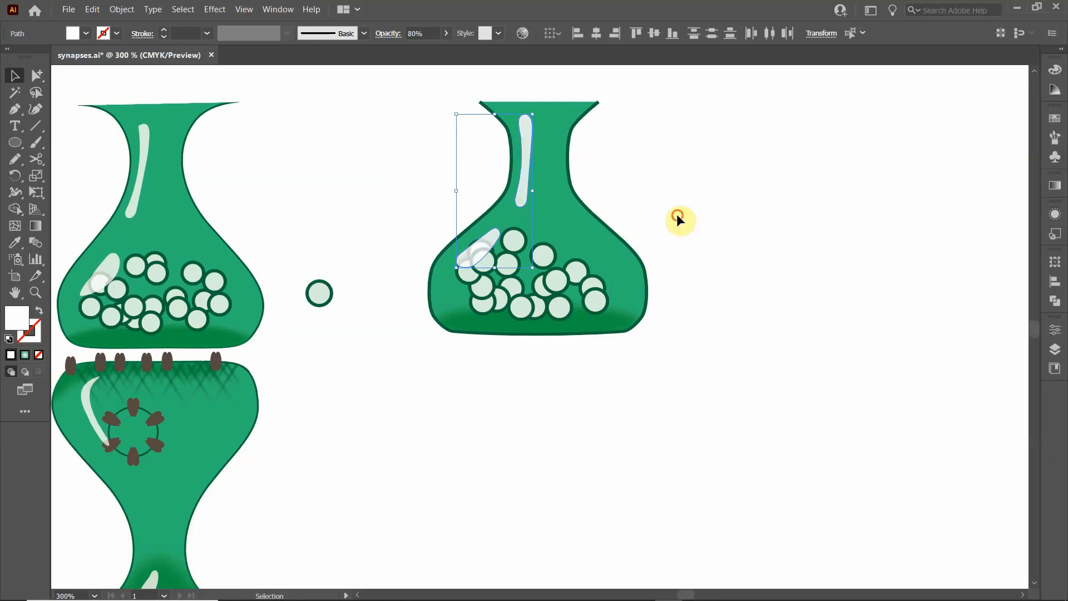
{"action": "left_click", "coordinate": [688, 203]}
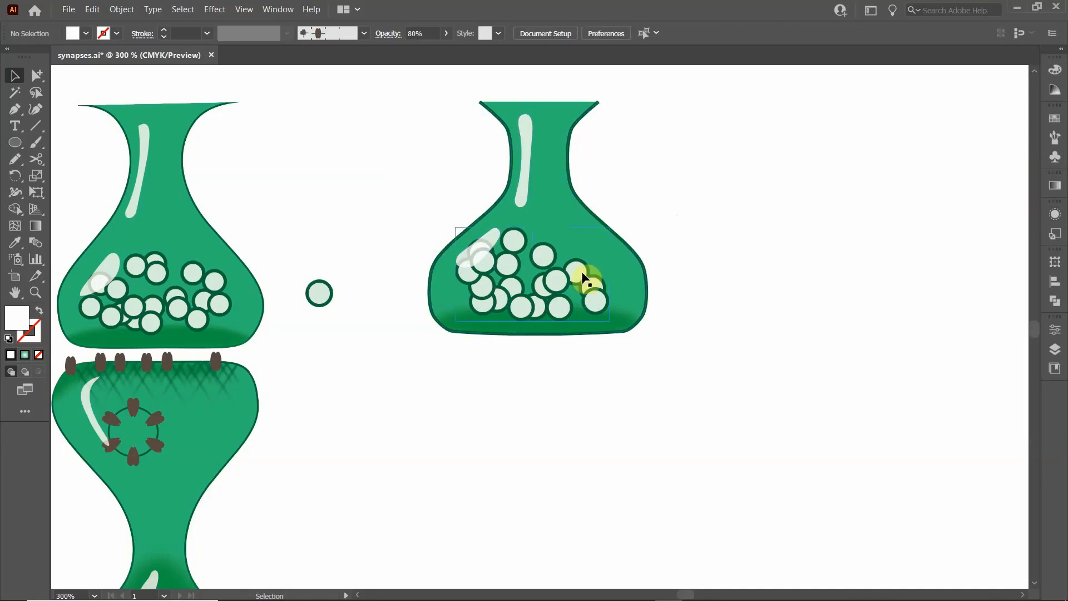
Step: Group all the parts of the new vesicle-filled terminal and place a duplicate of the group below it
{"action": "scroll", "coordinate": [578, 345], "scroll_direction": "down", "scroll_amount": 1}
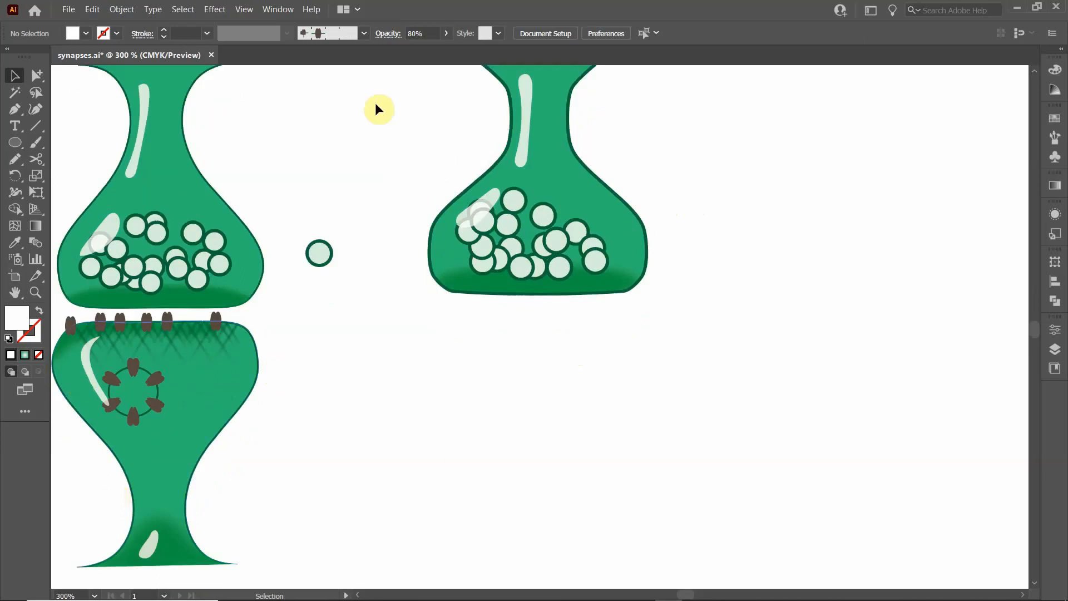
{"action": "left_click_drag", "start_coordinate": [411, 137], "coordinate": [724, 356]}
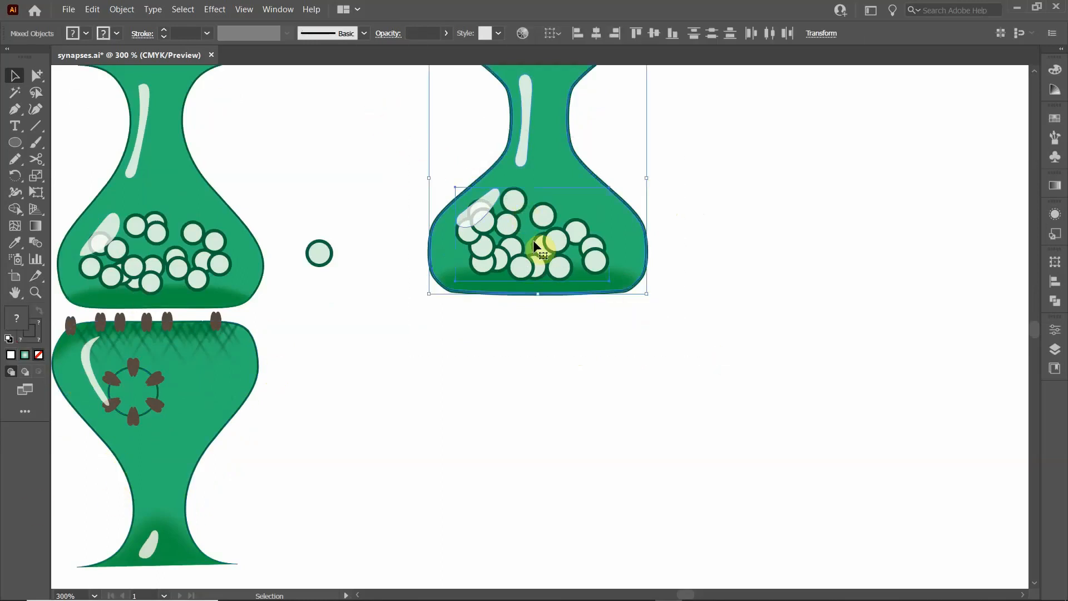
{"action": "left_click", "coordinate": [551, 150], "text": "ctrl"}
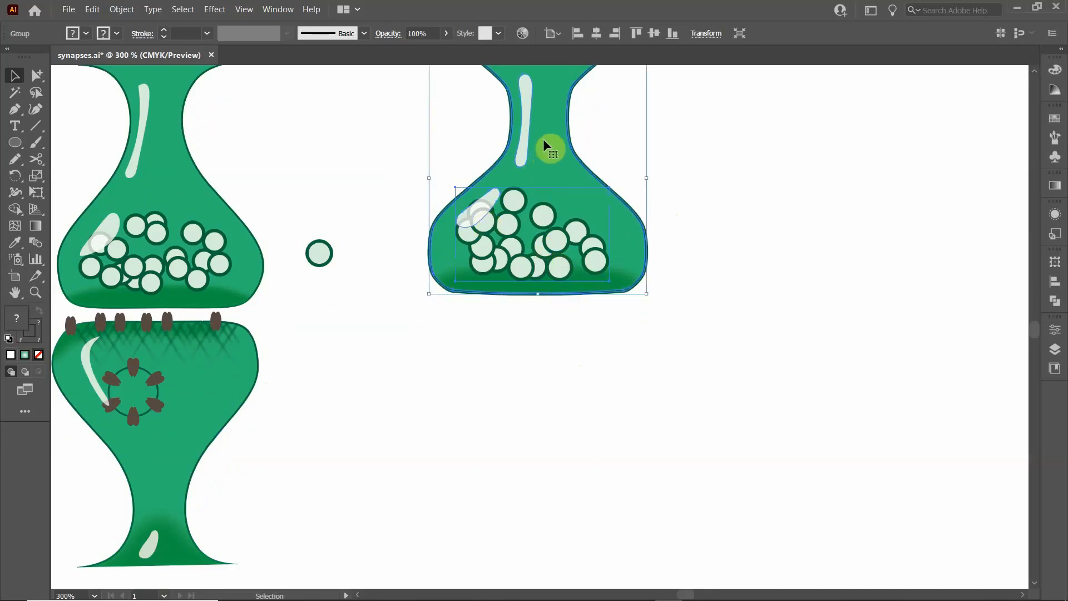
{"action": "left_click_drag", "start_coordinate": [544, 142], "coordinate": [605, 377]}
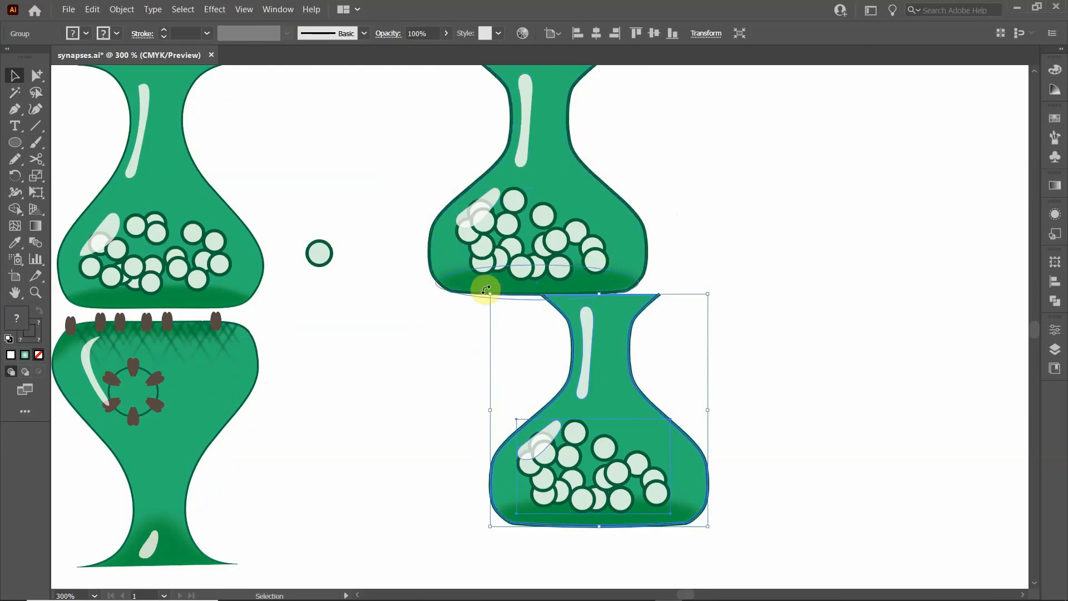
Step: Reflect the duplicated terminal across the horizontal axis and align it directly beneath the original, leaving a narrow gap
{"action": "right_click", "coordinate": [604, 325]}
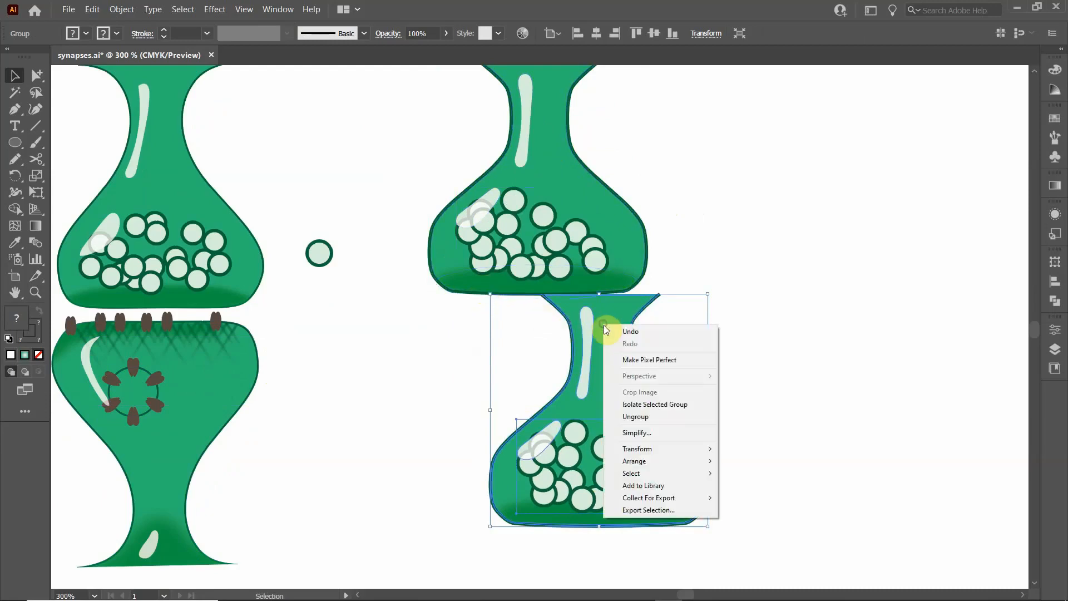
{"action": "mouse_move", "coordinate": [648, 462]}
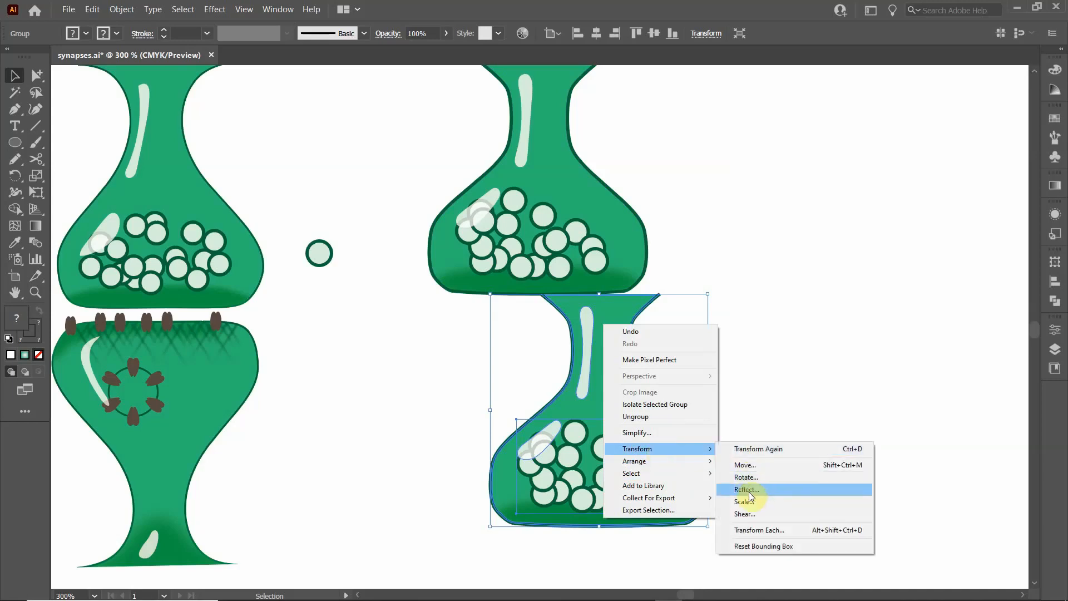
{"action": "left_click", "coordinate": [747, 490]}
{"action": "left_click", "coordinate": [469, 220]}
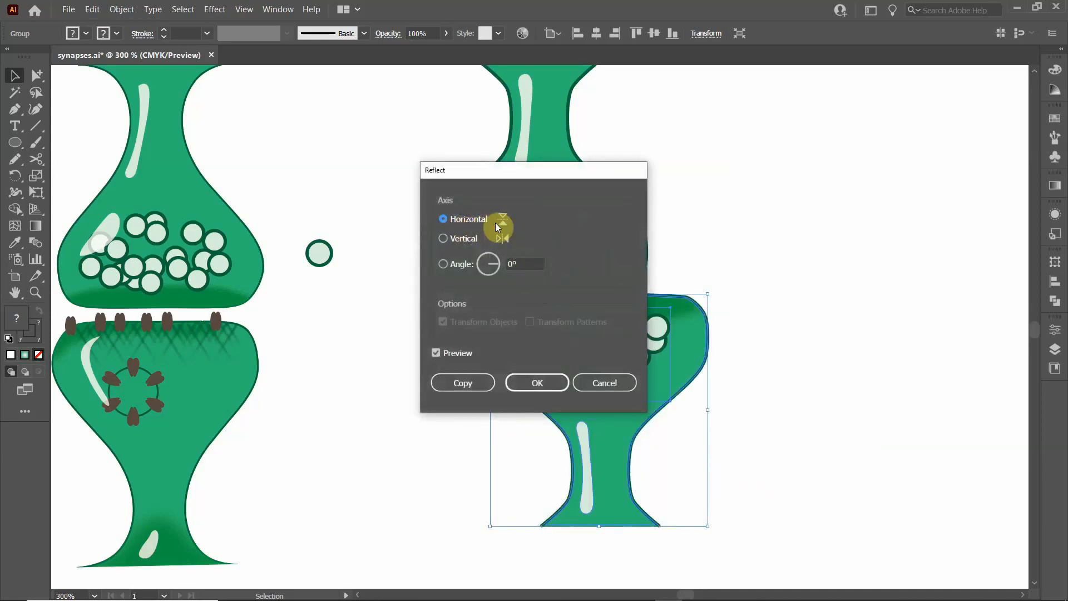
{"action": "left_click", "coordinate": [530, 384]}
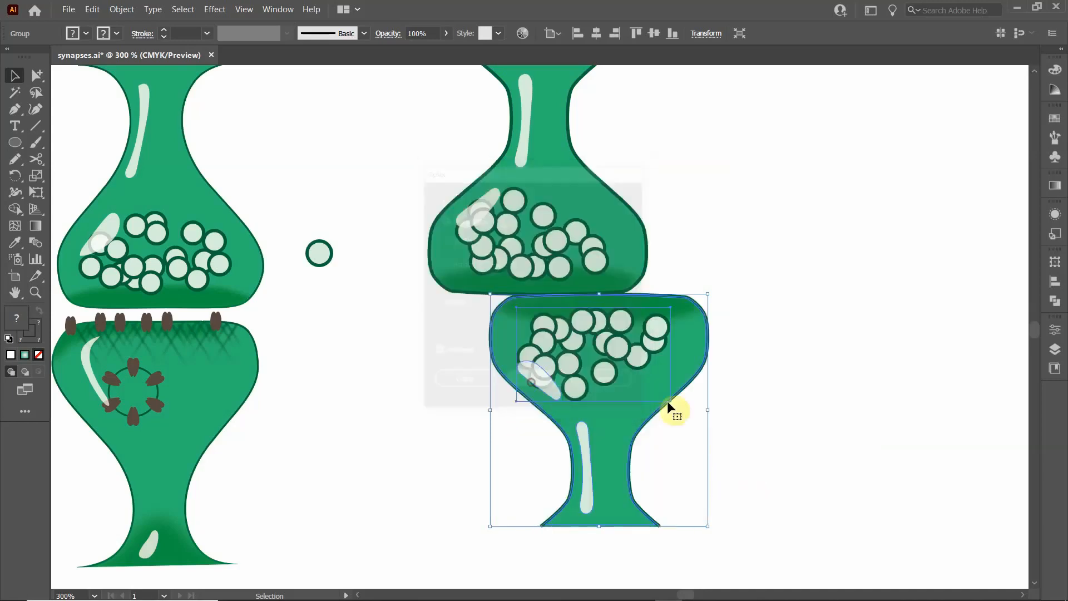
{"action": "left_click_drag", "start_coordinate": [687, 330], "coordinate": [625, 352]}
{"action": "left_click", "coordinate": [739, 347]}
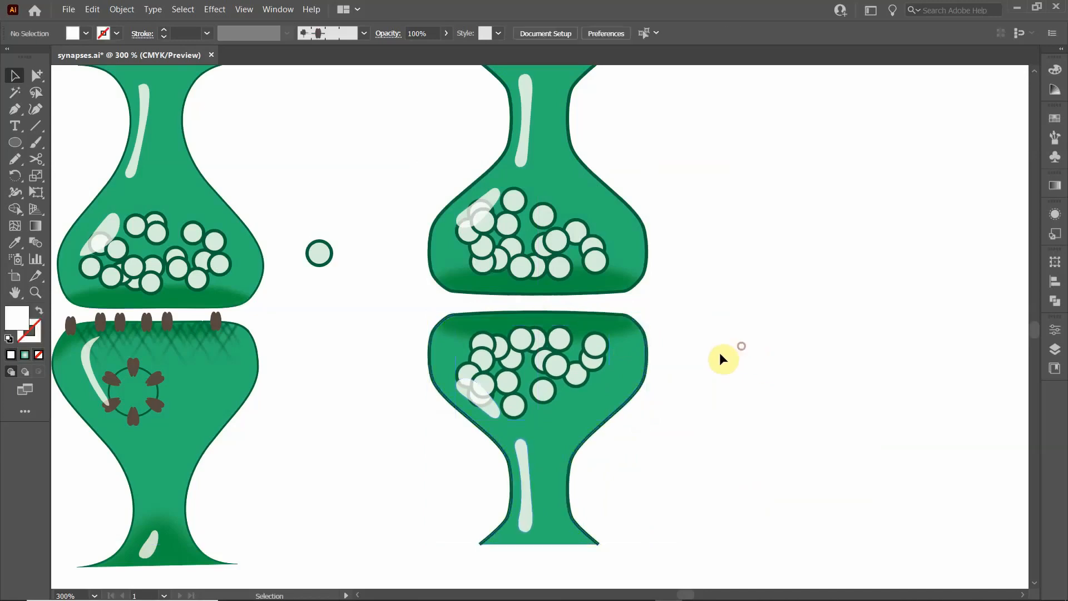
Step: Delete the vesicle symbol set inside the lower terminal's group, and leave isolation mode
{"action": "left_click", "coordinate": [526, 347]}
{"action": "left_click", "coordinate": [680, 361]}
{"action": "double_click", "coordinate": [516, 347]}
{"action": "left_click", "coordinate": [519, 345]}
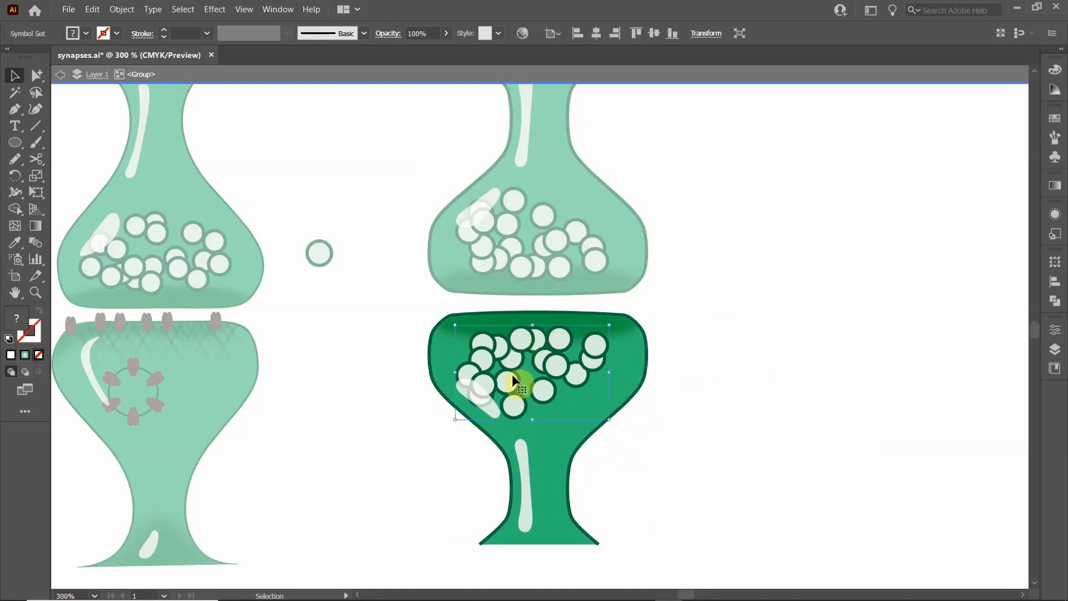
{"action": "key", "text": "Delete"}
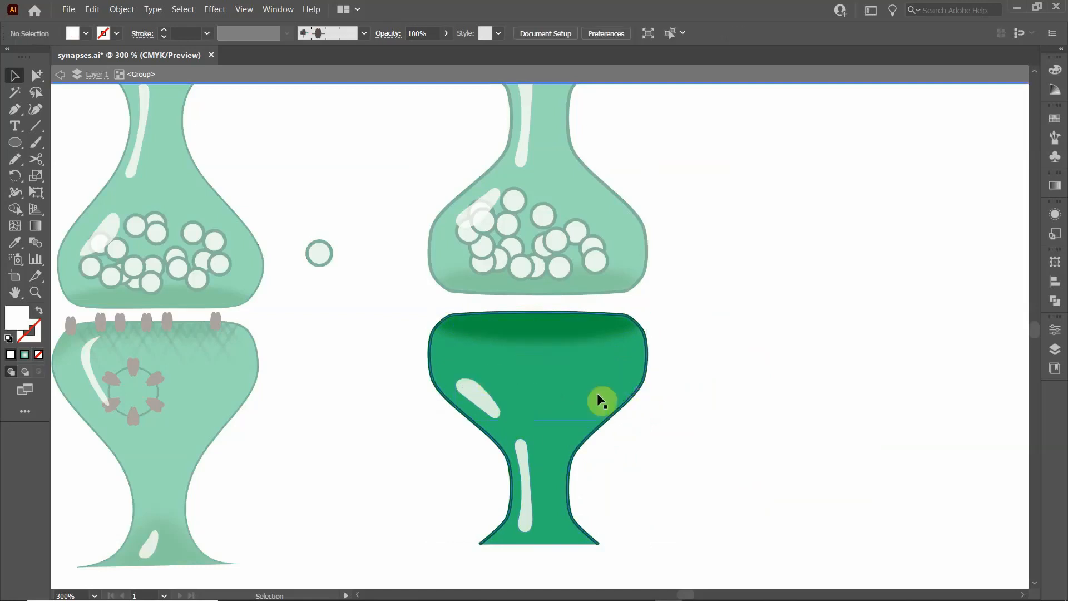
{"action": "double_click", "coordinate": [382, 413]}
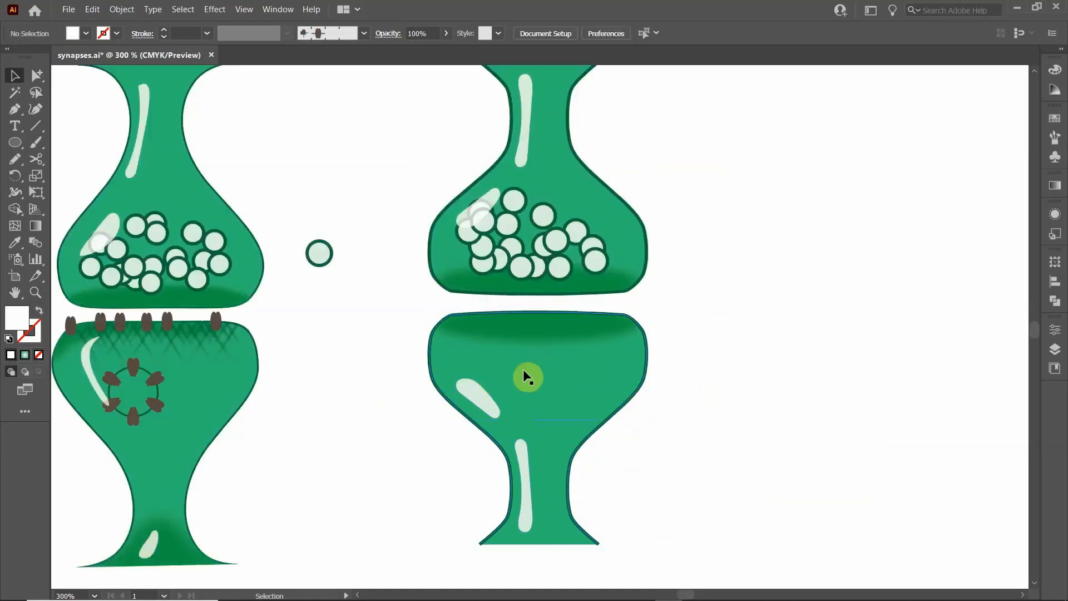
Step: Try to delete the shoulder highlight while the lower terminal is still grouped, and undo the deletion
{"action": "left_click", "coordinate": [486, 398]}
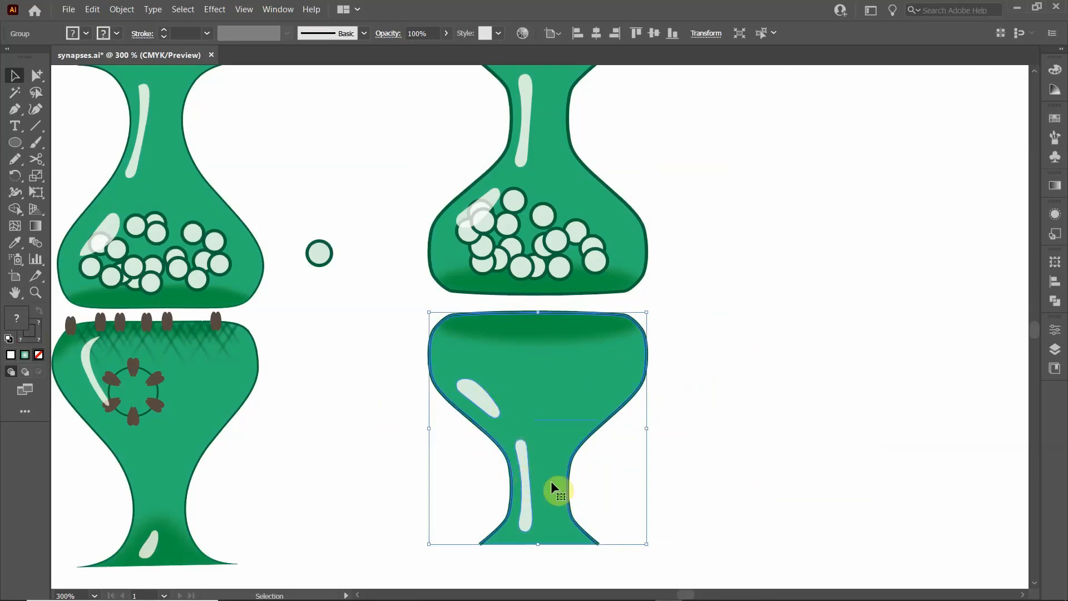
{"action": "key", "text": "Delete"}
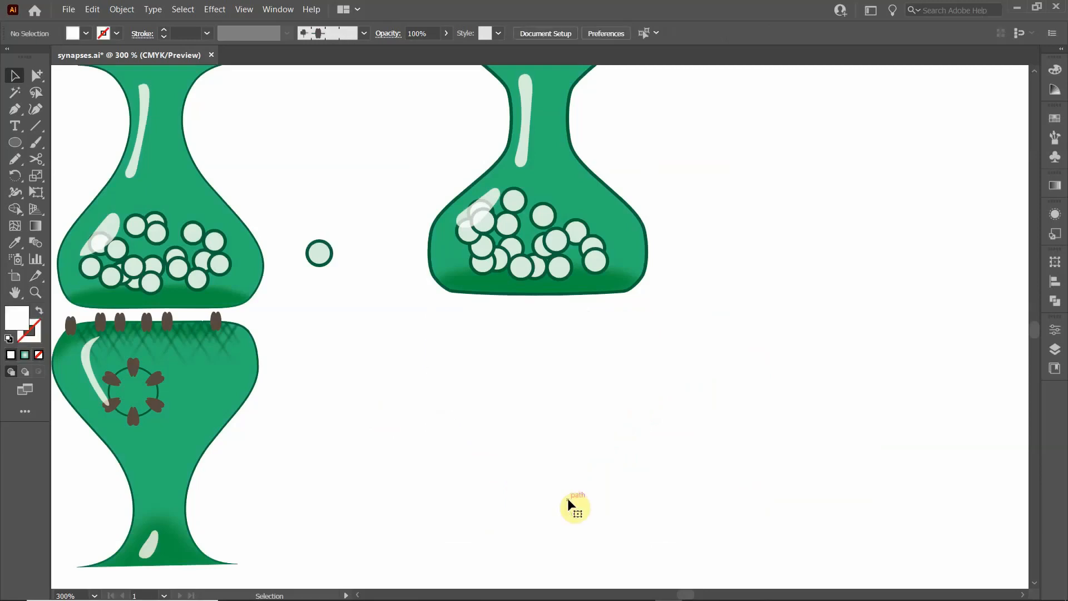
{"action": "key", "text": "ctrl+z"}
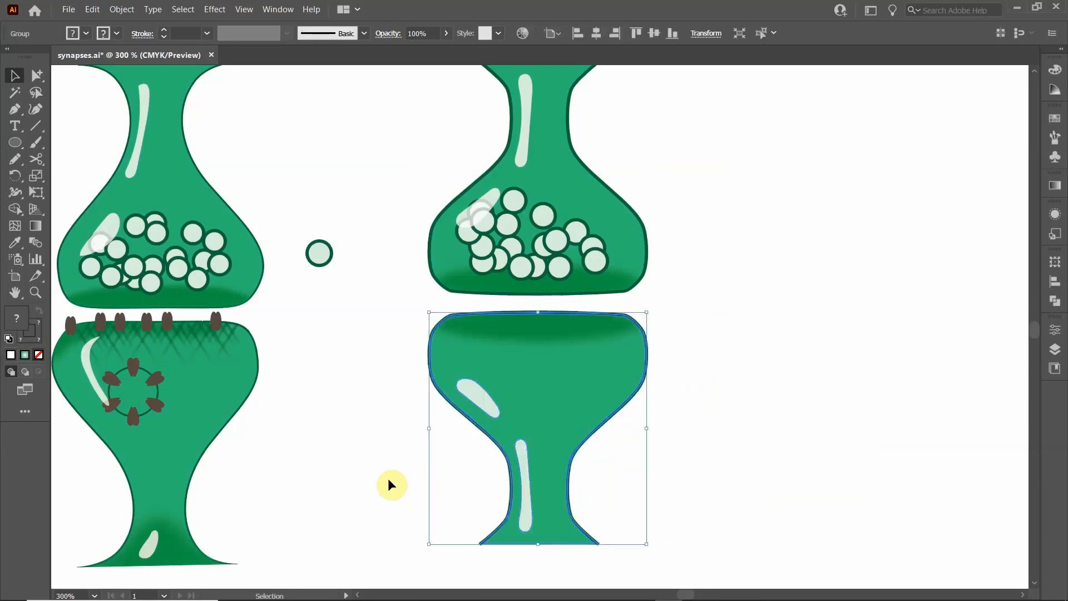
{"action": "left_click", "coordinate": [389, 479]}
{"action": "left_click", "coordinate": [472, 401]}
{"action": "left_click", "coordinate": [351, 457]}
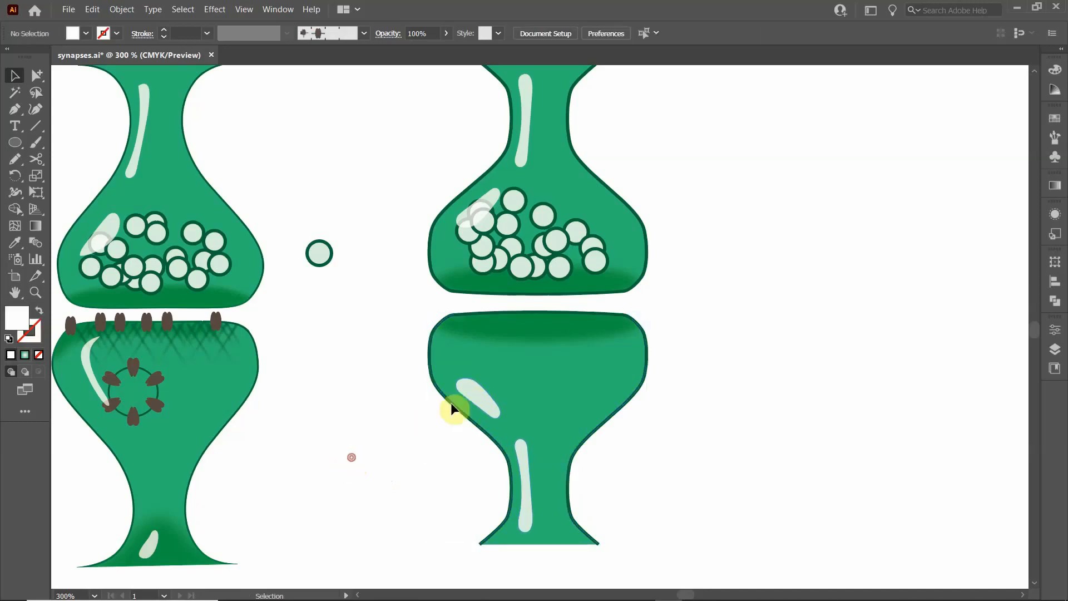
Step: Ungroup the lower terminal and delete its slanted shoulder highlight
{"action": "right_click", "coordinate": [474, 395]}
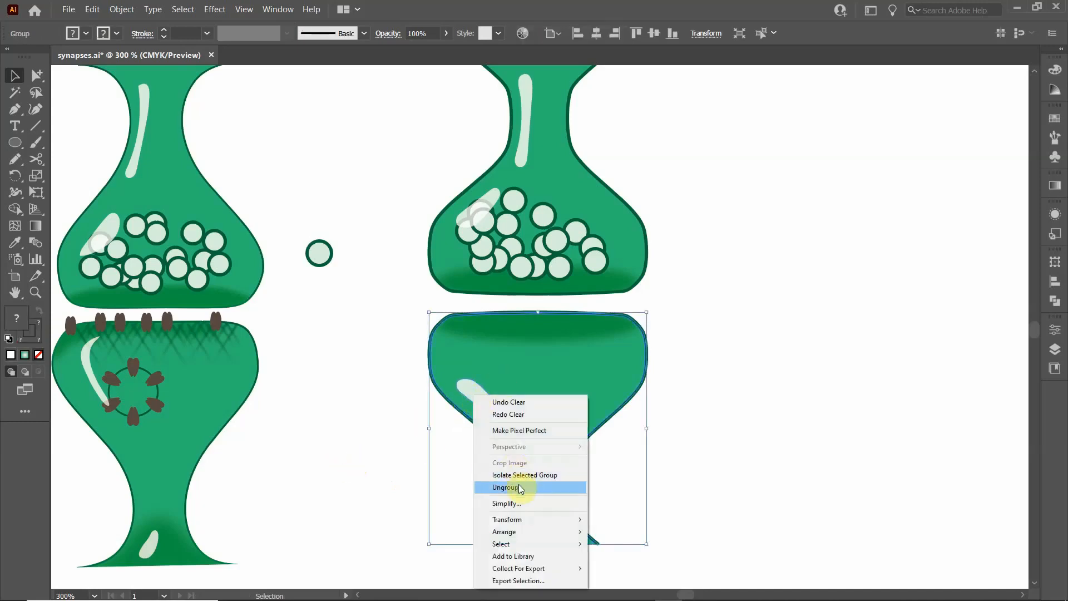
{"action": "left_click", "coordinate": [490, 487]}
{"action": "left_click", "coordinate": [476, 400]}
{"action": "key", "text": "Delete"}
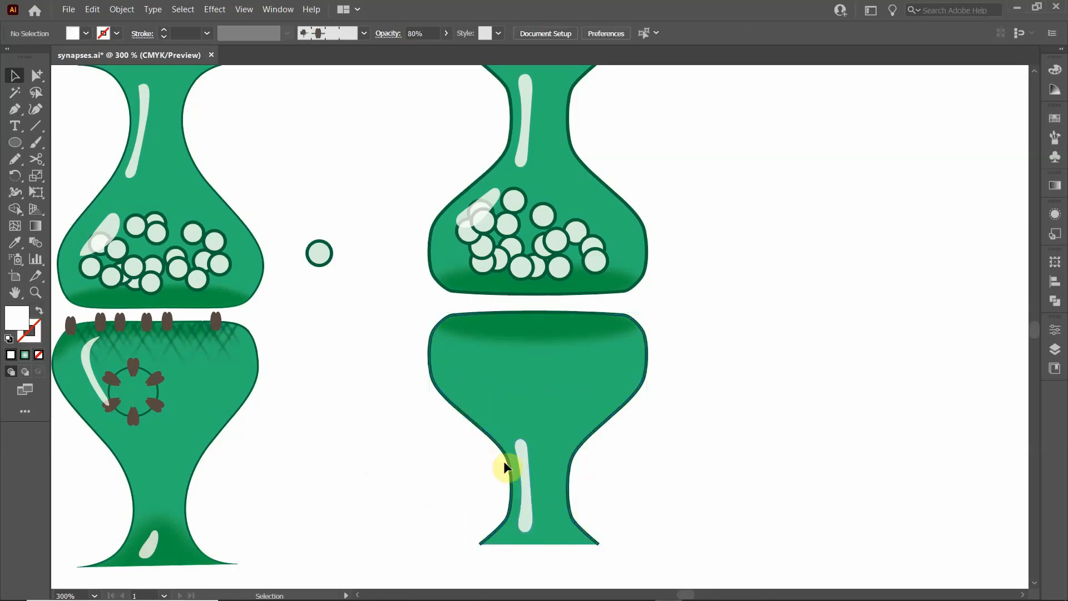
Step: Delete the long white highlight on the lower terminal's neck
{"action": "left_click", "coordinate": [520, 461]}
{"action": "key", "text": "Delete"}
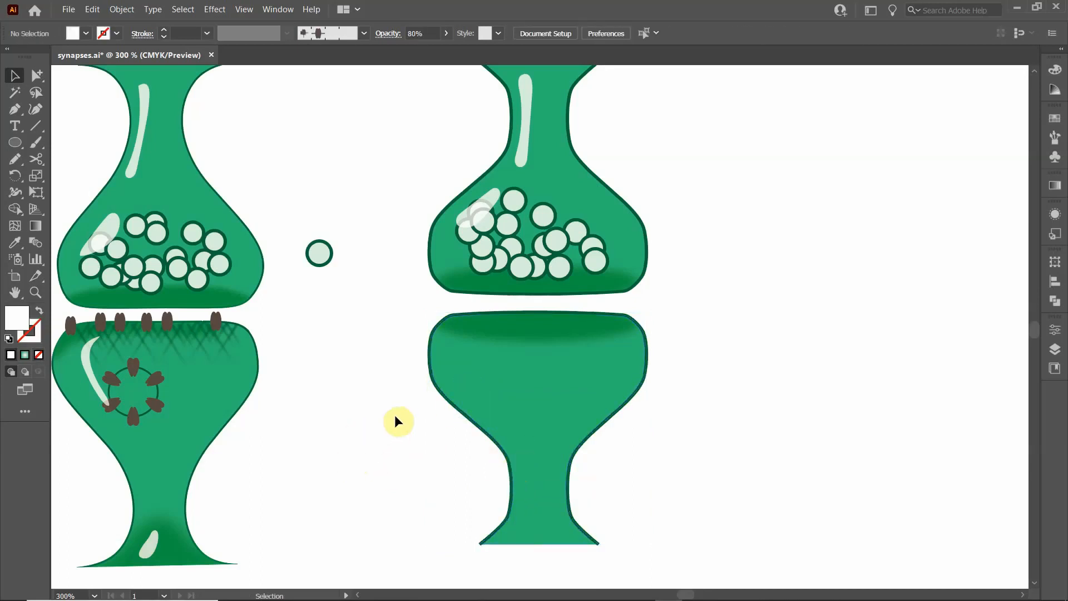
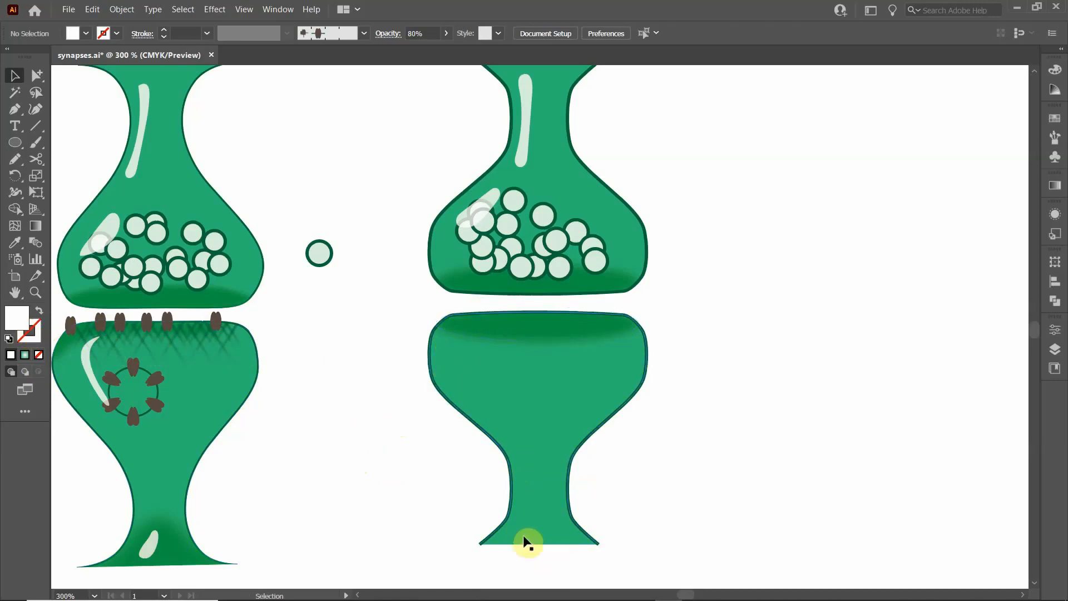
Step: Isolate the clip group holding the lower terminal's shading and select its dark green ellipse for point editing with the Direct Selection tool
{"action": "double_click", "coordinate": [523, 328]}
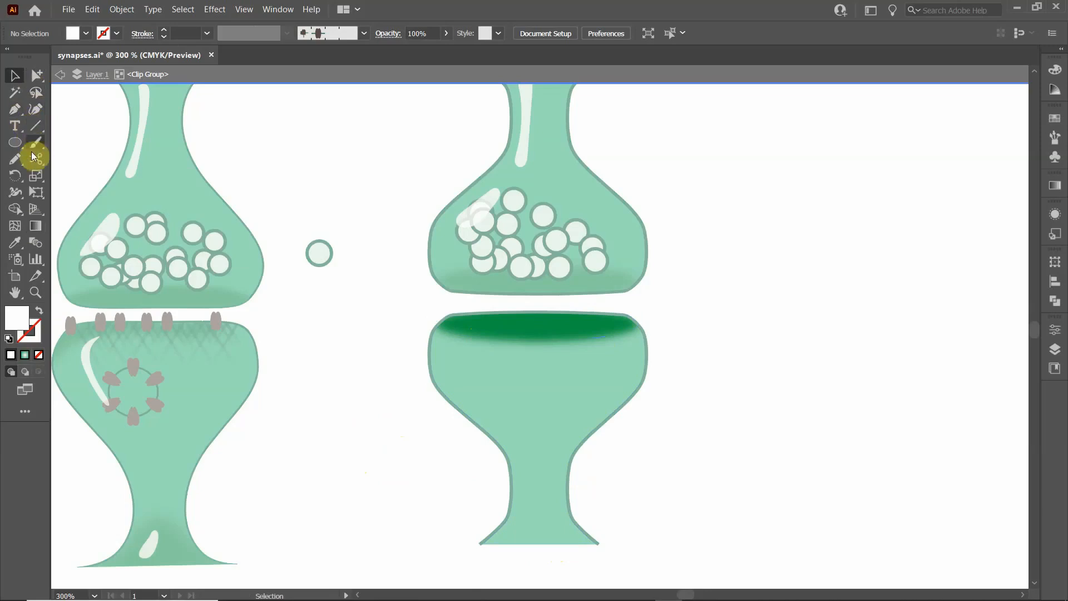
{"action": "left_click", "coordinate": [37, 75]}
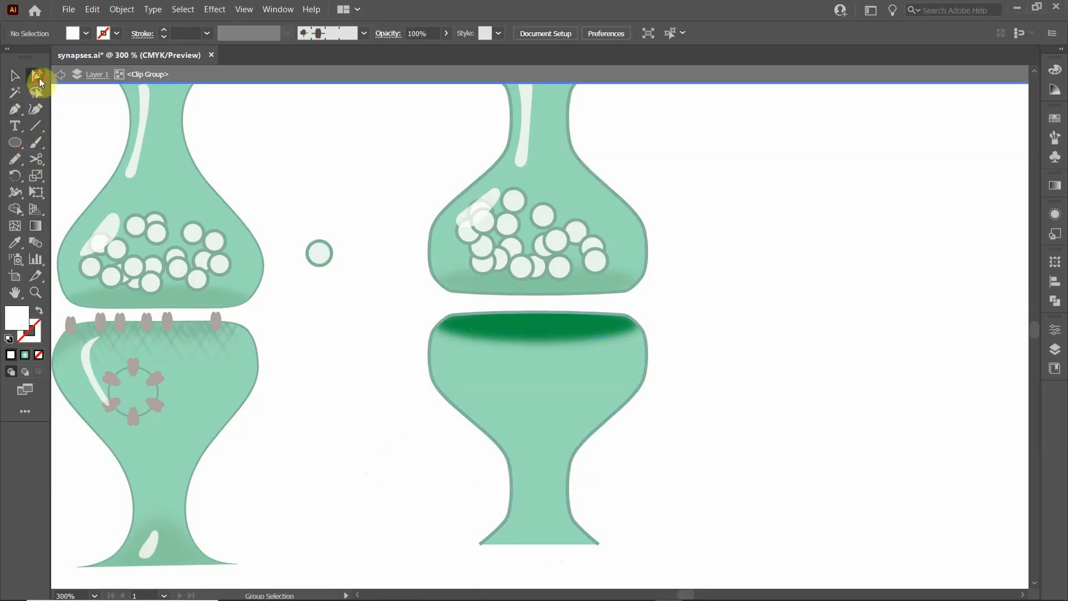
{"action": "left_click", "coordinate": [37, 76]}
{"action": "left_click", "coordinate": [59, 78]}
{"action": "left_click", "coordinate": [460, 323]}
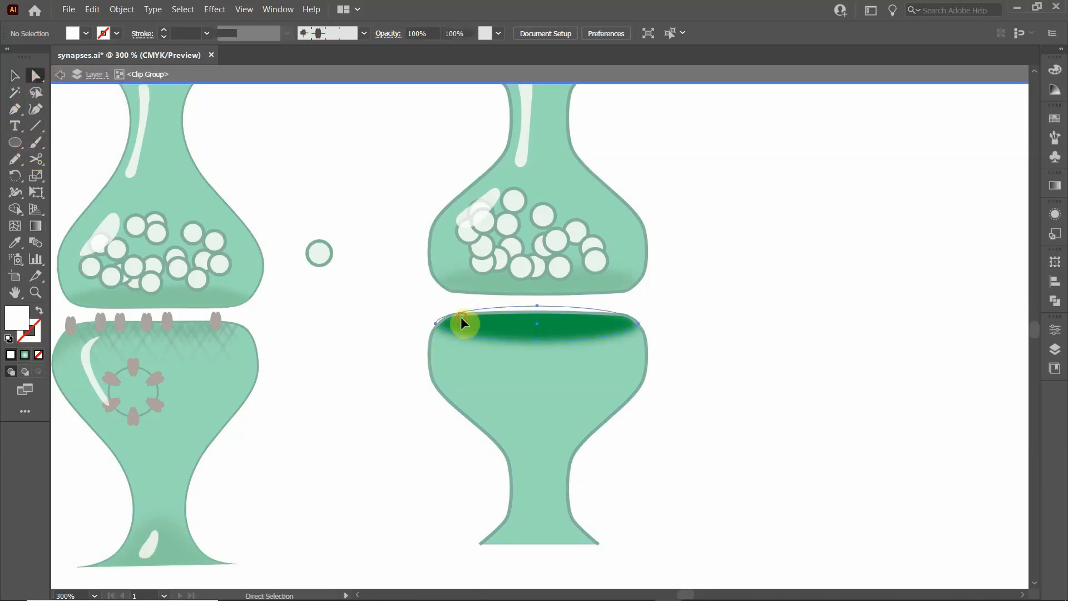
{"action": "left_click", "coordinate": [435, 324]}
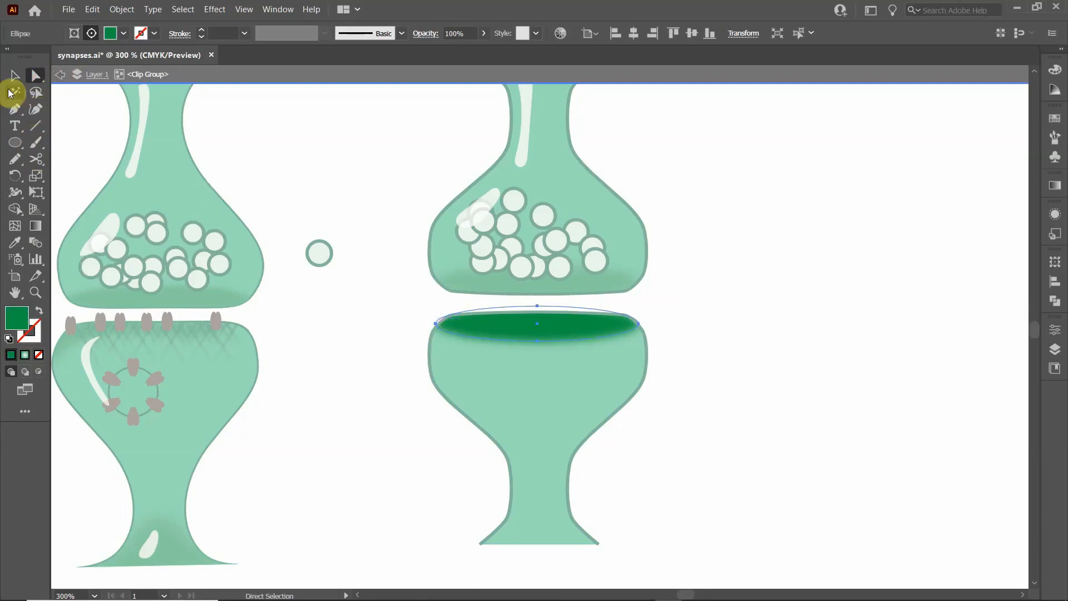
Step: Add an anchor point on the lower-left edge of the dark green ellipse and extend the shading down the bulb's left side
{"action": "left_click", "coordinate": [15, 118]}
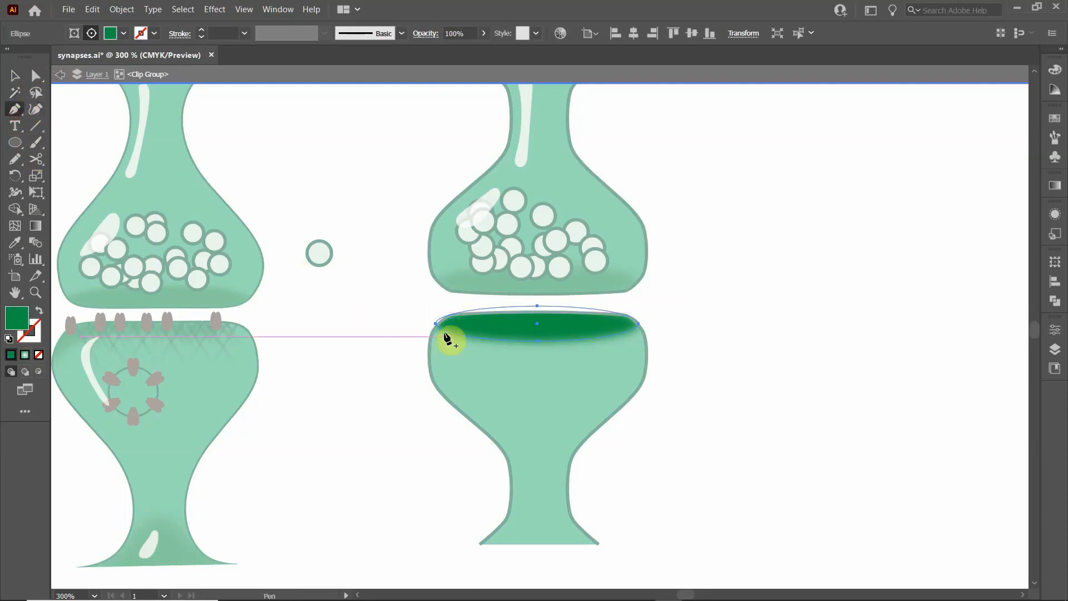
{"action": "left_click", "coordinate": [445, 335]}
{"action": "left_click", "coordinate": [37, 75]}
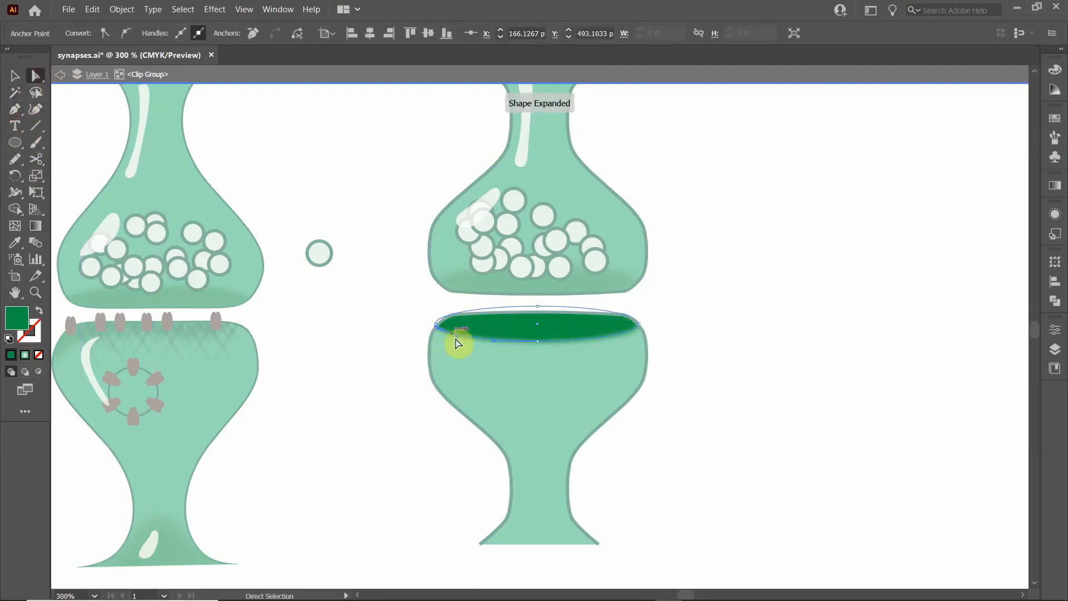
{"action": "left_click_drag", "start_coordinate": [444, 333], "coordinate": [430, 346]}
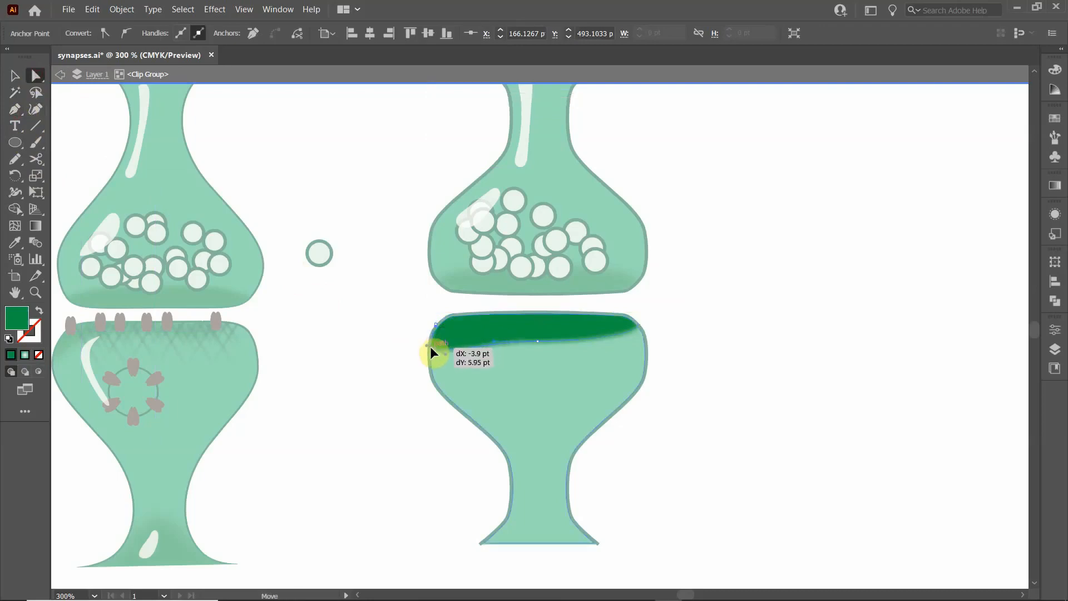
{"action": "left_click_drag", "start_coordinate": [495, 342], "coordinate": [428, 322]}
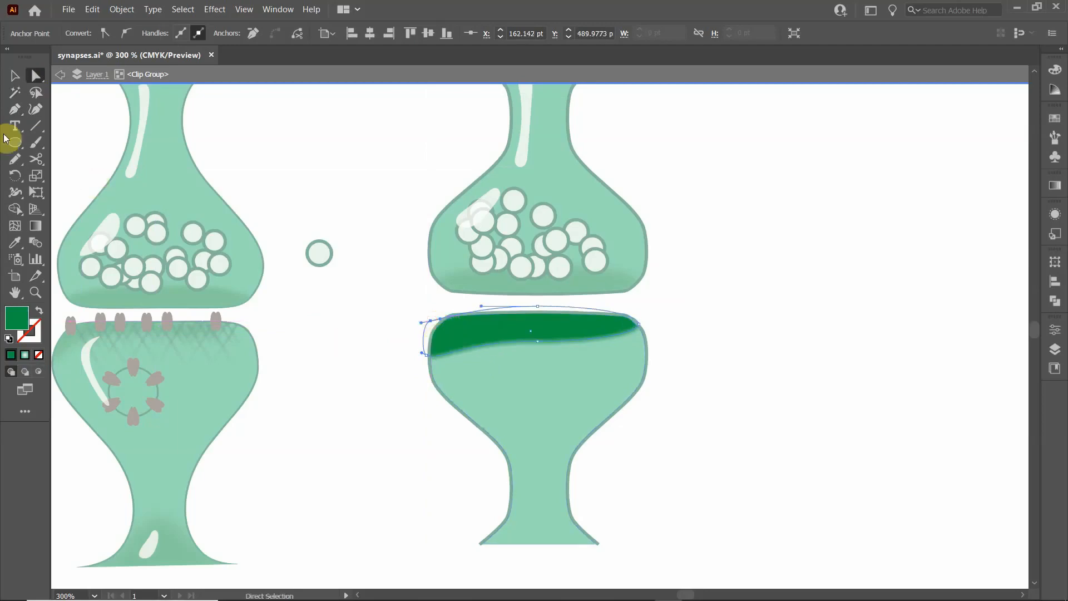
Step: Add another anchor point on the shading's lower edge and pull that edge up into a thinner band along the bulb's top
{"action": "left_click", "coordinate": [15, 109]}
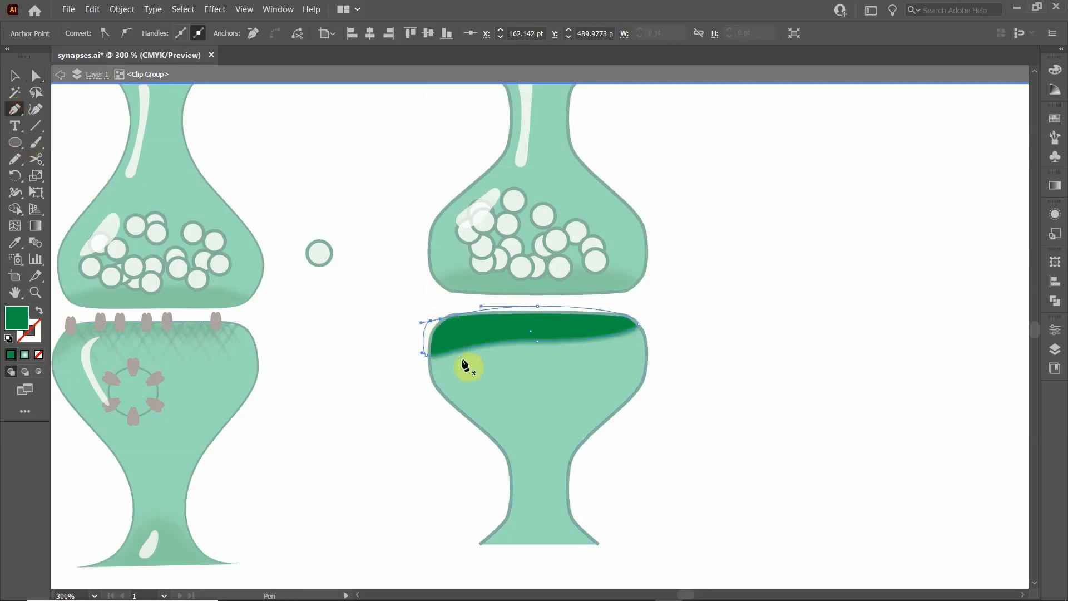
{"action": "left_click", "coordinate": [458, 354]}
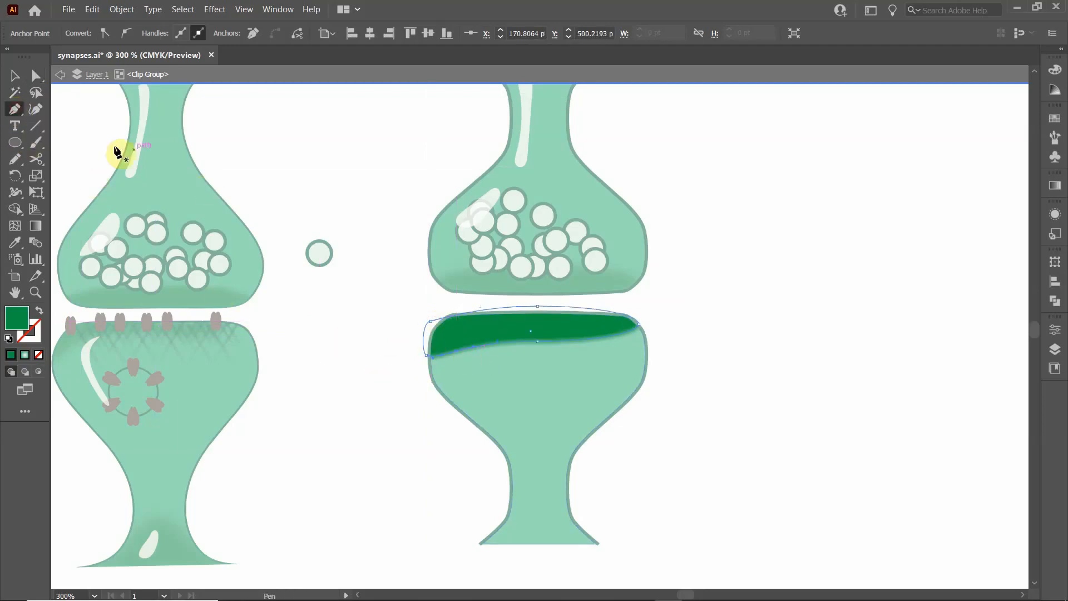
{"action": "left_click", "coordinate": [15, 160]}
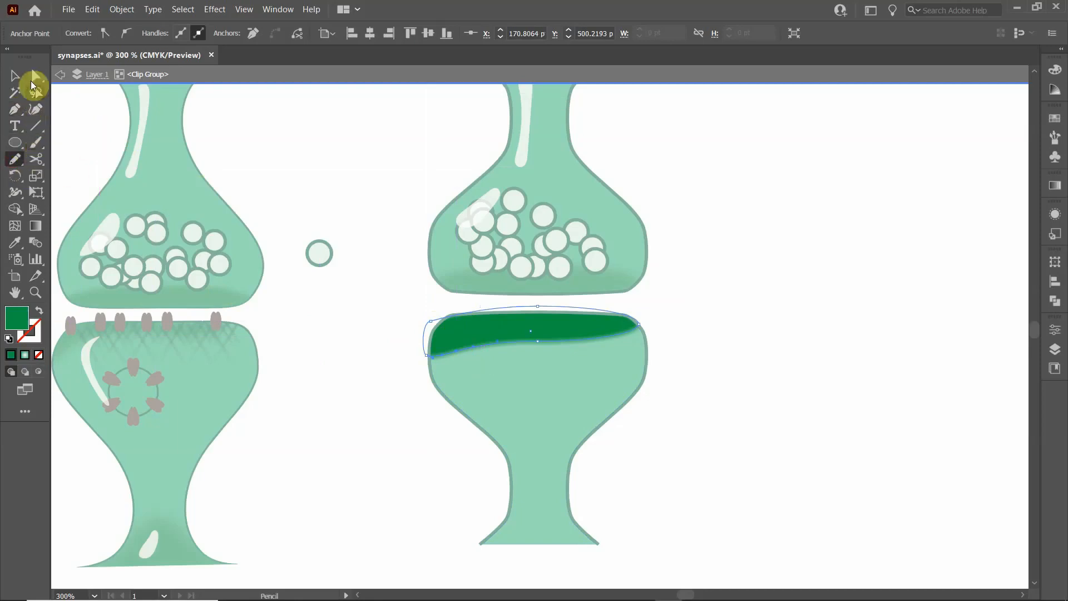
{"action": "left_click", "coordinate": [36, 75]}
{"action": "left_click_drag", "start_coordinate": [457, 354], "coordinate": [454, 341]}
{"action": "left_click_drag", "start_coordinate": [544, 341], "coordinate": [540, 334]}
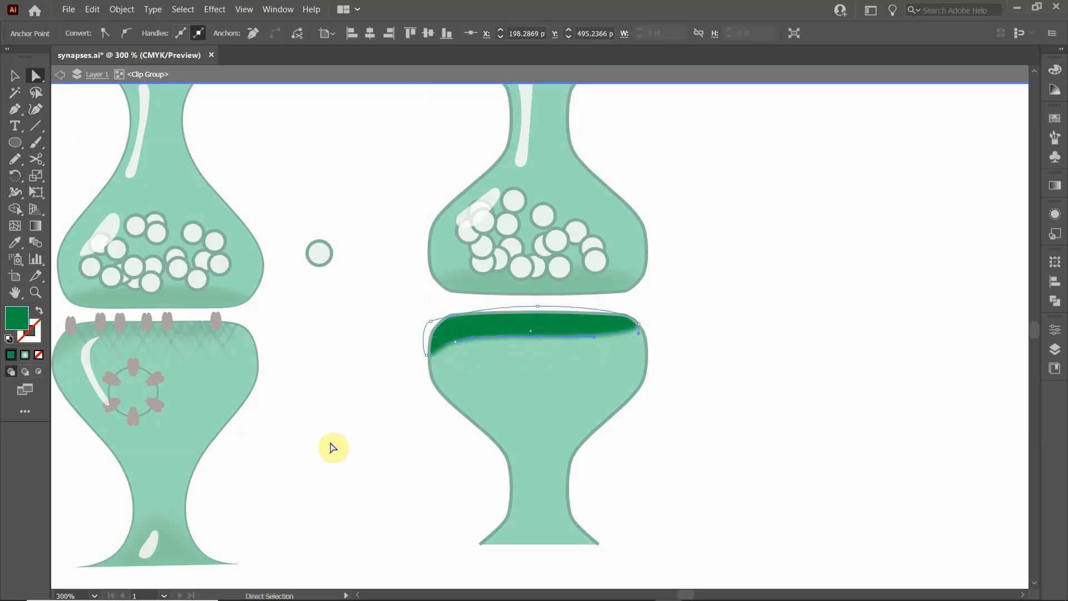
{"action": "left_click", "coordinate": [336, 387]}
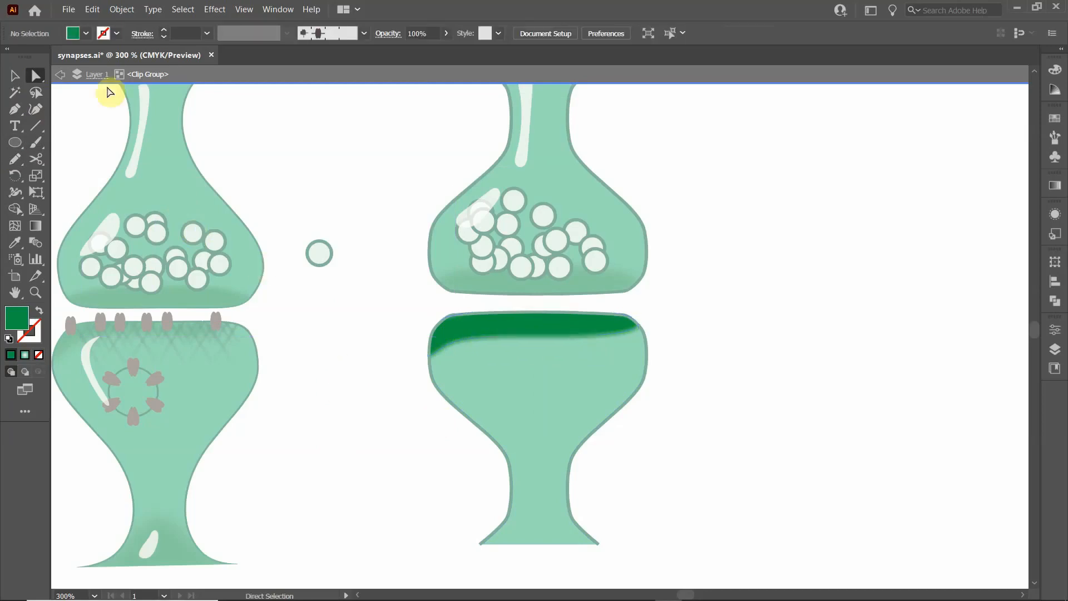
Step: Draw a freehand mound-shaped path with the Pencil over the base of the lower stem and fill it dark green
{"action": "left_click", "coordinate": [17, 161]}
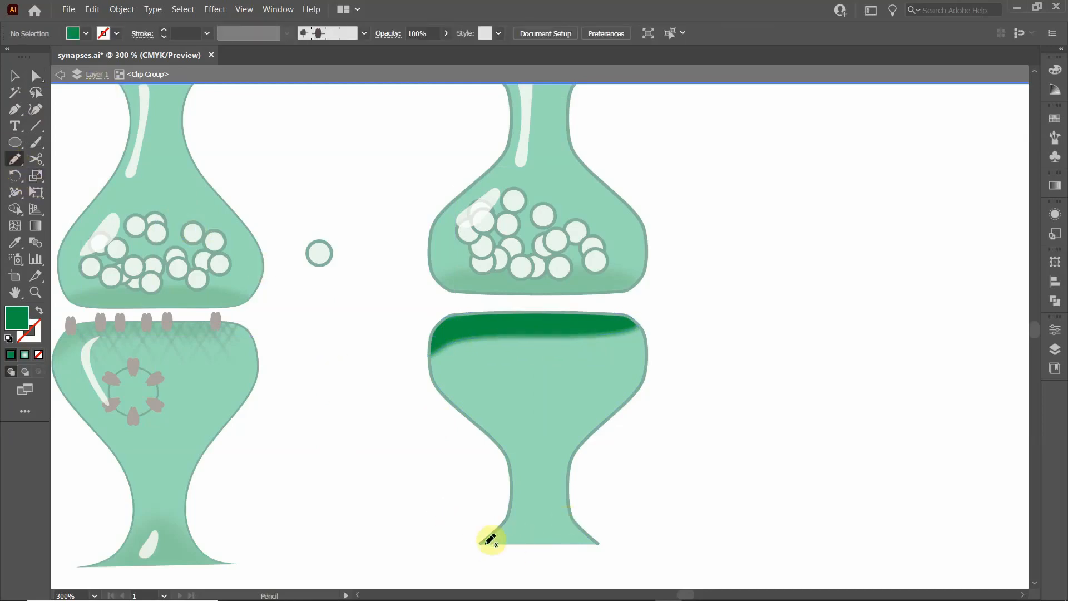
{"action": "mouse_move", "coordinate": [482, 550]}
{"action": "left_mouse_down"}
{"action": "mouse_move", "coordinate": [525, 513]}
{"action": "mouse_move", "coordinate": [554, 512]}
{"action": "mouse_move", "coordinate": [590, 545]}
{"action": "mouse_move", "coordinate": [568, 560]}
{"action": "mouse_move", "coordinate": [484, 551]}
{"action": "left_mouse_up"}
{"action": "left_click", "coordinate": [15, 75]}
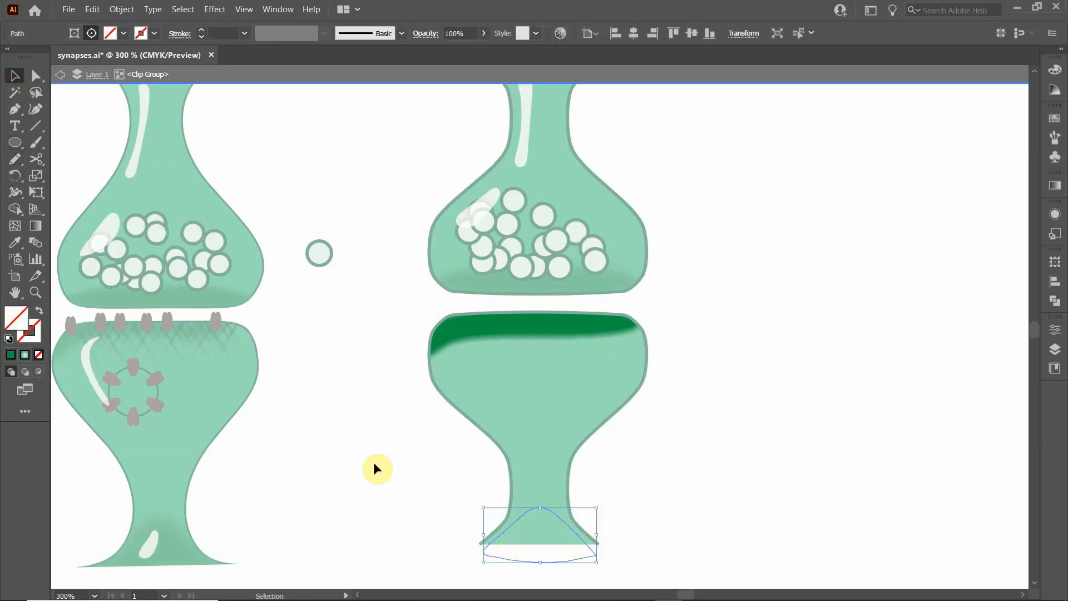
{"action": "left_click", "coordinate": [124, 35]}
{"action": "left_click", "coordinate": [59, 67]}
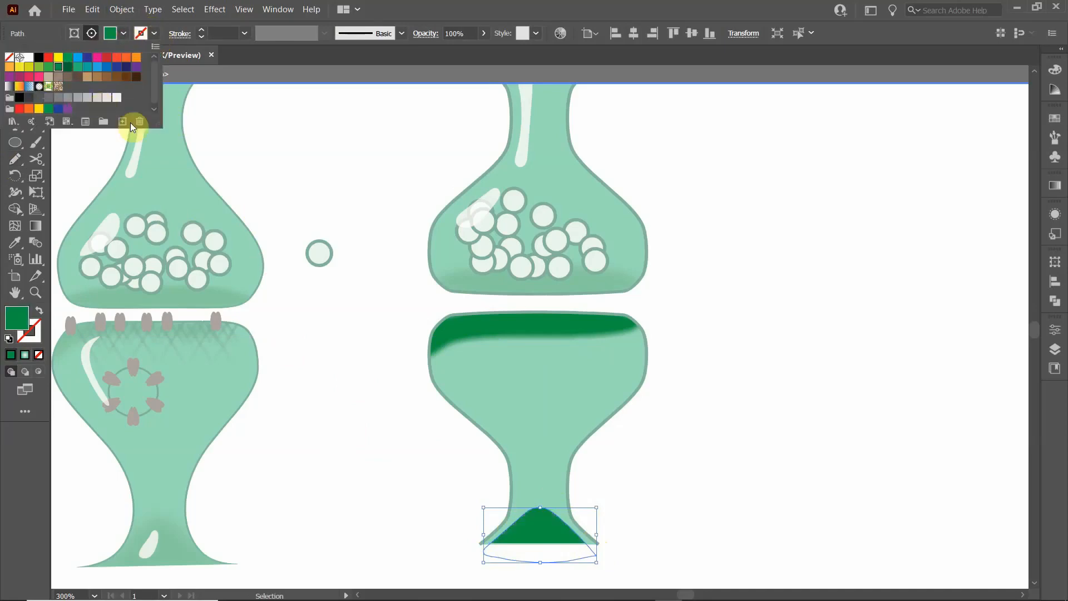
Step: Apply a Gaussian Blur of about 26.9 pixels to the base shading and exit isolation mode
{"action": "left_click", "coordinate": [218, 17]}
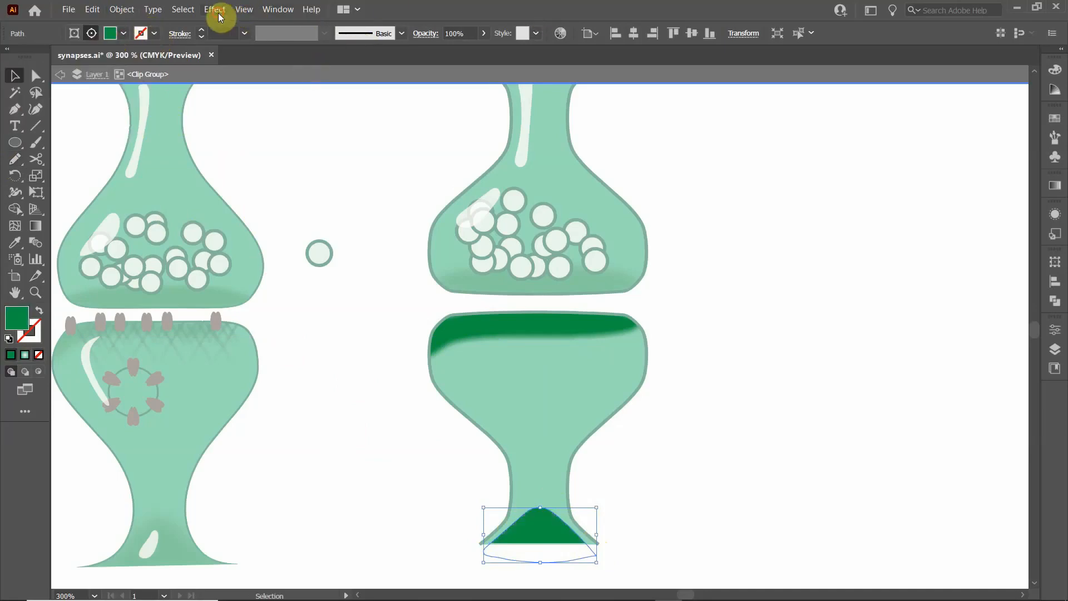
{"action": "left_click", "coordinate": [218, 11]}
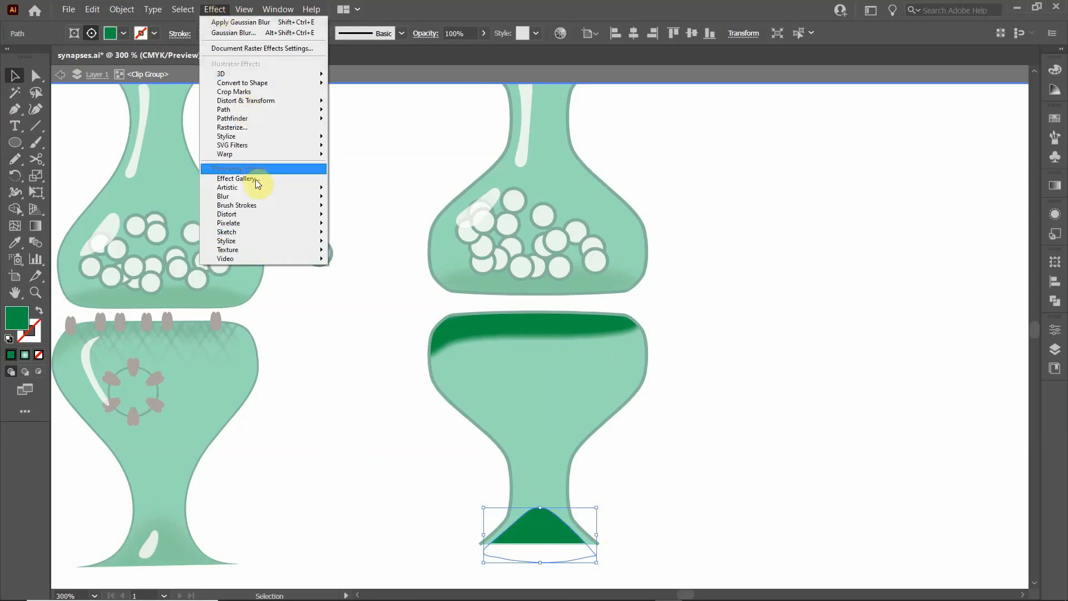
{"action": "mouse_move", "coordinate": [250, 197]}
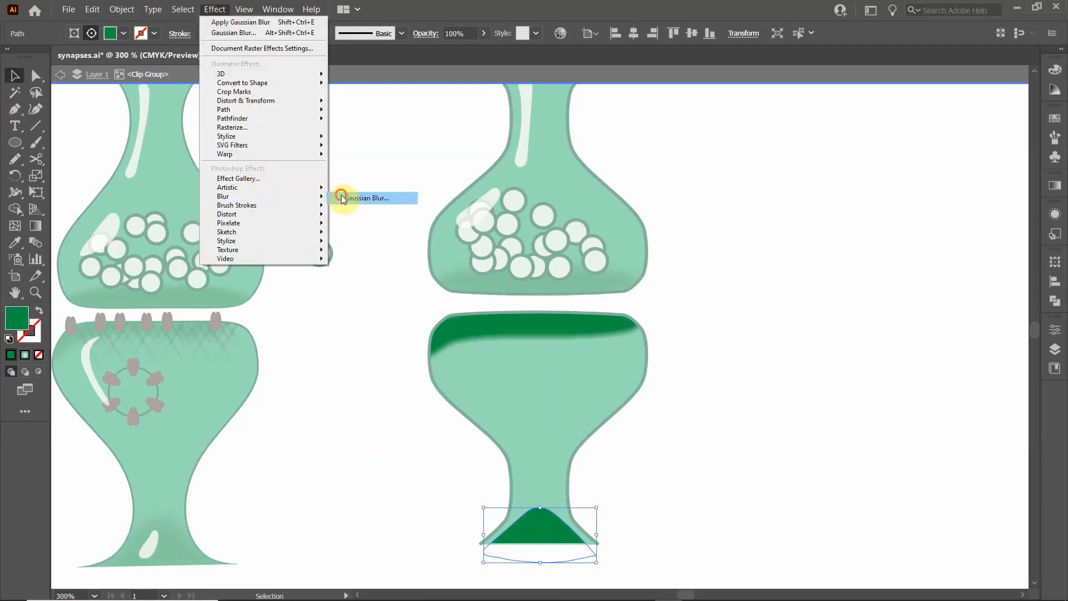
{"action": "left_click", "coordinate": [343, 200]}
{"action": "left_click_drag", "start_coordinate": [611, 247], "coordinate": [622, 250]}
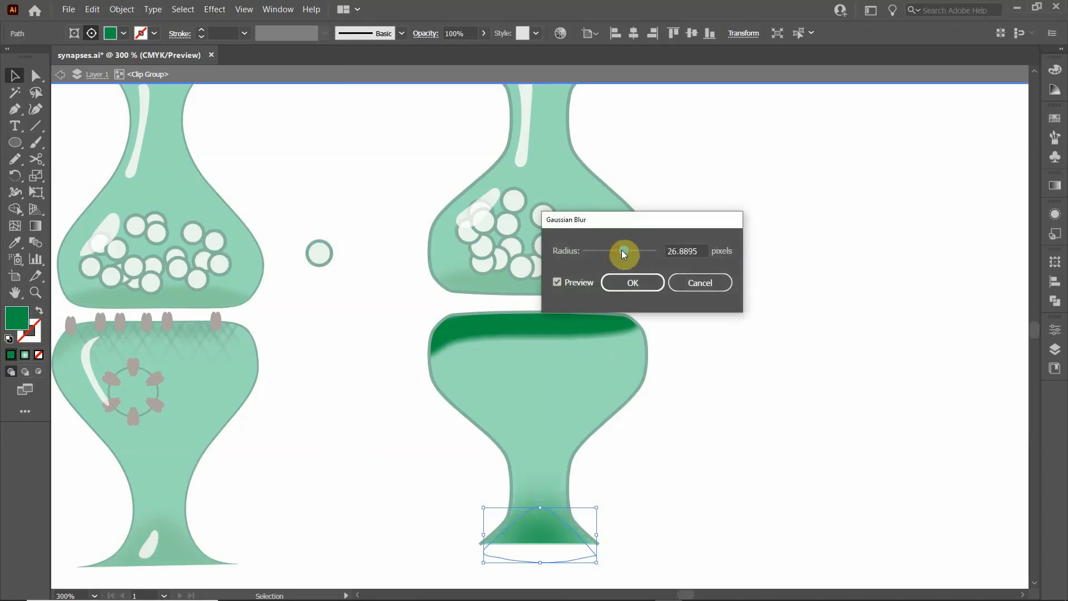
{"action": "left_click", "coordinate": [633, 286]}
{"action": "double_click", "coordinate": [378, 426]}
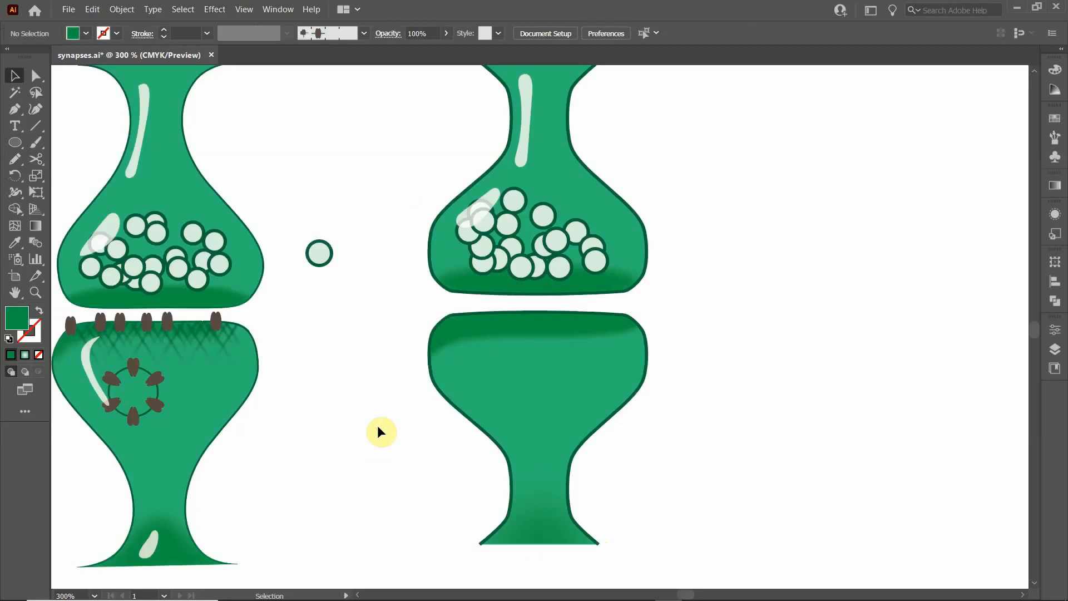
Step: Isolate the lower clip group and set the top shading's existing Gaussian Blur radius to about 14.7 pixels
{"action": "left_click", "coordinate": [478, 330]}
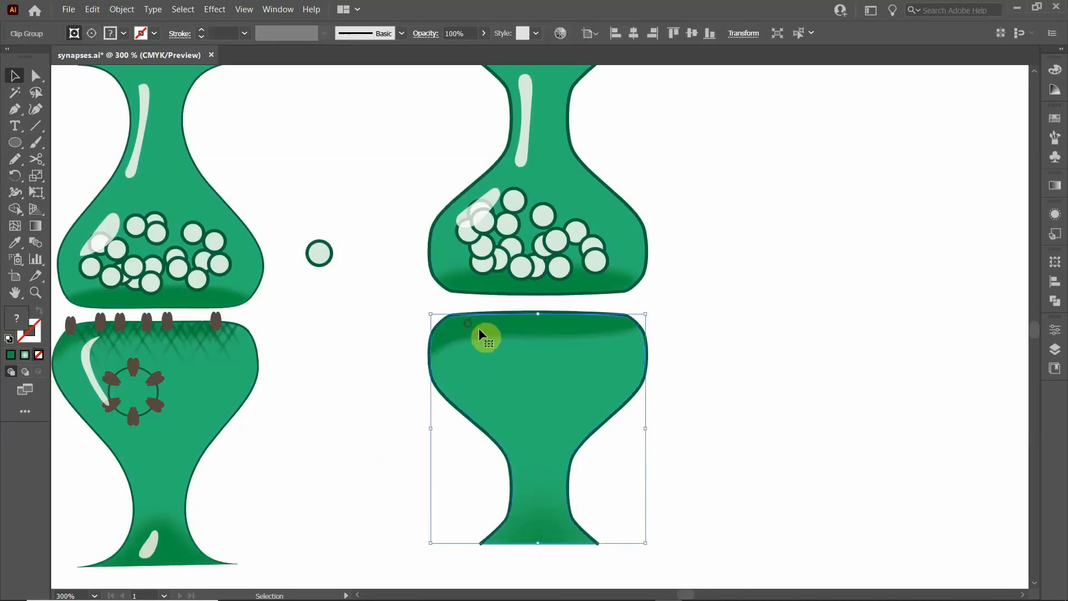
{"action": "double_click", "coordinate": [475, 331]}
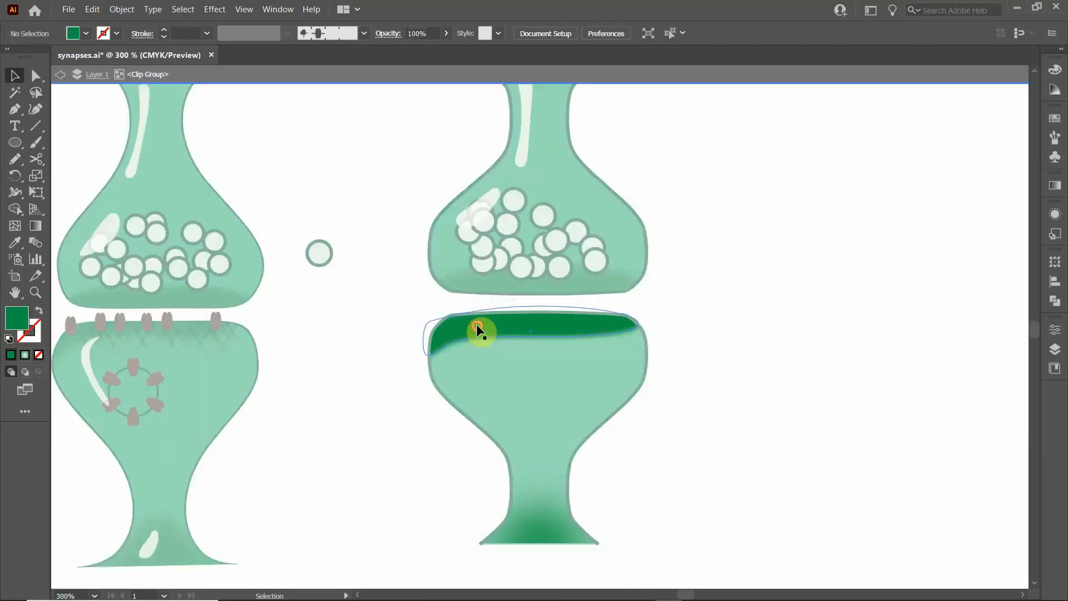
{"action": "left_click", "coordinate": [215, 10]}
{"action": "mouse_move", "coordinate": [236, 197]}
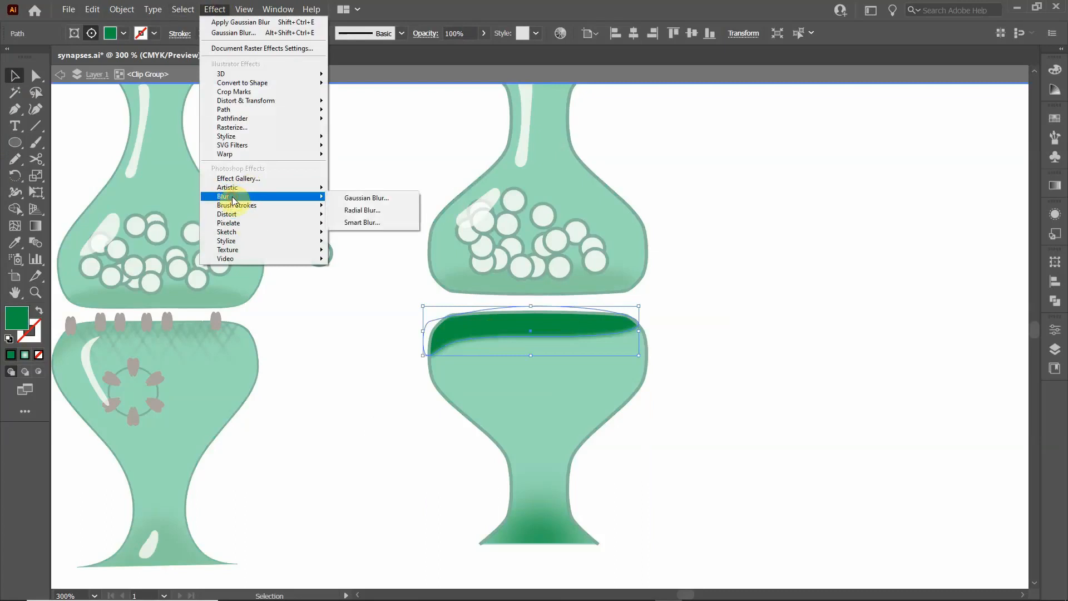
{"action": "left_click", "coordinate": [1055, 214]}
{"action": "left_click", "coordinate": [1055, 213]}
{"action": "left_click", "coordinate": [1057, 217]}
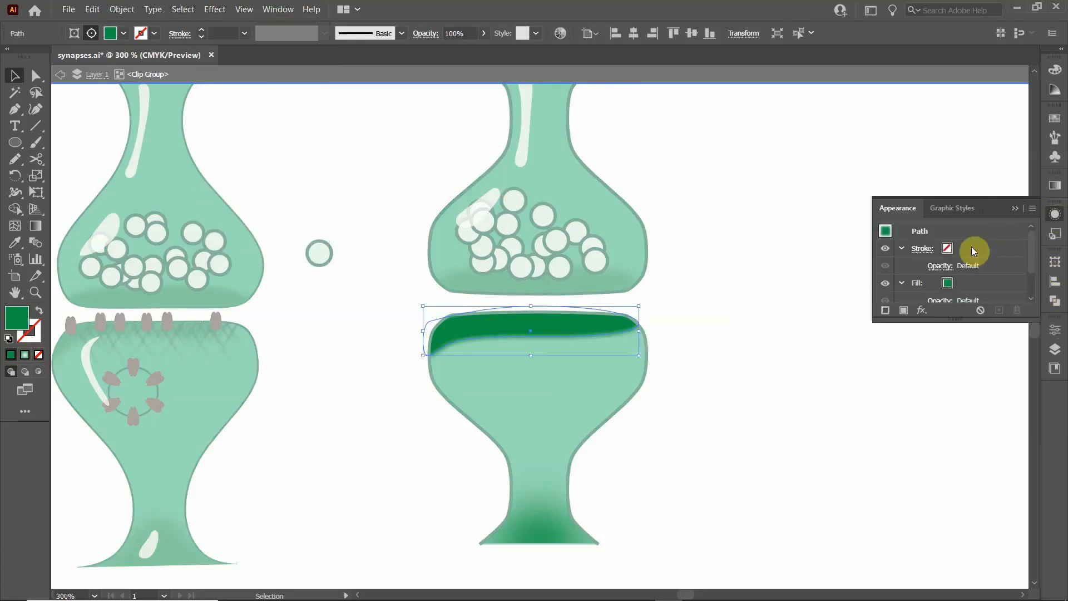
{"action": "scroll", "coordinate": [978, 267], "scroll_direction": "down", "scroll_amount": 2}
{"action": "left_click", "coordinate": [931, 277]}
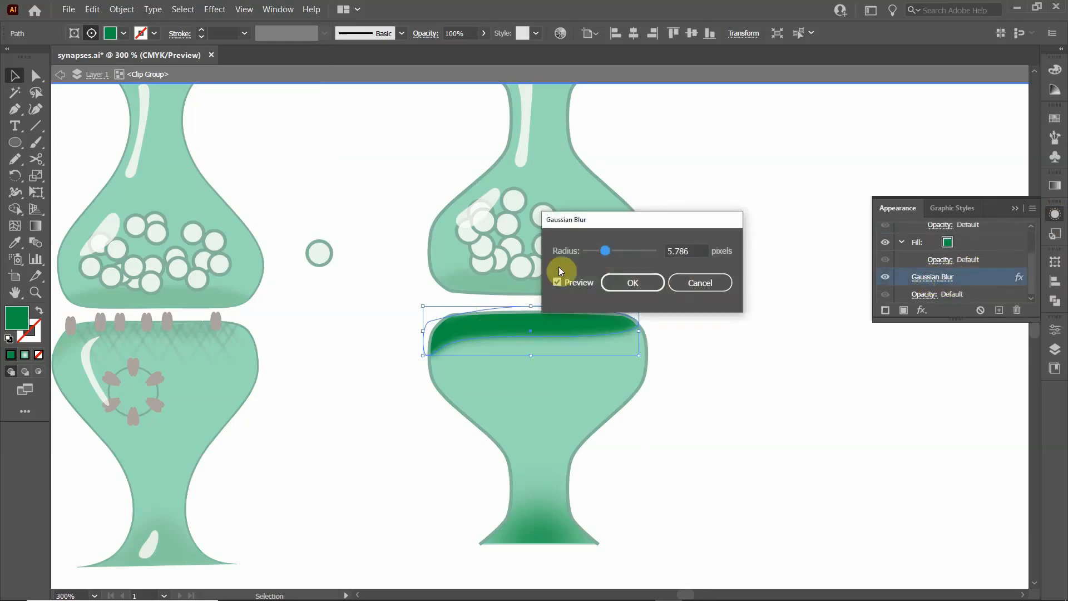
{"action": "left_click_drag", "start_coordinate": [607, 250], "coordinate": [621, 249]}
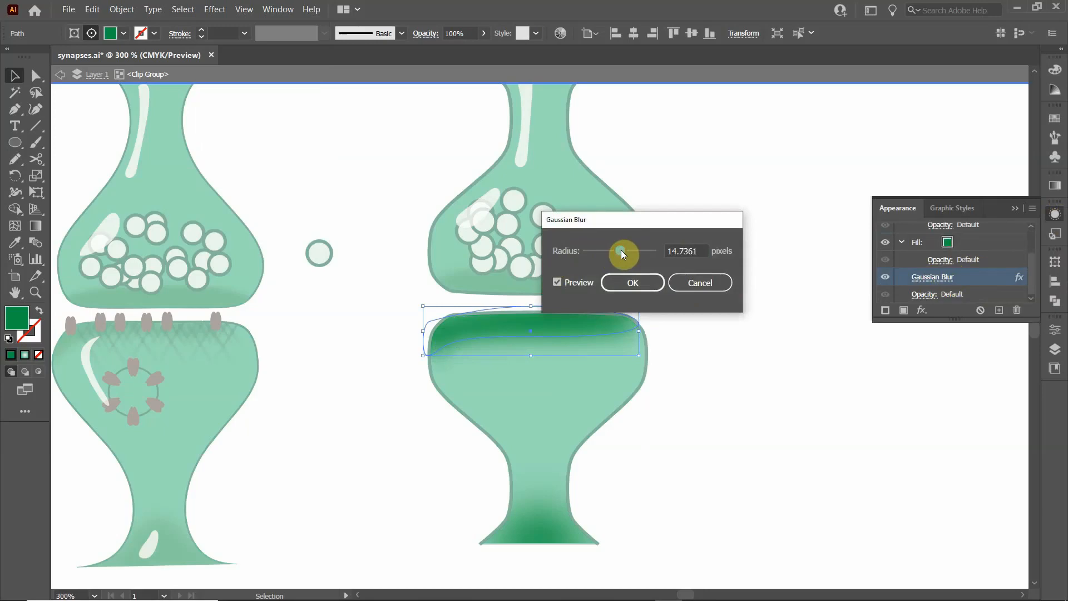
{"action": "left_click", "coordinate": [634, 283]}
{"action": "double_click", "coordinate": [732, 330]}
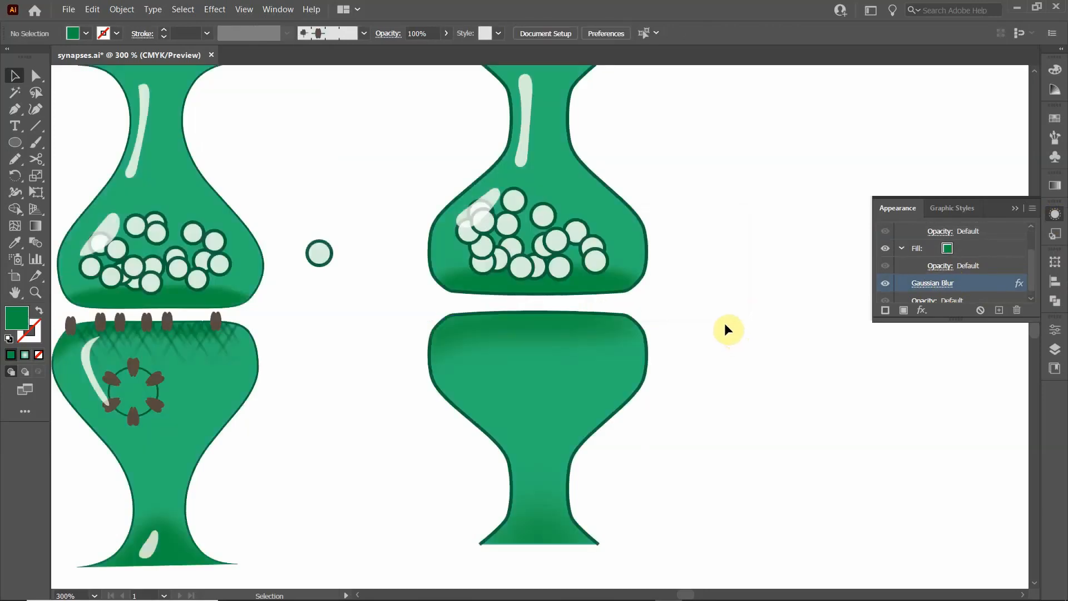
Step: Reduce the top shading's Gaussian Blur radius to about 9 pixels inside the lower clip group, then exit isolation mode
{"action": "double_click", "coordinate": [483, 332]}
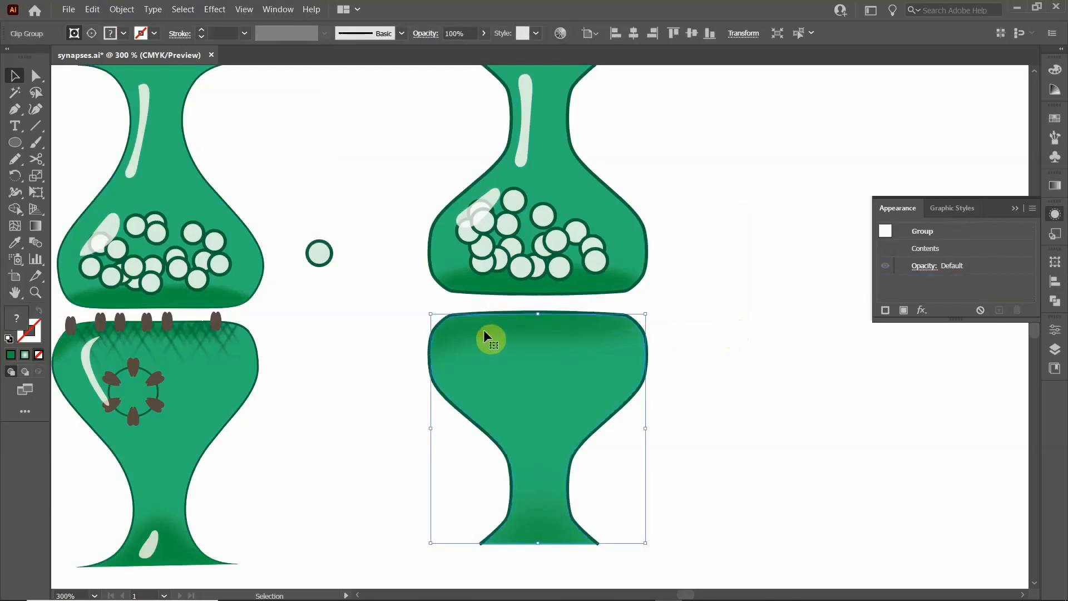
{"action": "left_click", "coordinate": [483, 330]}
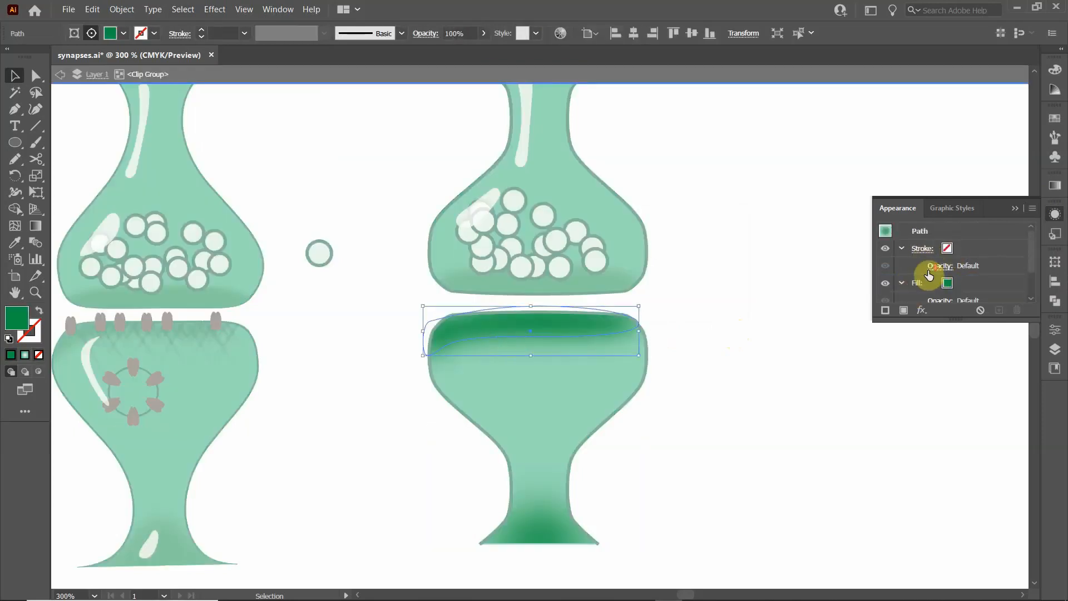
{"action": "scroll", "coordinate": [924, 283], "scroll_direction": "down", "scroll_amount": 1}
{"action": "left_click", "coordinate": [926, 284]}
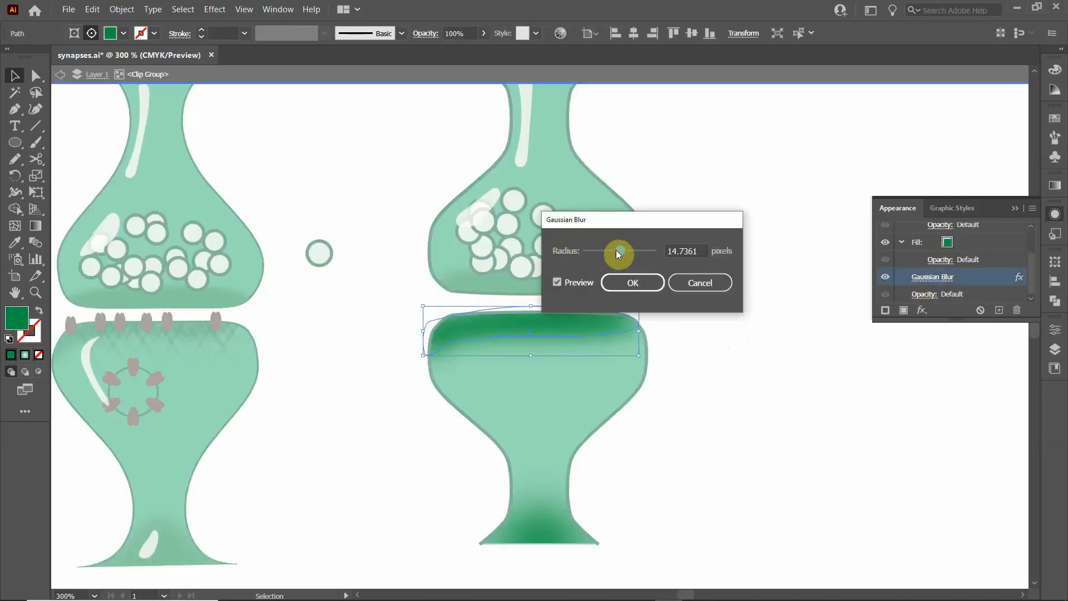
{"action": "left_click_drag", "start_coordinate": [619, 251], "coordinate": [616, 250]}
{"action": "left_click", "coordinate": [635, 284]}
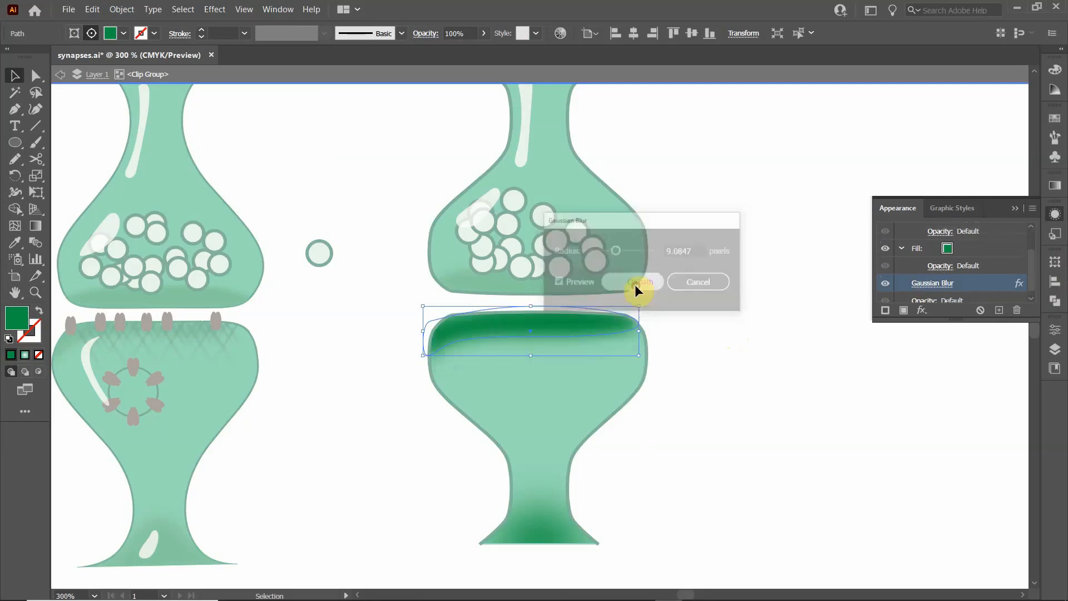
{"action": "left_click", "coordinate": [693, 291]}
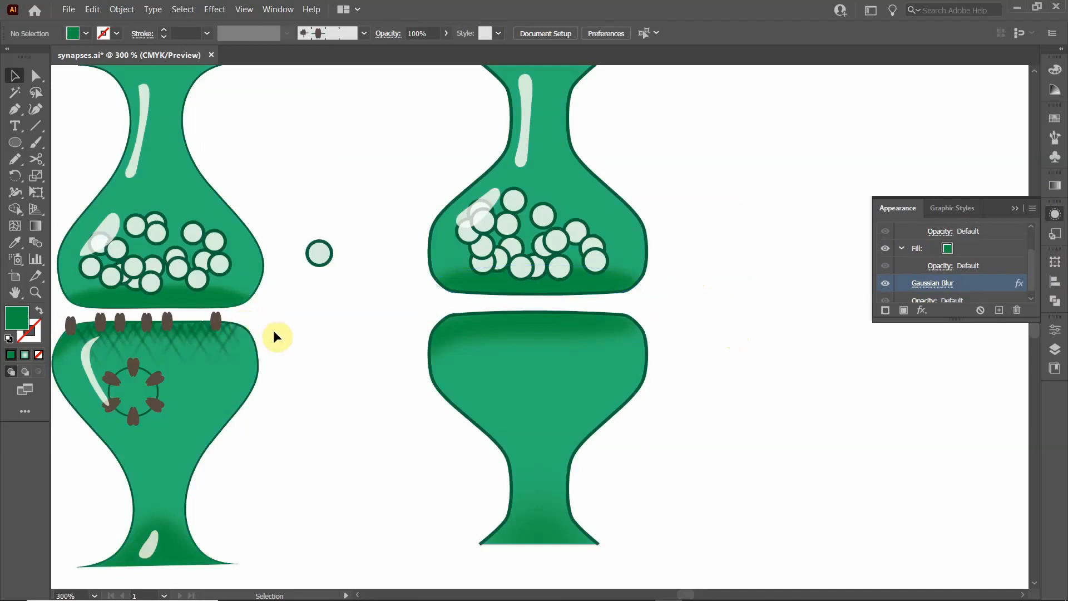
Step: Draw a narrow upright ellipse about 2.6 by 7.1 pt between the two synapse drawings and fill it dark brown
{"action": "scroll", "coordinate": [305, 317], "scroll_direction": "down", "scroll_amount": 1}
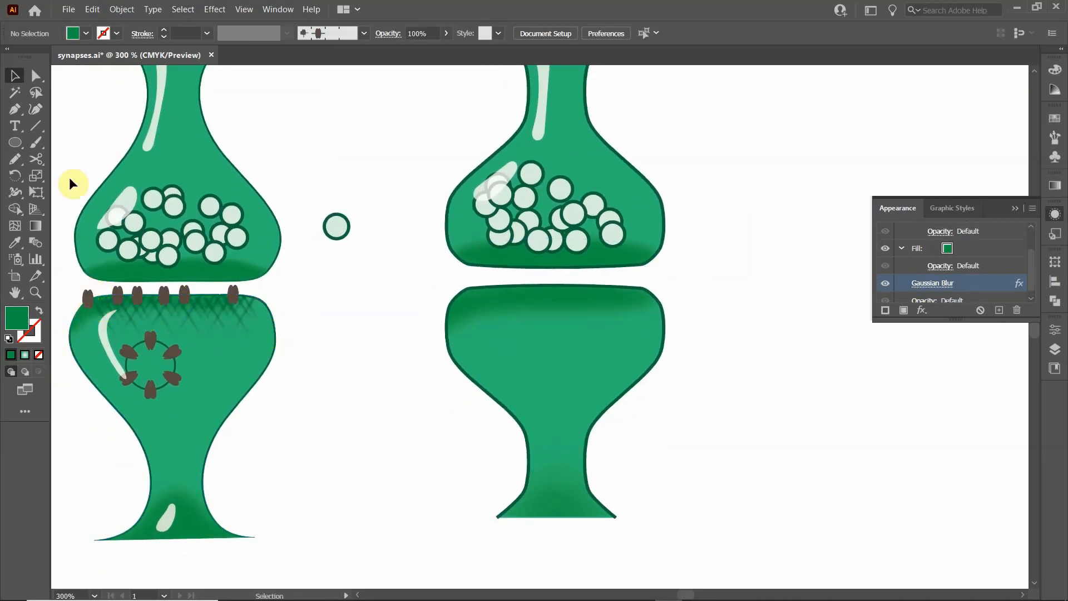
{"action": "left_click", "coordinate": [20, 146]}
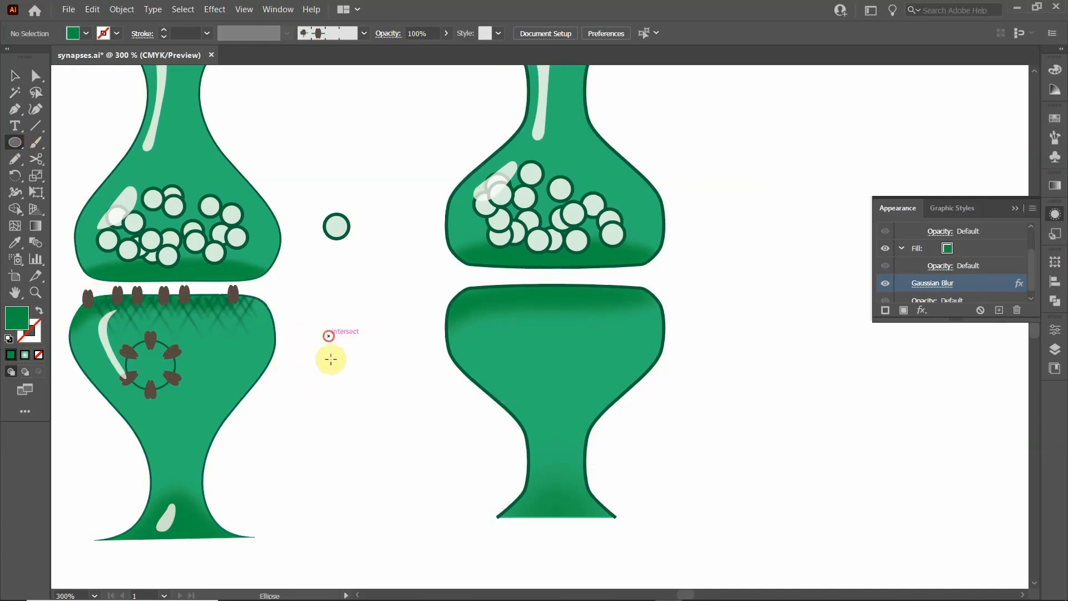
{"action": "left_click_drag", "start_coordinate": [330, 338], "coordinate": [334, 358]}
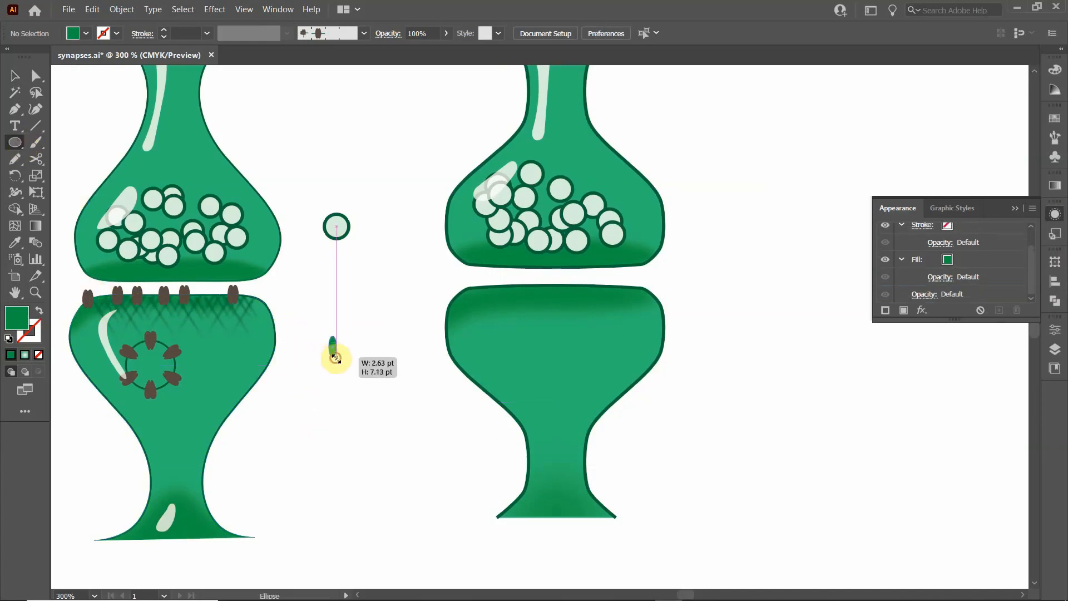
{"action": "scroll", "coordinate": [333, 358], "scroll_direction": "up", "scroll_amount": 4}
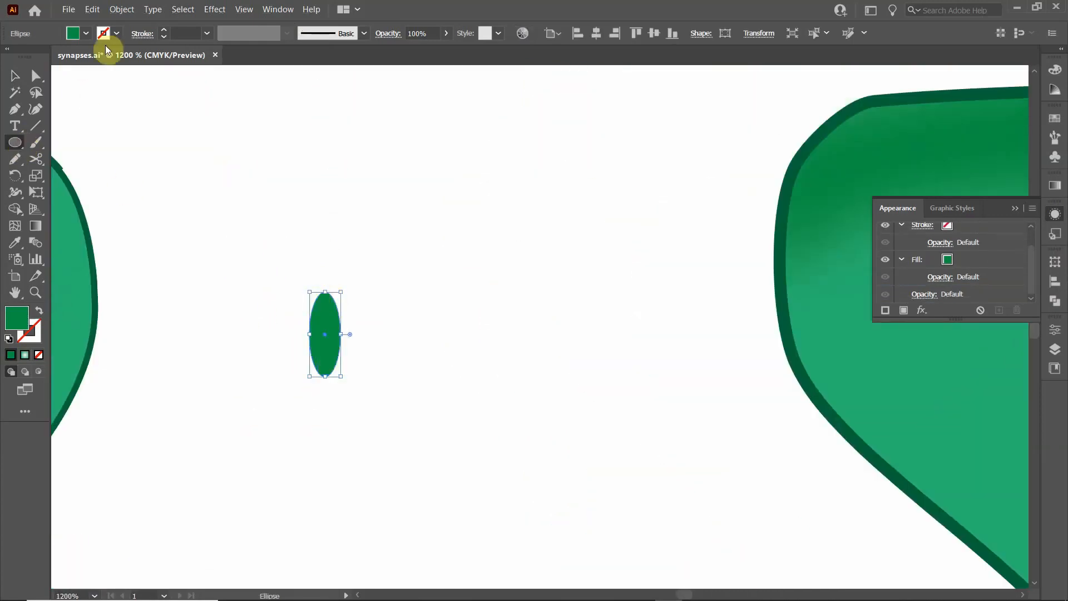
{"action": "left_click", "coordinate": [84, 34]}
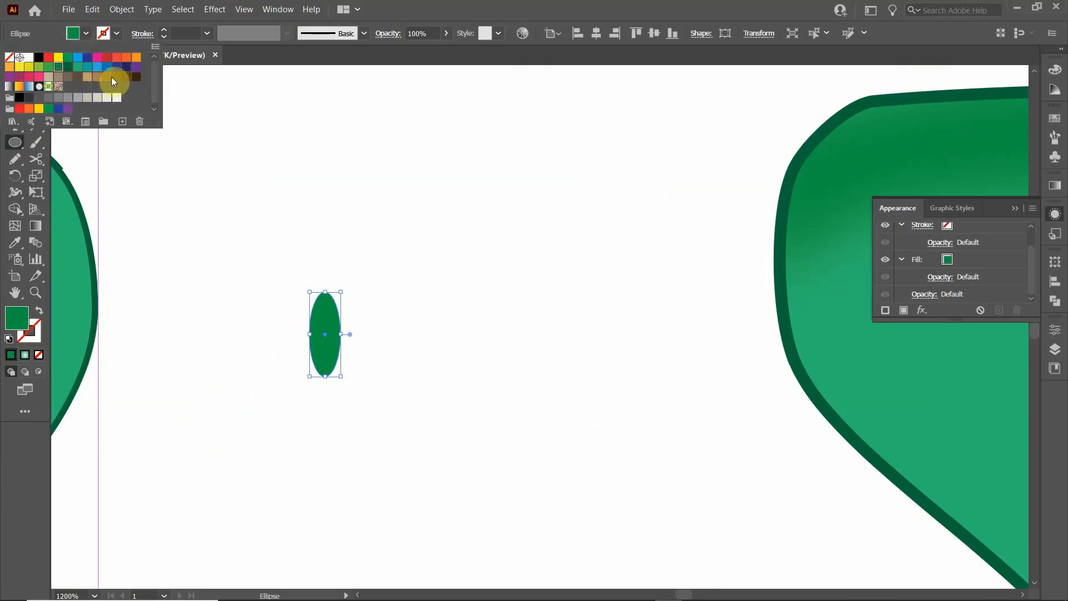
{"action": "left_click", "coordinate": [136, 77]}
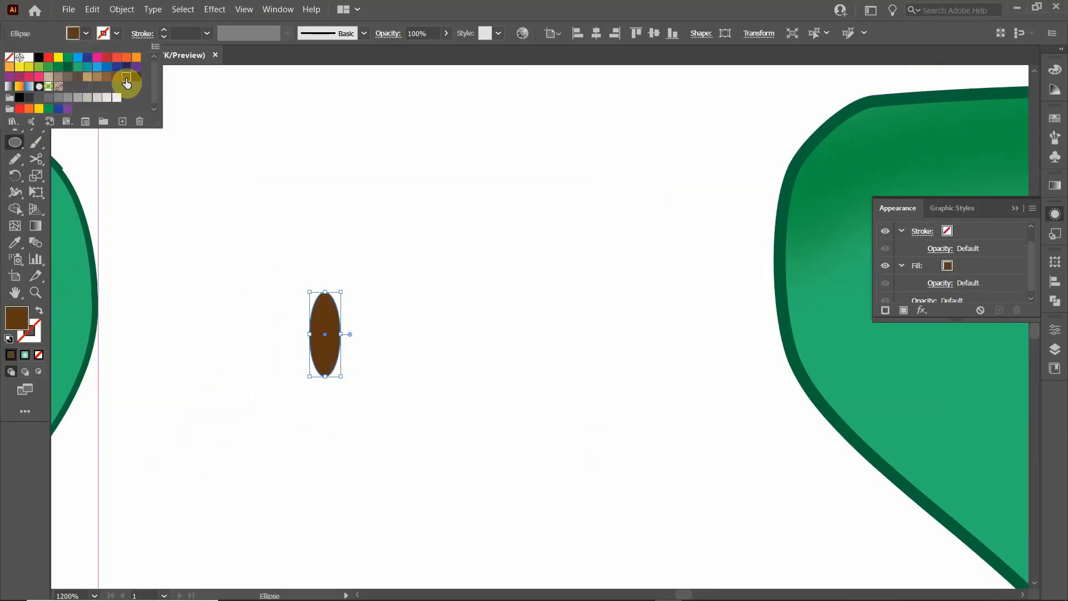
Step: Duplicate the dark brown ellipse slightly to its right so that the two ellipses overlap as a receptor pair
{"action": "left_click", "coordinate": [53, 33]}
{"action": "left_click", "coordinate": [16, 76]}
{"action": "left_click", "coordinate": [365, 160]}
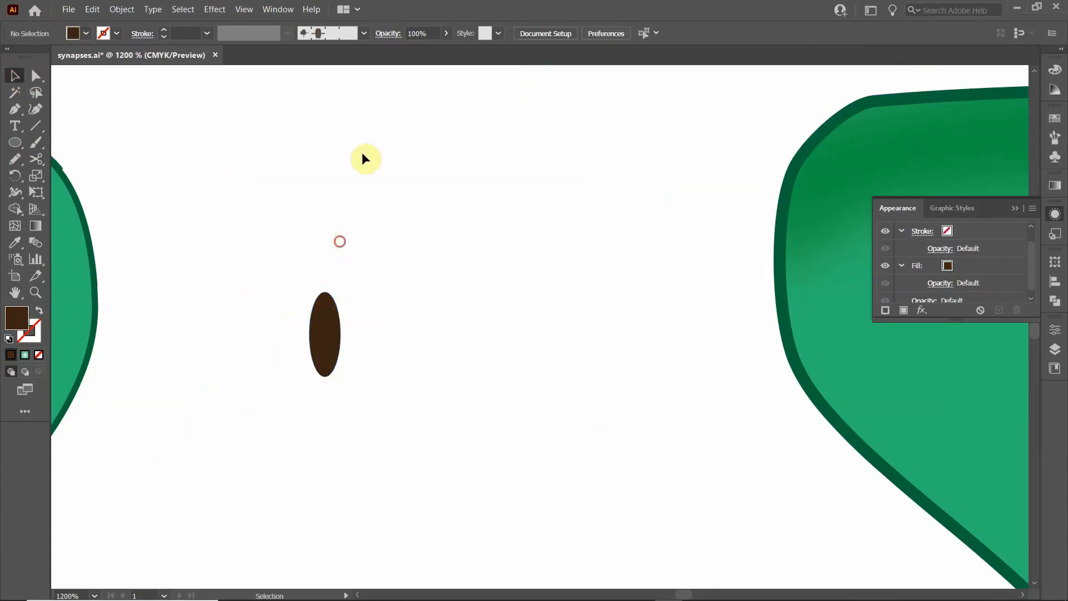
{"action": "left_click", "coordinate": [322, 372]}
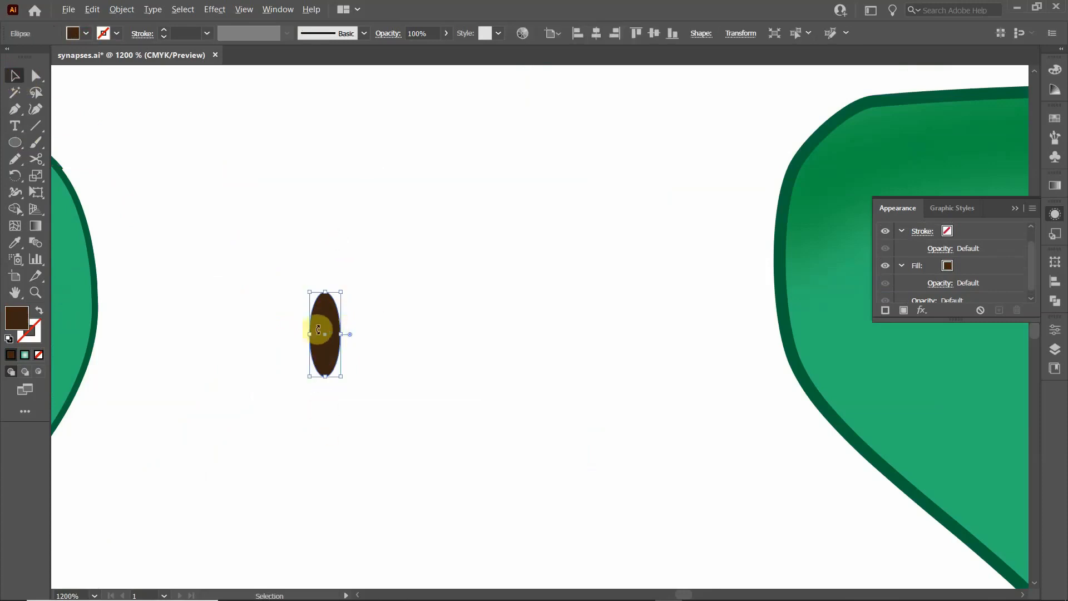
{"action": "left_click_drag", "start_coordinate": [325, 330], "coordinate": [343, 331]}
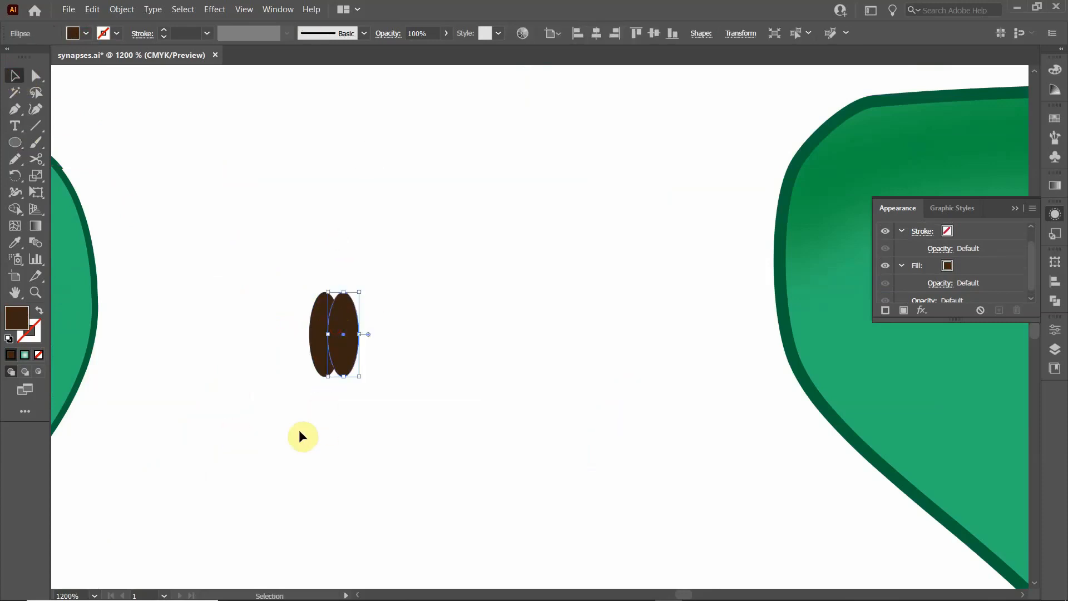
{"action": "left_click", "coordinate": [280, 322]}
Step: Create a pattern brush from the two overlapping brown ellipses, keeping the name Pattern Brush 2 and the default options
{"action": "scroll", "coordinate": [351, 374], "scroll_direction": "down", "scroll_amount": 4}
{"action": "scroll", "coordinate": [351, 376], "scroll_direction": "up", "scroll_amount": 3}
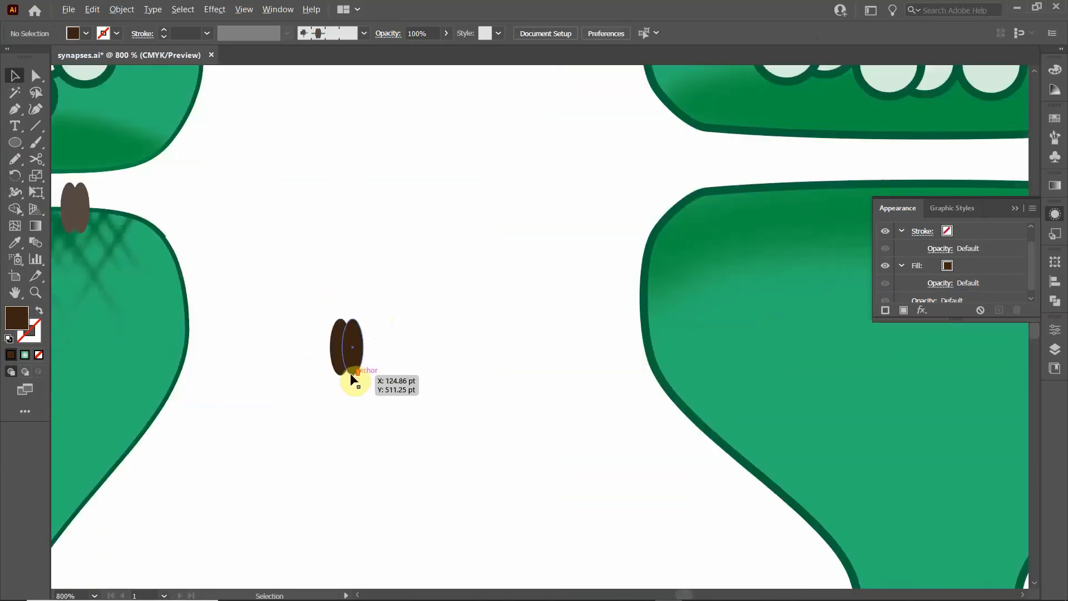
{"action": "left_click_drag", "start_coordinate": [289, 270], "coordinate": [390, 426]}
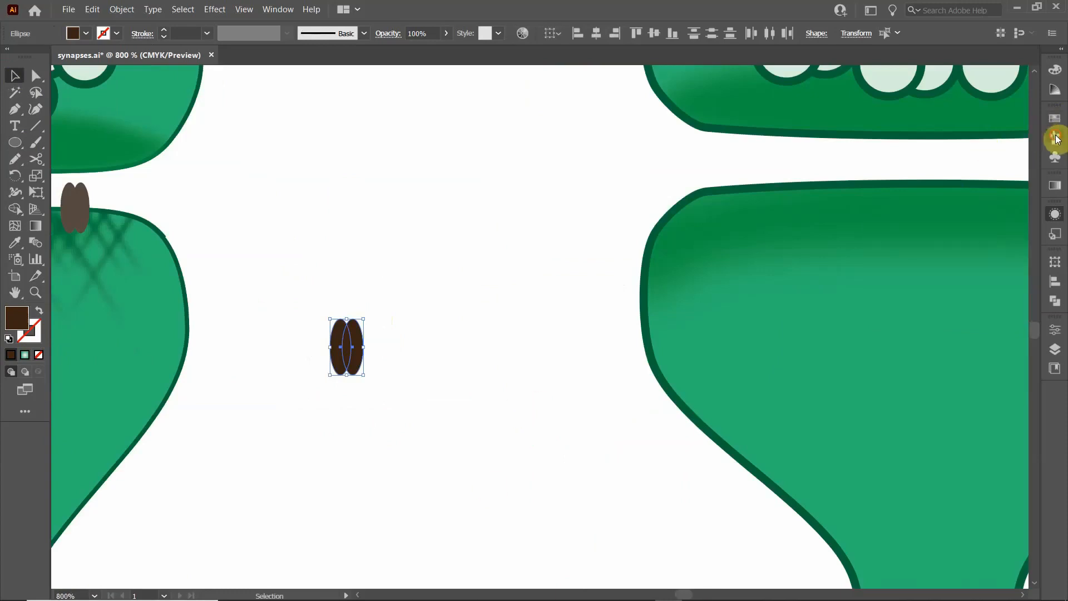
{"action": "left_click", "coordinate": [1055, 137]}
{"action": "mouse_move", "coordinate": [326, 354]}
{"action": "left_mouse_down"}
{"action": "mouse_move", "coordinate": [682, 272]}
{"action": "mouse_move", "coordinate": [889, 196]}
{"action": "mouse_move", "coordinate": [958, 139]}
{"action": "left_mouse_up"}
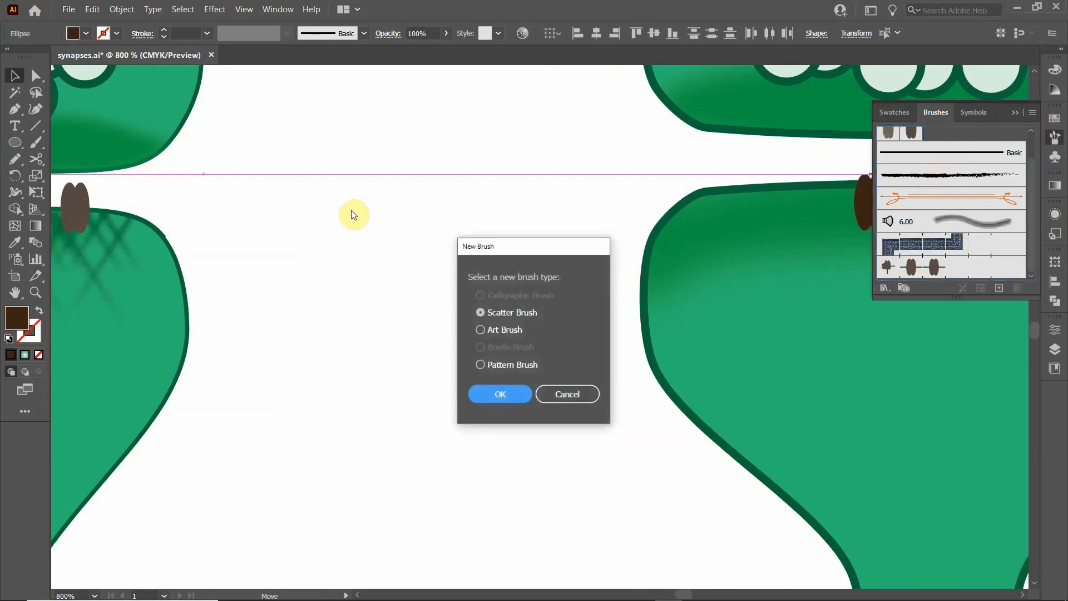
{"action": "left_click", "coordinate": [569, 395]}
{"action": "mouse_move", "coordinate": [336, 335]}
{"action": "left_mouse_down"}
{"action": "mouse_move", "coordinate": [572, 269]}
{"action": "mouse_move", "coordinate": [954, 196]}
{"action": "mouse_move", "coordinate": [1001, 162]}
{"action": "mouse_move", "coordinate": [986, 140]}
{"action": "left_mouse_up"}
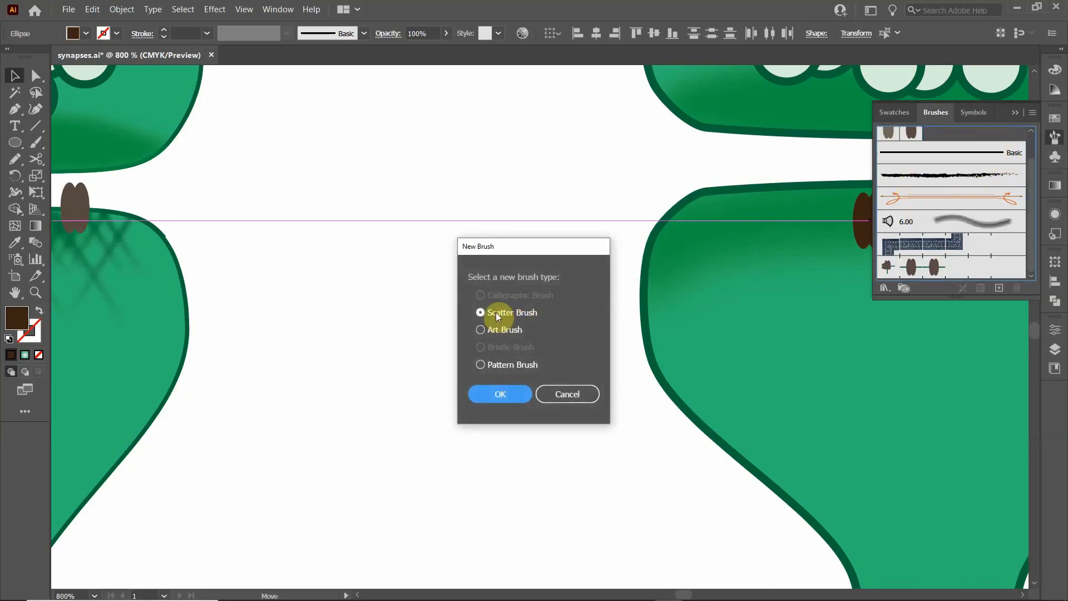
{"action": "left_click", "coordinate": [511, 389]}
{"action": "left_click", "coordinate": [481, 365]}
{"action": "left_click", "coordinate": [508, 391]}
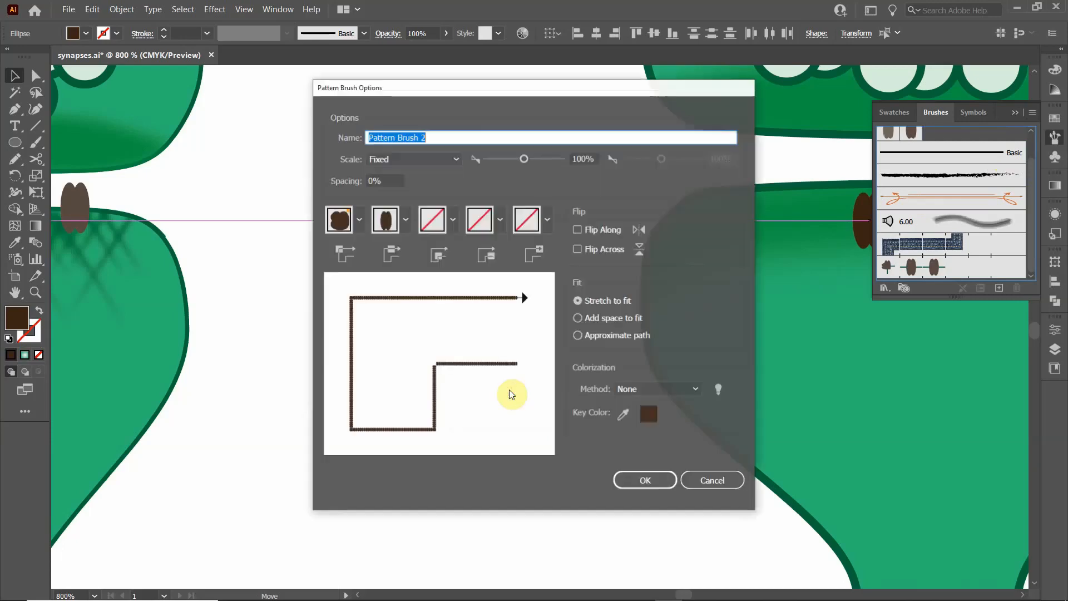
{"action": "left_click", "coordinate": [641, 480]}
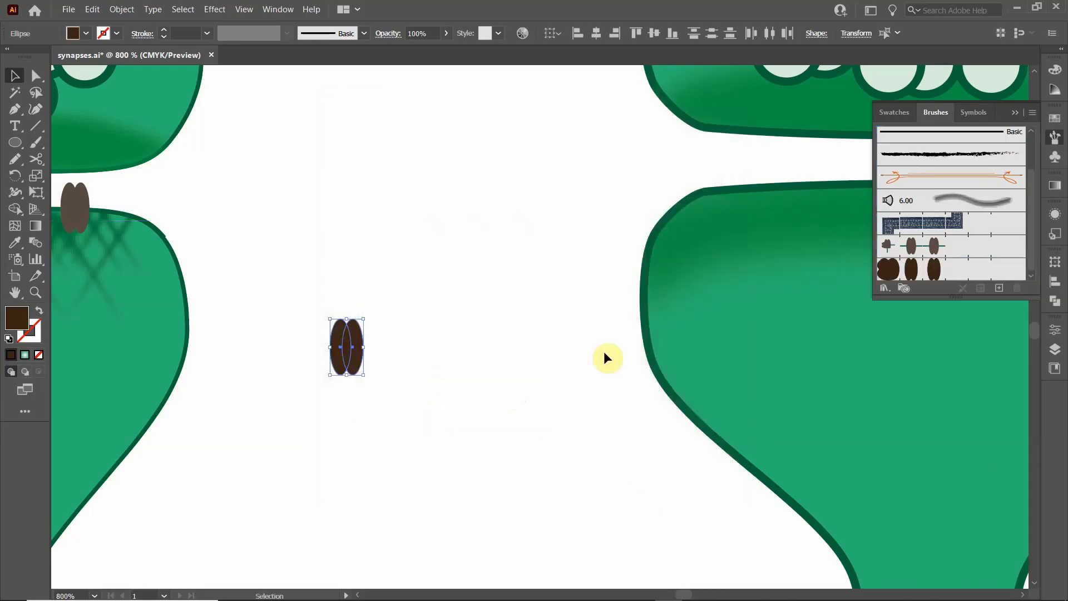
Step: Draw a straight line about 58 pt long between the two upper corners of the right drawing's lower terminal
{"action": "left_click", "coordinate": [589, 322]}
{"action": "left_click_drag", "start_coordinate": [590, 322], "coordinate": [236, 409]}
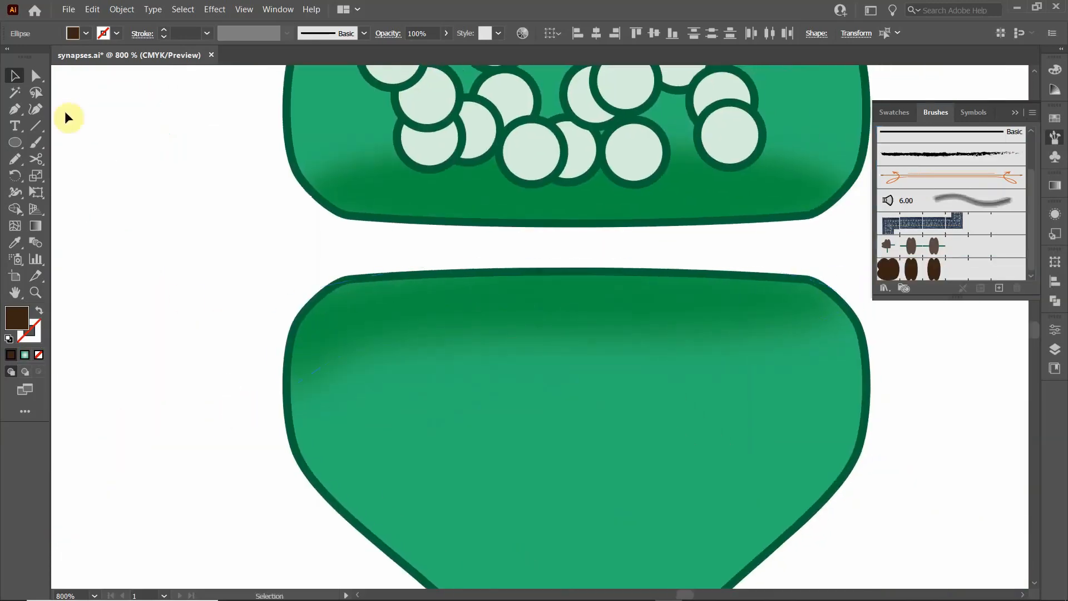
{"action": "left_click", "coordinate": [33, 128]}
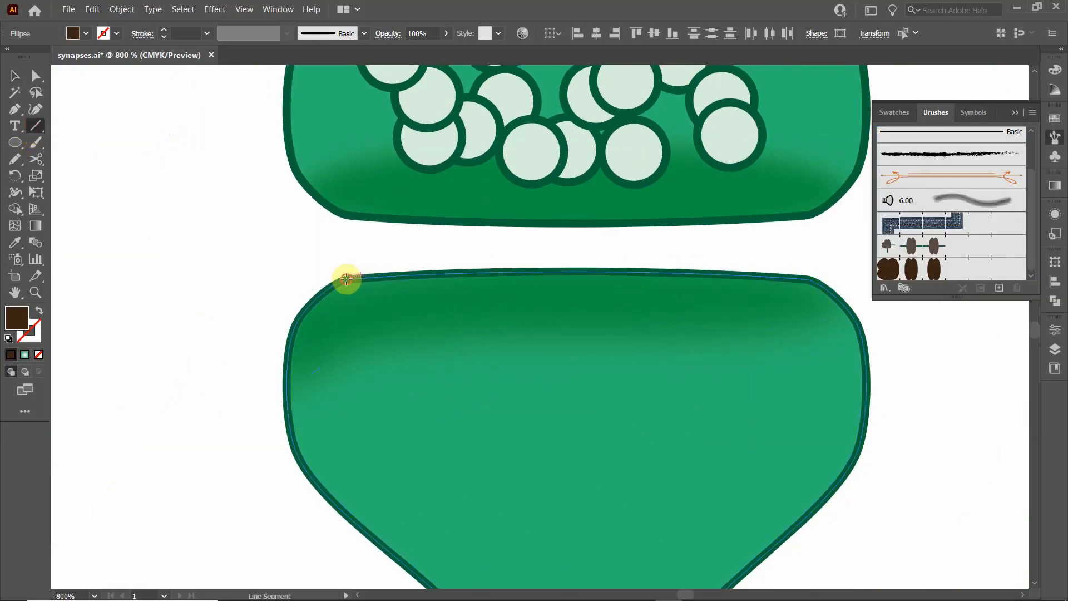
{"action": "left_click_drag", "start_coordinate": [346, 279], "coordinate": [806, 279]}
Step: Convert both end anchors of the line to smooth points and bend it to follow the lower terminal's curved top edge
{"action": "left_click", "coordinate": [36, 75]}
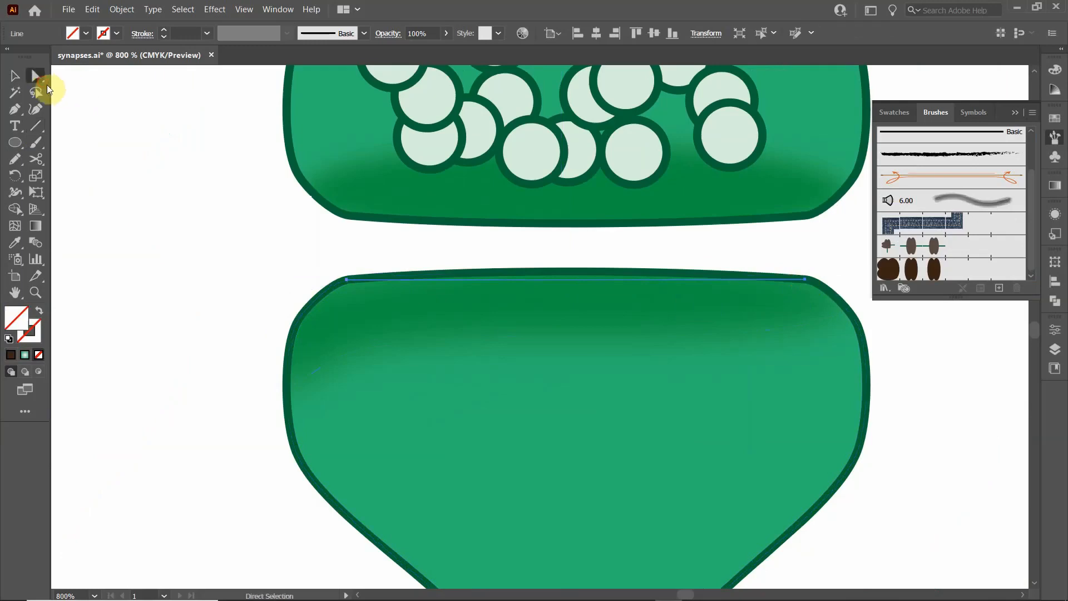
{"action": "mouse_move", "coordinate": [350, 283]}
{"action": "left_mouse_down"}
{"action": "mouse_move", "coordinate": [394, 298]}
{"action": "mouse_move", "coordinate": [347, 281]}
{"action": "left_mouse_up"}
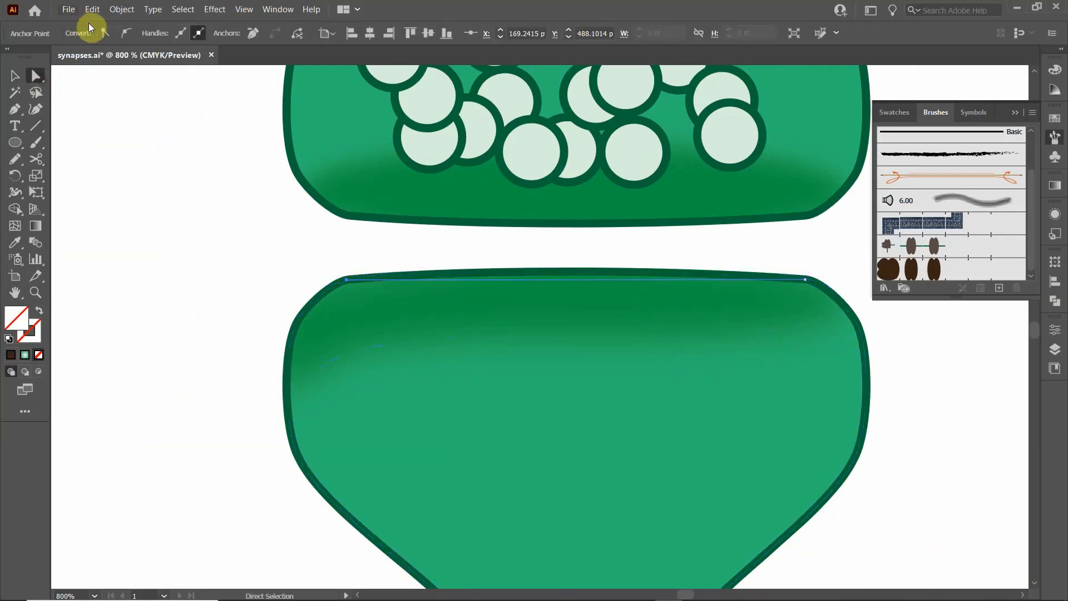
{"action": "left_click", "coordinate": [128, 33]}
{"action": "left_click_drag", "start_coordinate": [346, 167], "coordinate": [442, 258]}
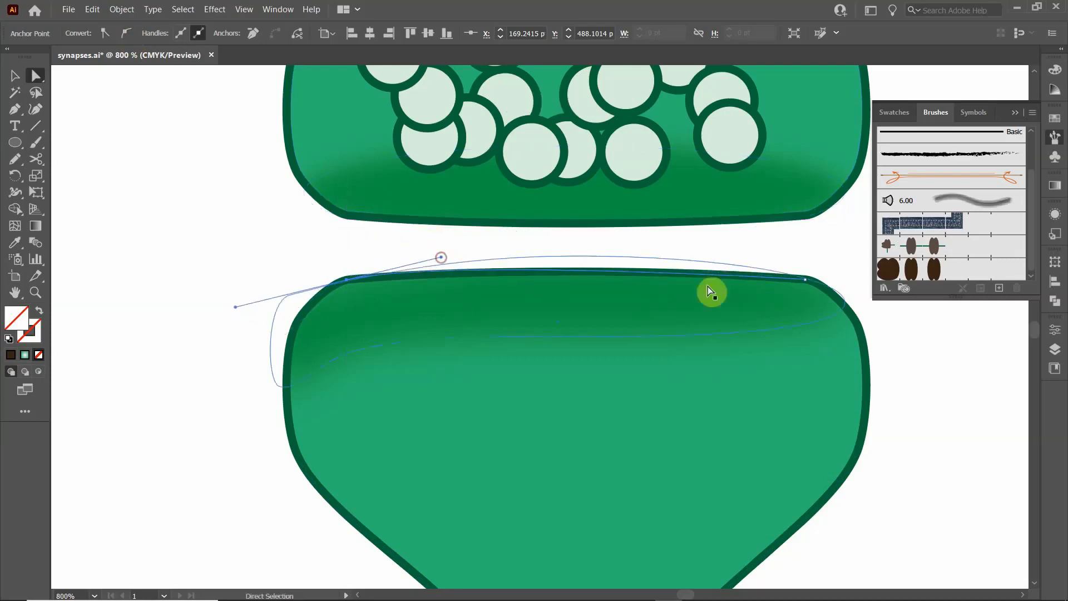
{"action": "left_click", "coordinate": [805, 284]}
{"action": "left_click", "coordinate": [128, 33]}
{"action": "mouse_move", "coordinate": [718, 277]}
{"action": "left_mouse_down"}
{"action": "mouse_move", "coordinate": [589, 239]}
{"action": "mouse_move", "coordinate": [801, 199]}
{"action": "mouse_move", "coordinate": [806, 169]}
{"action": "mouse_move", "coordinate": [700, 268]}
{"action": "mouse_move", "coordinate": [649, 289]}
{"action": "mouse_move", "coordinate": [940, 271]}
{"action": "left_mouse_up"}
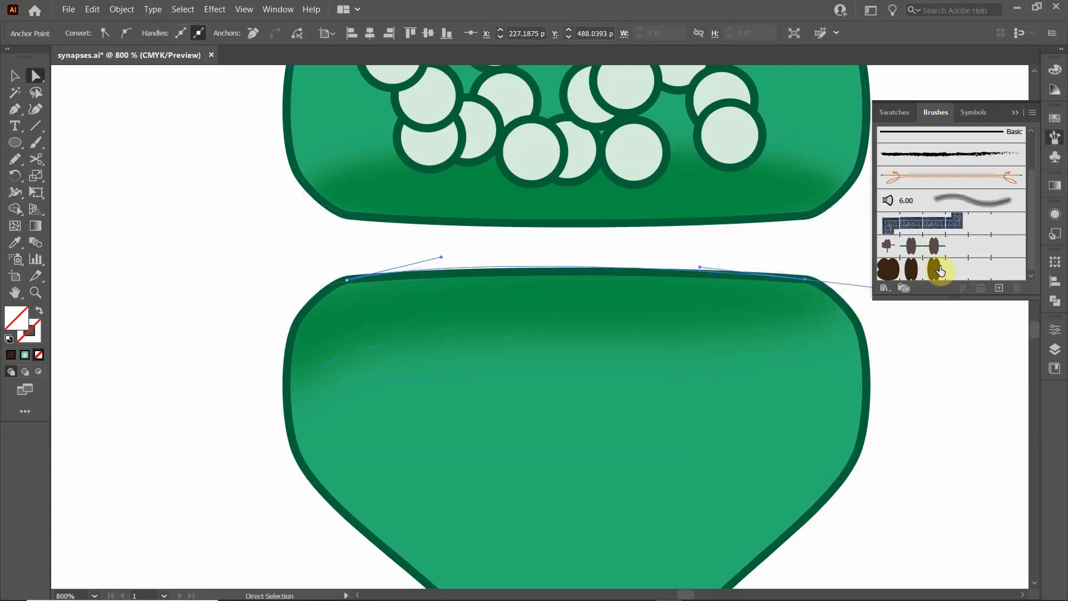
Step: Apply Pattern Brush 2 to the curved line, set the brush spacing to 100% and update the existing strokes
{"action": "left_click", "coordinate": [941, 271]}
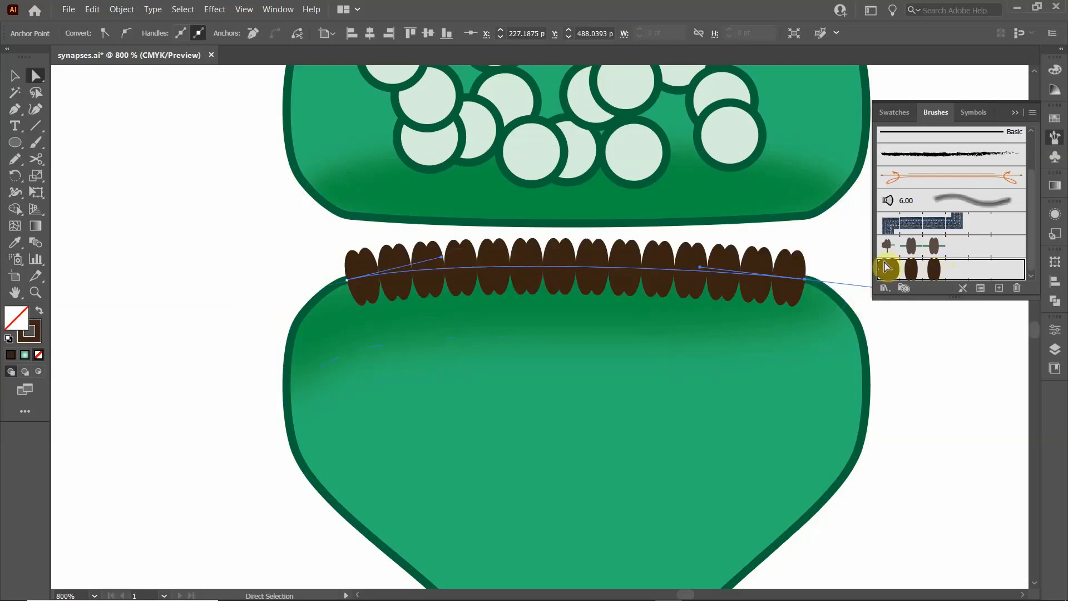
{"action": "double_click", "coordinate": [913, 270]}
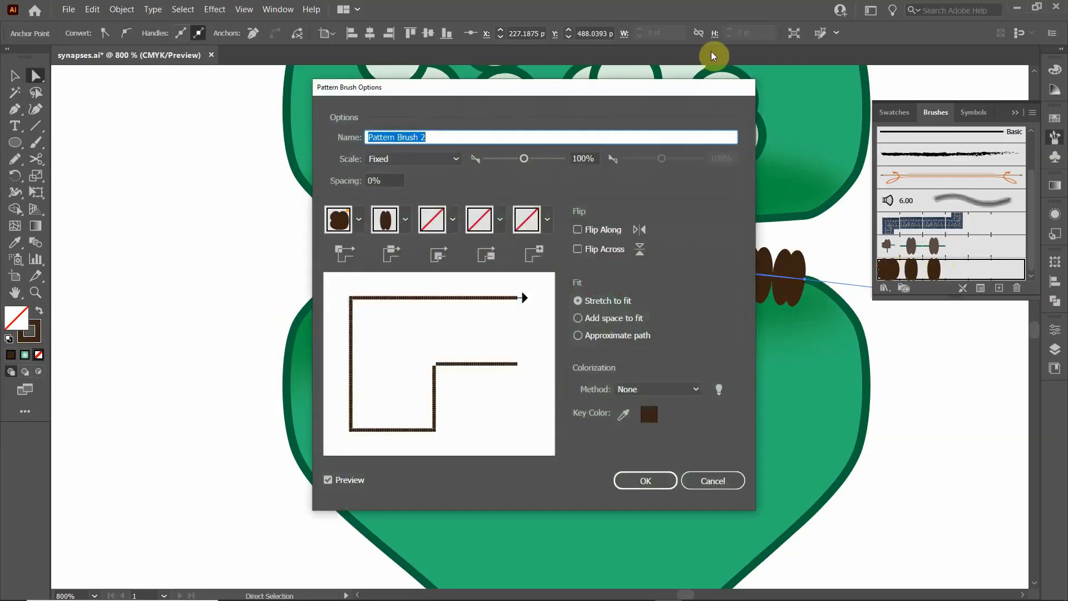
{"action": "left_click", "coordinate": [706, 480]}
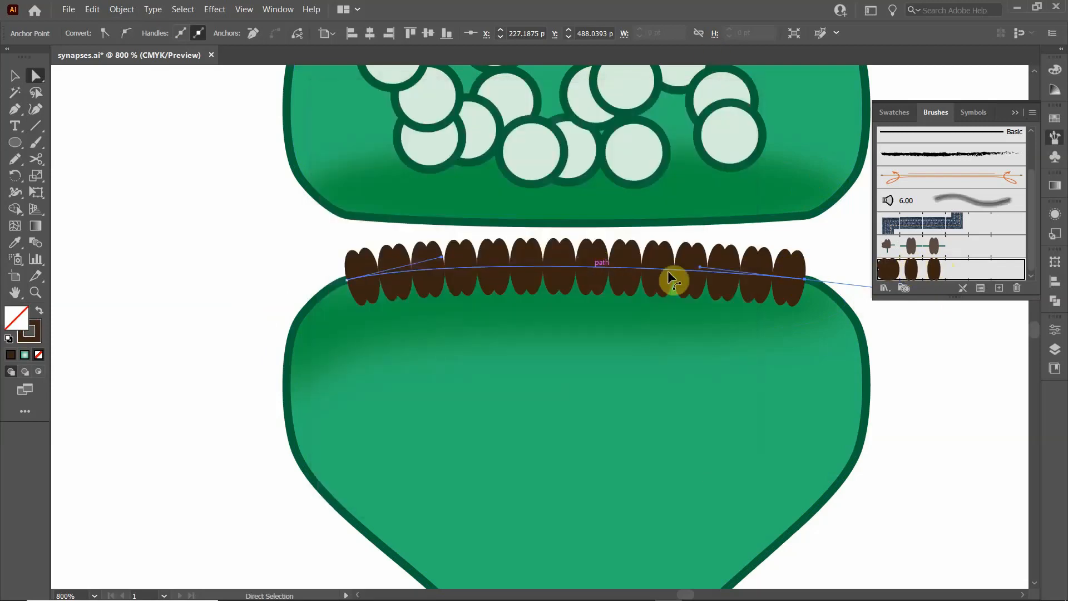
{"action": "double_click", "coordinate": [962, 271]}
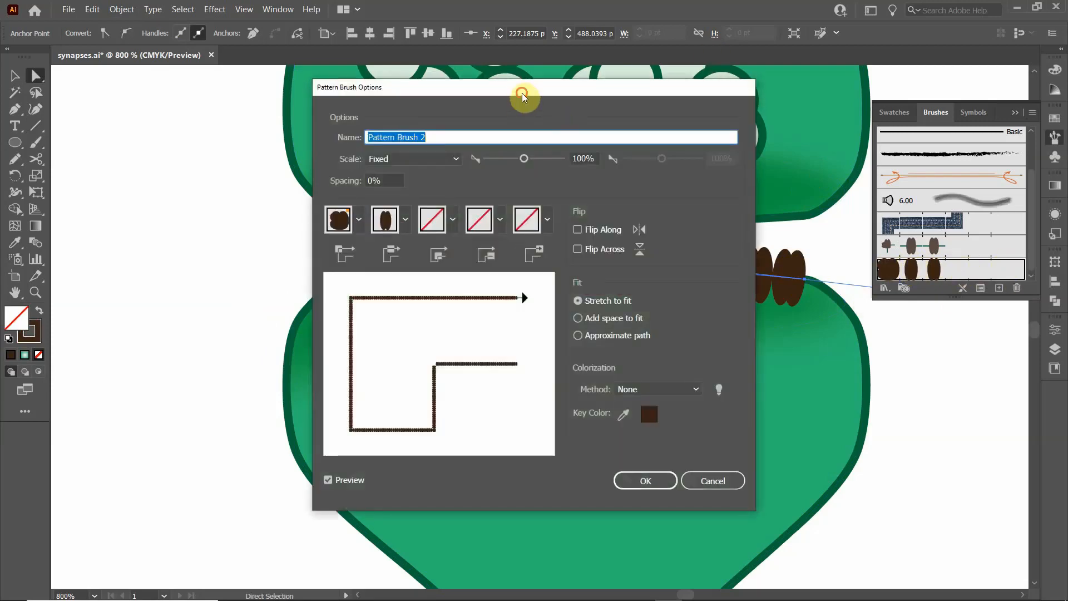
{"action": "left_click_drag", "start_coordinate": [520, 101], "coordinate": [289, 111]}
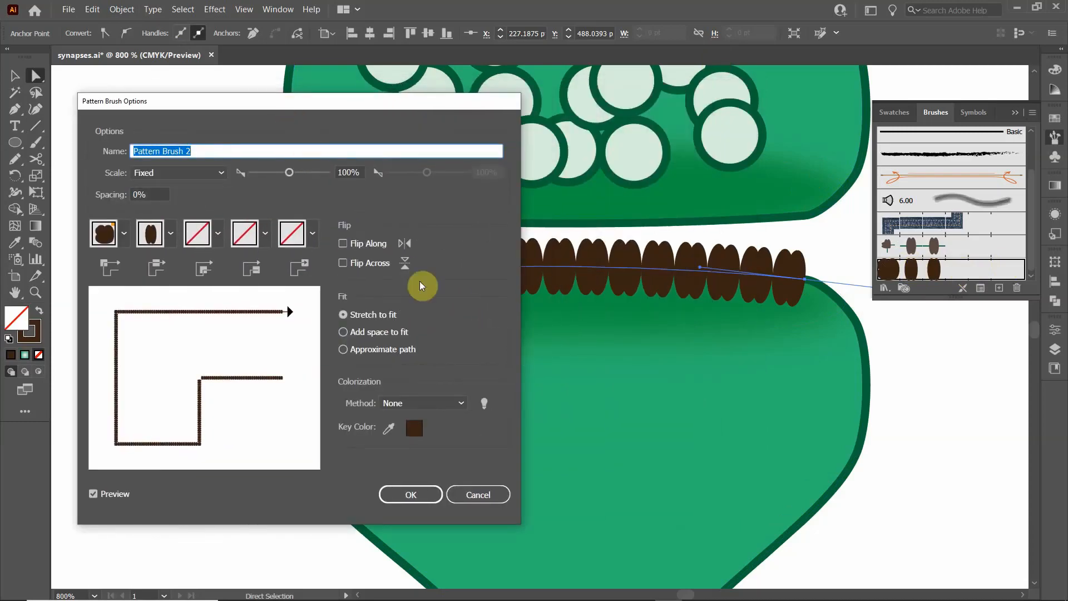
{"action": "left_click", "coordinate": [149, 196]}
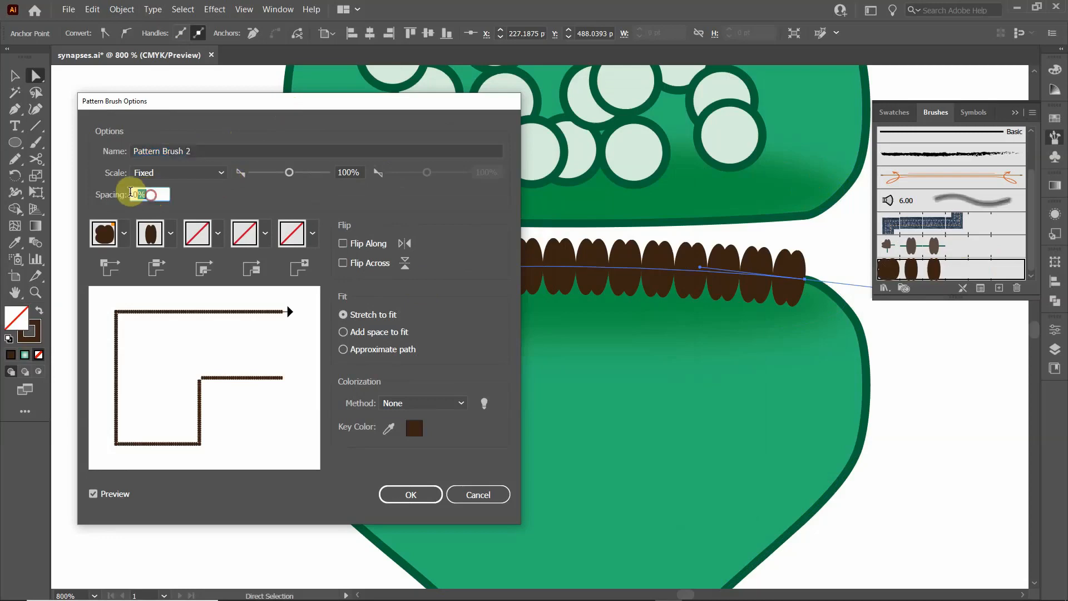
{"action": "type", "text": "100"}
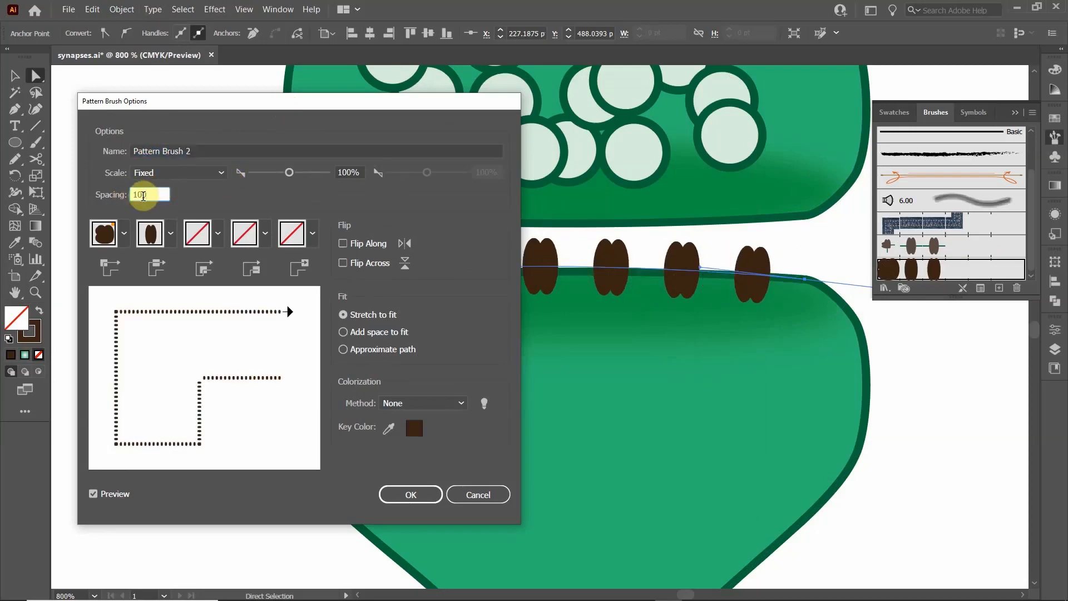
{"action": "left_click", "coordinate": [410, 495]}
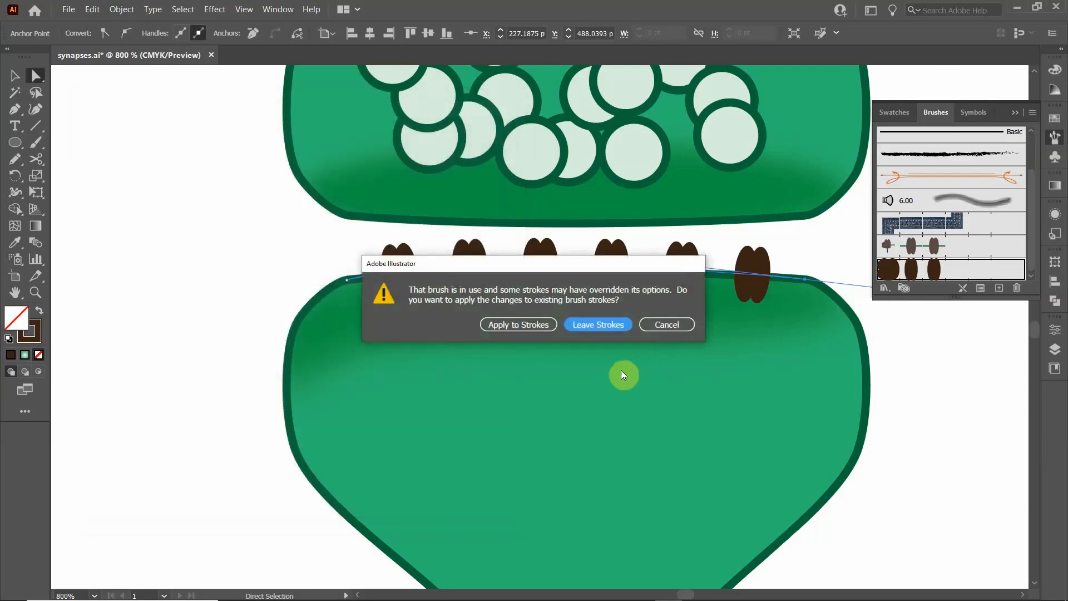
{"action": "left_click", "coordinate": [524, 325]}
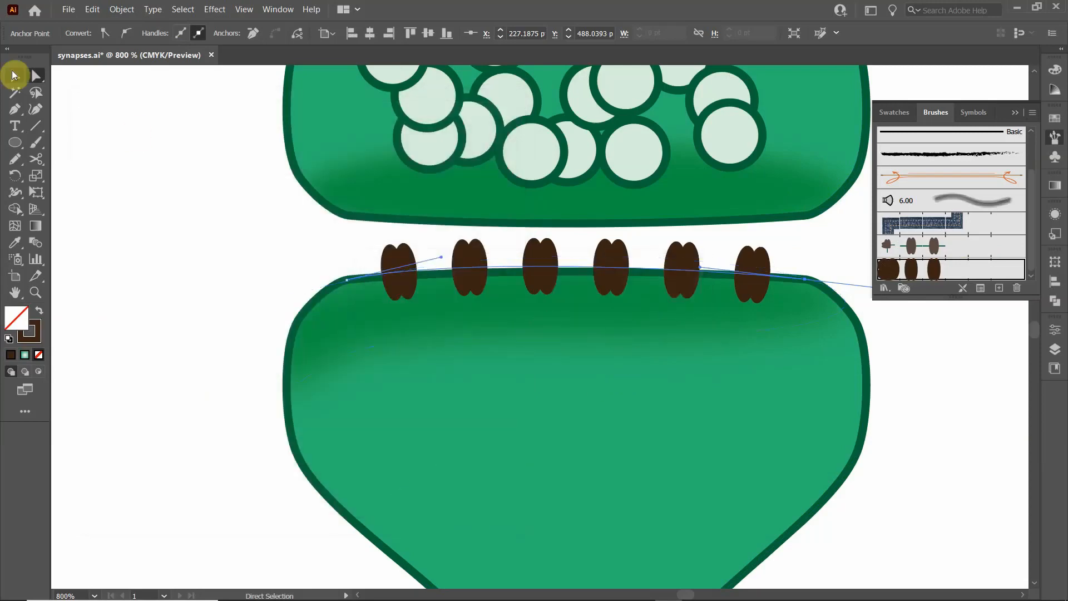
{"action": "left_click", "coordinate": [17, 76]}
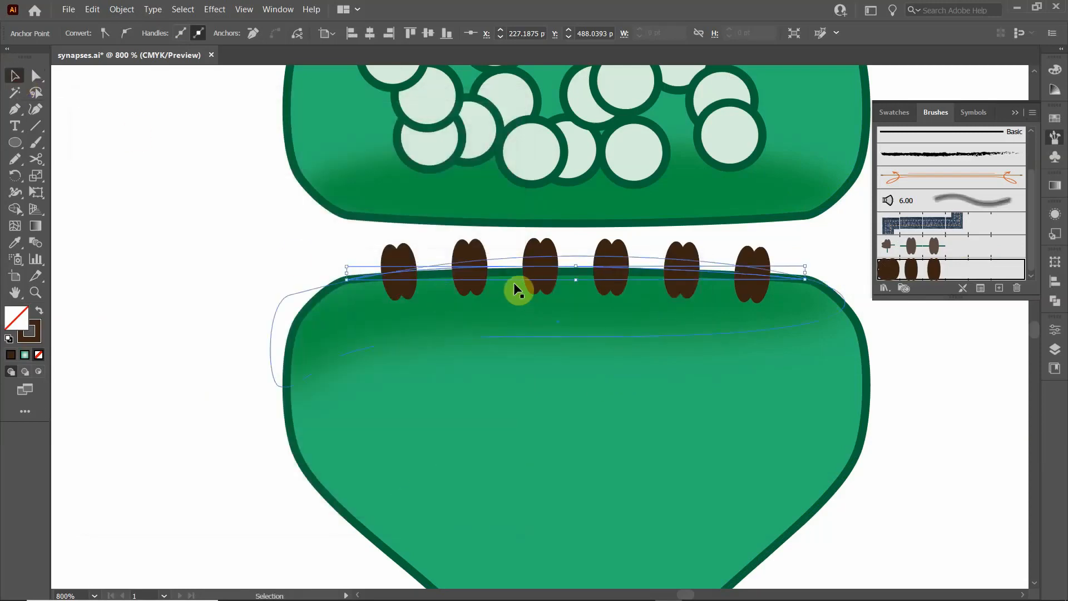
{"action": "left_click", "coordinate": [232, 291]}
Step: Isolate the clip group of the right drawing's lower terminal for editing near its receptors
{"action": "scroll", "coordinate": [214, 289], "scroll_direction": "down", "scroll_amount": 3}
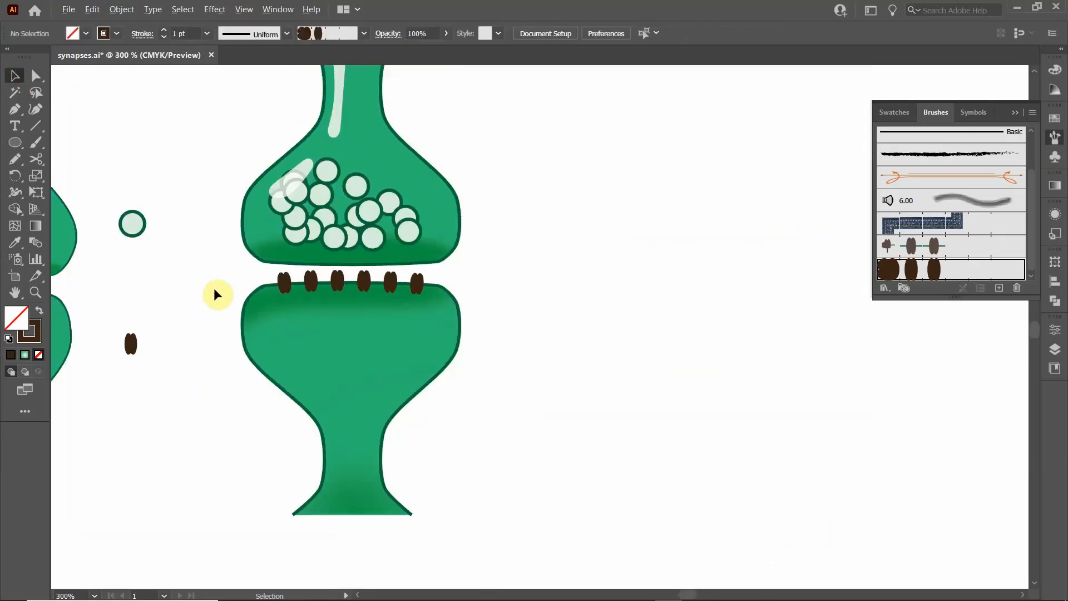
{"action": "left_click_drag", "start_coordinate": [343, 302], "coordinate": [572, 322]}
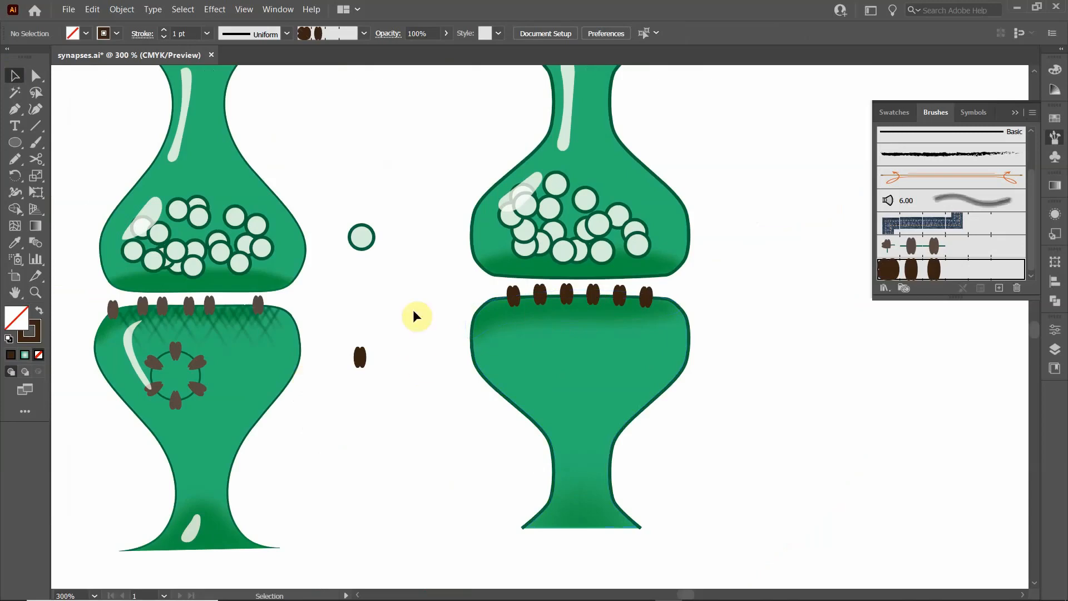
{"action": "left_click_drag", "start_coordinate": [359, 298], "coordinate": [193, 317]}
{"action": "double_click", "coordinate": [489, 316]}
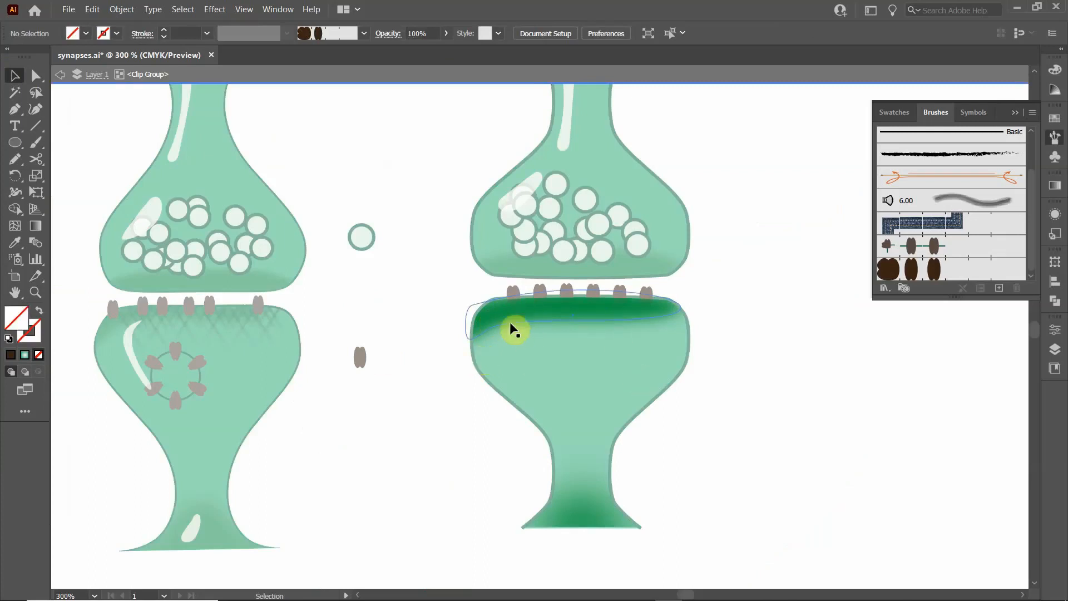
{"action": "scroll", "coordinate": [553, 349], "scroll_direction": "up", "scroll_amount": 2}
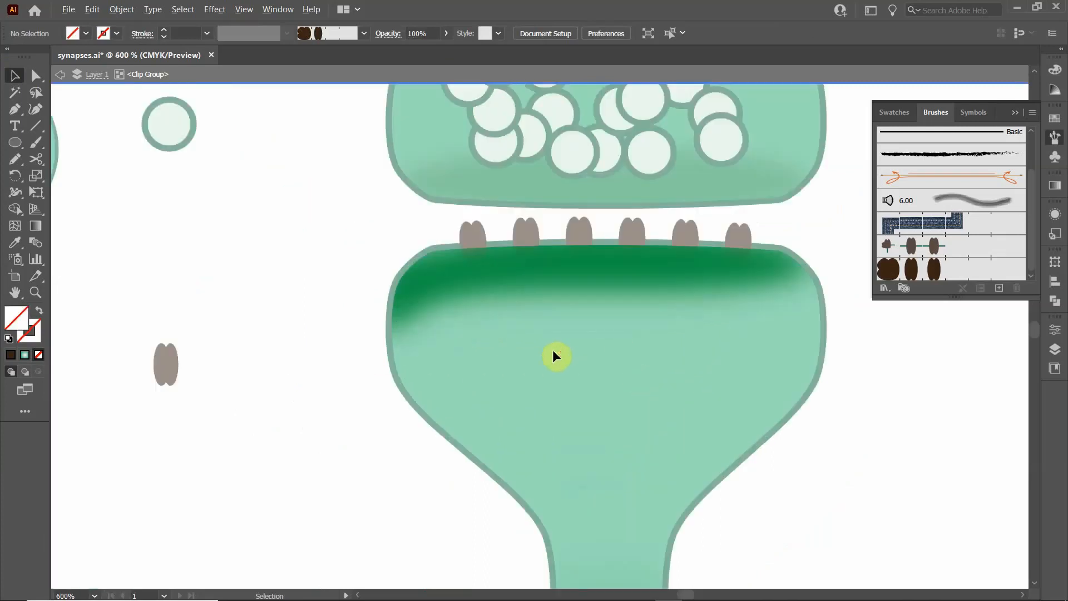
Step: Draw a short diagonal line down-left from the second receptor across the top shading, with a 1 pt dark green stroke
{"action": "left_click", "coordinate": [35, 126]}
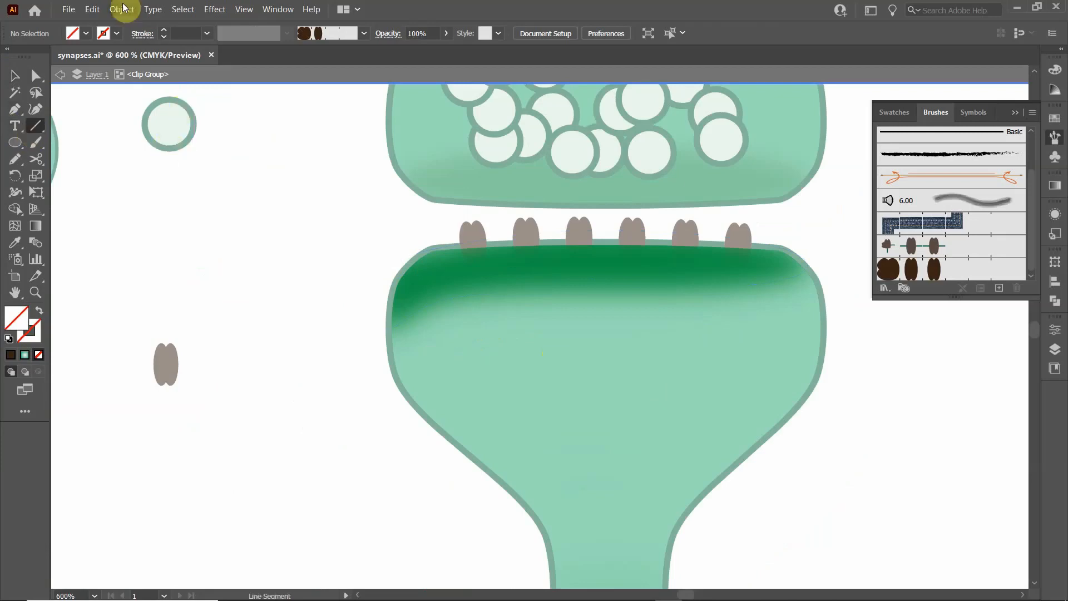
{"action": "left_click", "coordinate": [117, 33]}
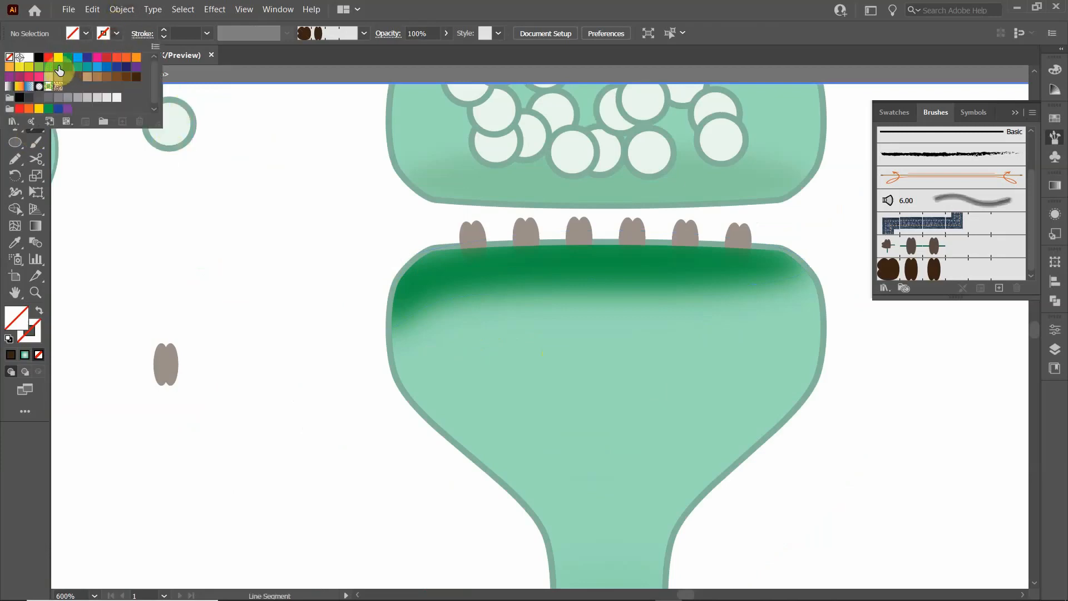
{"action": "left_click", "coordinate": [58, 67]}
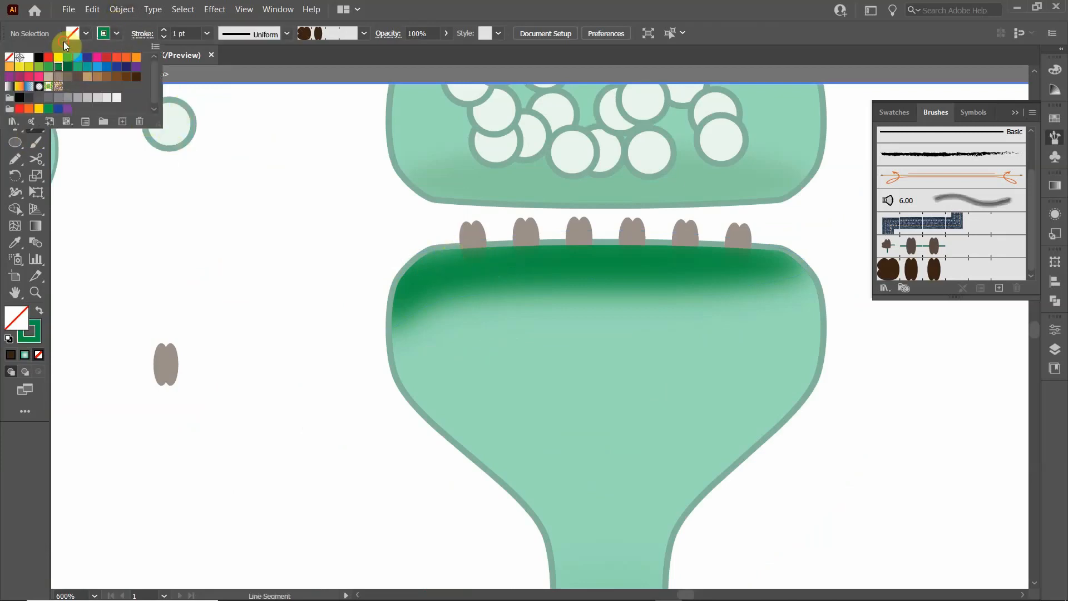
{"action": "left_click", "coordinate": [43, 33]}
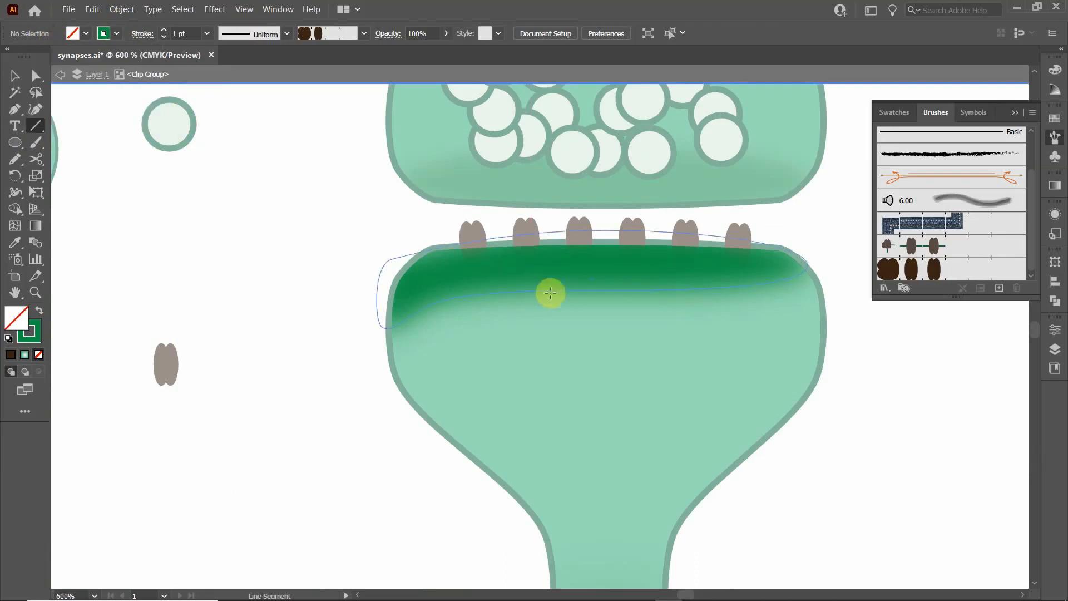
{"action": "left_click_drag", "start_coordinate": [508, 248], "coordinate": [444, 314]}
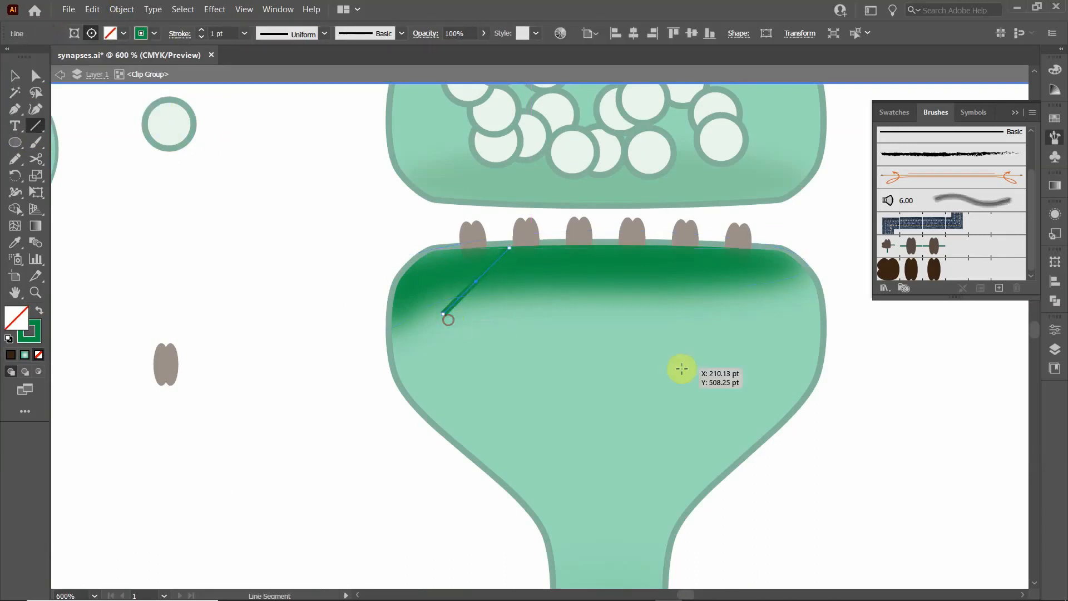
{"action": "left_click", "coordinate": [153, 34]}
{"action": "left_click", "coordinate": [66, 67]}
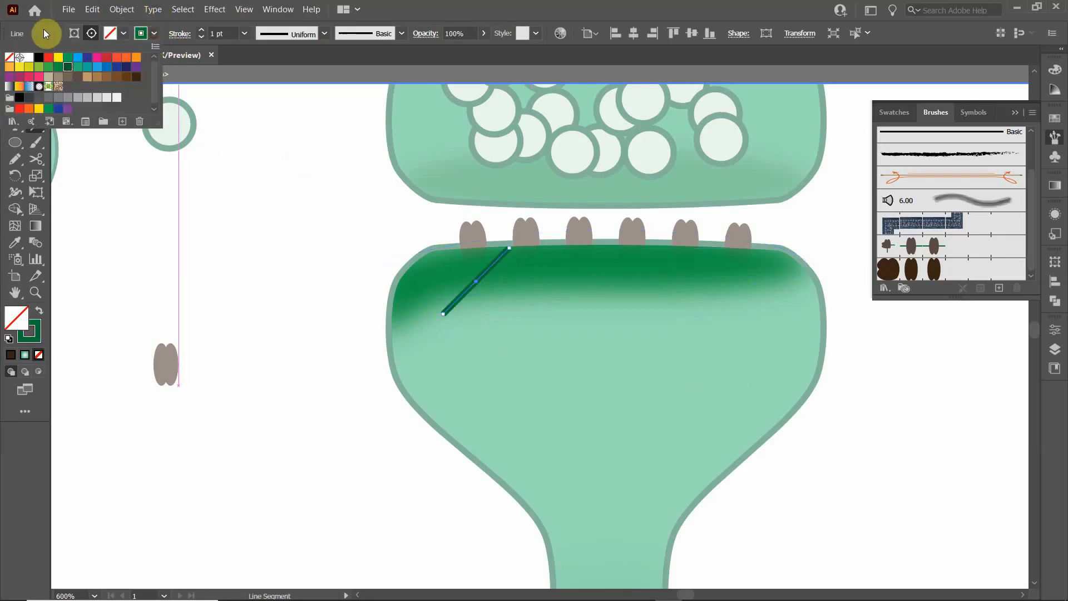
Step: Copy the dark green diagonal line five times across the shading, making a row of six parallel lines beneath the receptors
{"action": "left_click", "coordinate": [44, 29]}
{"action": "left_click", "coordinate": [14, 78]}
{"action": "left_click", "coordinate": [468, 290]}
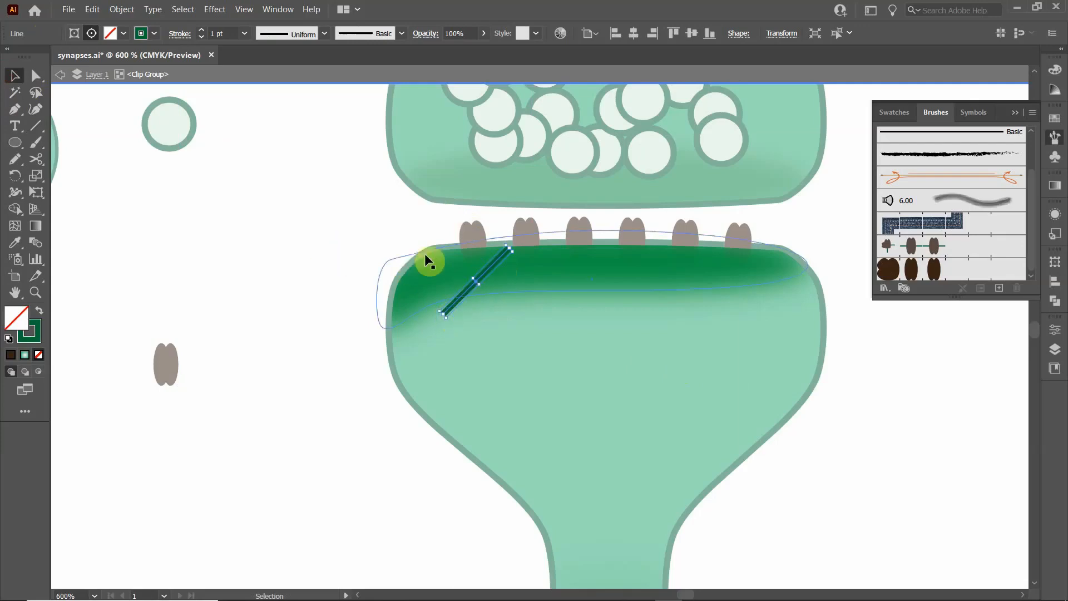
{"action": "left_click_drag", "start_coordinate": [496, 268], "coordinate": [532, 271]}
{"action": "left_click_drag", "start_coordinate": [532, 271], "coordinate": [756, 282]}
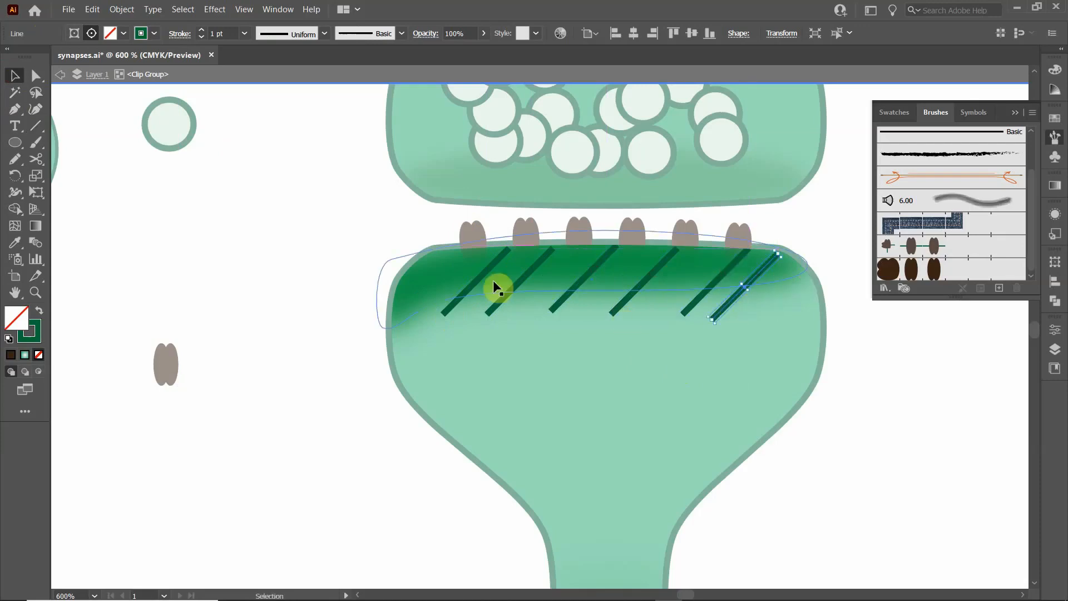
Step: Select the six diagonal lines without the green shading and duplicate the set slightly down and to the left
{"action": "left_click", "coordinate": [298, 294]}
{"action": "left_click", "coordinate": [447, 313]}
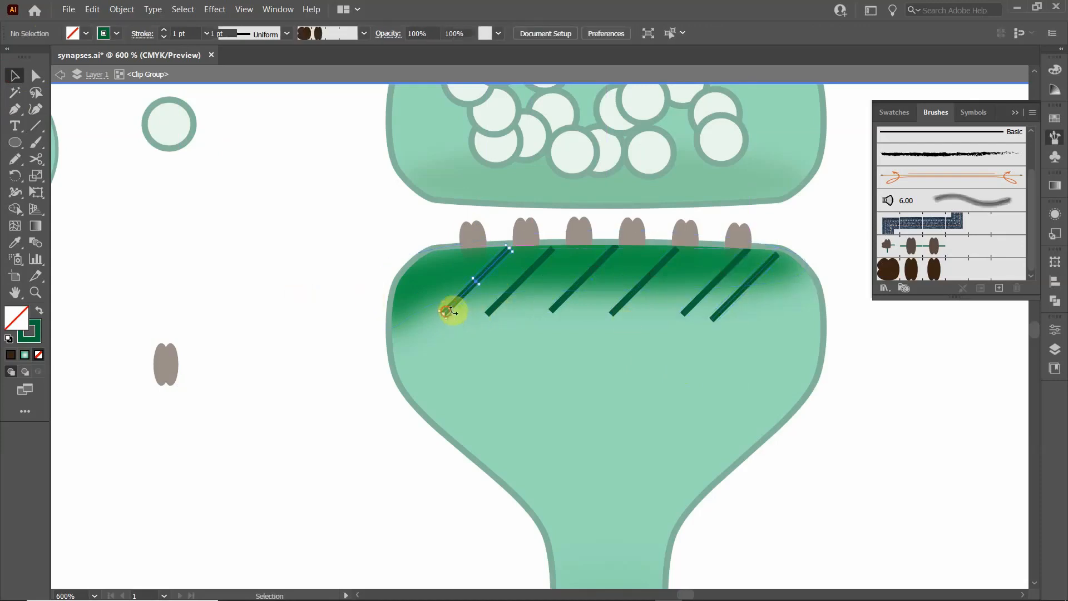
{"action": "left_click", "coordinate": [496, 313], "text": "shift"}
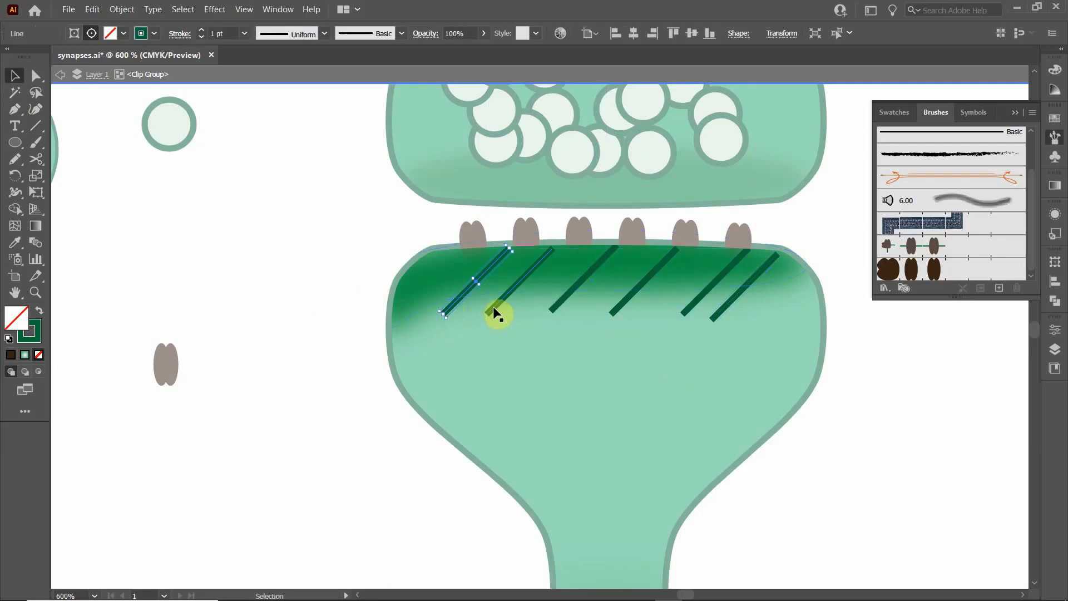
{"action": "left_click", "coordinate": [557, 309], "text": "shift"}
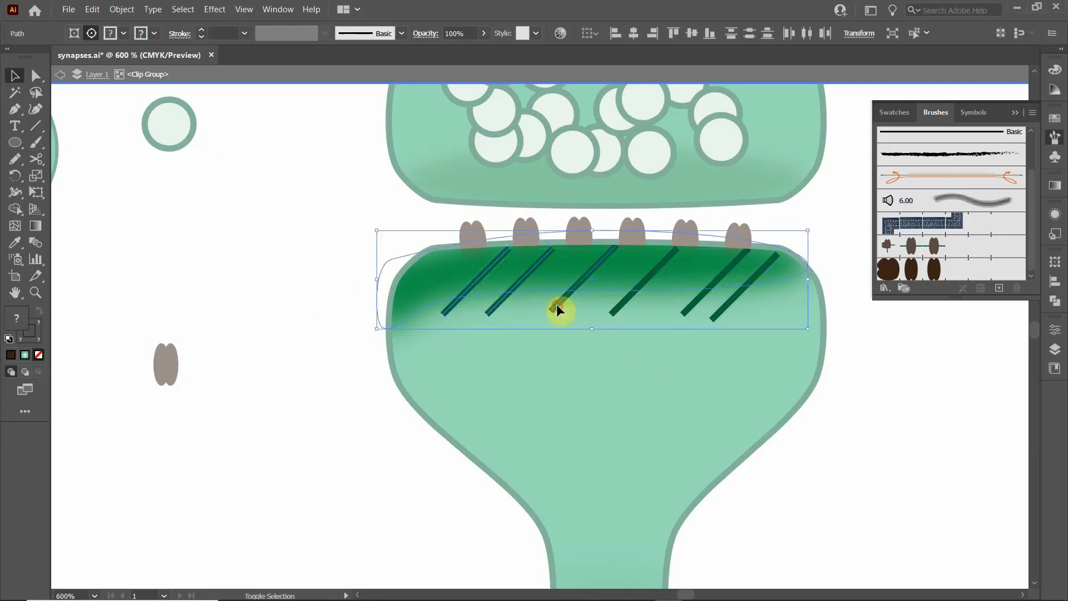
{"action": "left_click", "coordinate": [576, 306], "text": "shift"}
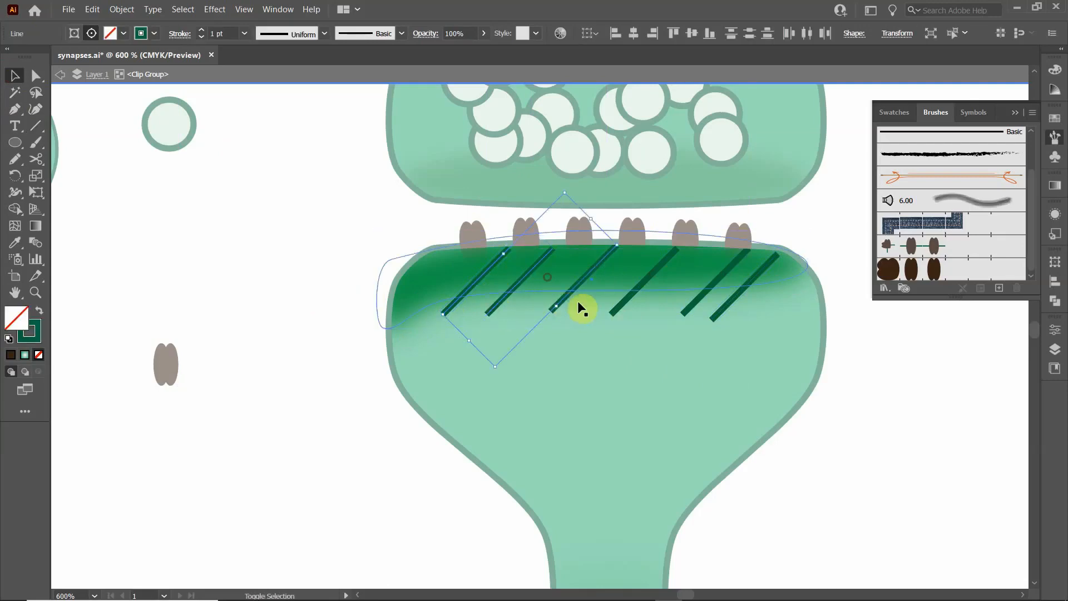
{"action": "left_click", "coordinate": [626, 298], "text": "shift"}
{"action": "left_click", "coordinate": [702, 299], "text": "shift"}
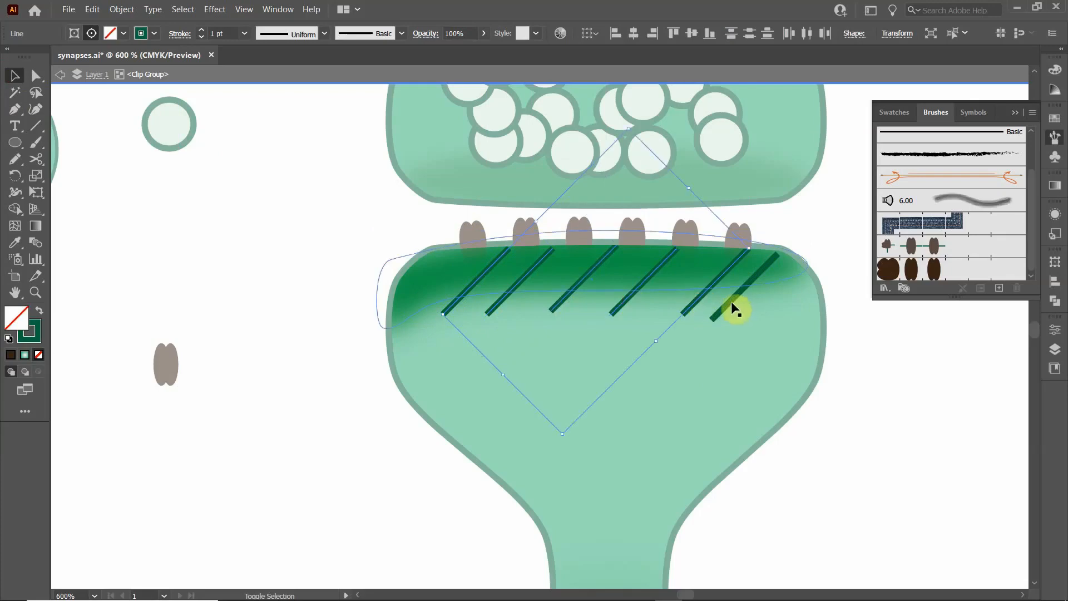
{"action": "left_click", "coordinate": [732, 307], "text": "shift"}
{"action": "left_click", "coordinate": [734, 305], "text": "shift"}
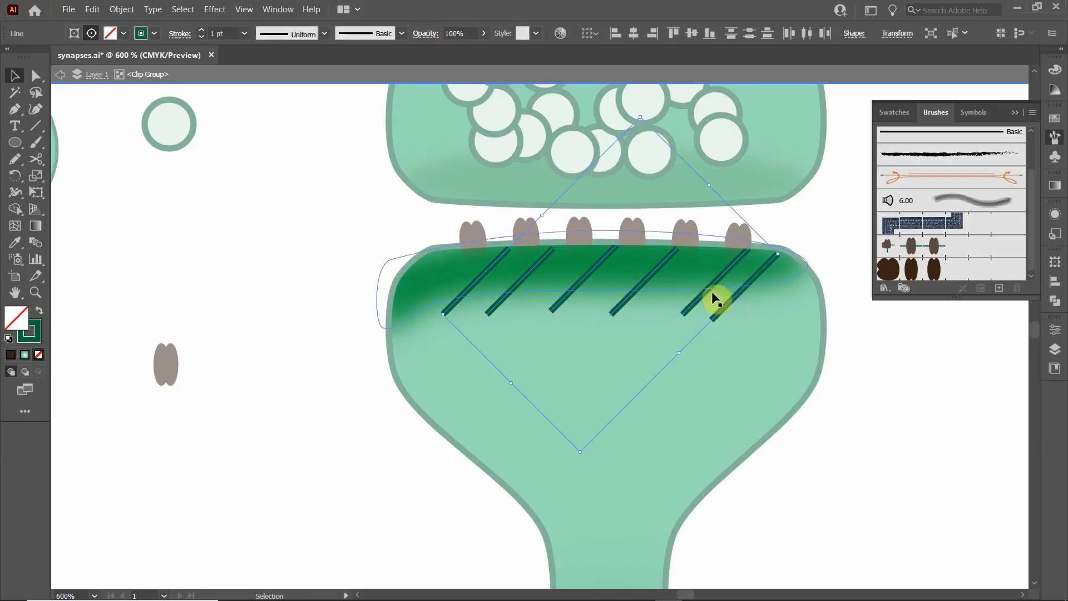
{"action": "left_click_drag", "start_coordinate": [703, 300], "coordinate": [666, 308]}
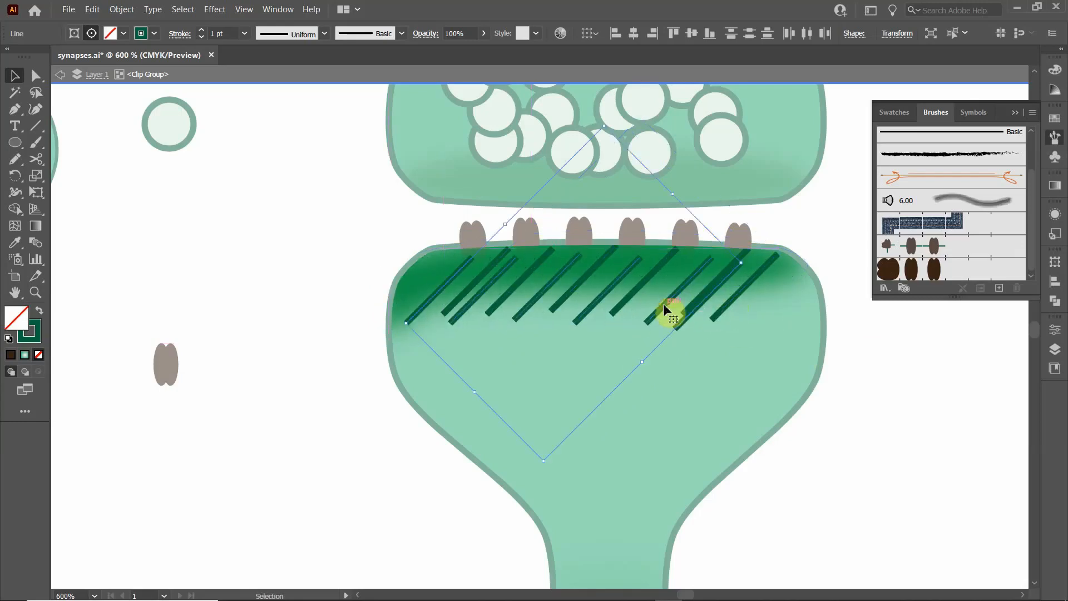
Step: Reflect the duplicated lines across the horizontal axis and shift them up-right so they cross the original diagonals
{"action": "right_click", "coordinate": [664, 305]}
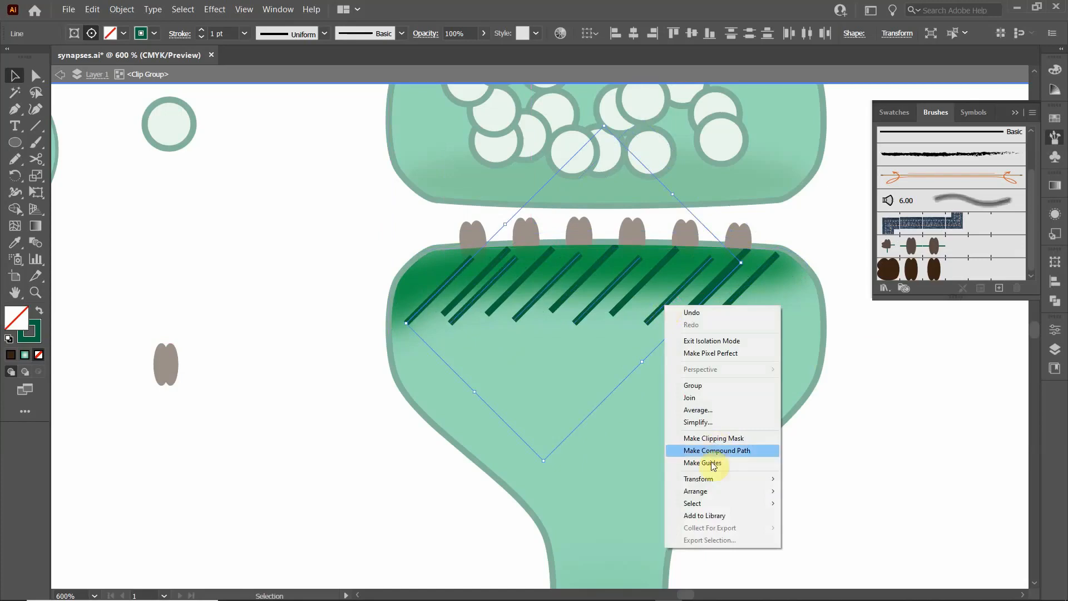
{"action": "mouse_move", "coordinate": [713, 478]}
{"action": "left_click", "coordinate": [823, 517]}
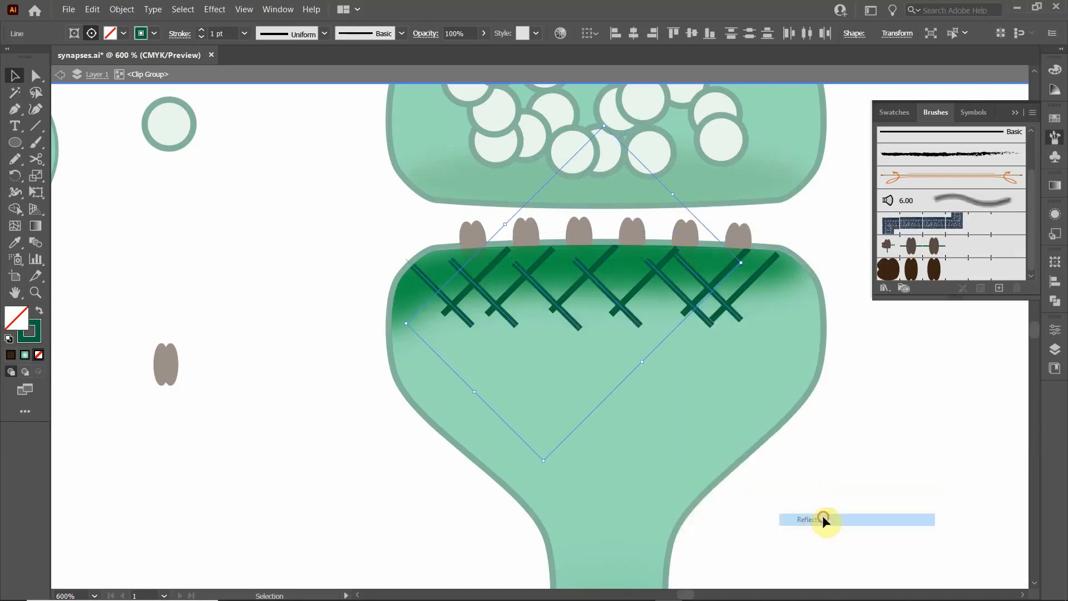
{"action": "left_click", "coordinate": [539, 385]}
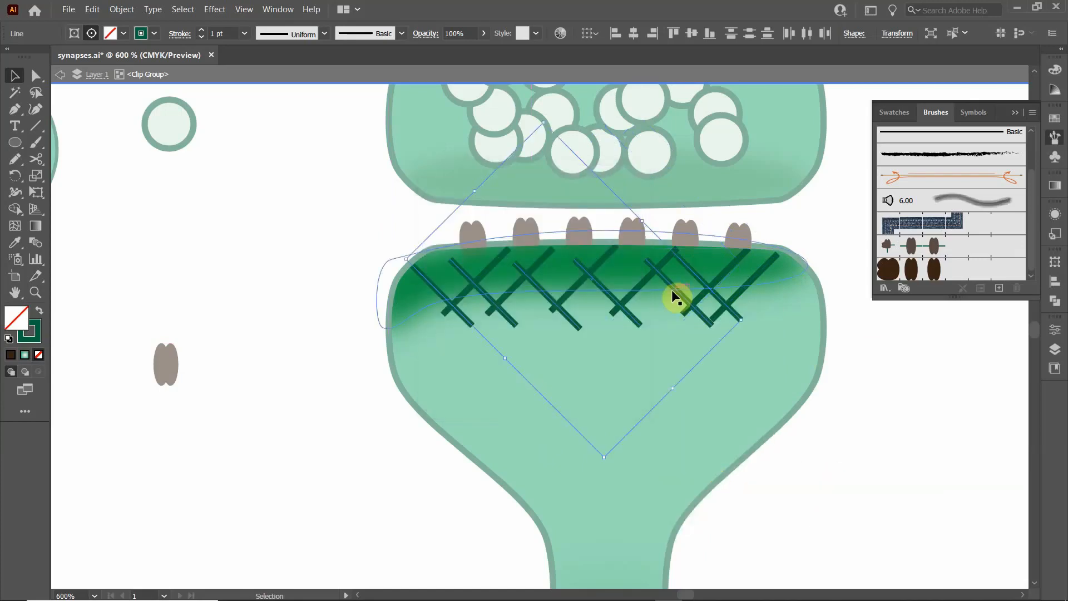
{"action": "left_click_drag", "start_coordinate": [670, 289], "coordinate": [693, 270]}
{"action": "left_click", "coordinate": [645, 301]}
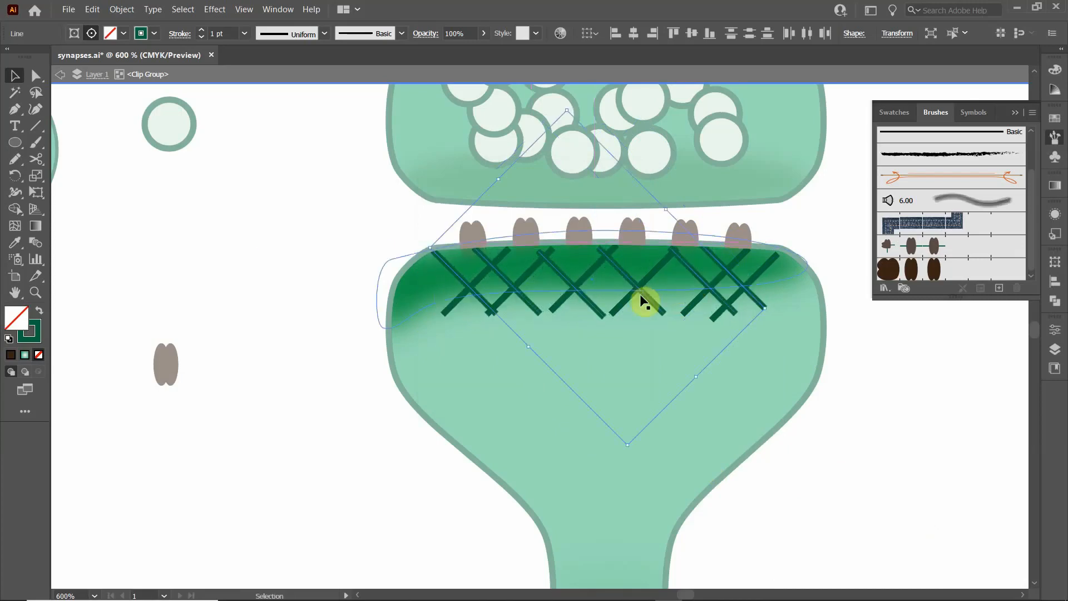
Step: Duplicate the reflected lines slightly to the right and scale each copy to 60% horizontally and vertically with Transform Each
{"action": "left_click_drag", "start_coordinate": [508, 284], "coordinate": [525, 282]}
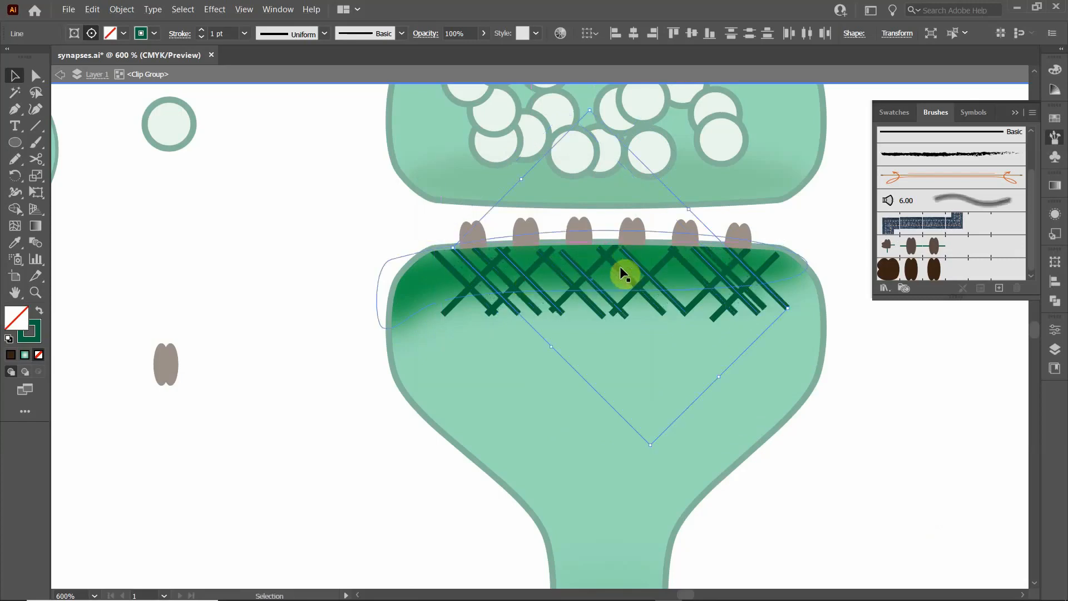
{"action": "right_click", "coordinate": [569, 258]}
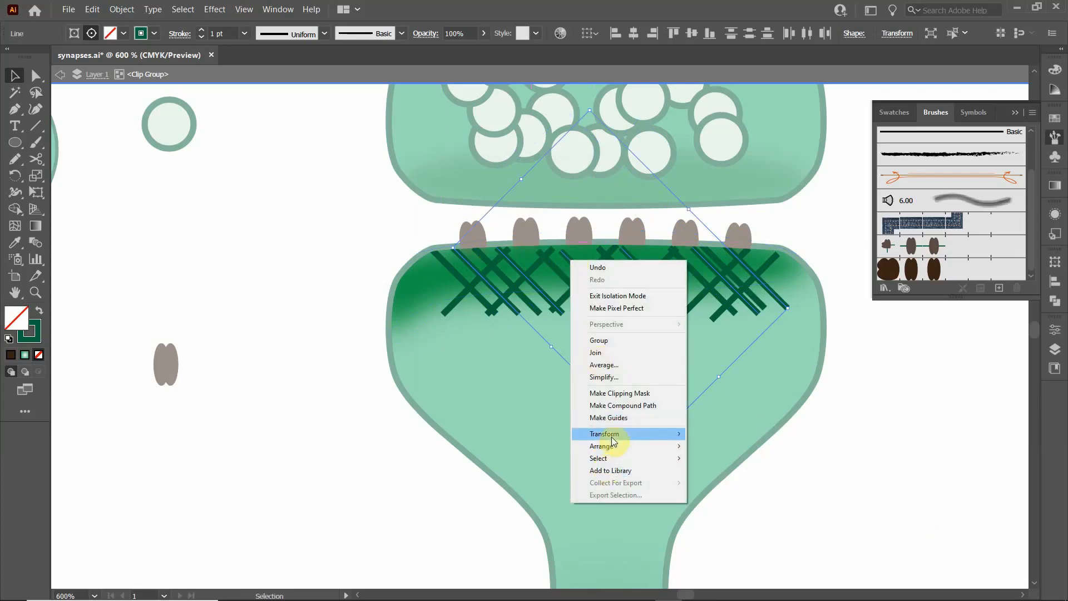
{"action": "mouse_move", "coordinate": [614, 441]}
{"action": "left_click", "coordinate": [757, 513]}
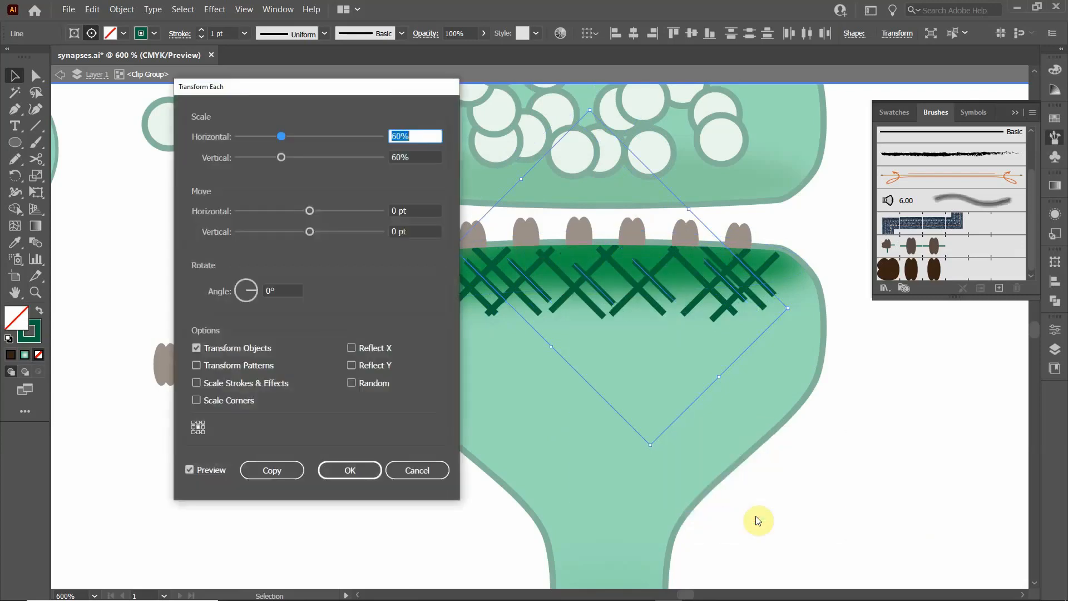
{"action": "left_click_drag", "start_coordinate": [285, 138], "coordinate": [283, 138]}
{"action": "left_click", "coordinate": [399, 136]}
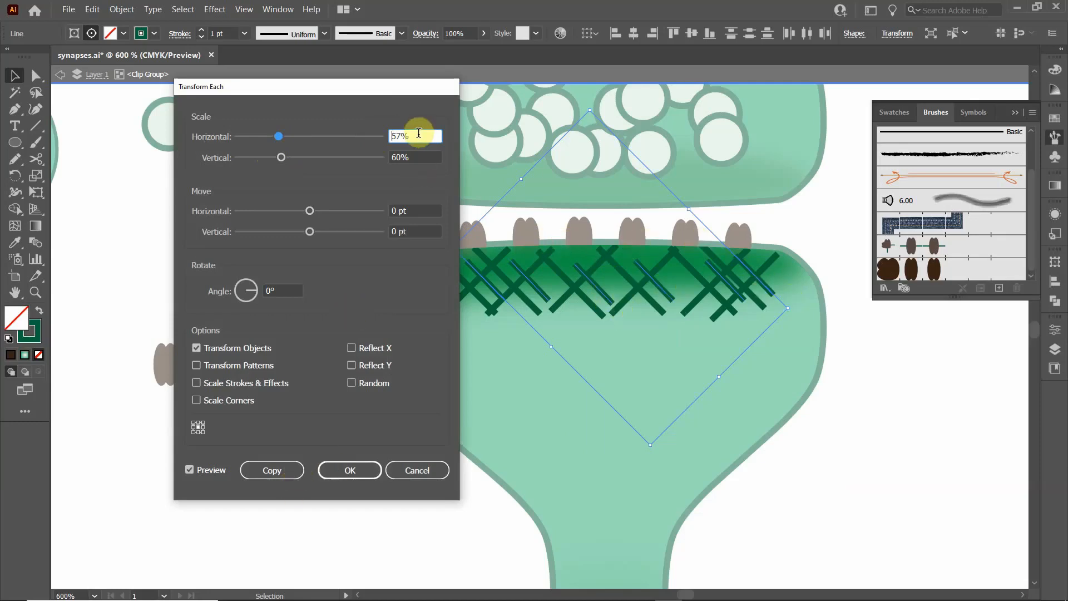
{"action": "double_click", "coordinate": [400, 136]}
{"action": "type", "text": "60"}
{"action": "key", "text": "Tab"}
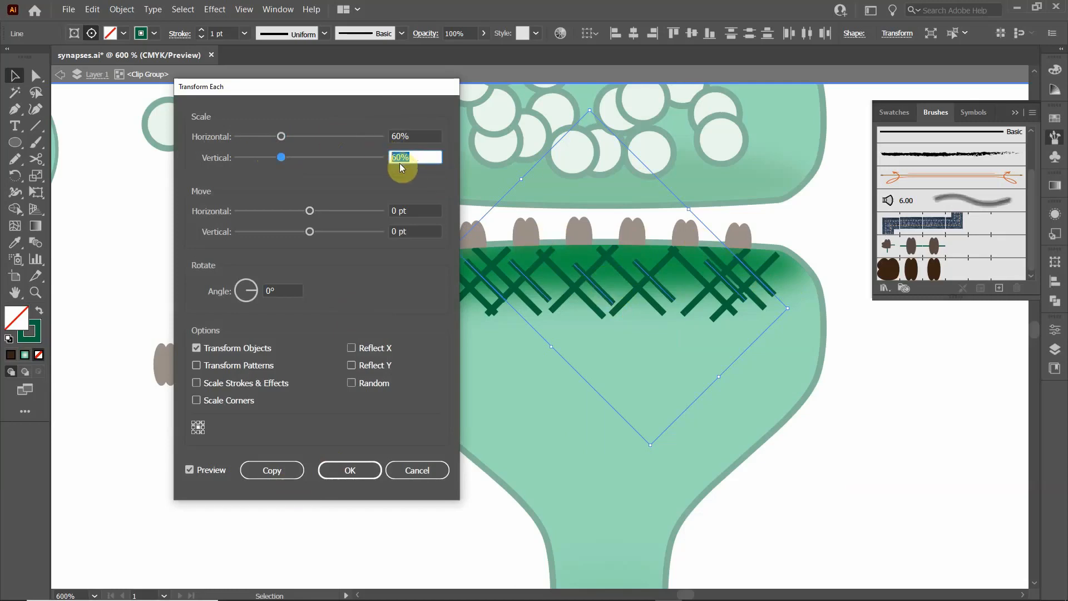
{"action": "type", "text": "60"}
{"action": "left_click", "coordinate": [344, 469]}
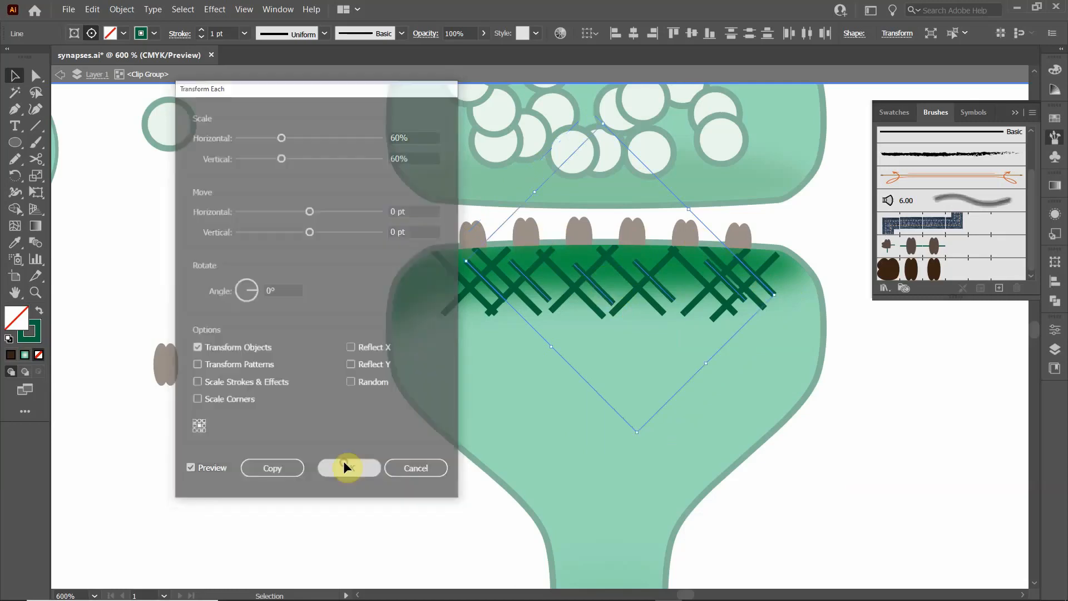
{"action": "left_click_drag", "start_coordinate": [520, 269], "coordinate": [517, 259]}
{"action": "key", "text": "ctrl+z"}
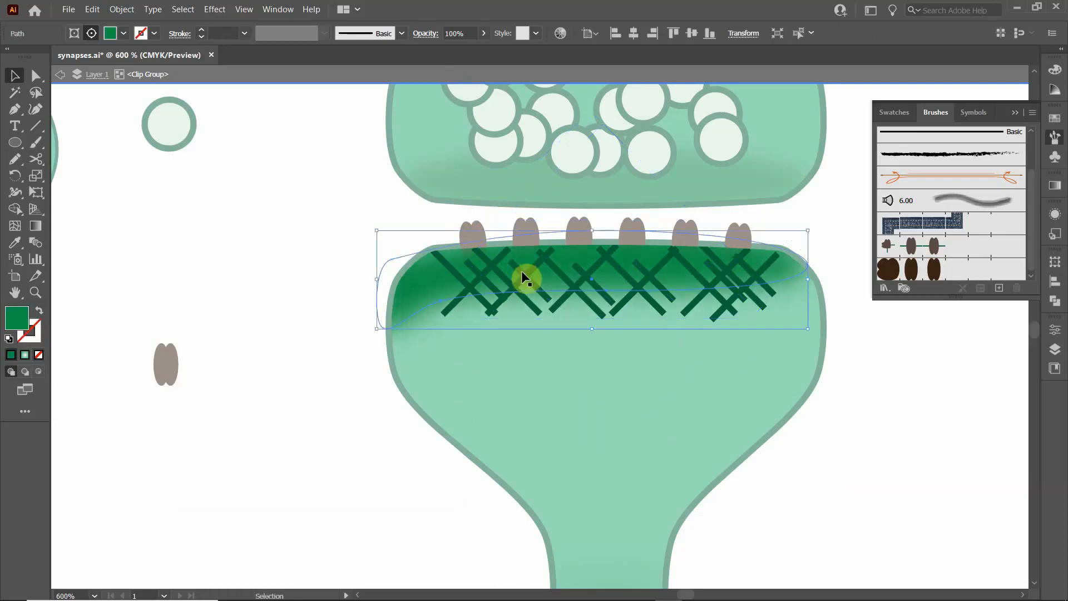
{"action": "left_click", "coordinate": [267, 336]}
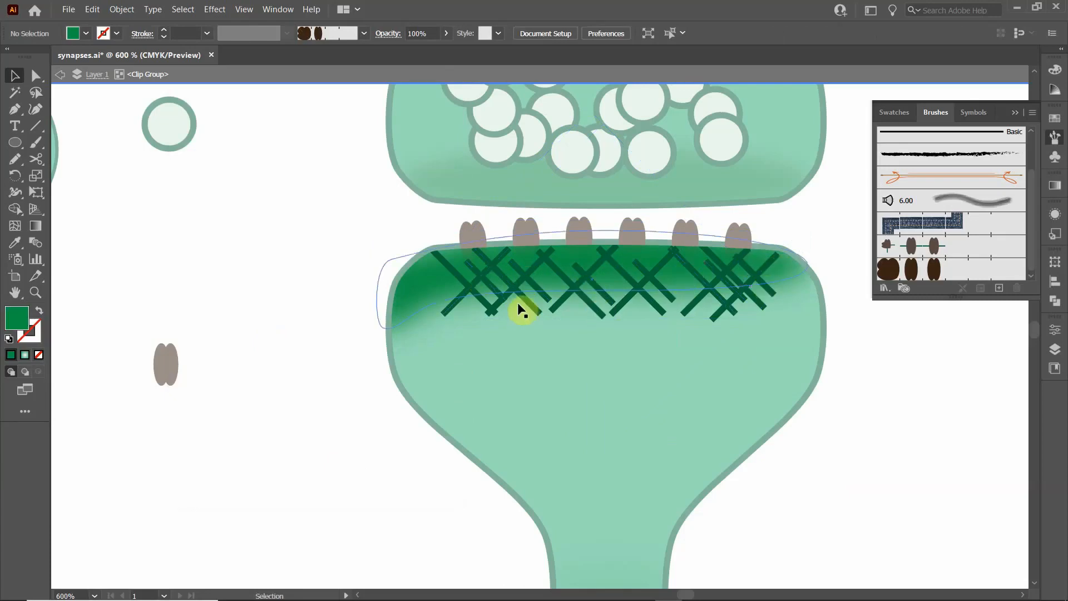
{"action": "left_click", "coordinate": [475, 268]}
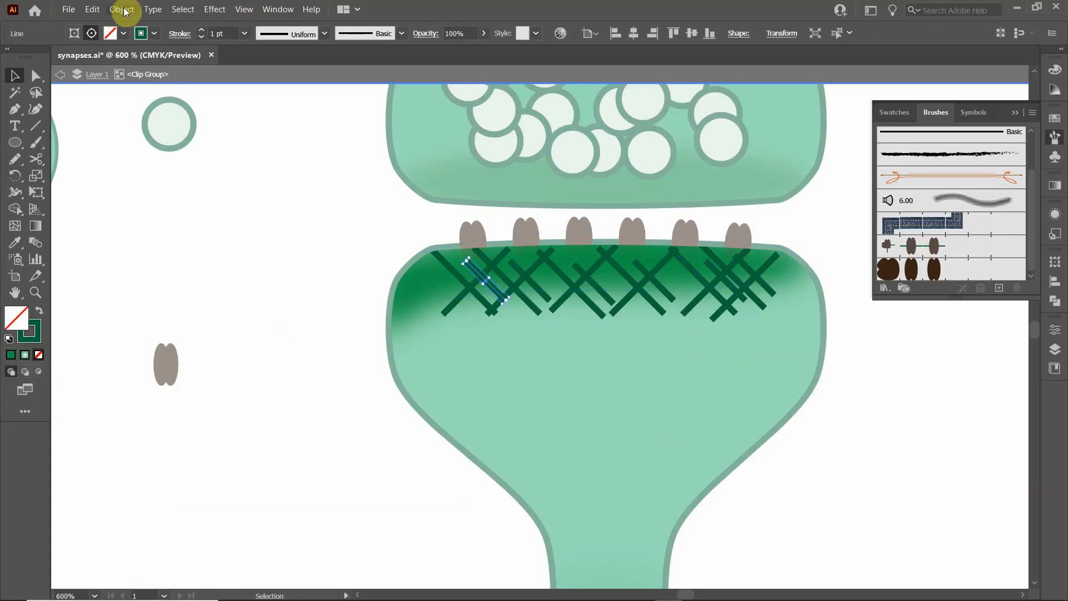
{"action": "left_click", "coordinate": [182, 10]}
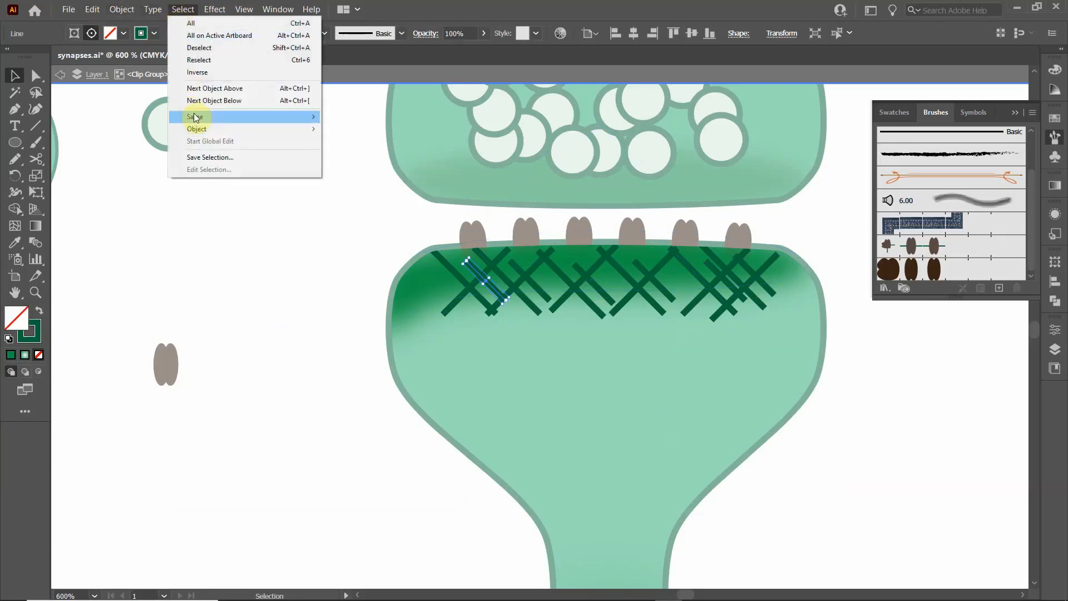
{"action": "mouse_move", "coordinate": [195, 117]}
{"action": "left_click", "coordinate": [345, 116]}
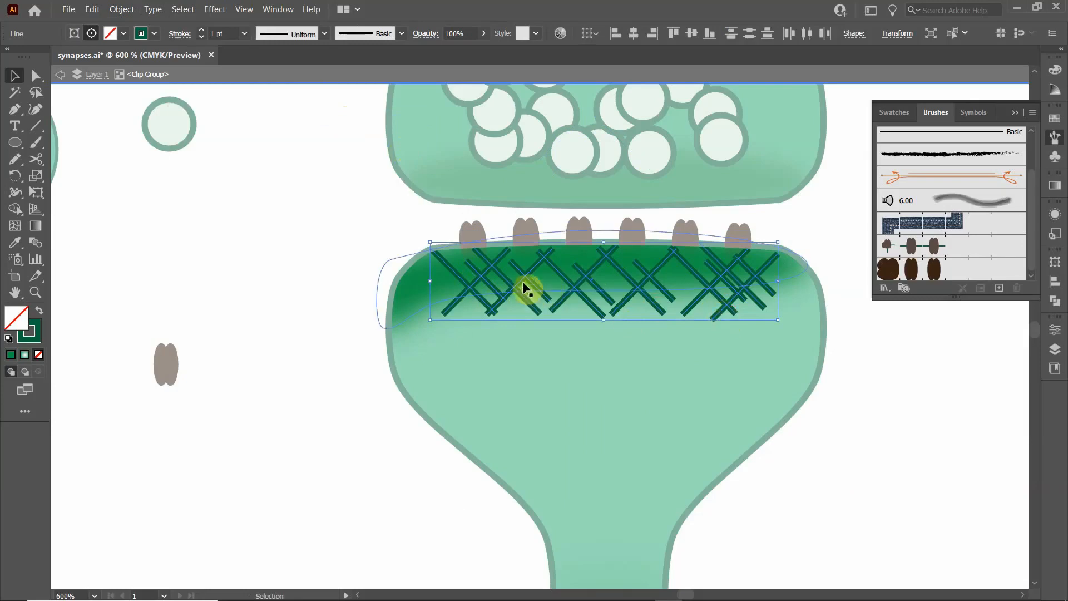
{"action": "left_click", "coordinate": [369, 306]}
Step: Select the first five short diagonal lines and duplicate them slightly up and to the right
{"action": "left_click", "coordinate": [472, 268]}
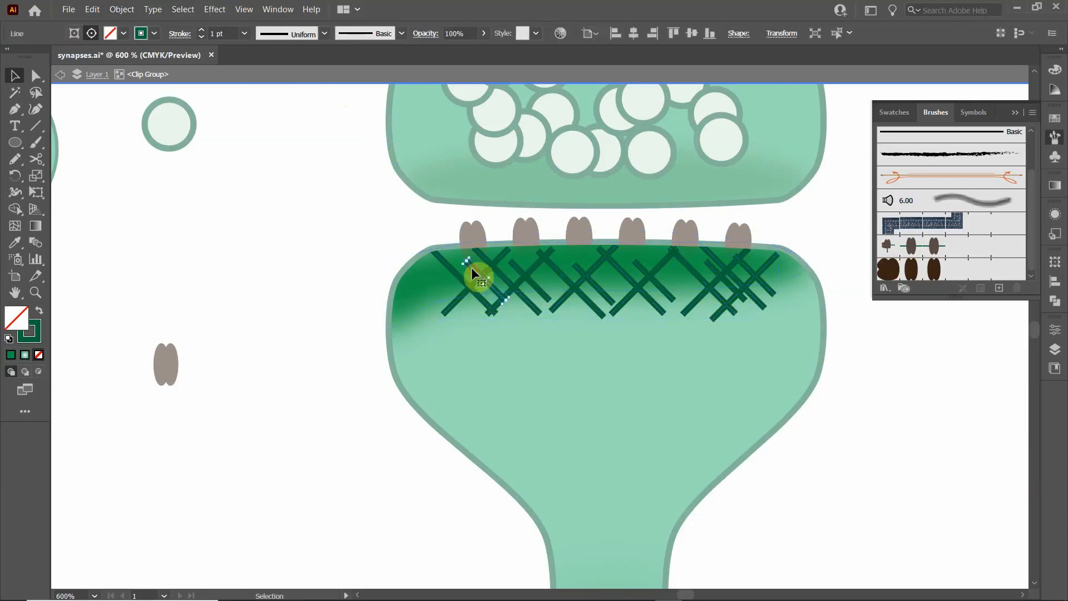
{"action": "left_click", "coordinate": [518, 270], "text": "shift"}
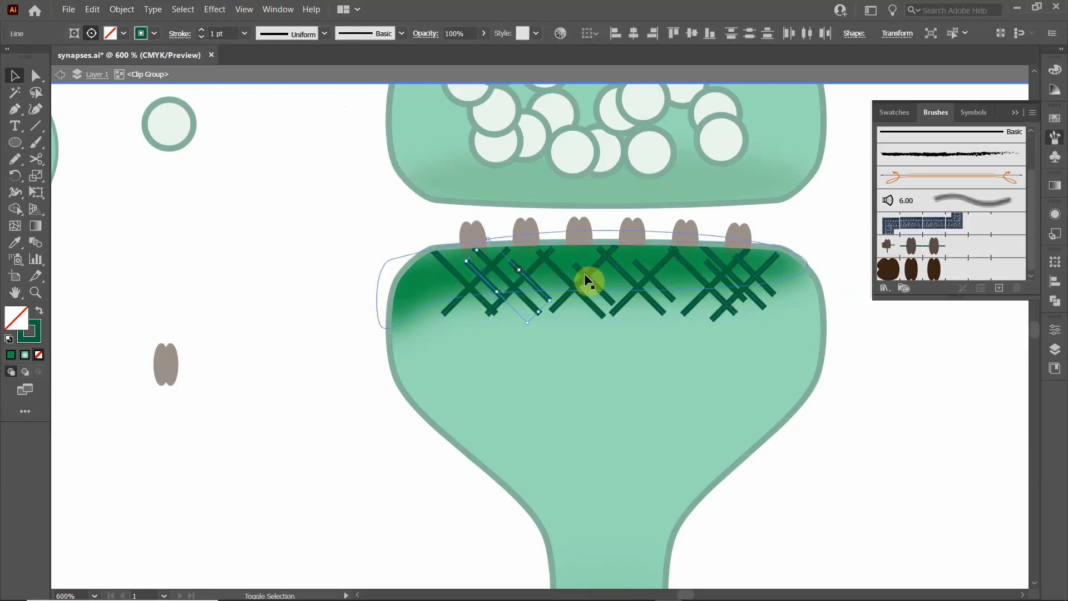
{"action": "left_click", "coordinate": [579, 269], "text": "shift"}
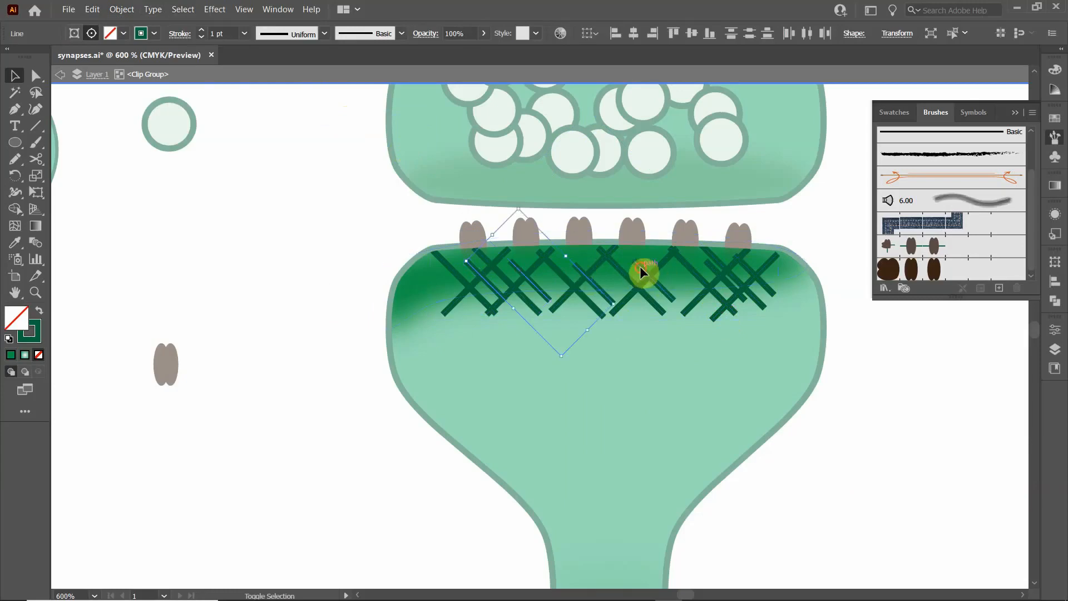
{"action": "left_click", "coordinate": [641, 271], "text": "shift"}
{"action": "left_click", "coordinate": [715, 271], "text": "shift"}
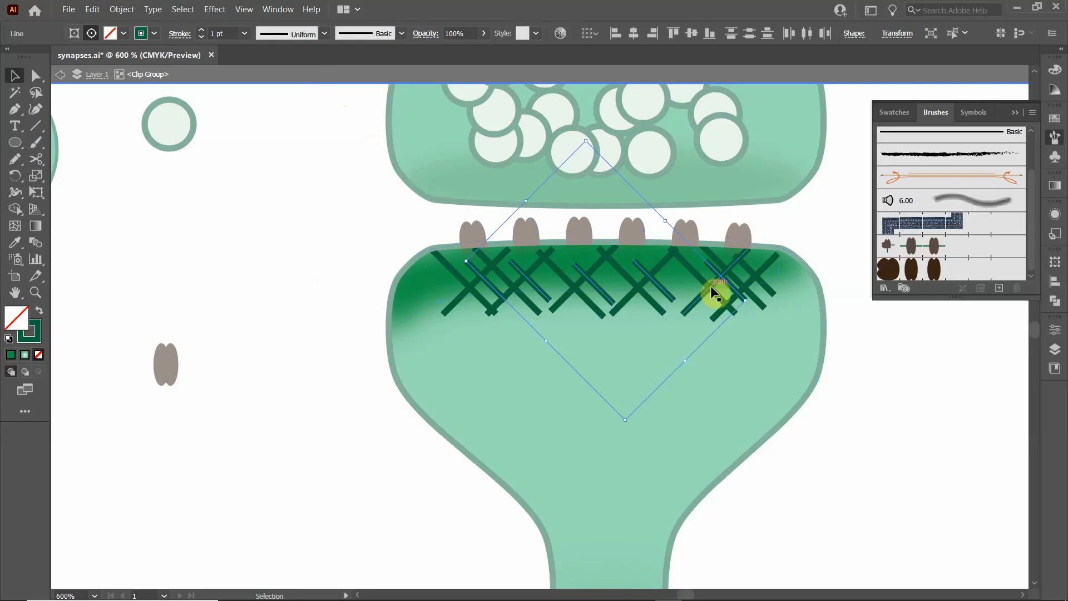
{"action": "mouse_move", "coordinate": [527, 271]}
{"action": "left_mouse_down"}
{"action": "mouse_move", "coordinate": [537, 271]}
{"action": "mouse_move", "coordinate": [532, 263]}
{"action": "left_mouse_up"}
{"action": "right_click", "coordinate": [532, 265]}
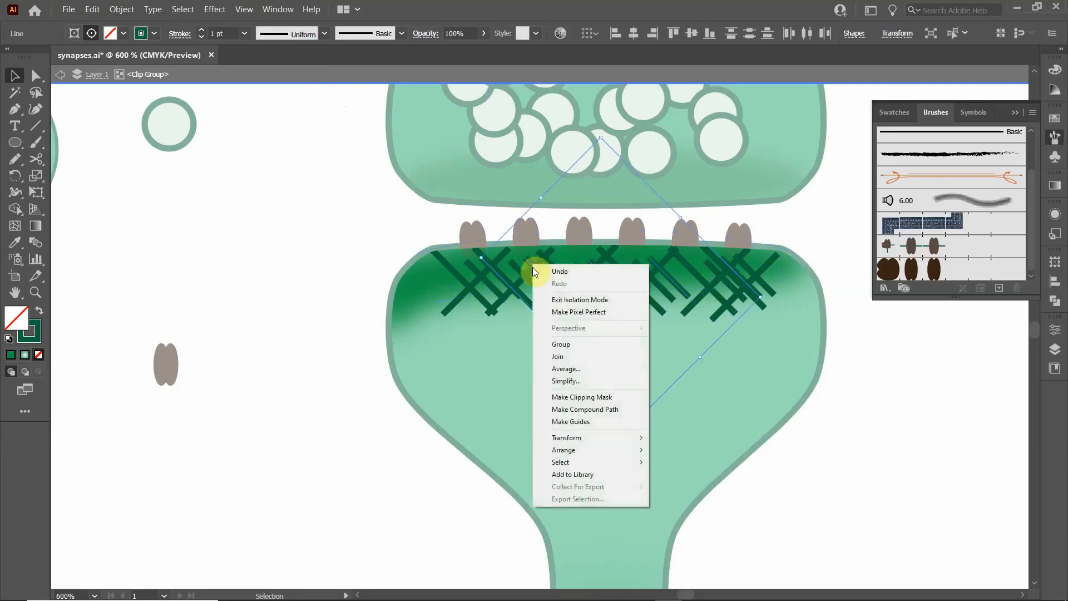
{"action": "mouse_move", "coordinate": [579, 440]}
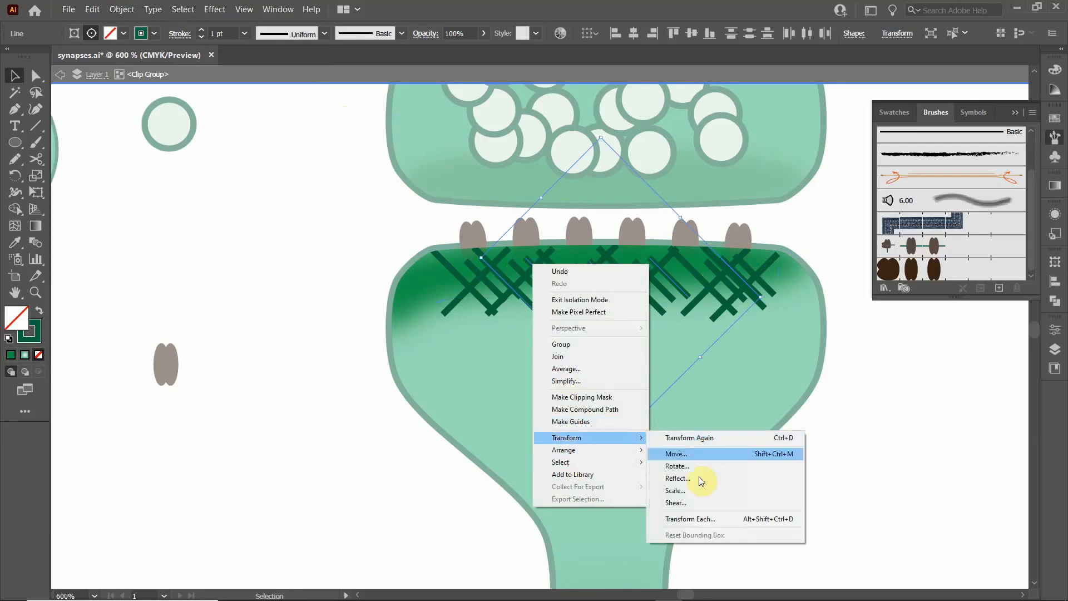
{"action": "left_click", "coordinate": [691, 520]}
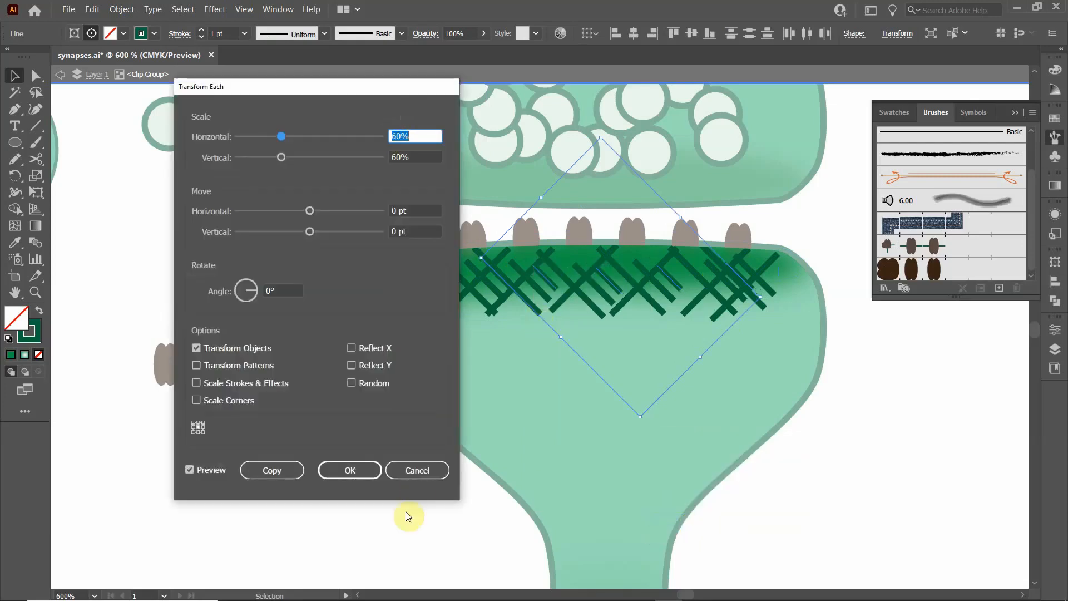
{"action": "left_click", "coordinate": [418, 470]}
Step: Reflect the five duplicated short lines across the horizontal axis so they slant the opposite way
{"action": "left_click", "coordinate": [545, 284]}
{"action": "right_click", "coordinate": [545, 285]}
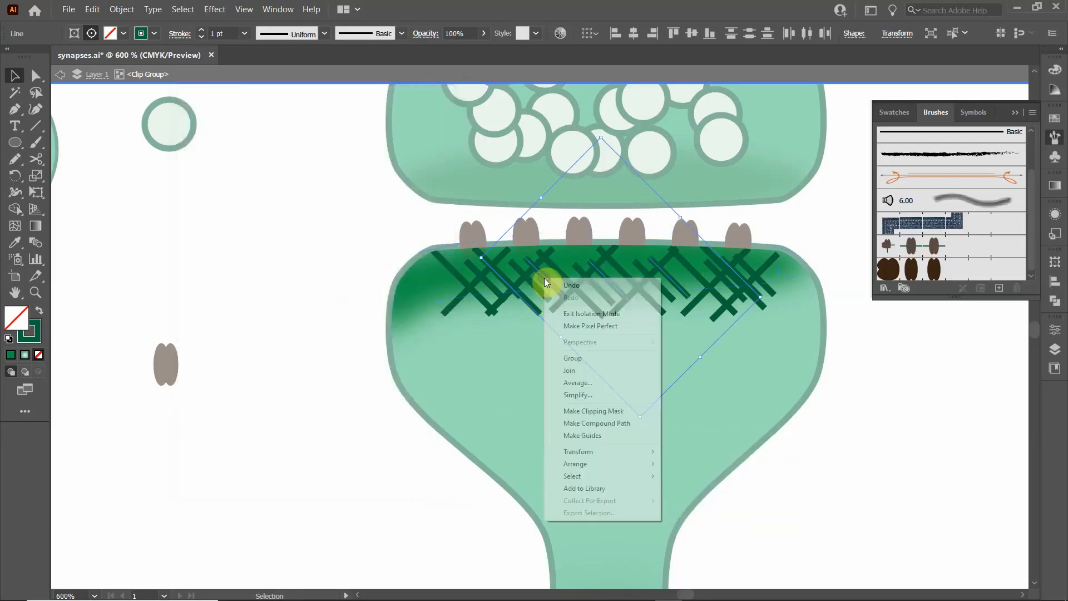
{"action": "mouse_move", "coordinate": [656, 455]}
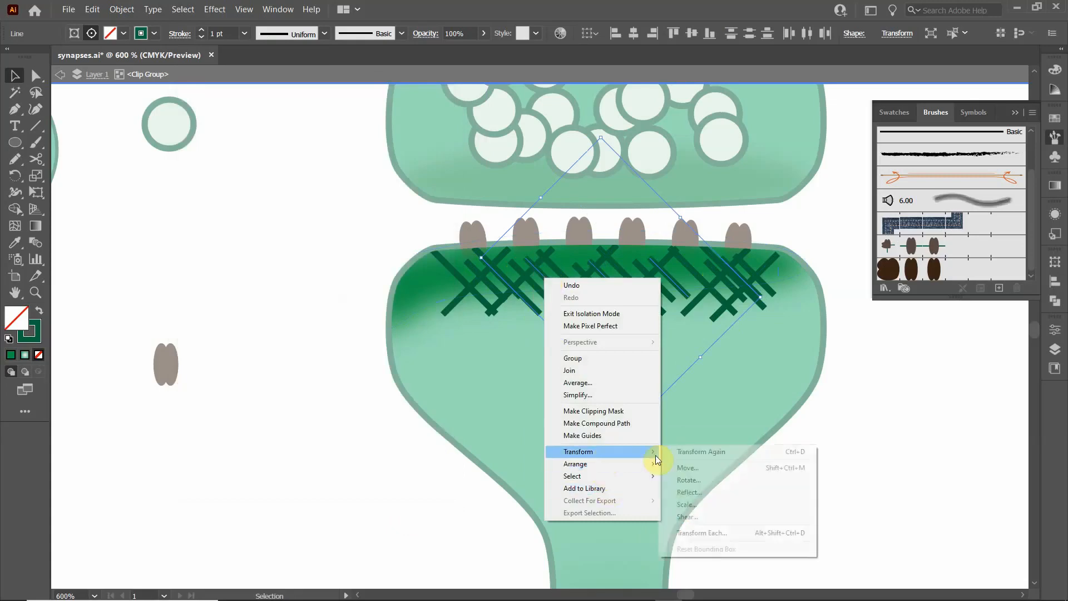
{"action": "left_click", "coordinate": [713, 491]}
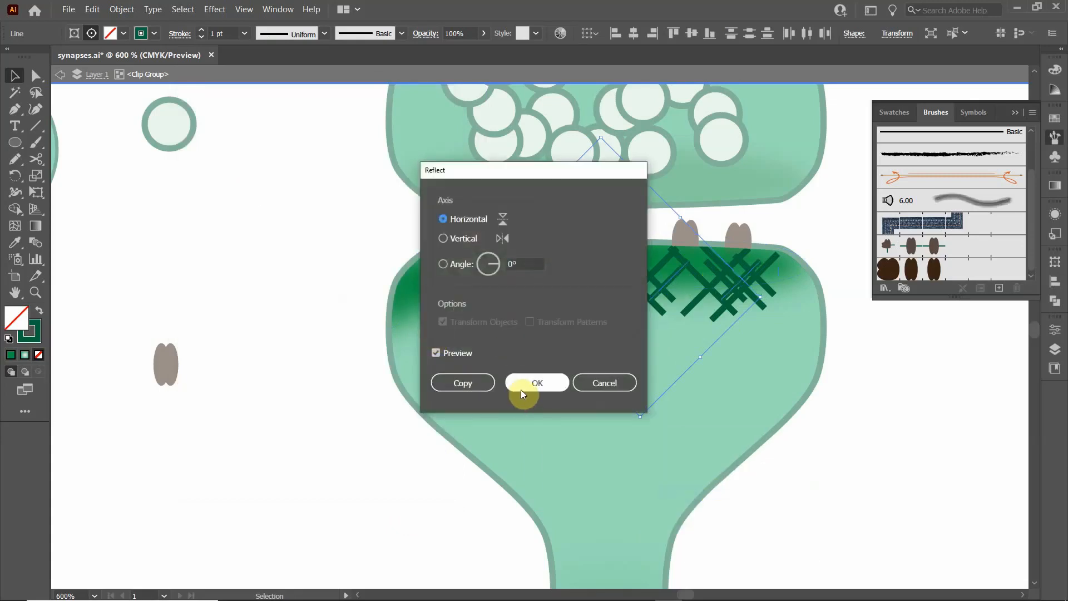
{"action": "left_click", "coordinate": [518, 389]}
Step: Select all the dark green crosshatch lines by matching appearance and align their top edges
{"action": "left_click", "coordinate": [312, 240]}
{"action": "left_click_drag", "start_coordinate": [313, 240], "coordinate": [833, 370]}
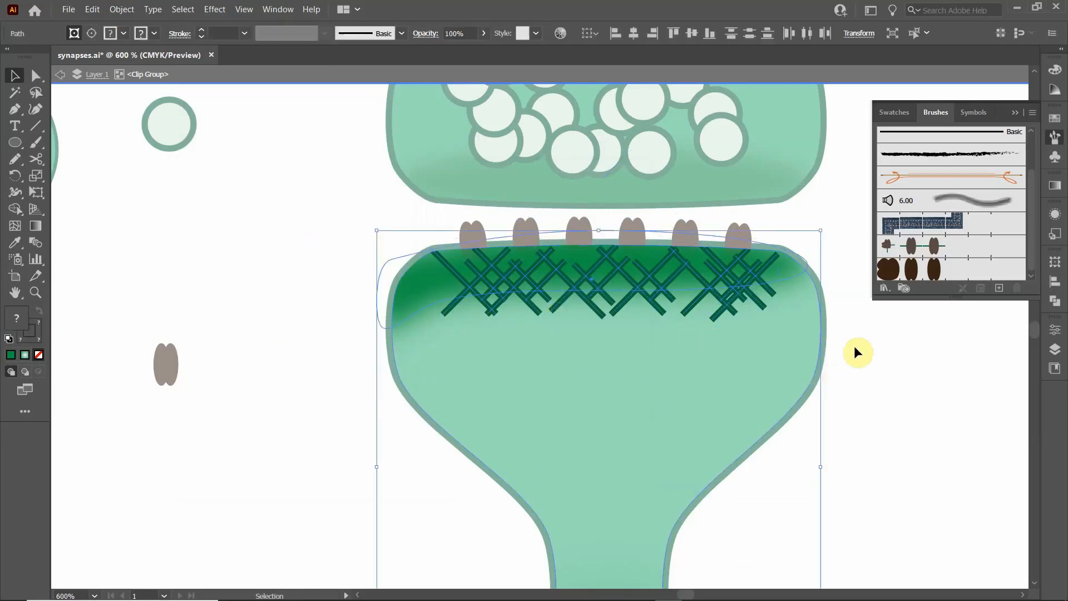
{"action": "left_click", "coordinate": [309, 275]}
{"action": "left_click", "coordinate": [453, 268]}
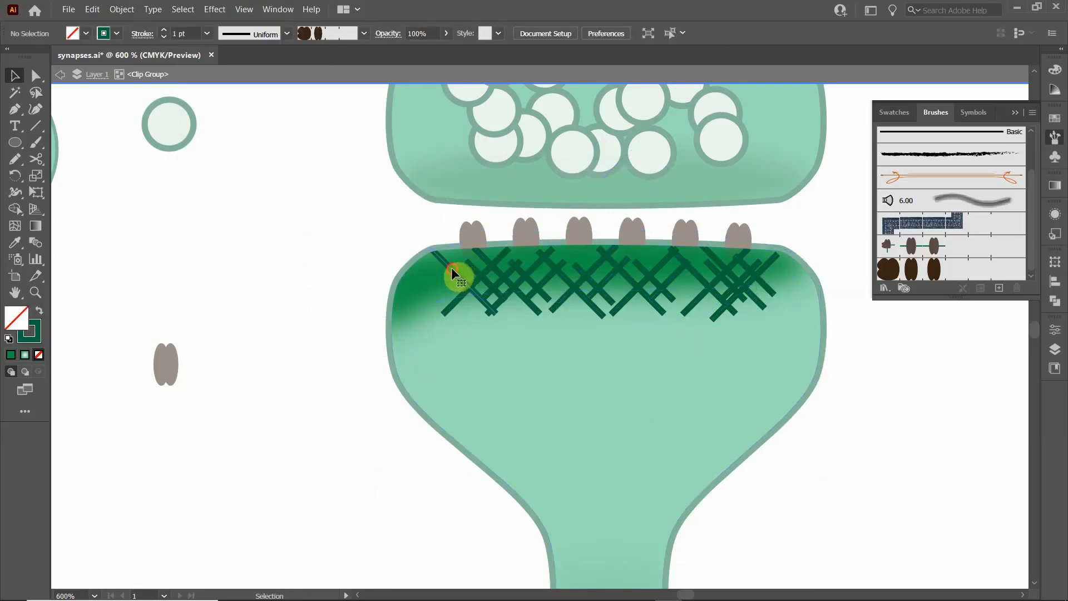
{"action": "left_click", "coordinate": [173, 10]}
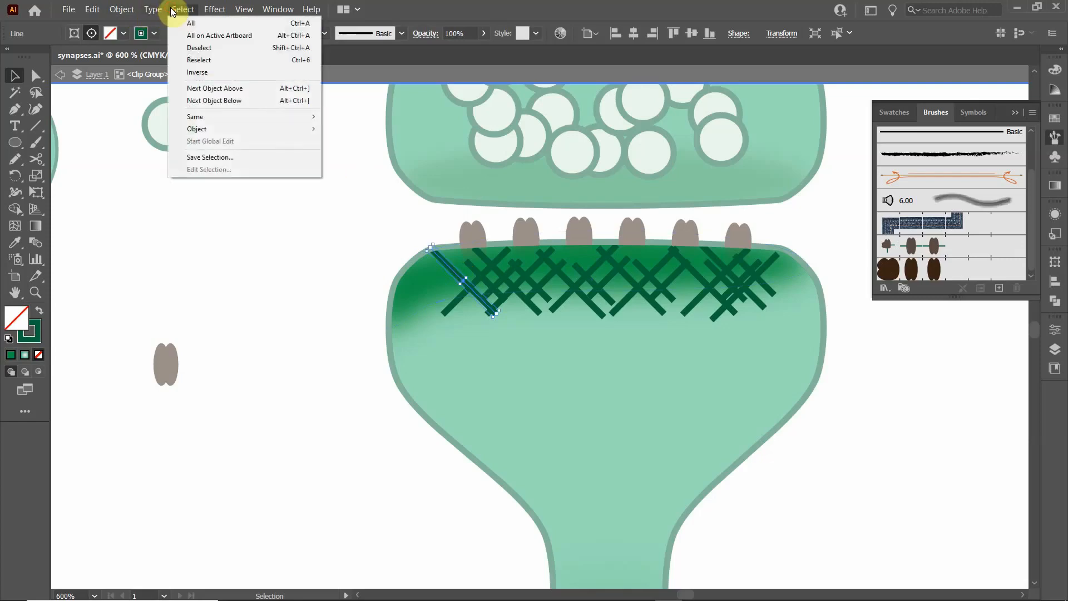
{"action": "mouse_move", "coordinate": [195, 118]}
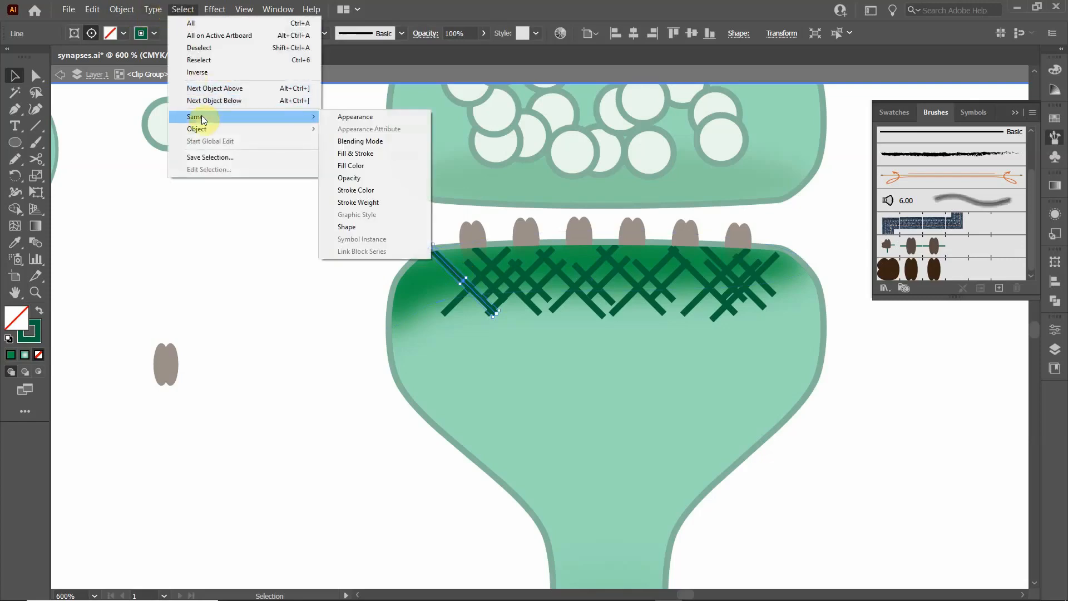
{"action": "left_click", "coordinate": [375, 118]}
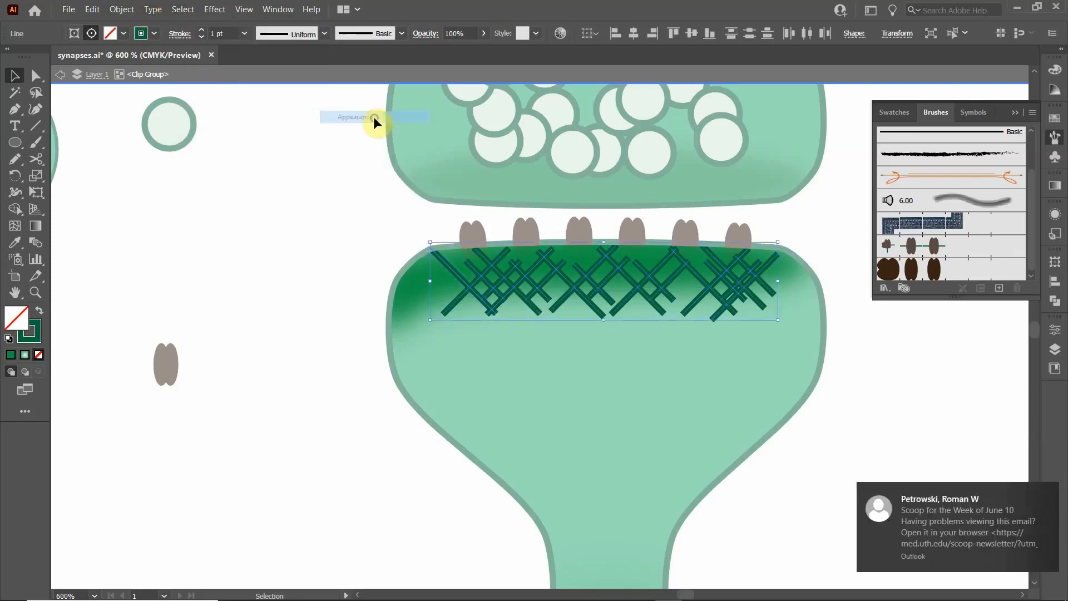
{"action": "left_click", "coordinate": [673, 33]}
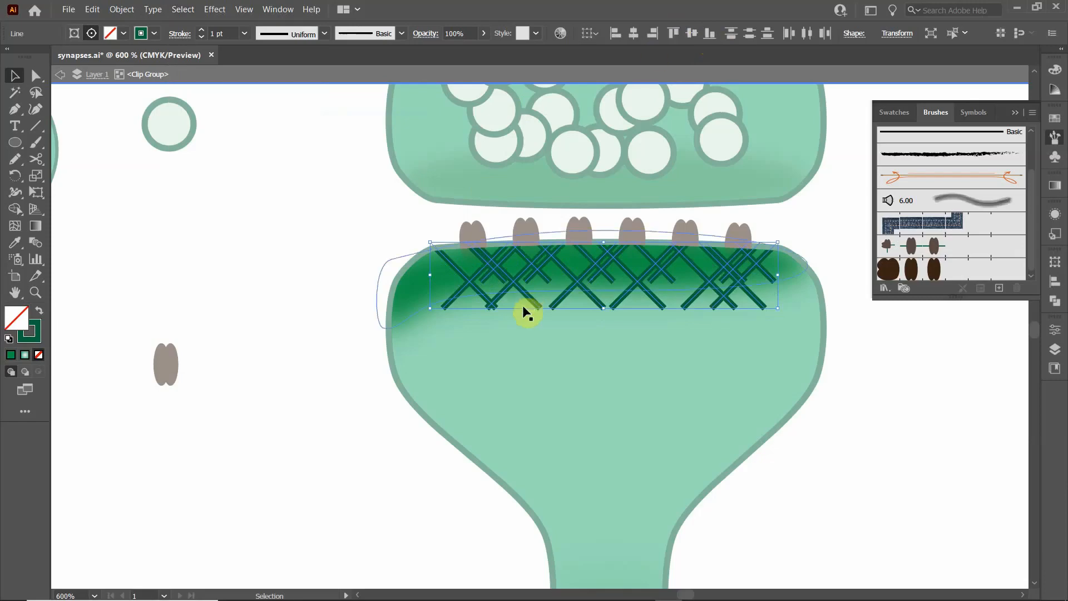
Step: Shift the leftmost short line, below the first receptor, slightly to the left
{"action": "left_click", "coordinate": [310, 352]}
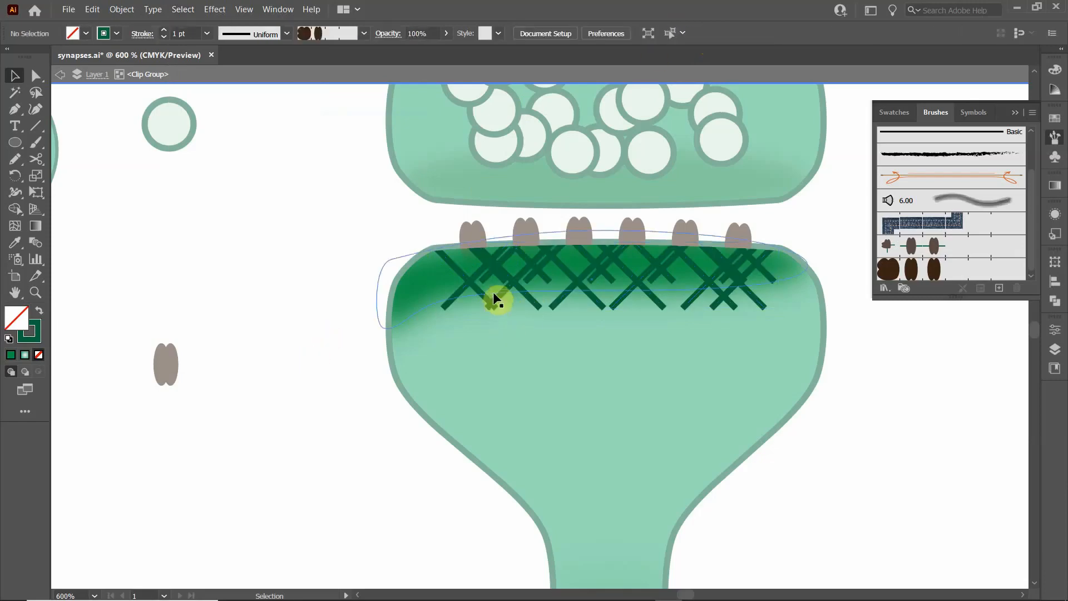
{"action": "left_click", "coordinate": [485, 259]}
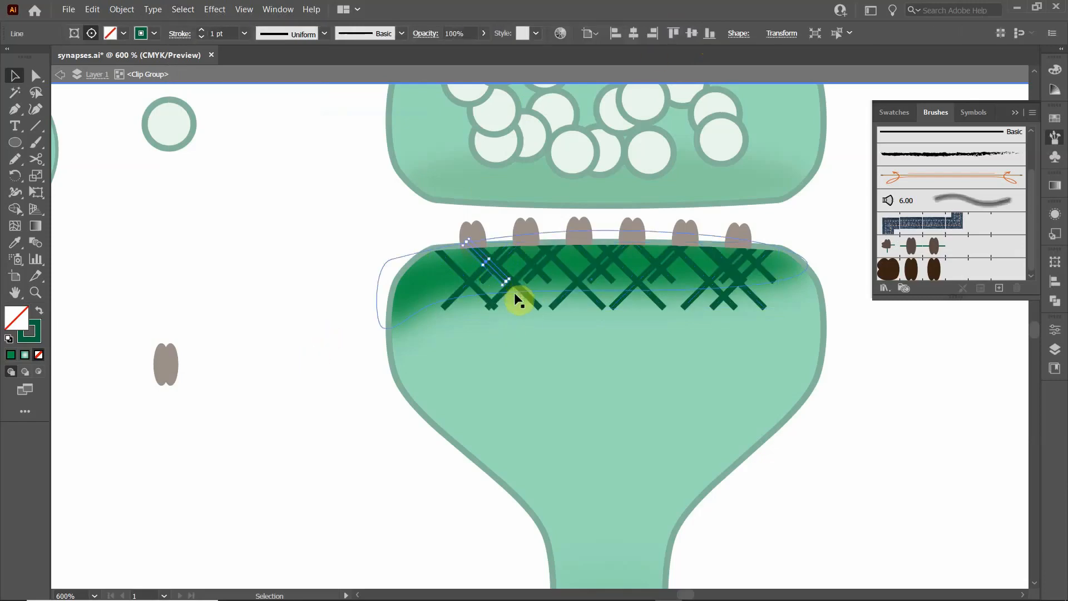
{"action": "key", "text": "Left"}
{"action": "key", "text": "Left"}
{"action": "key", "text": "Left"}
{"action": "key", "text": "Left"}
{"action": "key", "text": "Left"}
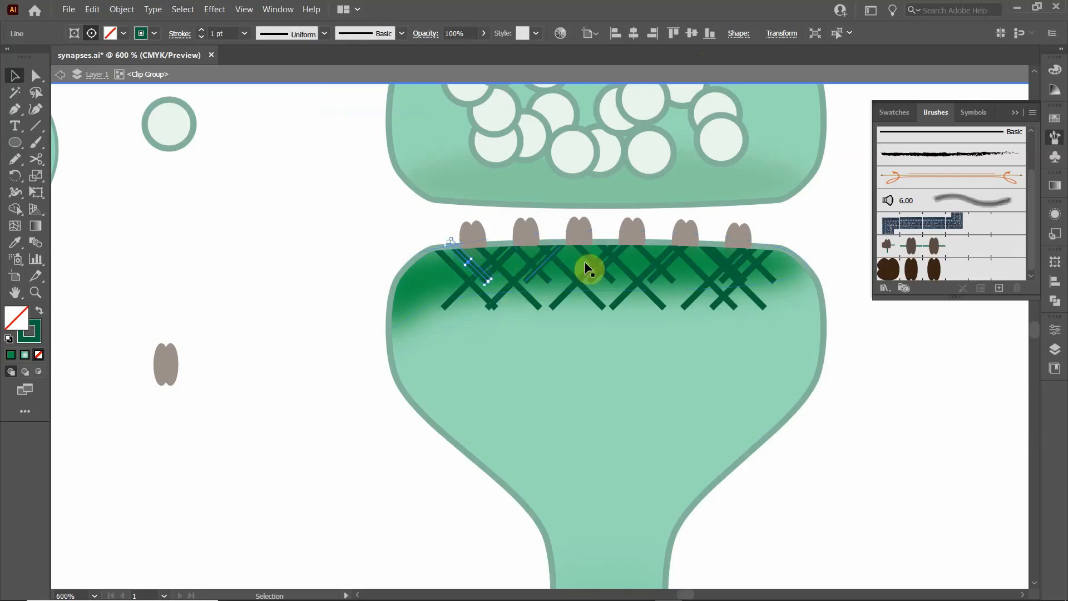
Step: Nudge the short upward-slanting lines below the middle receptors to the right to even out the crosshatch spacing
{"action": "left_click", "coordinate": [557, 268]}
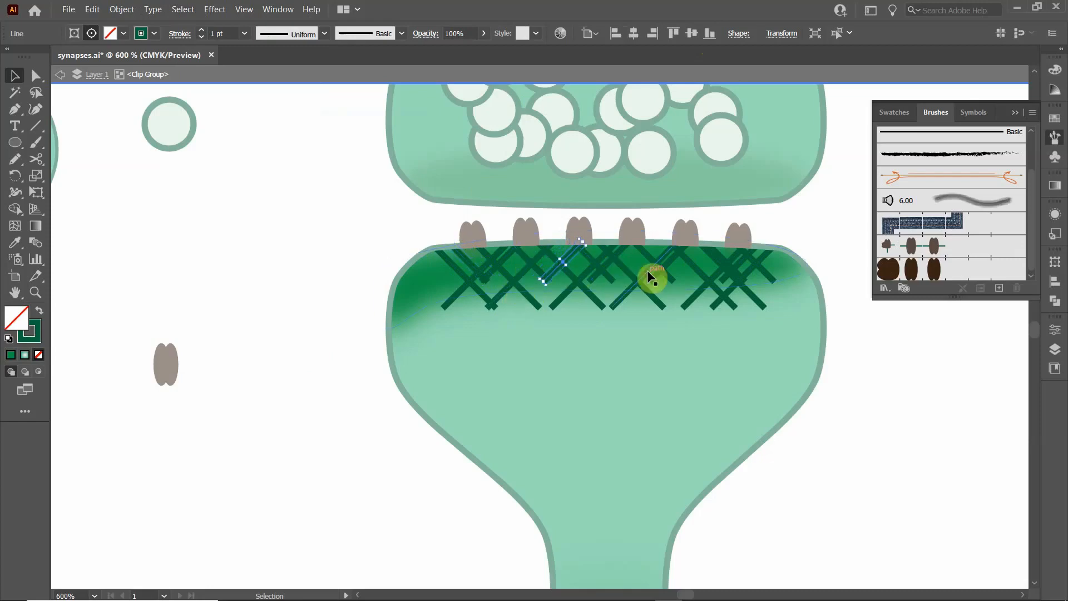
{"action": "key", "text": "Right"}
{"action": "key", "text": "Right"}
{"action": "key", "text": "Right"}
{"action": "key", "text": "Right"}
{"action": "key", "text": "Right"}
{"action": "key", "text": "Right"}
{"action": "key", "text": "Right"}
{"action": "key", "text": "Right"}
{"action": "key", "text": "Right"}
{"action": "key", "text": "Right"}
{"action": "key", "text": "Right"}
{"action": "key", "text": "Right"}
{"action": "key", "text": "Right"}
{"action": "key", "text": "Right"}
{"action": "key", "text": "Right"}
{"action": "key", "text": "Right"}
{"action": "key", "text": "Right"}
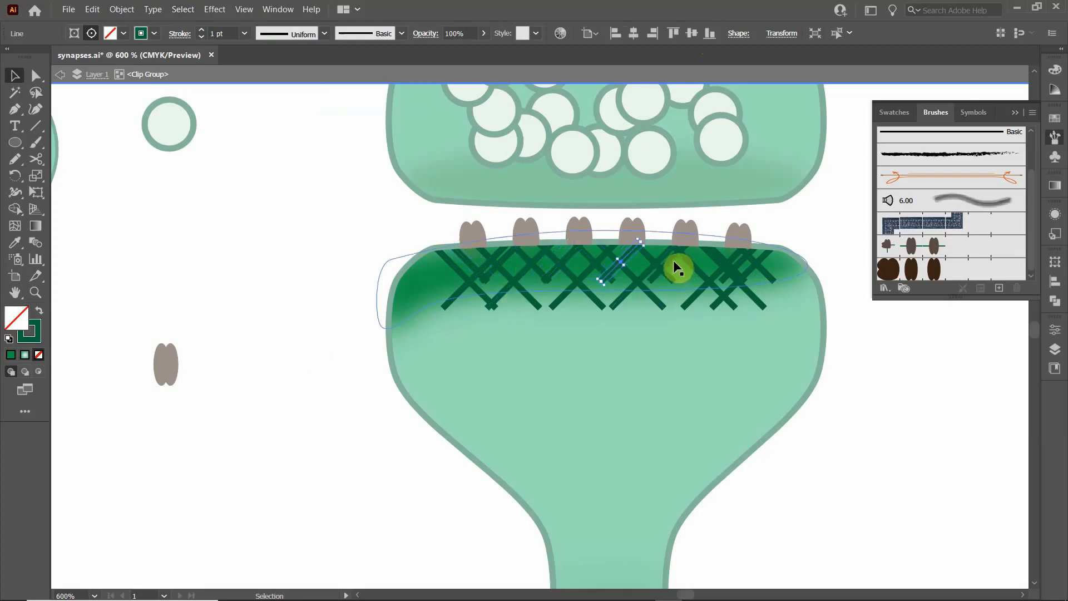
{"action": "key", "text": "Right"}
{"action": "key", "text": "Right"}
{"action": "key", "text": "Right"}
{"action": "key", "text": "Right"}
{"action": "key", "text": "Right"}
{"action": "key", "text": "Right"}
{"action": "key", "text": "Right"}
{"action": "key", "text": "Right"}
{"action": "key", "text": "Right"}
{"action": "key", "text": "Right"}
{"action": "key", "text": "Right"}
{"action": "key", "text": "Right"}
{"action": "key", "text": "Right"}
{"action": "key", "text": "Right"}
{"action": "key", "text": "Right"}
{"action": "key", "text": "Right"}
{"action": "key", "text": "Right"}
{"action": "key", "text": "Right"}
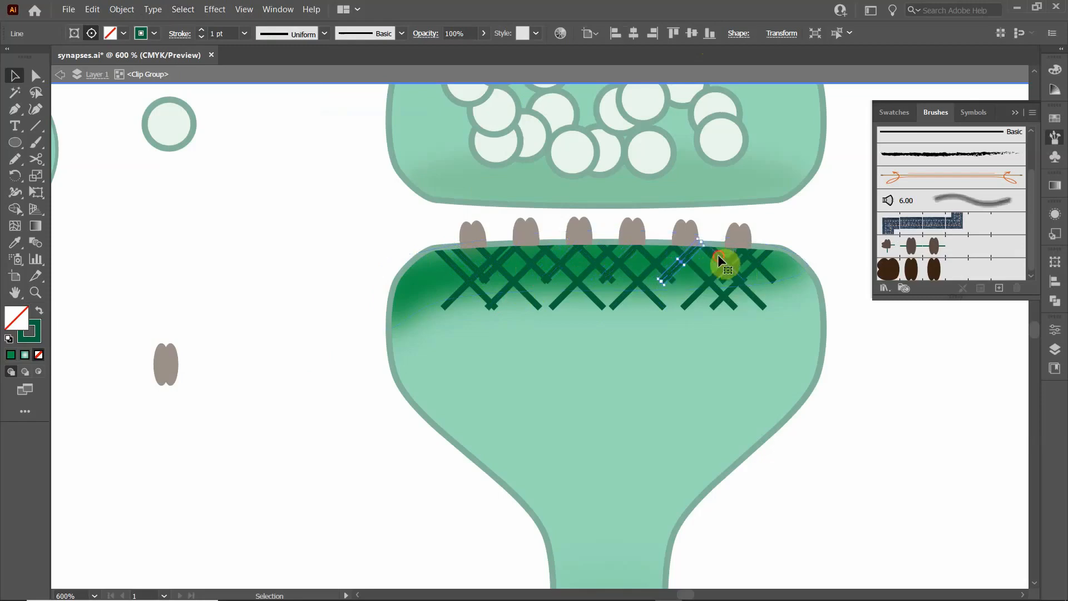
Step: Shift the long upward-slanting lines near both ends of the crosshatch to the left
{"action": "left_click_drag", "start_coordinate": [718, 255], "coordinate": [730, 296]}
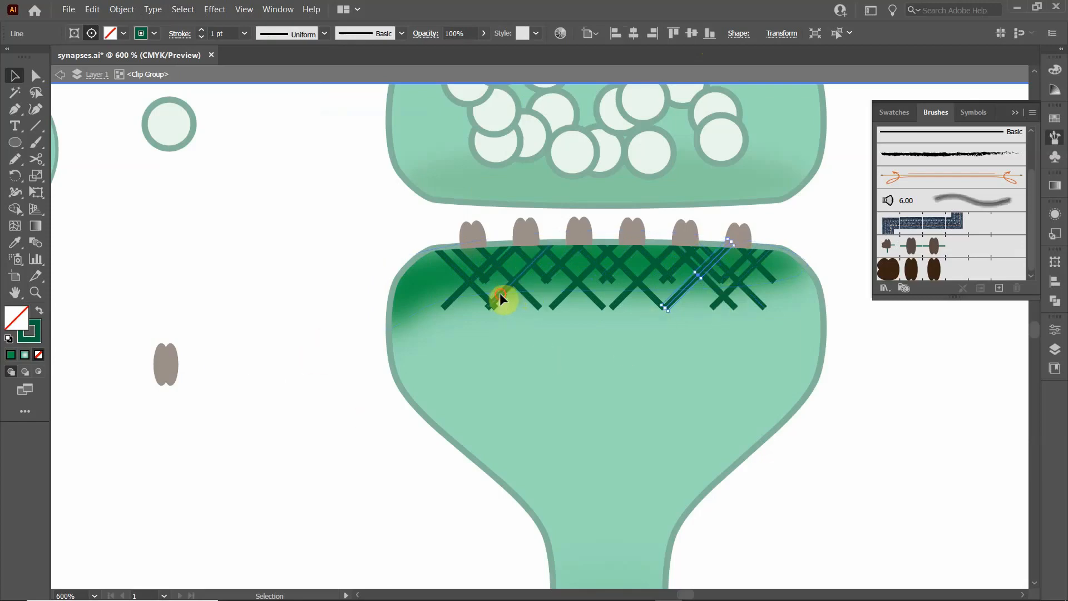
{"action": "key", "text": "ctrl+v"}
{"action": "left_click", "coordinate": [351, 384]}
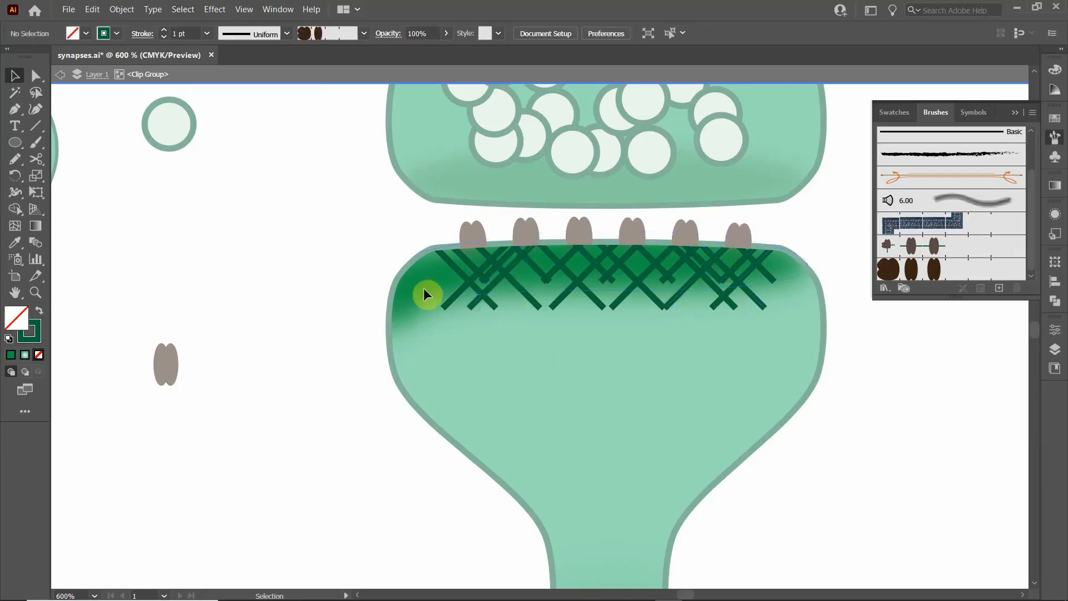
Step: Select all the crosshatch lines by matching appearance and group them
{"action": "left_click", "coordinate": [456, 272]}
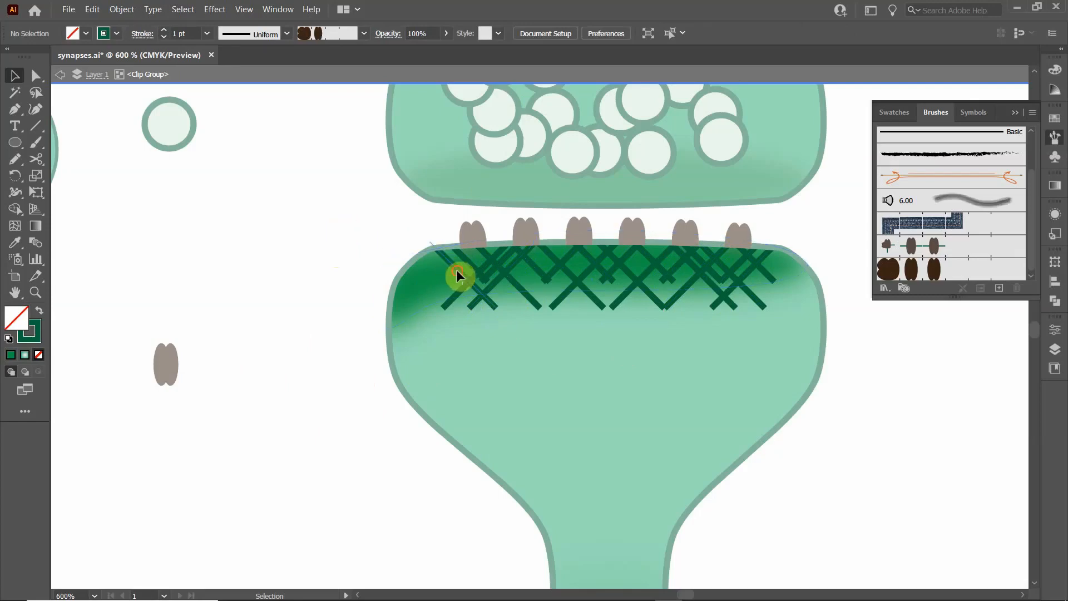
{"action": "left_click", "coordinate": [182, 9]}
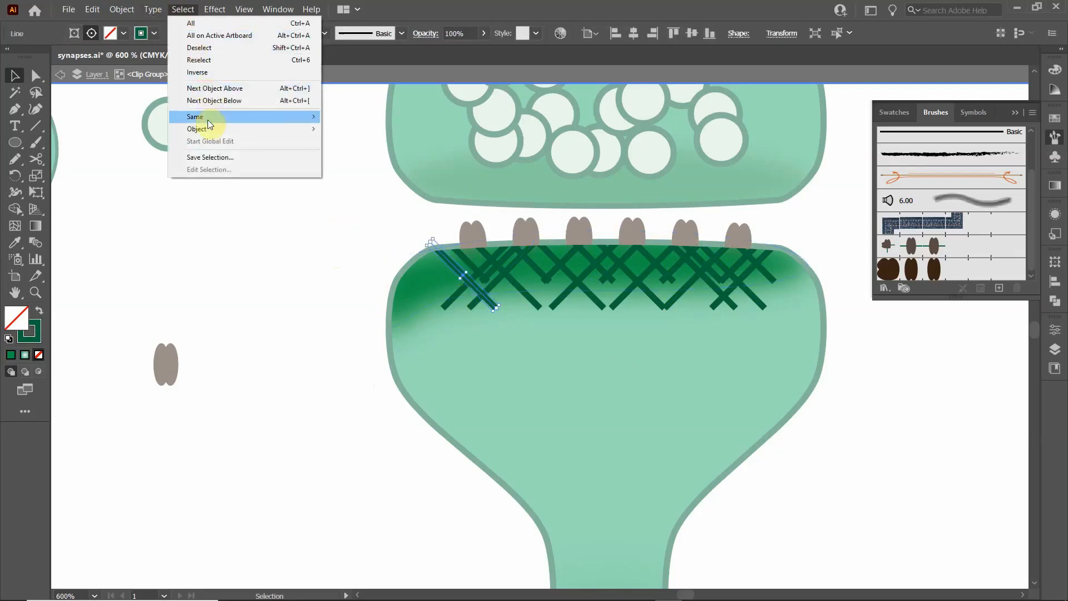
{"action": "mouse_move", "coordinate": [207, 117]}
{"action": "left_click", "coordinate": [340, 120]}
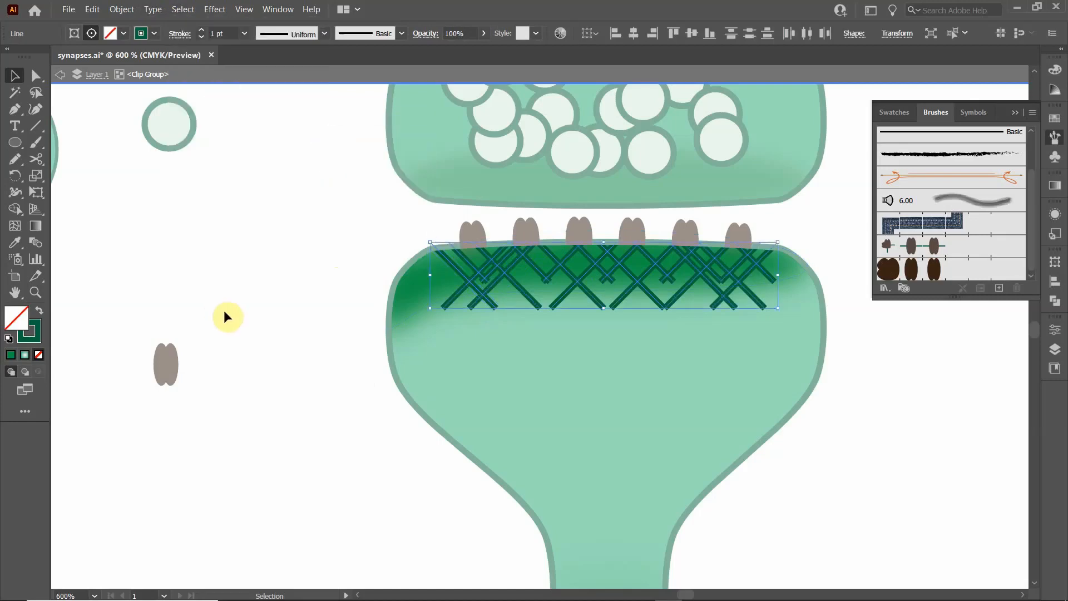
{"action": "key", "text": "a"}
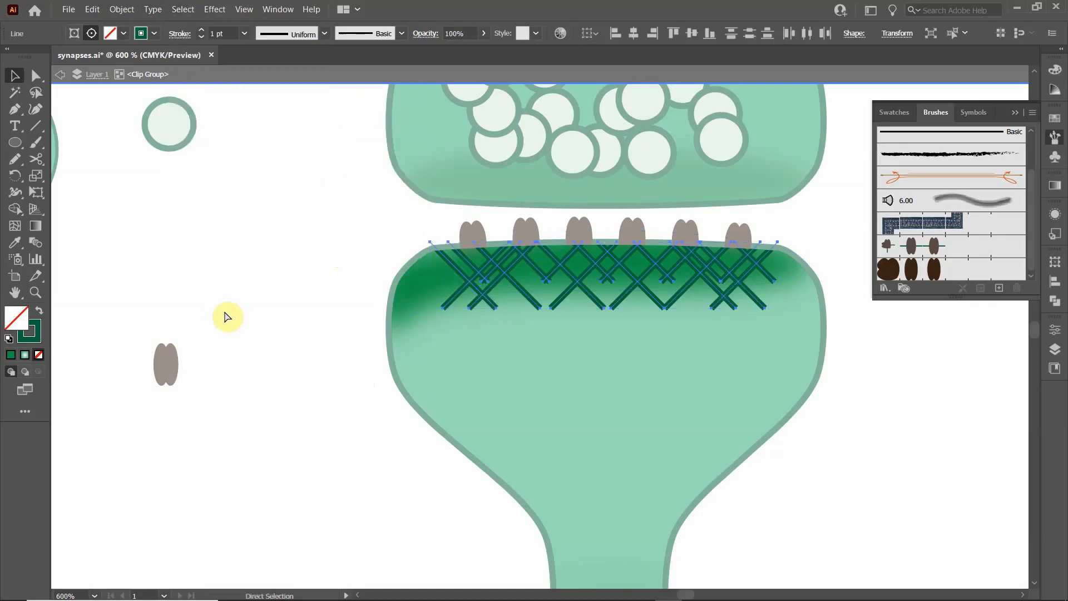
{"action": "mouse_move", "coordinate": [370, 317]}
{"action": "left_mouse_down"}
{"action": "mouse_move", "coordinate": [712, 248]}
{"action": "mouse_move", "coordinate": [619, 268]}
{"action": "mouse_move", "coordinate": [535, 269]}
{"action": "left_mouse_up"}
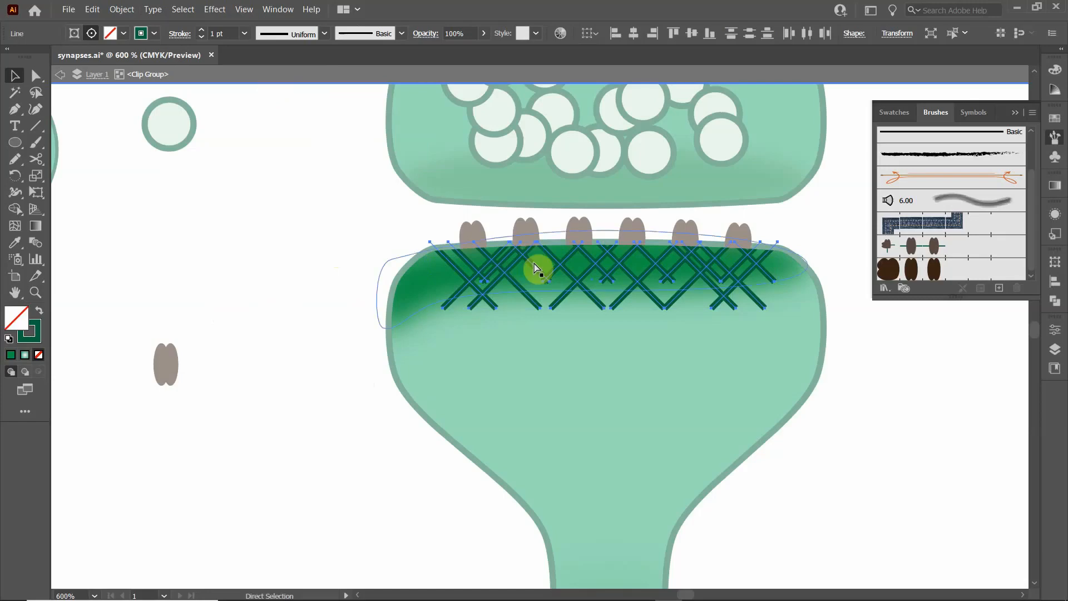
{"action": "key", "text": "ctrl+g"}
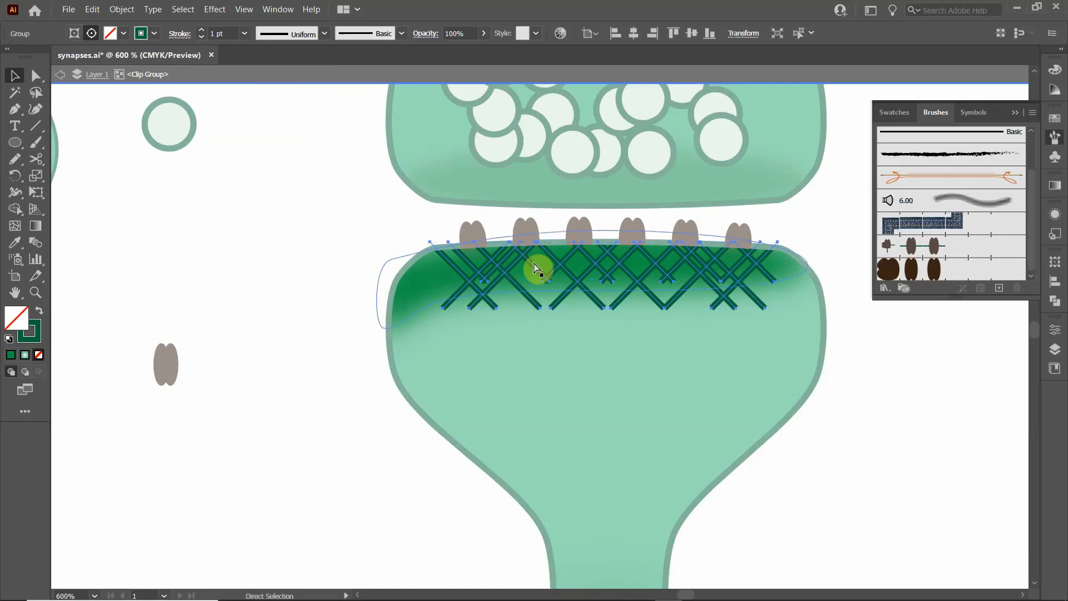
{"action": "key", "text": "v"}
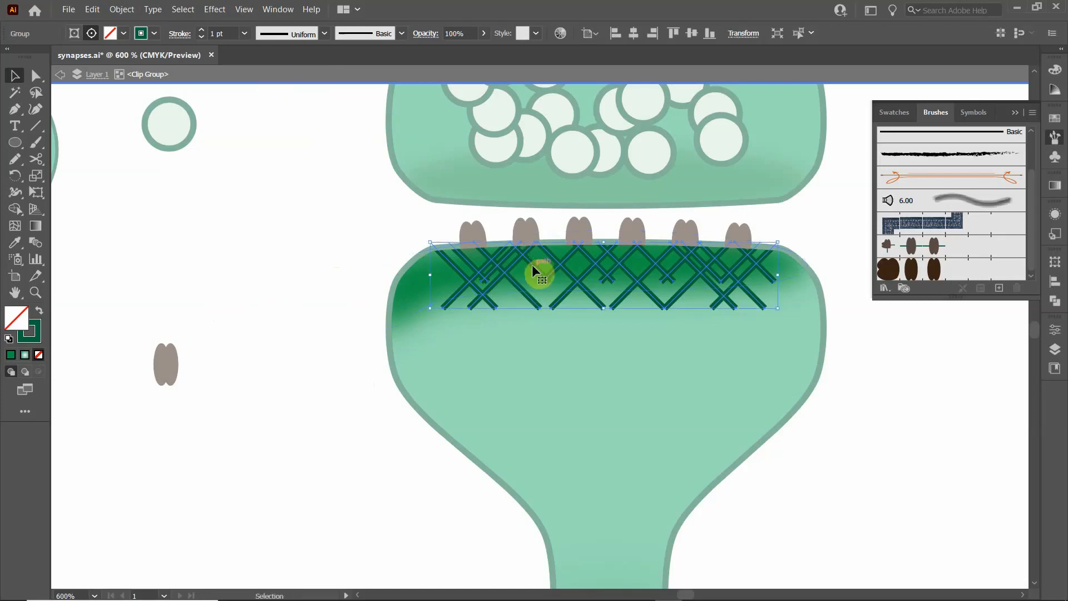
{"action": "left_click", "coordinate": [310, 303]}
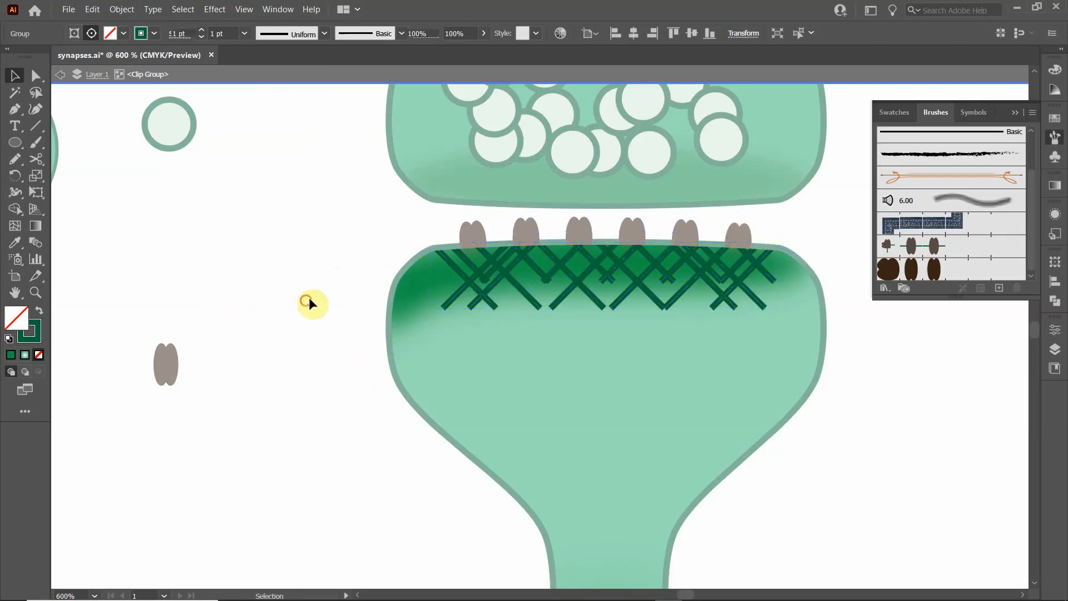
Step: Apply a Gaussian Blur with a small radius to the crosshatch group, keeping the lines softly visible
{"action": "left_click", "coordinate": [482, 253]}
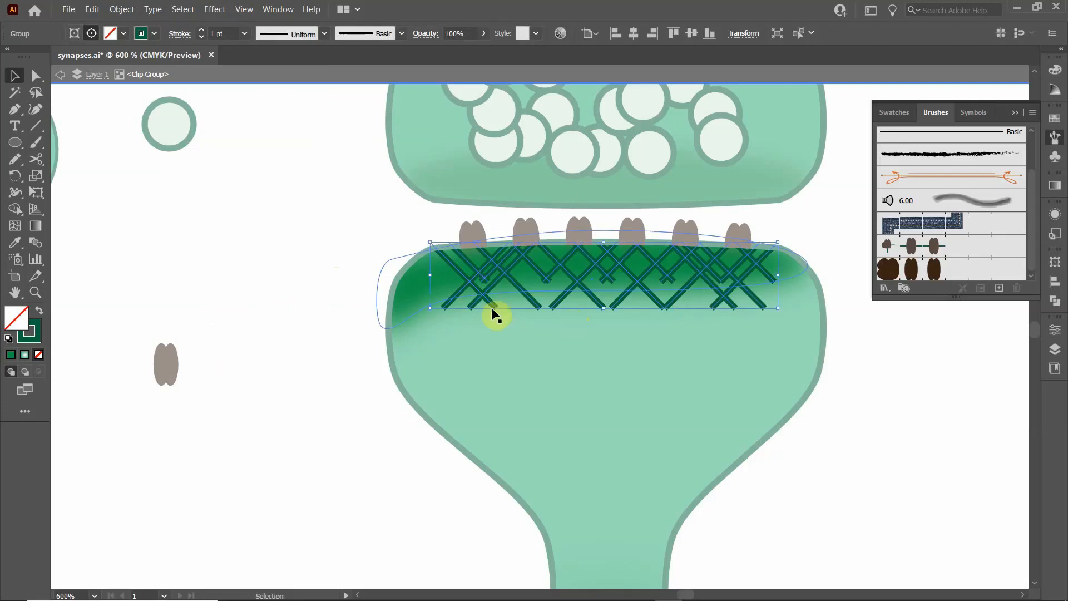
{"action": "left_click", "coordinate": [213, 10]}
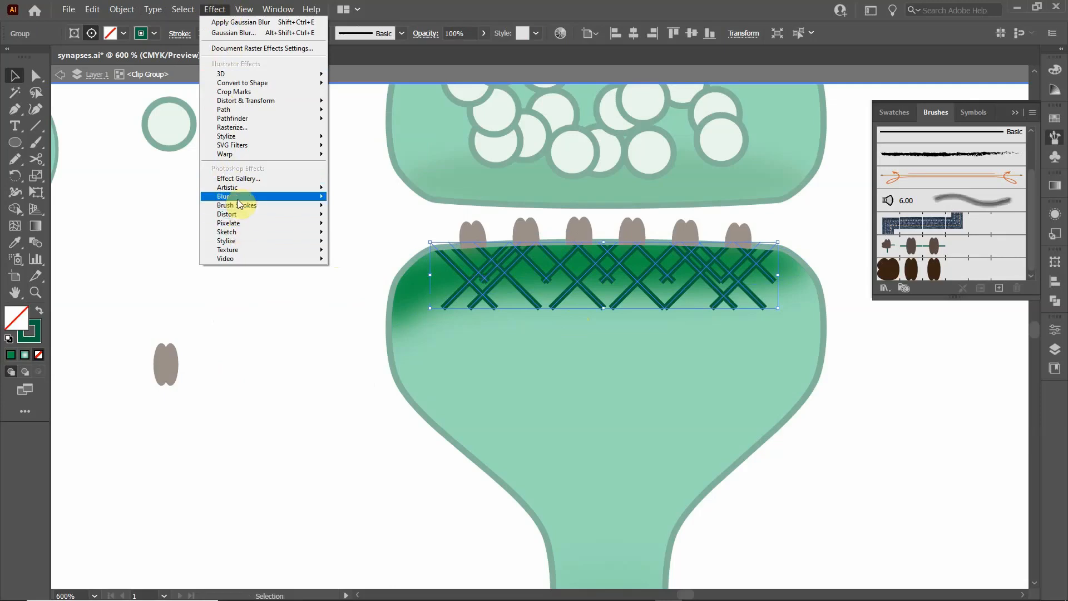
{"action": "mouse_move", "coordinate": [301, 197]}
{"action": "left_click", "coordinate": [349, 199]}
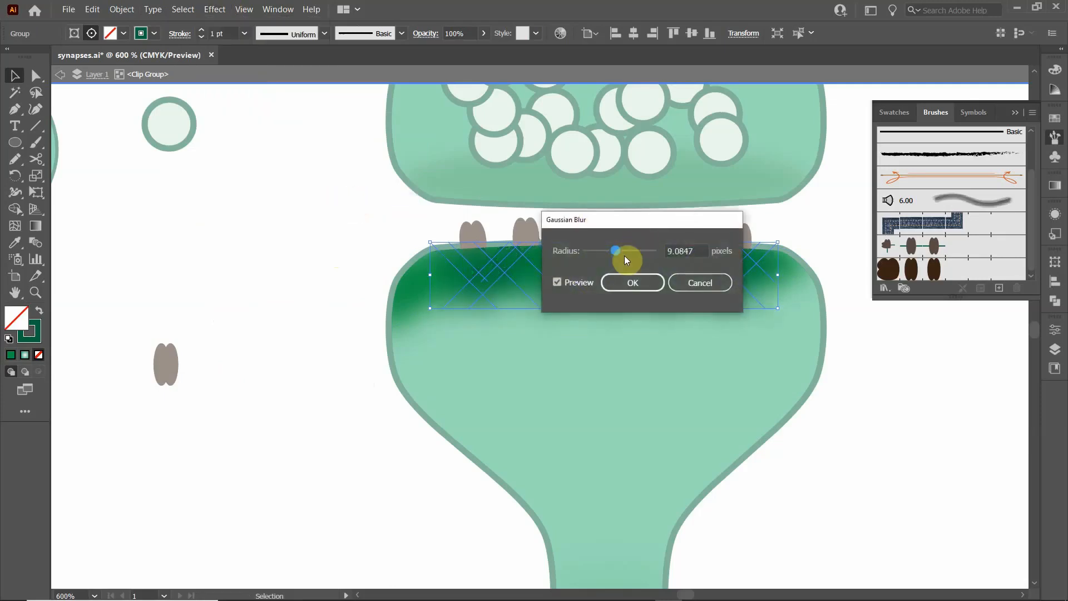
{"action": "left_click_drag", "start_coordinate": [618, 250], "coordinate": [242, 221]}
{"action": "left_click", "coordinate": [244, 277]}
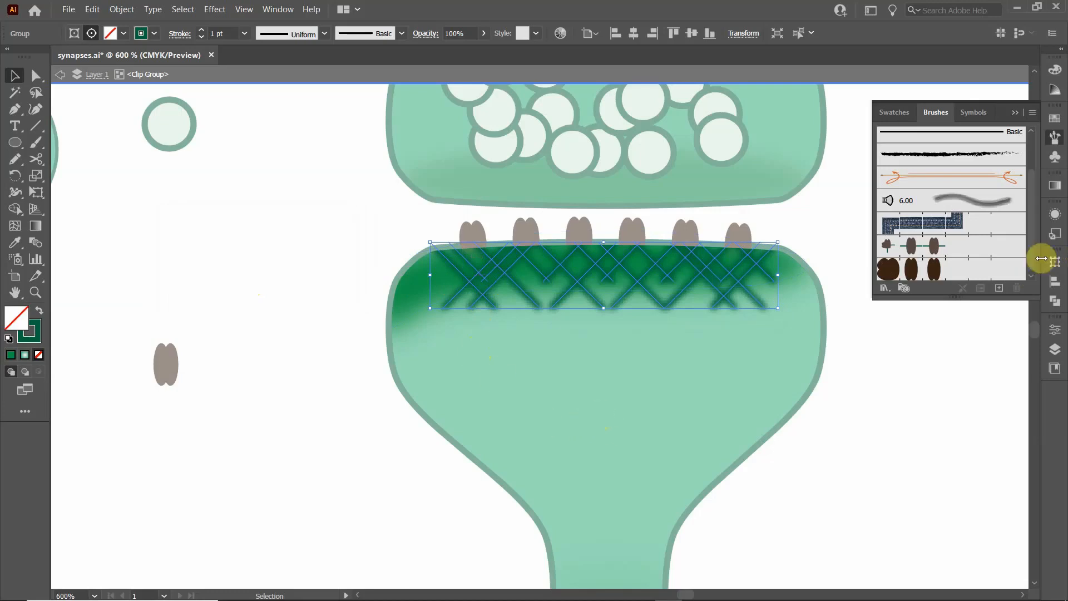
Step: Apply the white-to-green linear gradient to the fill and stroke of the crosshatch group
{"action": "left_click", "coordinate": [1056, 185]}
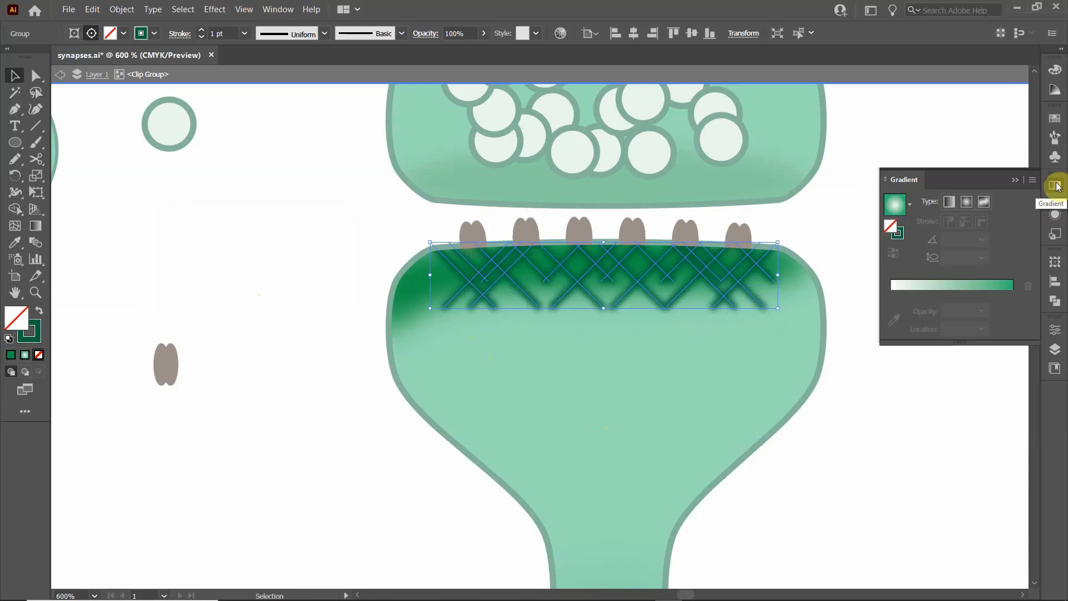
{"action": "left_click", "coordinate": [949, 204]}
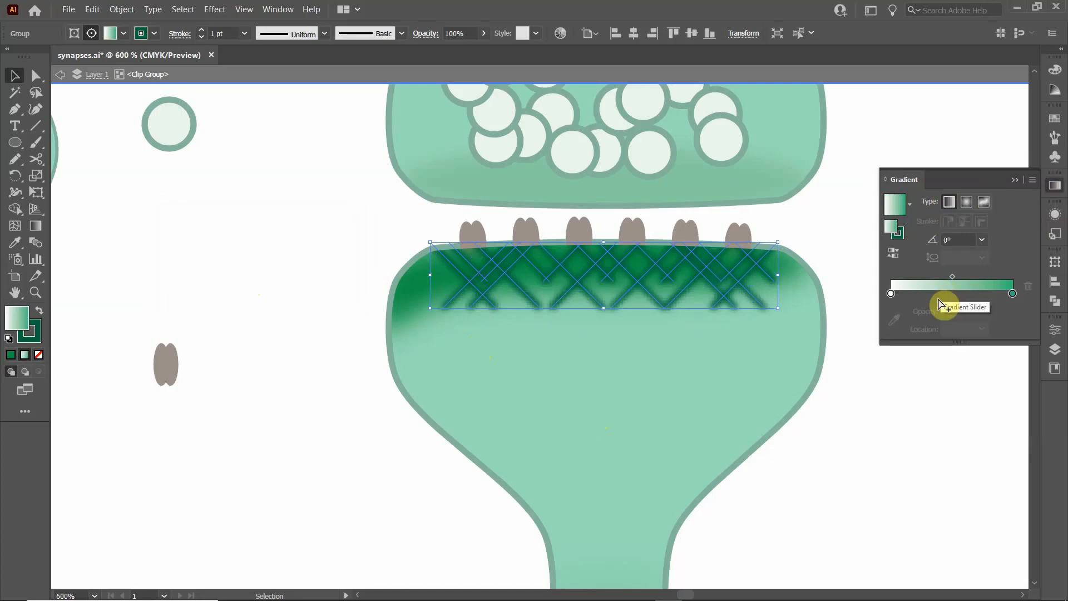
{"action": "left_click", "coordinate": [902, 237]}
{"action": "left_click", "coordinate": [952, 202]}
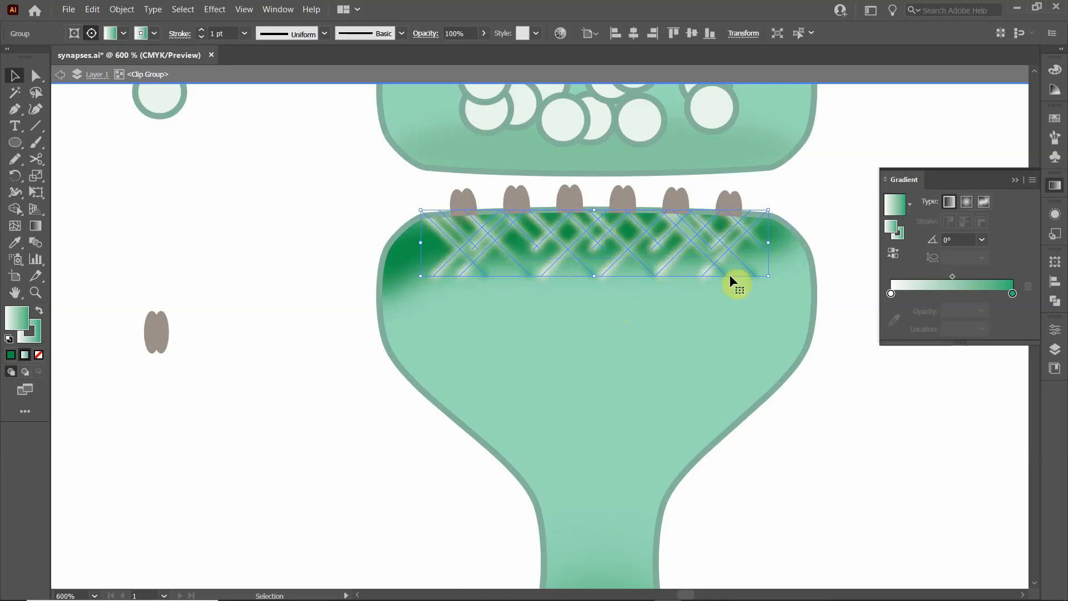
Step: Inside the crosshatch group, rotate the long downward-slanting lines and the far-right one together by 180°
{"action": "left_click", "coordinate": [299, 253]}
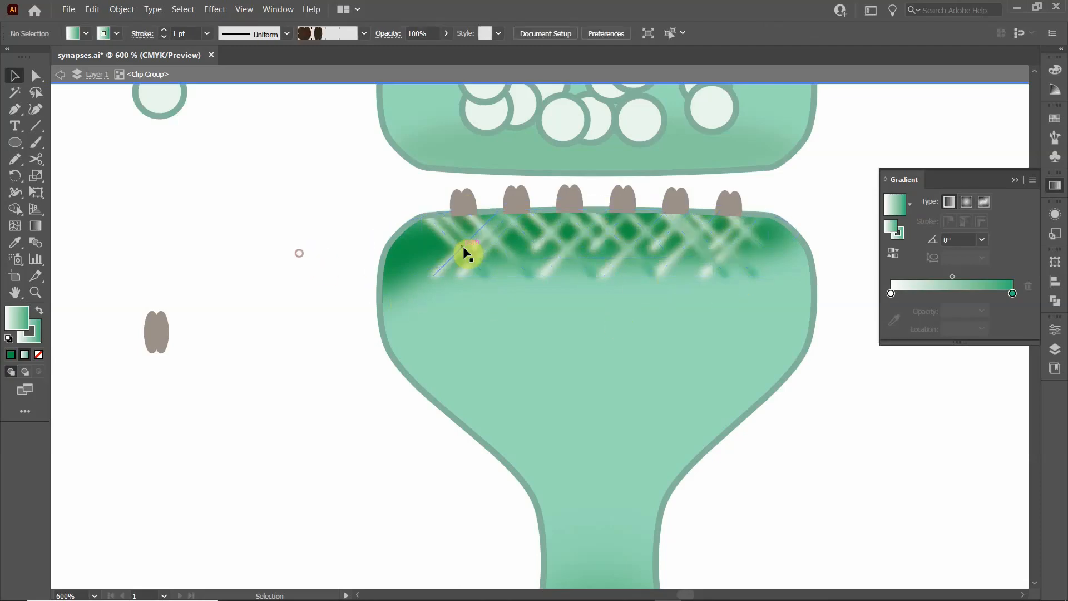
{"action": "left_click", "coordinate": [452, 242]}
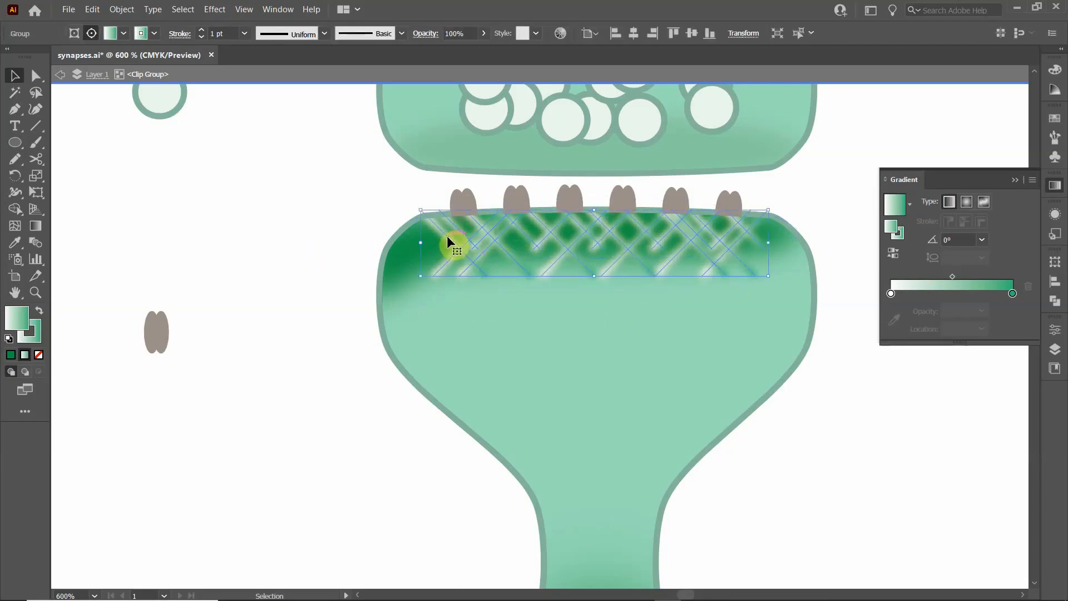
{"action": "double_click", "coordinate": [449, 239]}
{"action": "left_click", "coordinate": [453, 247]}
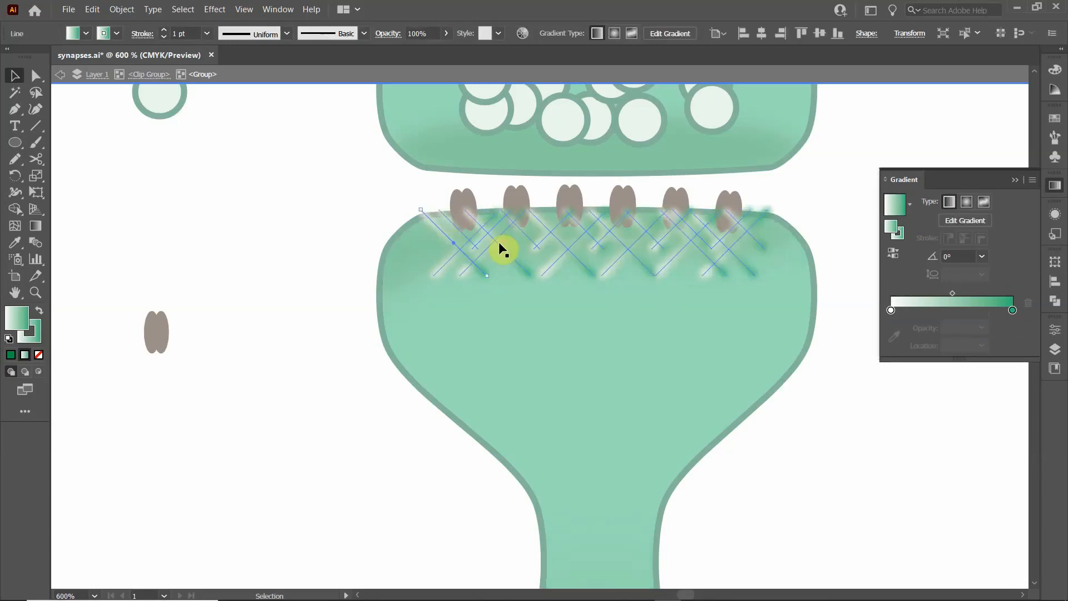
{"action": "left_click", "coordinate": [570, 255], "text": "shift"}
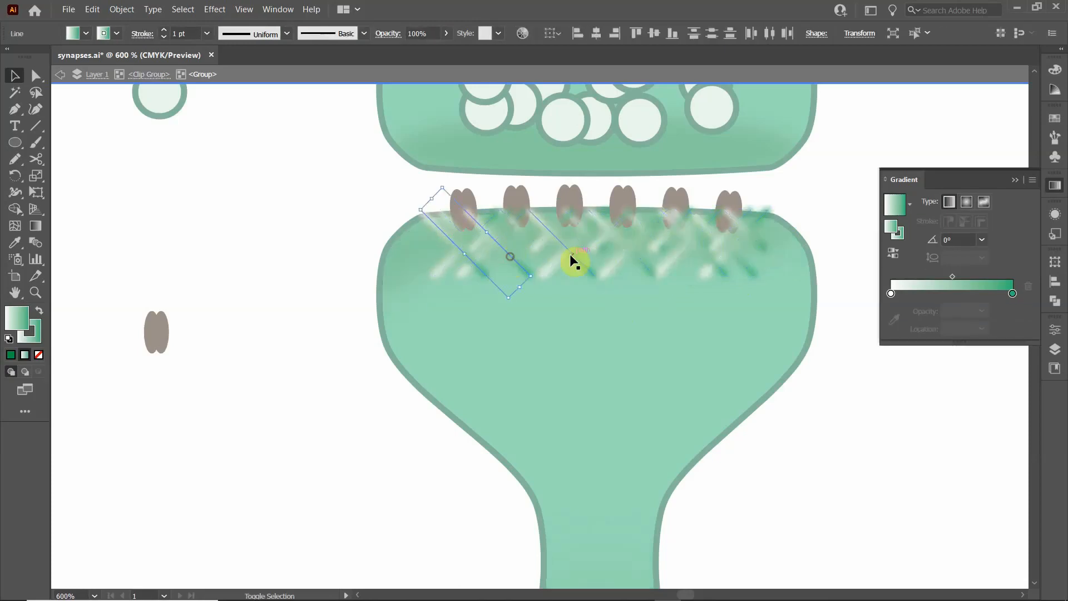
{"action": "left_click", "coordinate": [580, 256], "text": "shift"}
{"action": "left_click", "coordinate": [639, 260], "text": "shift"}
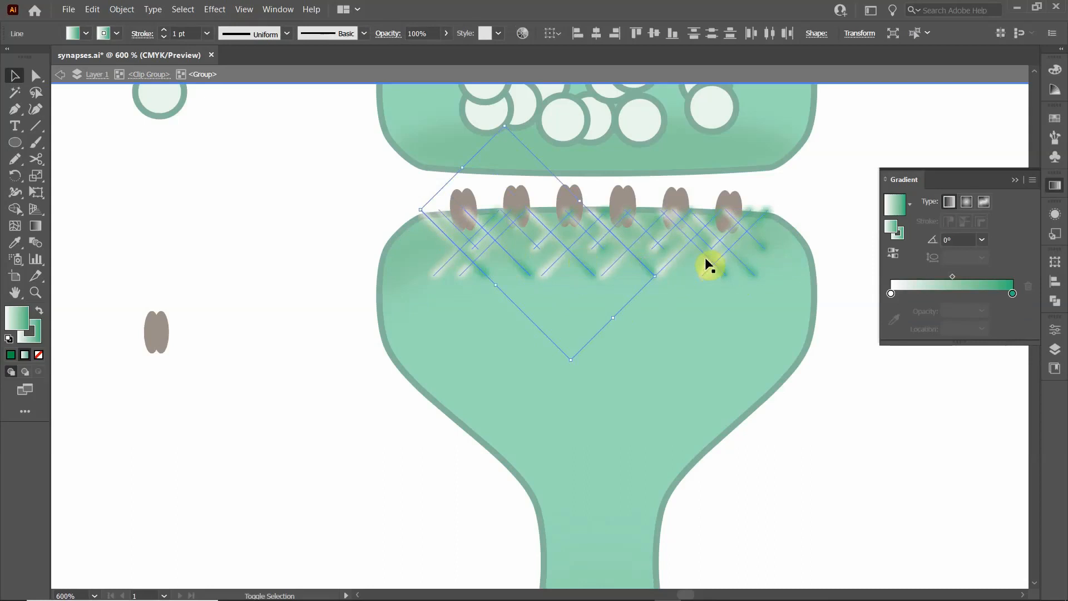
{"action": "left_click", "coordinate": [706, 254], "text": "shift"}
{"action": "left_click", "coordinate": [752, 266], "text": "shift"}
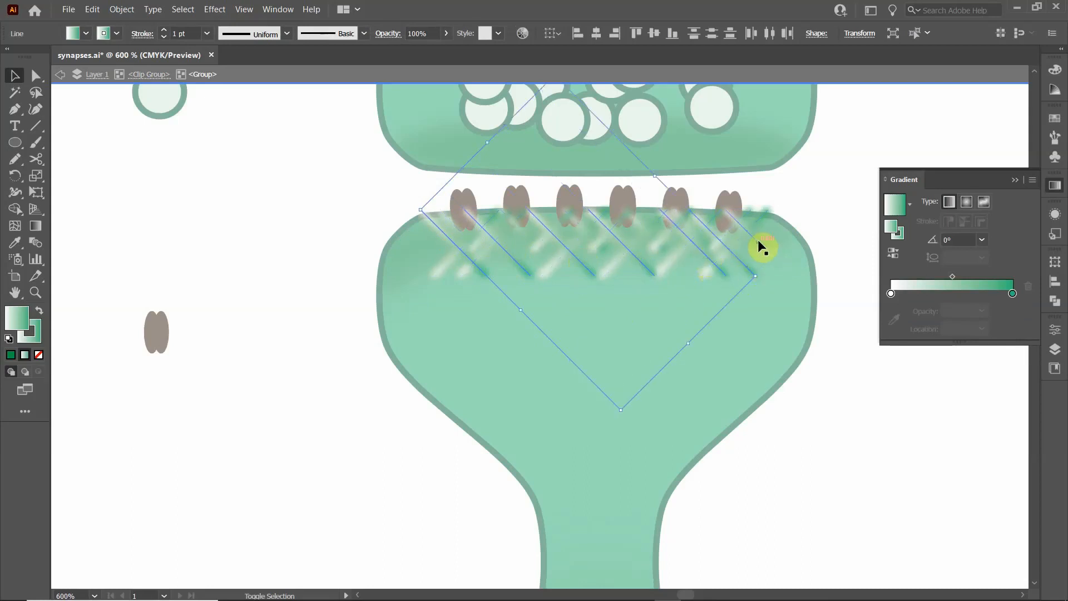
{"action": "left_click", "coordinate": [759, 245], "text": "shift"}
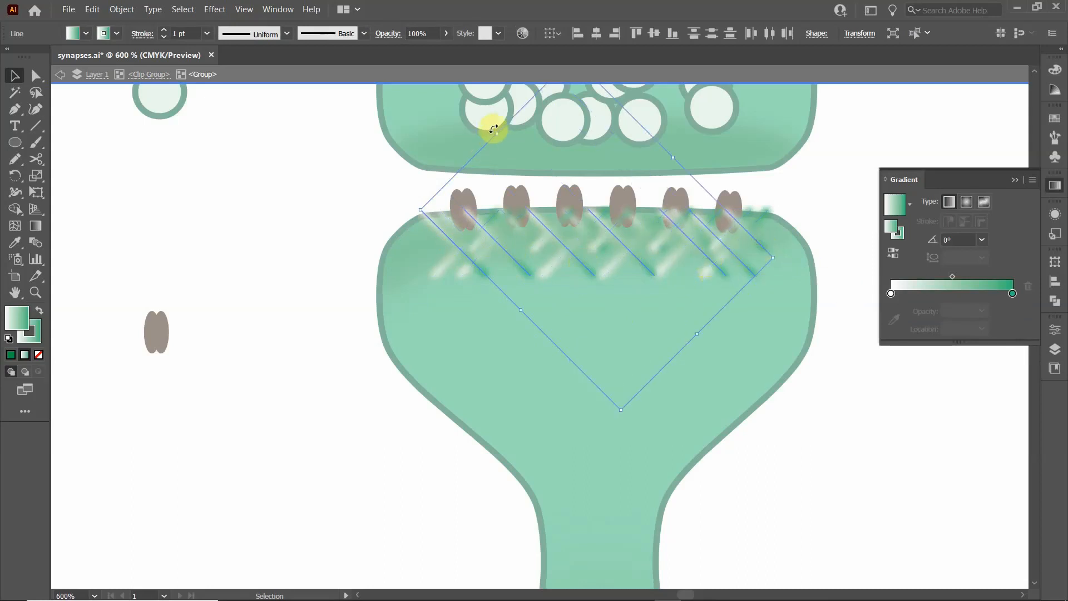
{"action": "mouse_move", "coordinate": [489, 130]}
{"action": "left_mouse_down"}
{"action": "mouse_move", "coordinate": [464, 146]}
{"action": "mouse_move", "coordinate": [417, 277]}
{"action": "mouse_move", "coordinate": [494, 353]}
{"action": "mouse_move", "coordinate": [665, 362]}
{"action": "mouse_move", "coordinate": [698, 352]}
{"action": "left_mouse_up"}
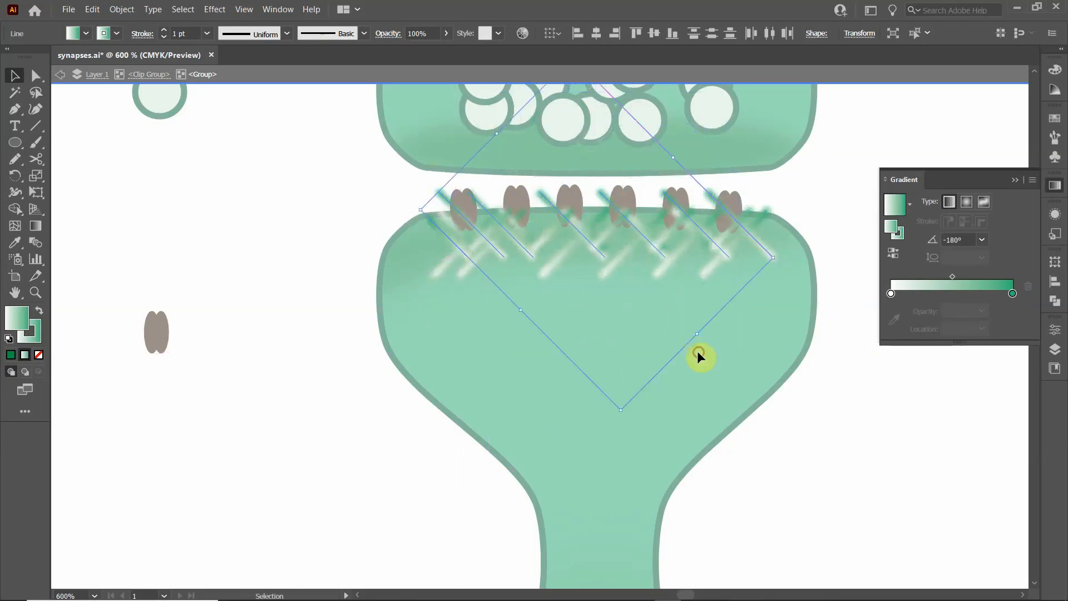
Step: Nudge the rotated downward-slanting lines down until their lower ends align with those of the upward-slanting lines
{"action": "key", "text": "Down"}
{"action": "key", "text": "Down"}
{"action": "key", "text": "Down"}
{"action": "key", "text": "Down"}
{"action": "key", "text": "Down"}
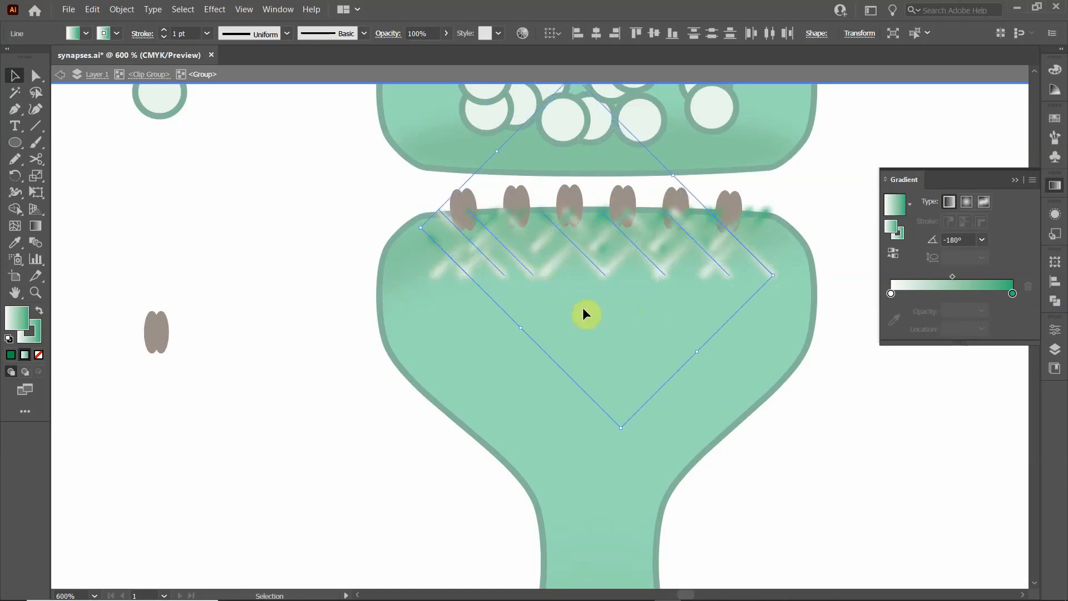
{"action": "left_click", "coordinate": [370, 252]}
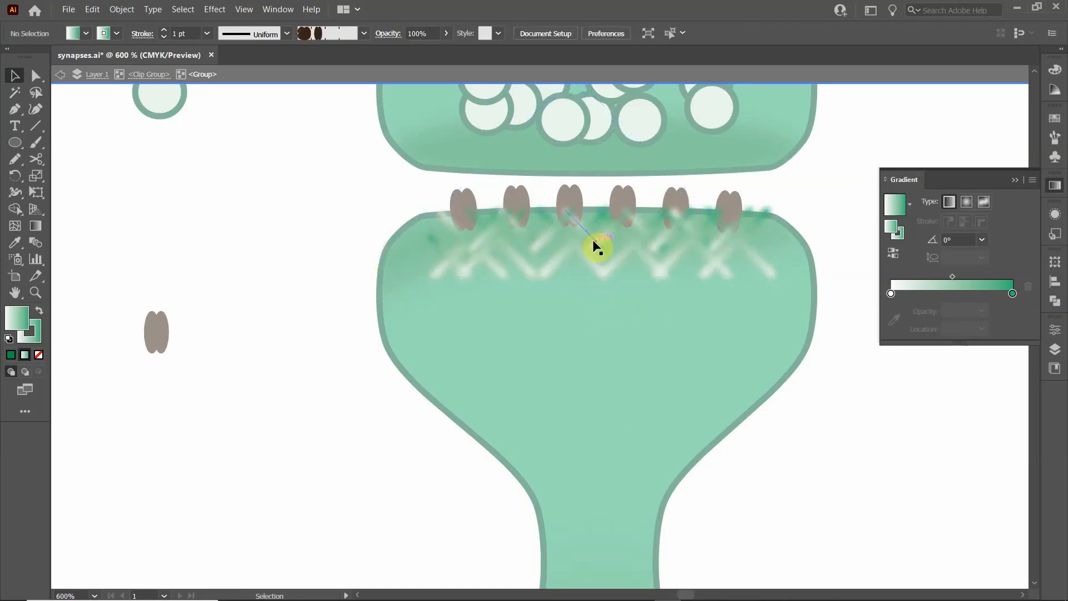
Step: Rotate the remaining three short downward-slanting crosshatch lines by 180° and leave the group
{"action": "left_click", "coordinate": [593, 237]}
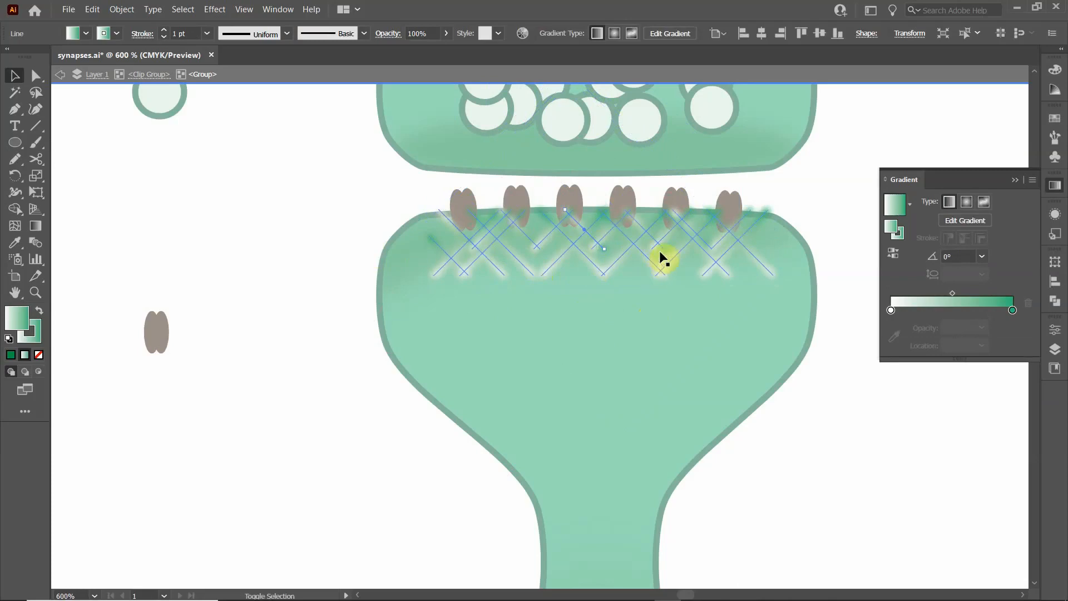
{"action": "left_click", "coordinate": [650, 236], "text": "shift"}
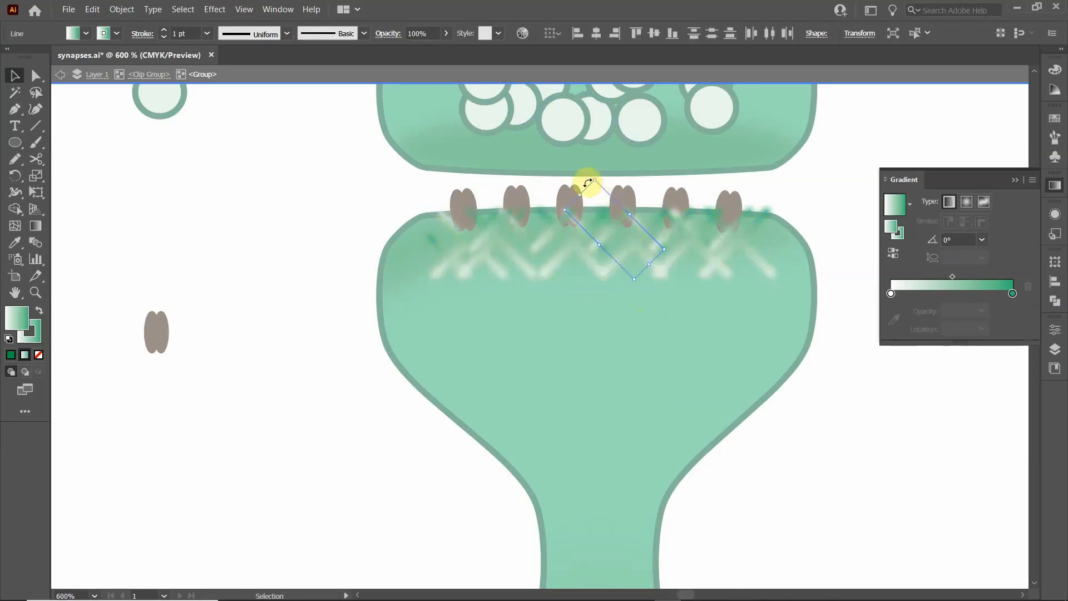
{"action": "mouse_move", "coordinate": [588, 182]}
{"action": "left_mouse_down"}
{"action": "mouse_move", "coordinate": [565, 194]}
{"action": "mouse_move", "coordinate": [518, 283]}
{"action": "mouse_move", "coordinate": [596, 345]}
{"action": "mouse_move", "coordinate": [678, 334]}
{"action": "left_mouse_up"}
{"action": "left_click", "coordinate": [700, 236]}
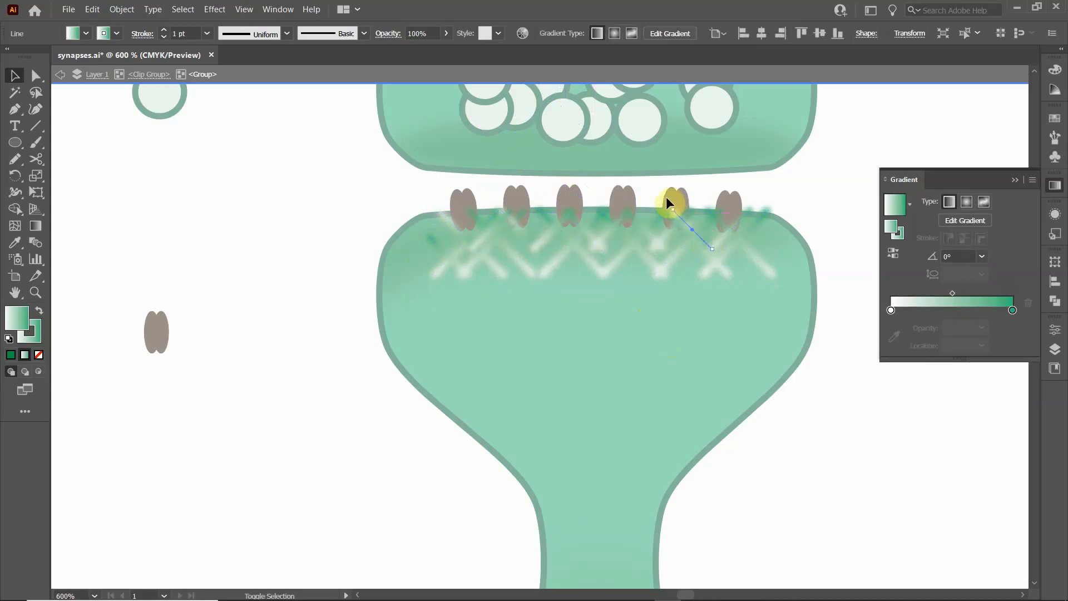
{"action": "key", "text": "ctrl+a"}
{"action": "mouse_move", "coordinate": [665, 216]}
{"action": "left_mouse_down"}
{"action": "mouse_move", "coordinate": [660, 294]}
{"action": "mouse_move", "coordinate": [690, 306]}
{"action": "mouse_move", "coordinate": [733, 294]}
{"action": "left_mouse_up"}
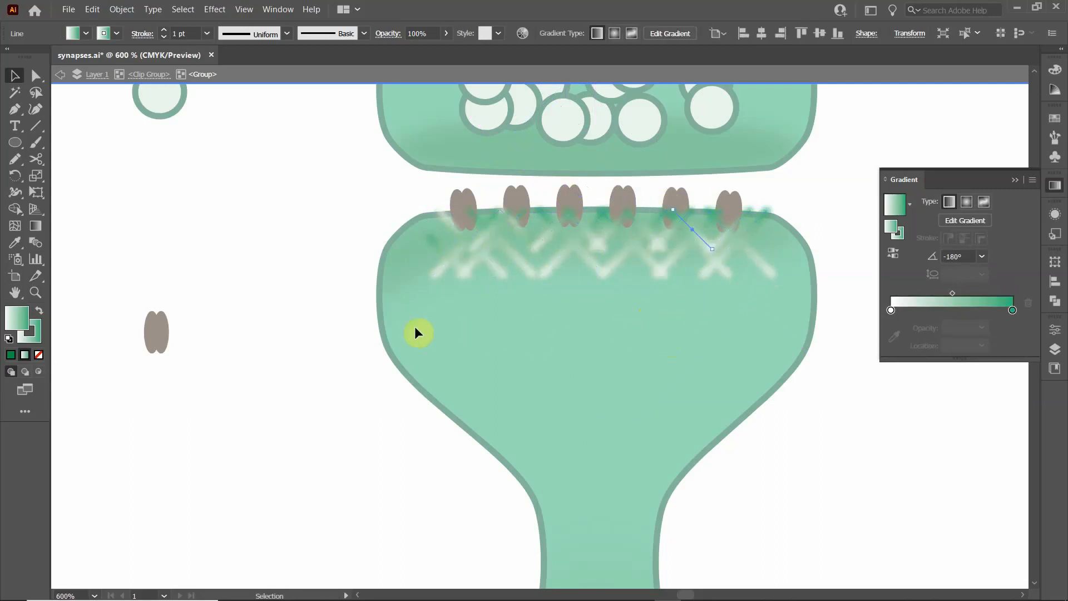
{"action": "left_click", "coordinate": [302, 301]}
{"action": "left_click", "coordinate": [329, 275]}
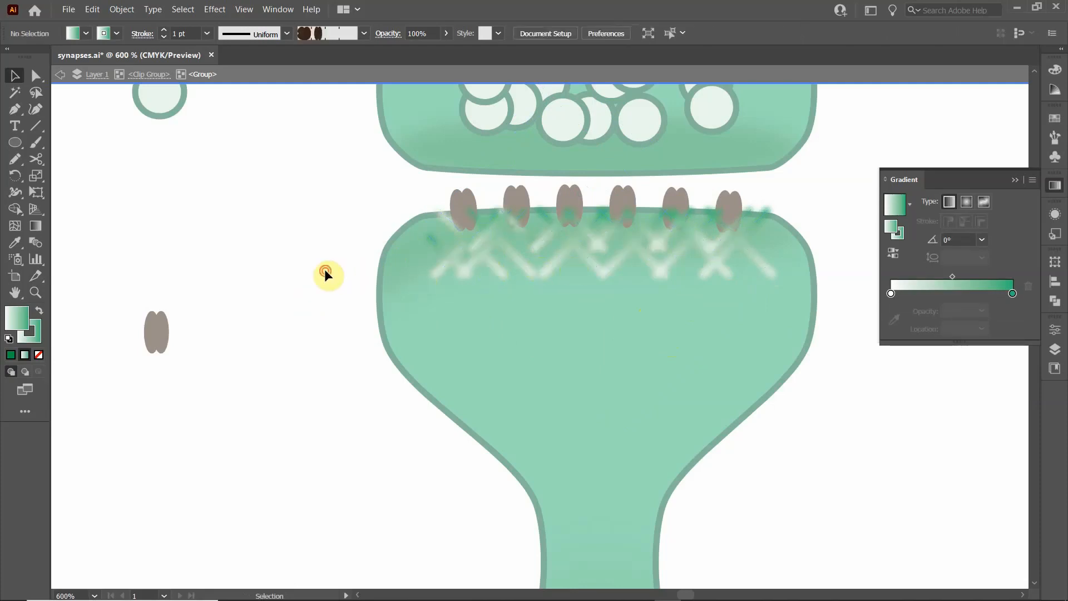
{"action": "double_click", "coordinate": [325, 271]}
Step: Remove the fill from the crosshatch group inside the clip group
{"action": "double_click", "coordinate": [492, 264]}
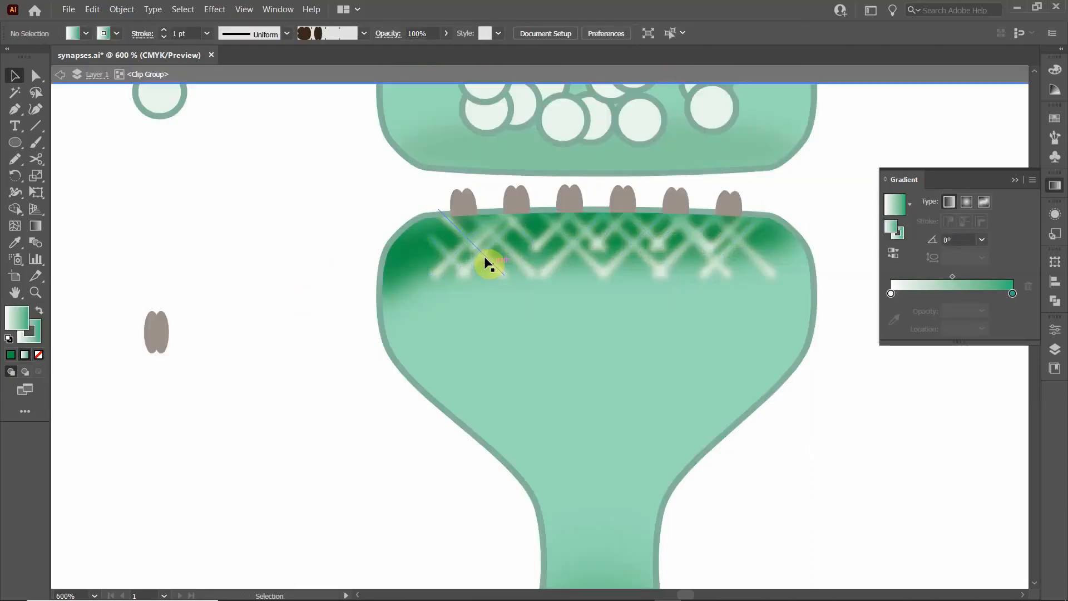
{"action": "left_click", "coordinate": [441, 262]}
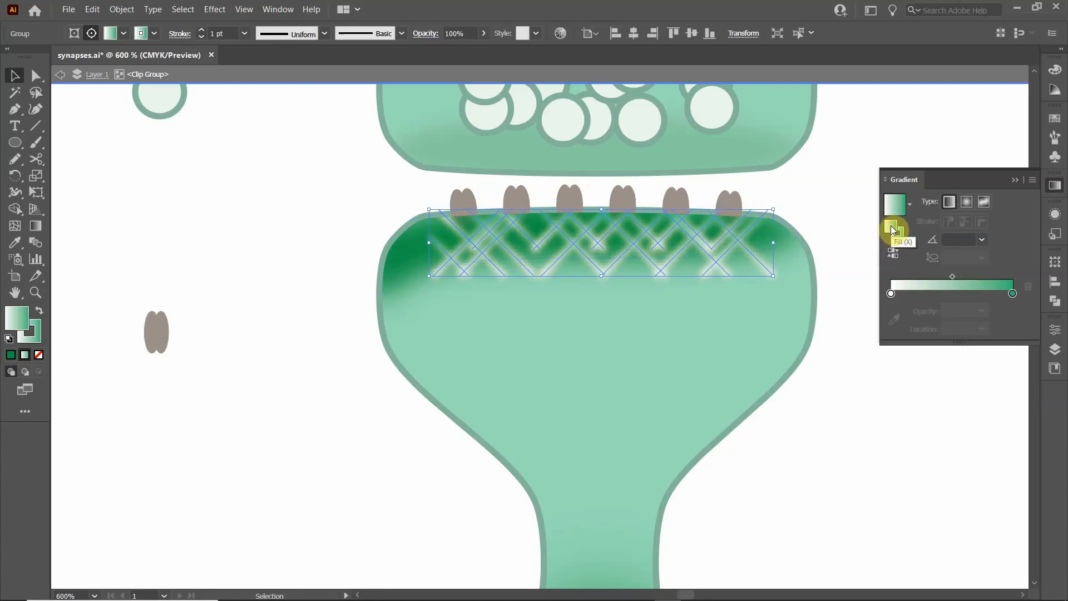
{"action": "left_click", "coordinate": [124, 33]}
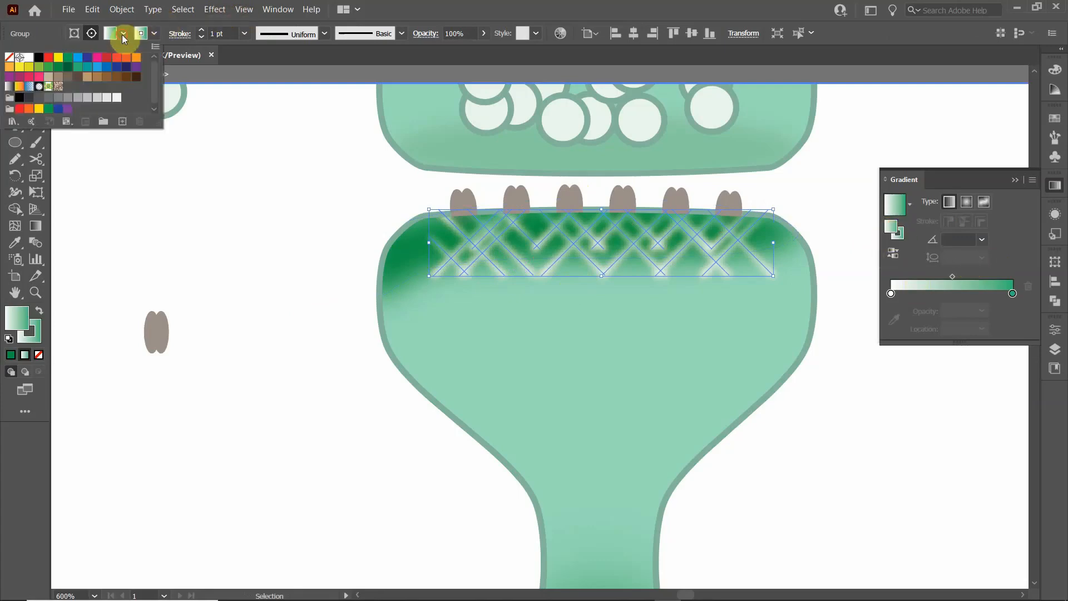
{"action": "left_click", "coordinate": [9, 57]}
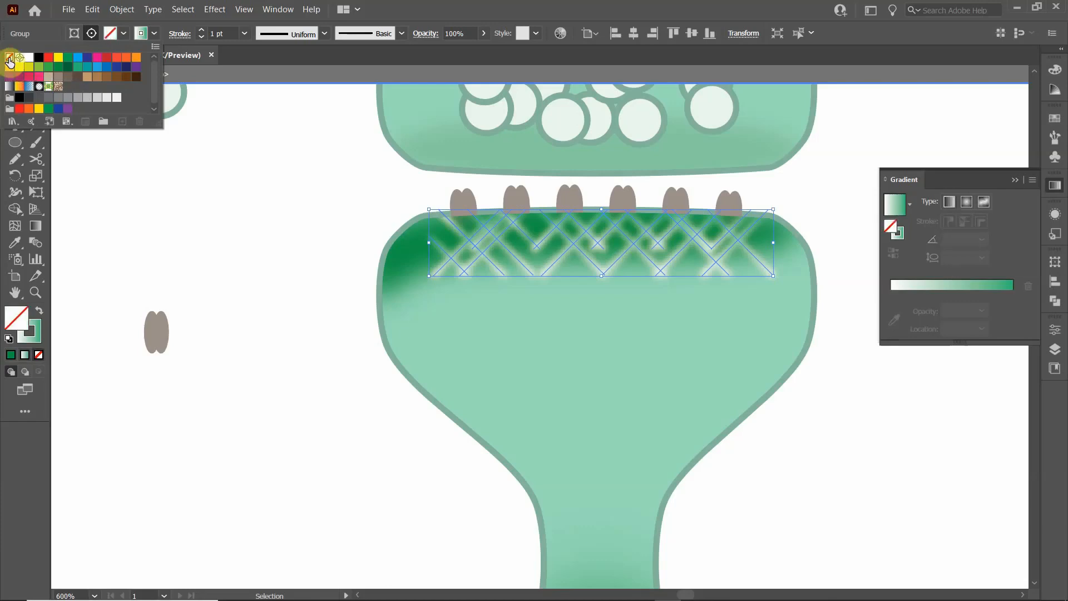
Step: Set the opacity of the white stop in the crosshatch group's stroke gradient to 0%
{"action": "left_click", "coordinate": [902, 239]}
{"action": "double_click", "coordinate": [903, 238]}
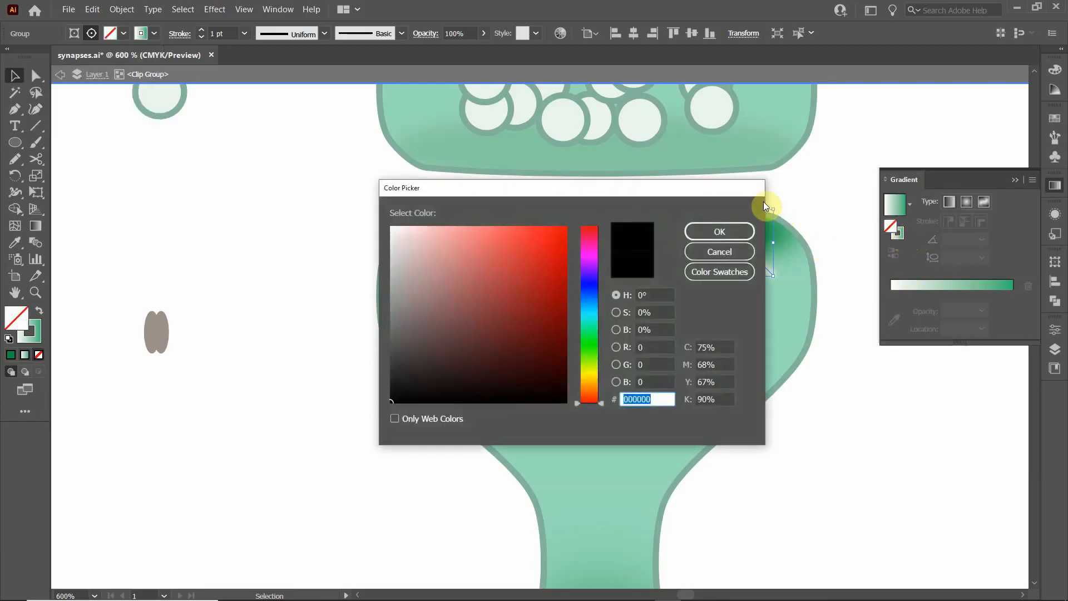
{"action": "left_click", "coordinate": [719, 252]}
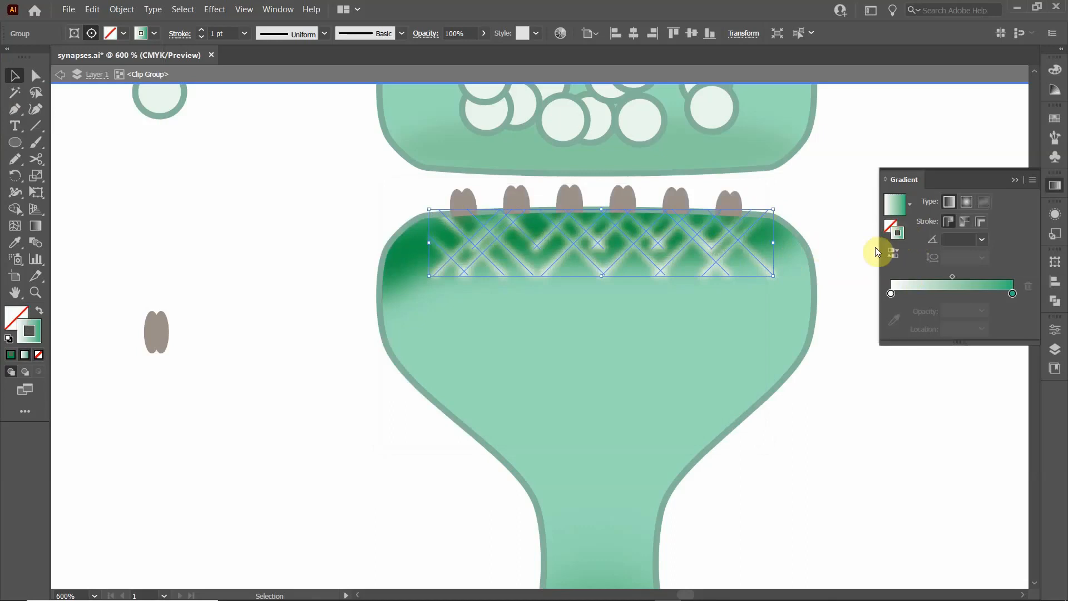
{"action": "double_click", "coordinate": [891, 292]}
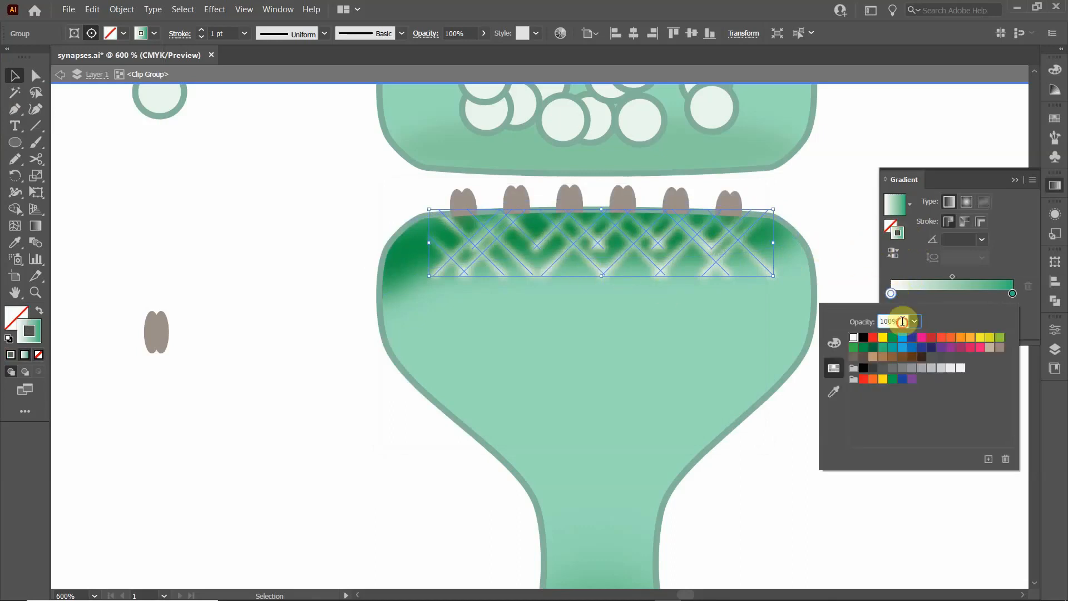
{"action": "left_click_drag", "start_coordinate": [902, 321], "coordinate": [854, 327]}
{"action": "type", "text": "0"}
{"action": "key", "text": "Return"}
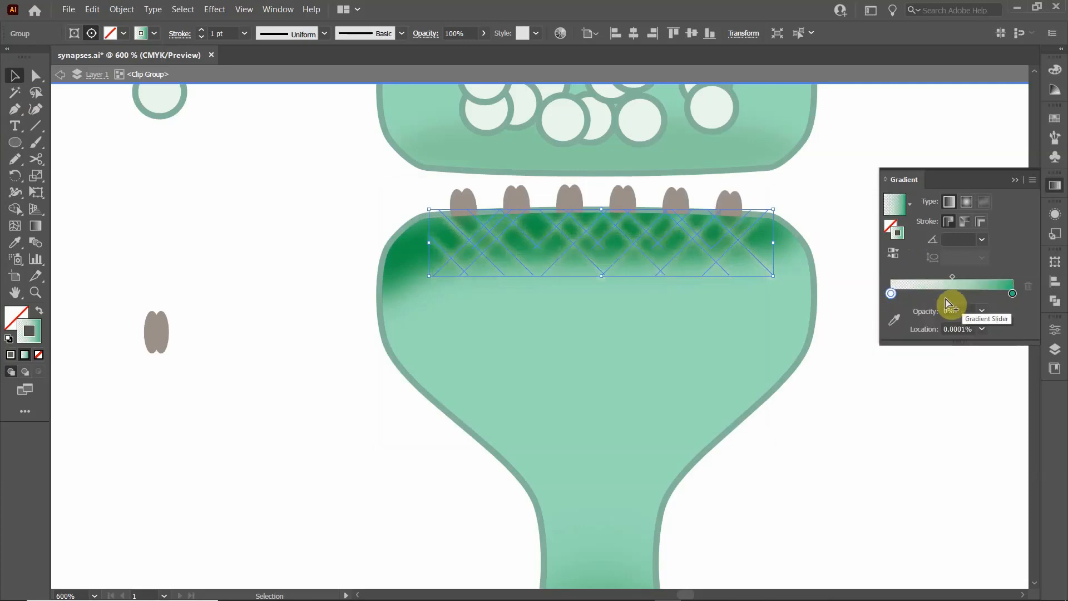
{"action": "left_click", "coordinate": [814, 201]}
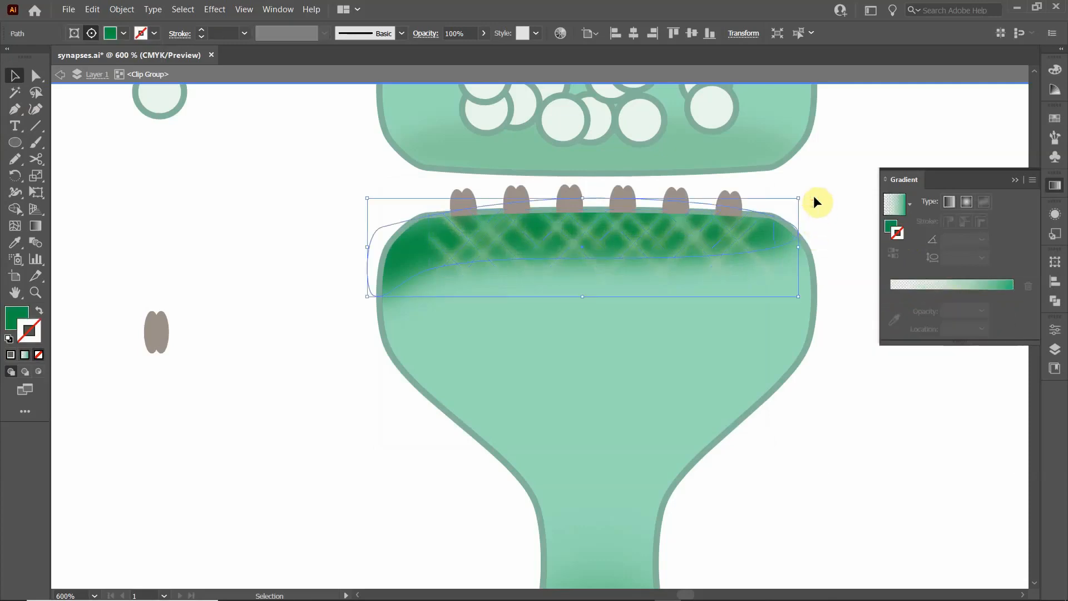
{"action": "left_click", "coordinate": [579, 235]}
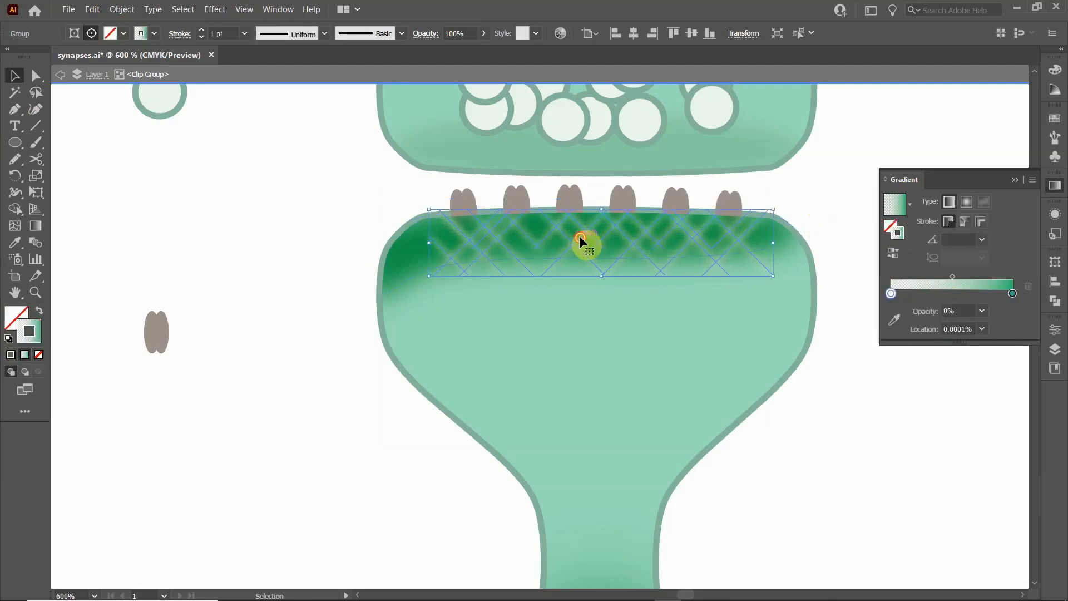
{"action": "double_click", "coordinate": [579, 235]}
{"action": "double_click", "coordinate": [285, 244]}
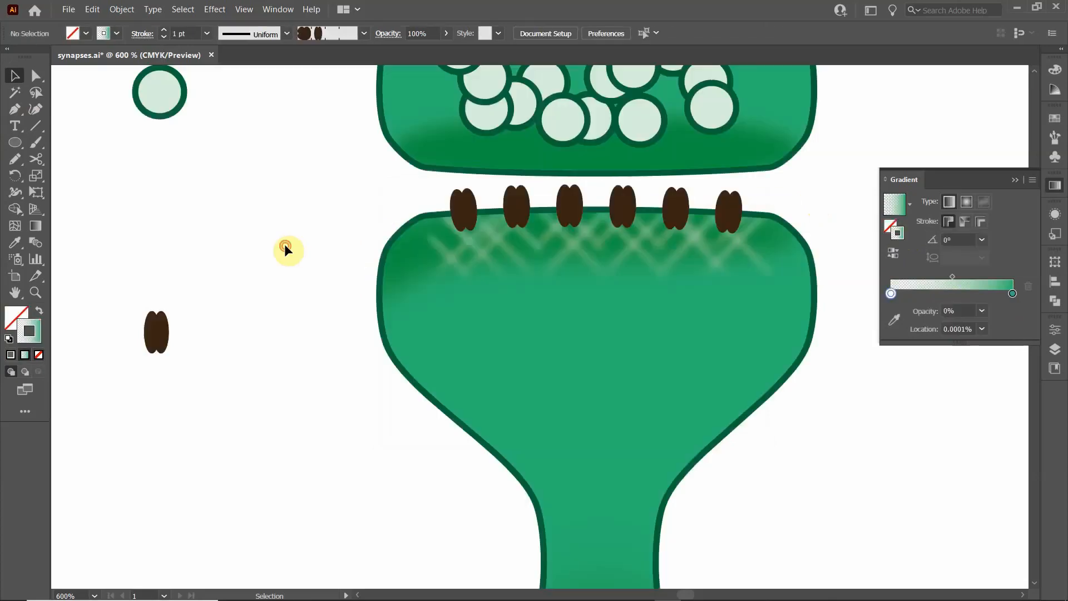
Step: Recolour the green end stop of the crosshatch stroke gradient by sampling the dark green shading under the receptors
{"action": "left_click", "coordinate": [465, 238]}
{"action": "double_click", "coordinate": [469, 239]}
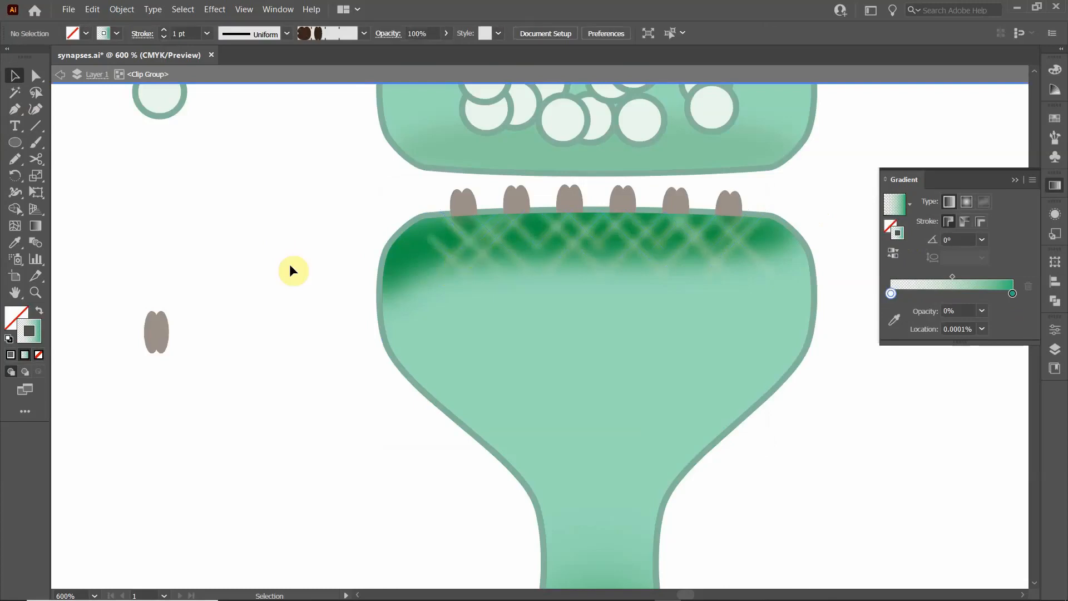
{"action": "left_click", "coordinate": [470, 242]}
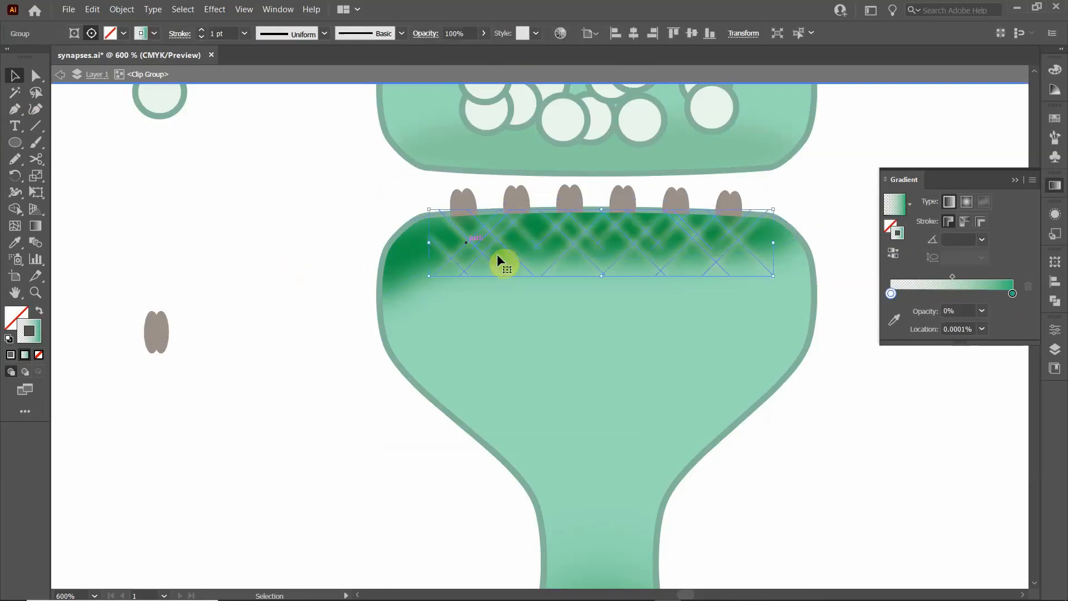
{"action": "left_click", "coordinate": [1013, 294]}
{"action": "double_click", "coordinate": [1013, 294]}
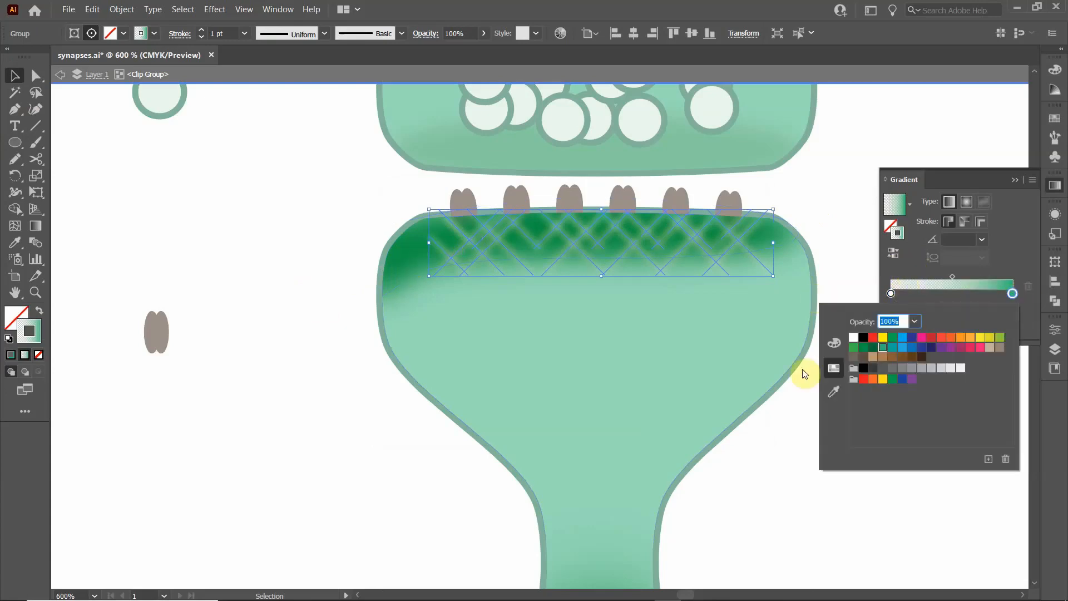
{"action": "left_click", "coordinate": [830, 393]}
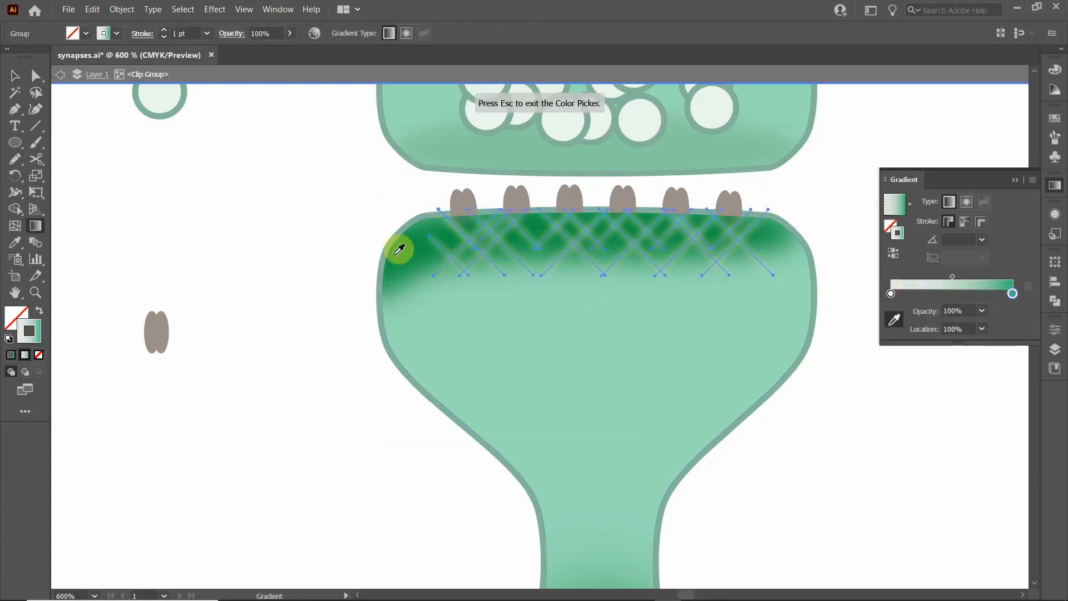
{"action": "left_click", "coordinate": [414, 238]}
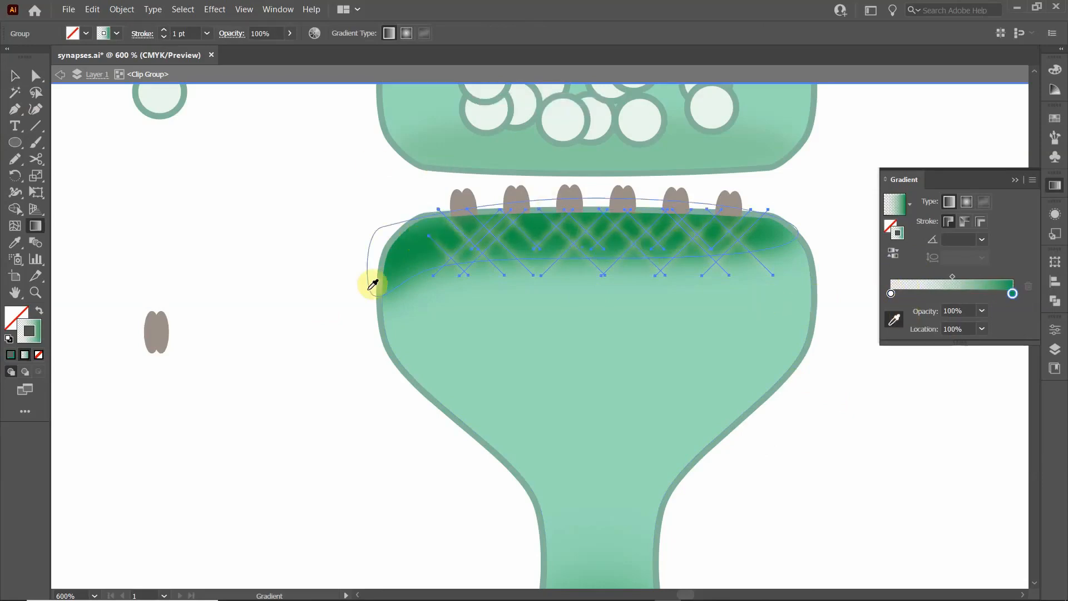
{"action": "left_click", "coordinate": [21, 76]}
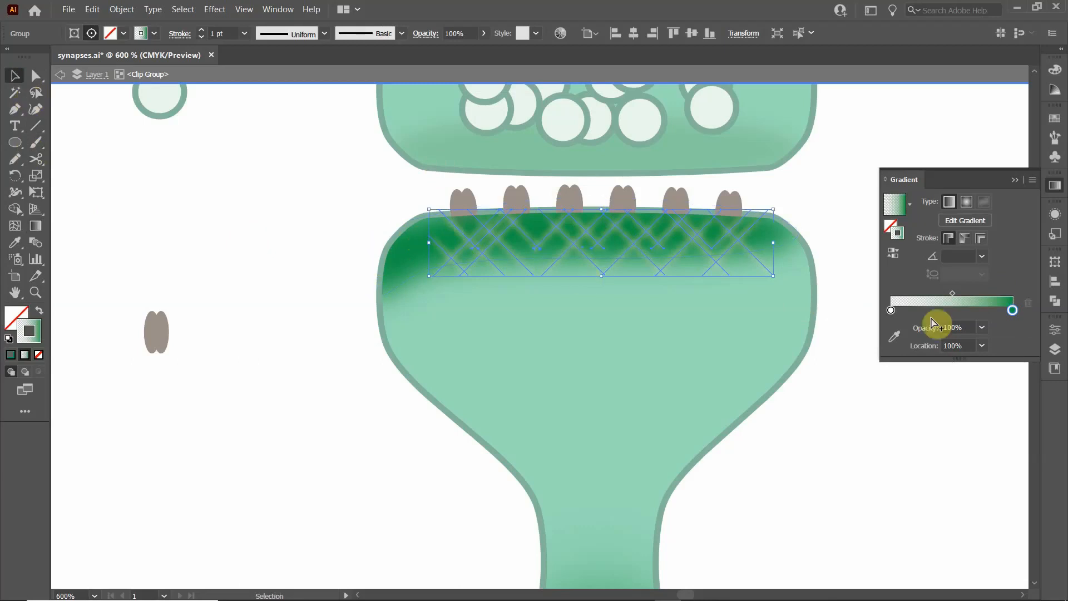
Step: Shift the stroke gradient's midpoint to about 16% and stretch the crosshatch group downward past the dark shading
{"action": "left_click_drag", "start_coordinate": [953, 294], "coordinate": [911, 276]}
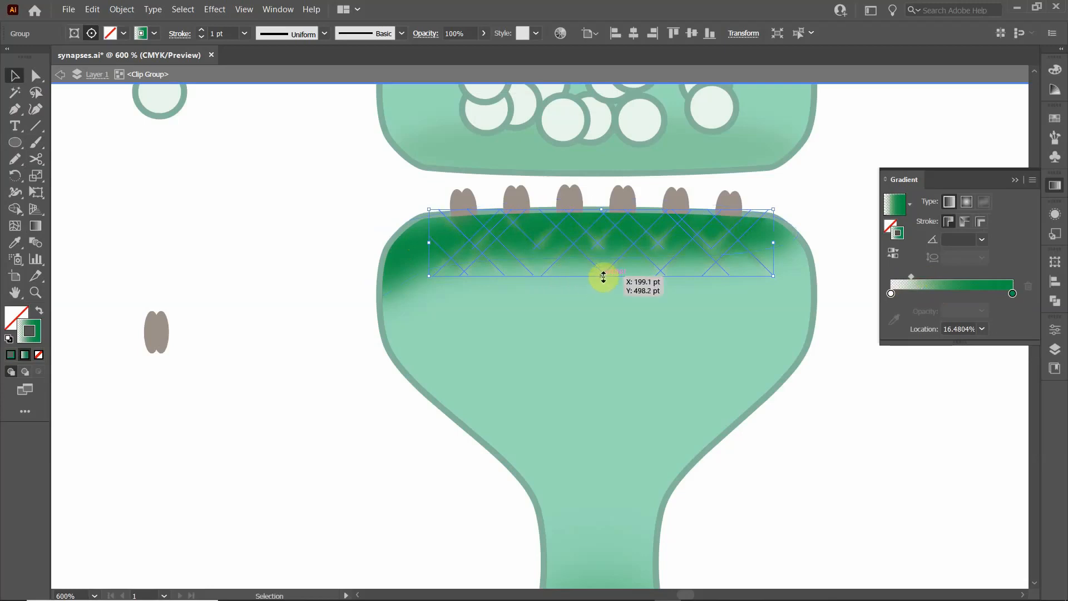
{"action": "left_click_drag", "start_coordinate": [603, 277], "coordinate": [600, 306]}
{"action": "left_click", "coordinate": [865, 381]}
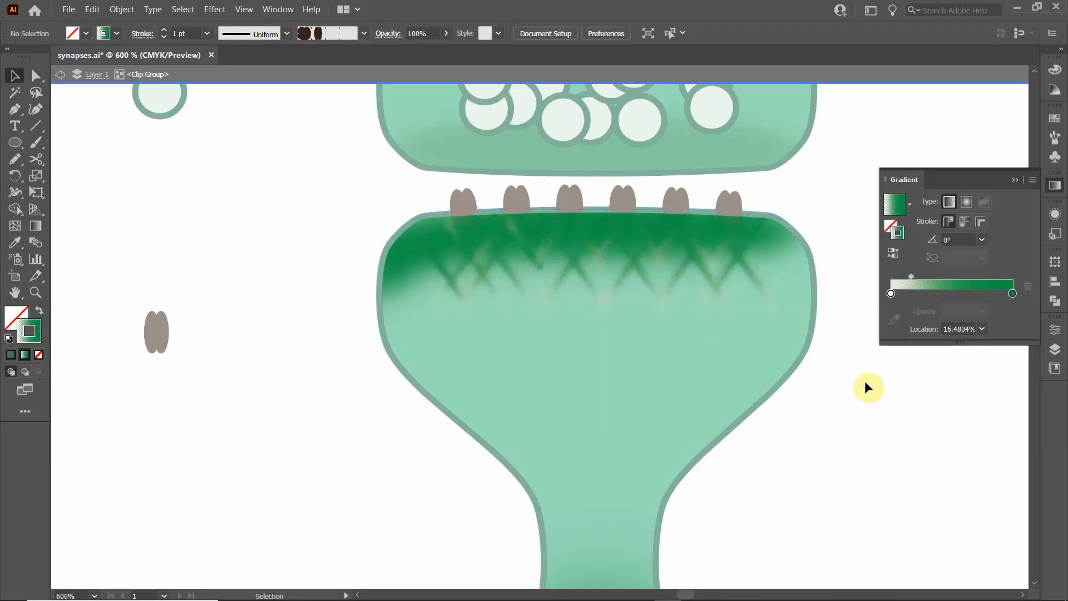
Step: Recolour the transparent start stop of the crosshatch group's stroke gradient by sampling the green of the lower neuron's body
{"action": "left_click", "coordinate": [627, 283]}
{"action": "left_click", "coordinate": [891, 294]}
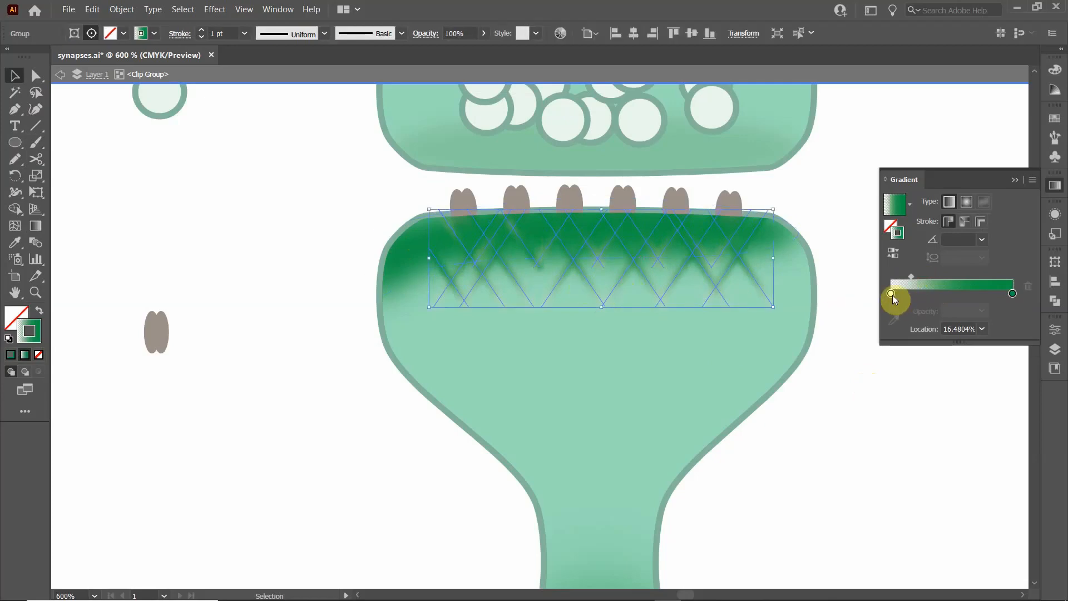
{"action": "double_click", "coordinate": [891, 294]}
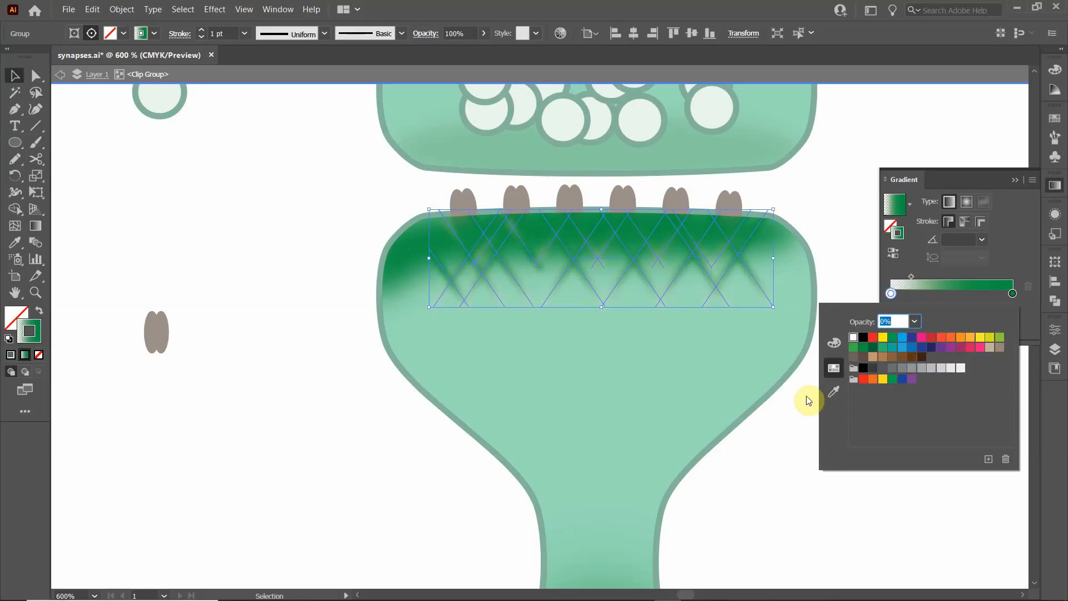
{"action": "left_click", "coordinate": [837, 394]}
{"action": "left_click", "coordinate": [637, 356]}
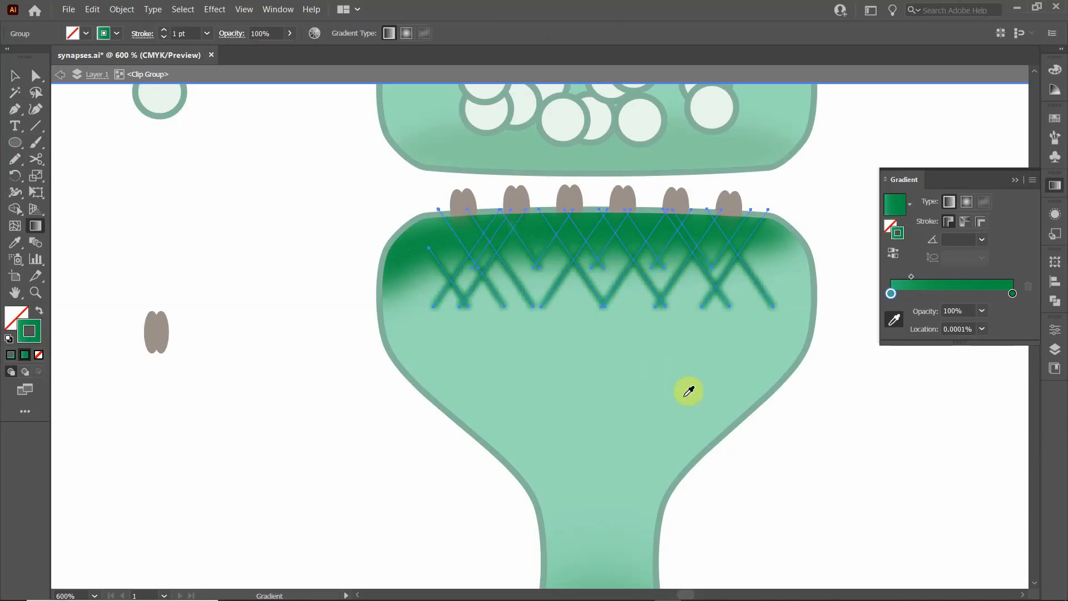
Step: Set the opacity of the start stop in the crosshatch stroke gradient to 0% and exit the clip group's isolation
{"action": "double_click", "coordinate": [891, 294]}
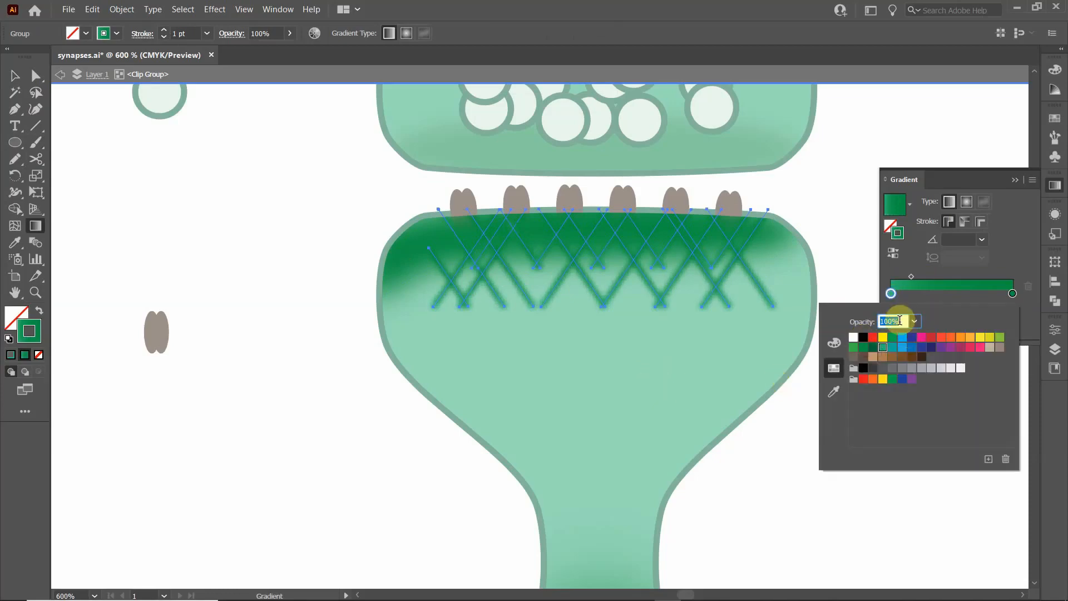
{"action": "type", "text": "0"}
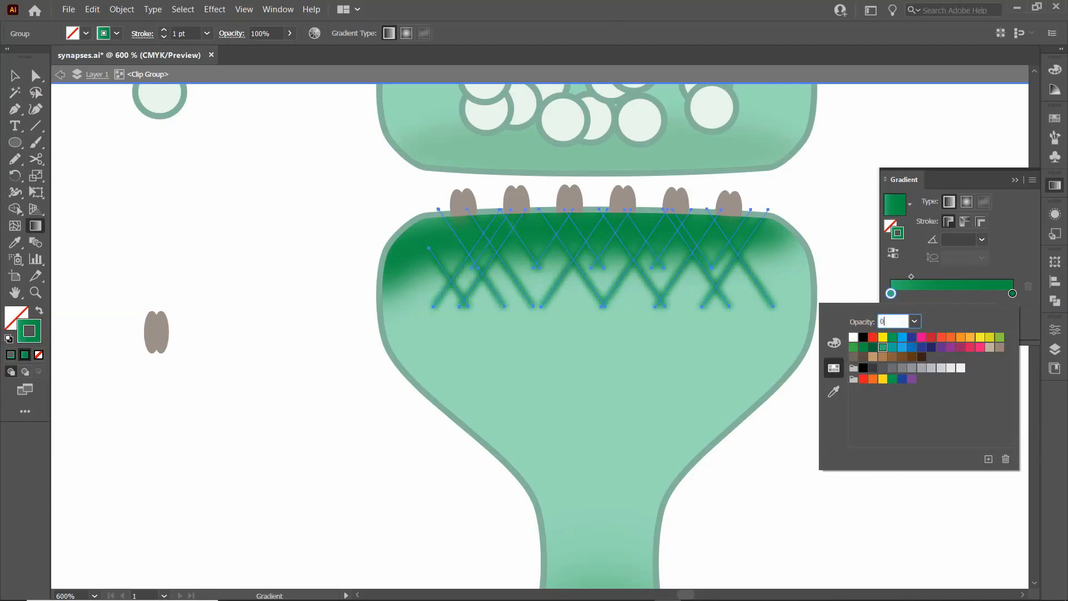
{"action": "key", "text": "Return"}
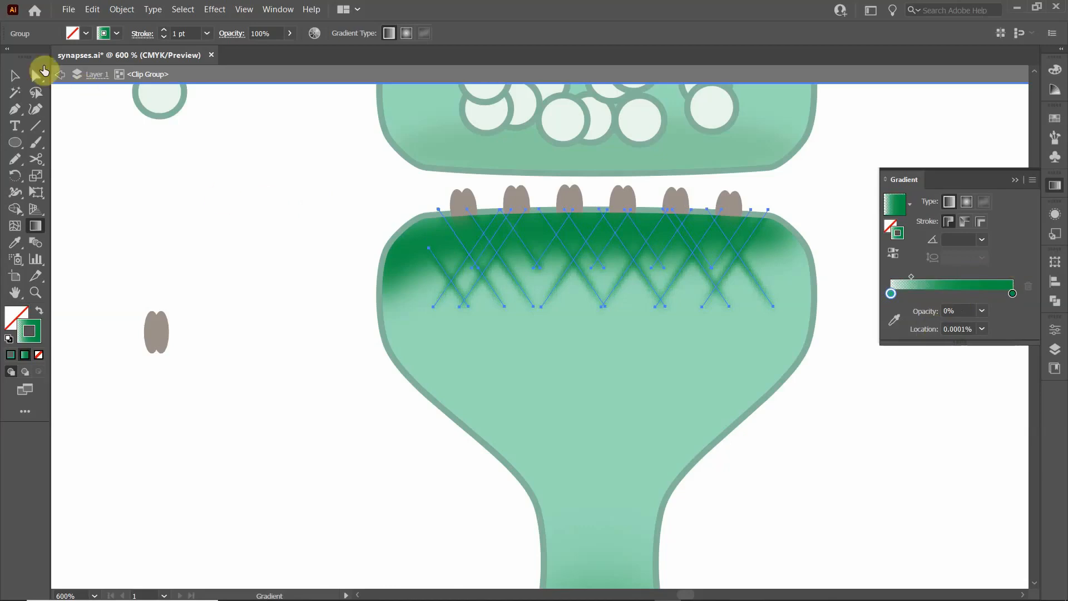
{"action": "left_click", "coordinate": [14, 76]}
{"action": "double_click", "coordinate": [311, 262]}
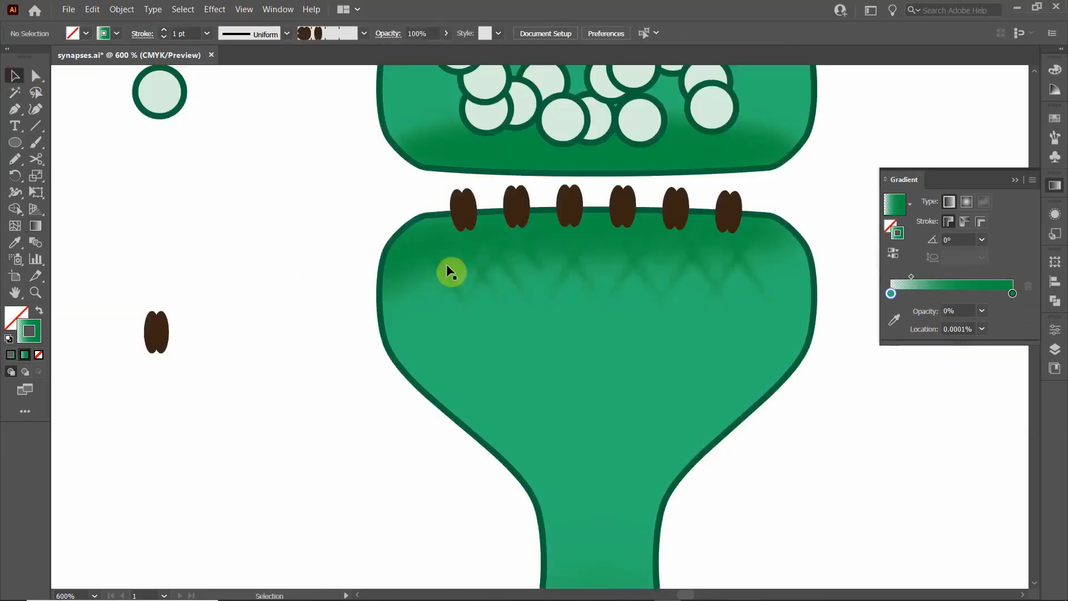
Step: Reopen the clip group and recolour the opaque end stop of the crosshatch stroke gradient with the darker green swatch
{"action": "key", "text": "ctrl+0"}
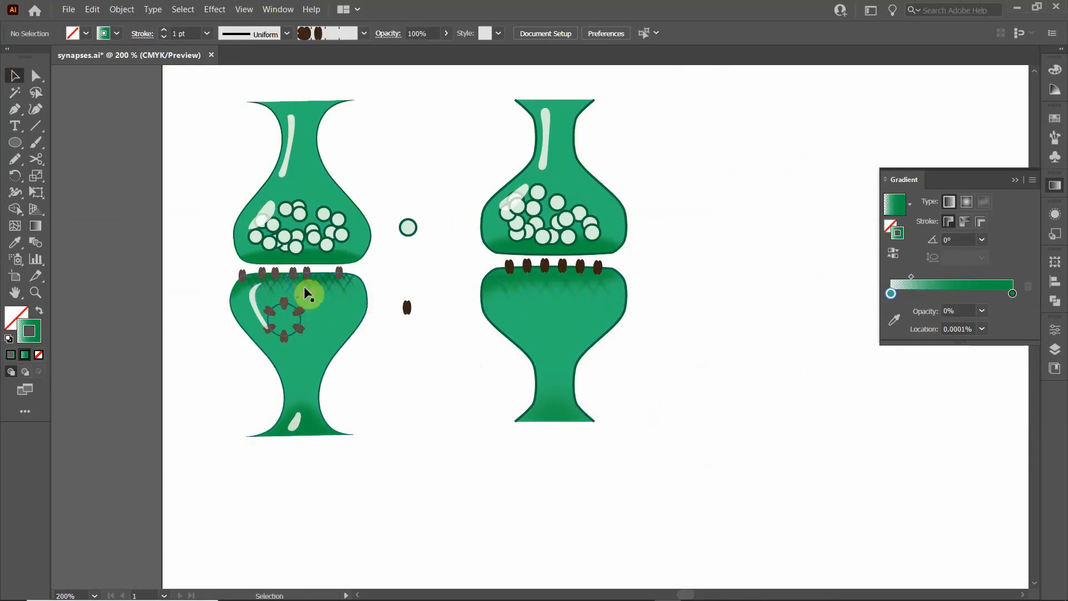
{"action": "left_click_drag", "start_coordinate": [306, 294], "coordinate": [299, 295]}
{"action": "scroll", "coordinate": [401, 342], "scroll_direction": "up", "scroll_amount": 1}
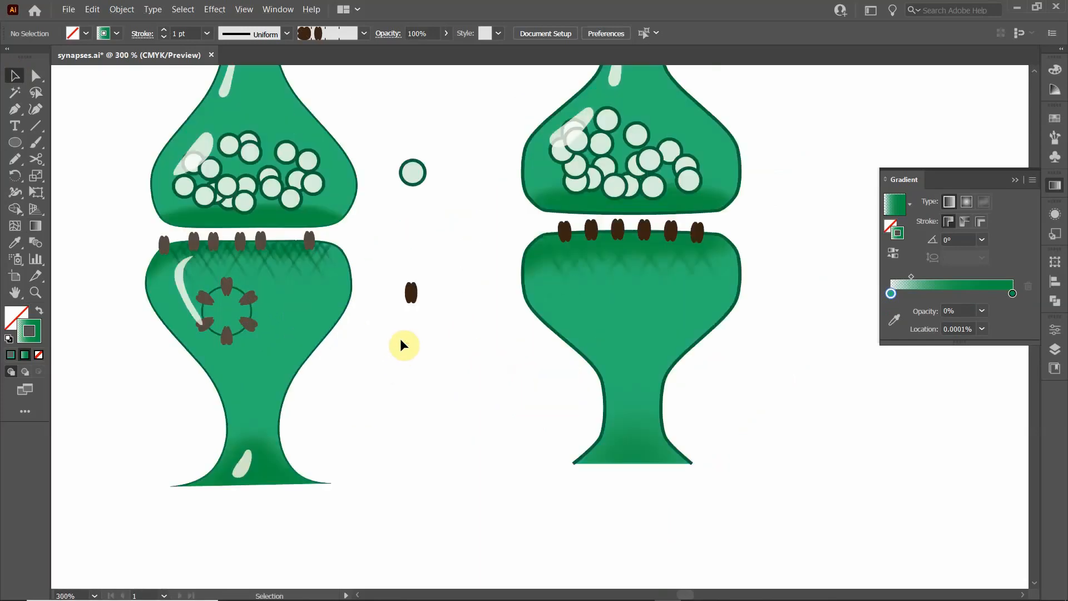
{"action": "double_click", "coordinate": [589, 264]}
{"action": "left_click", "coordinate": [589, 260]}
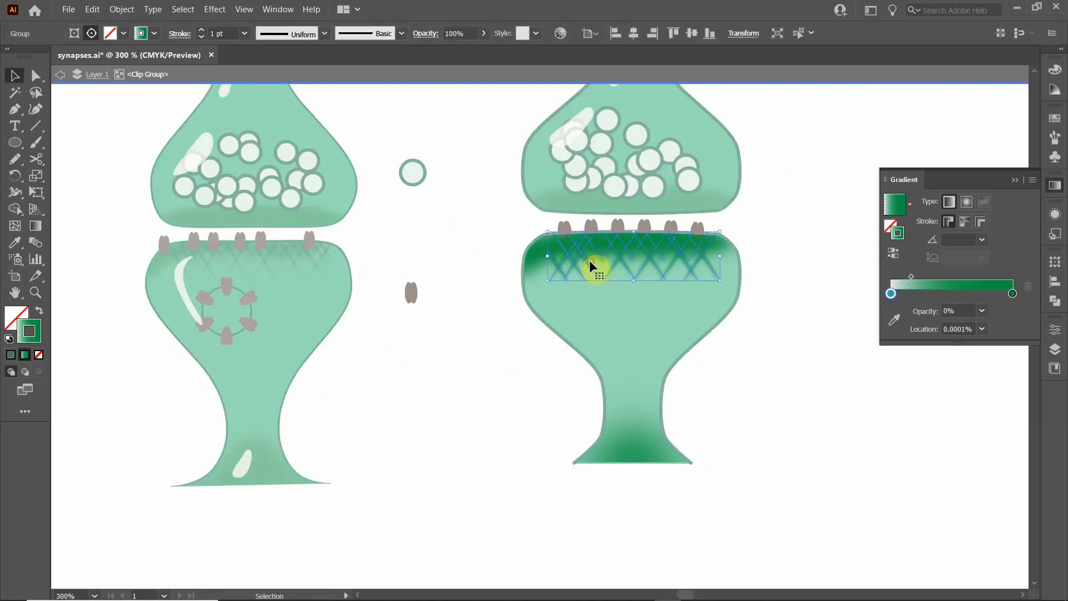
{"action": "double_click", "coordinate": [1013, 294]}
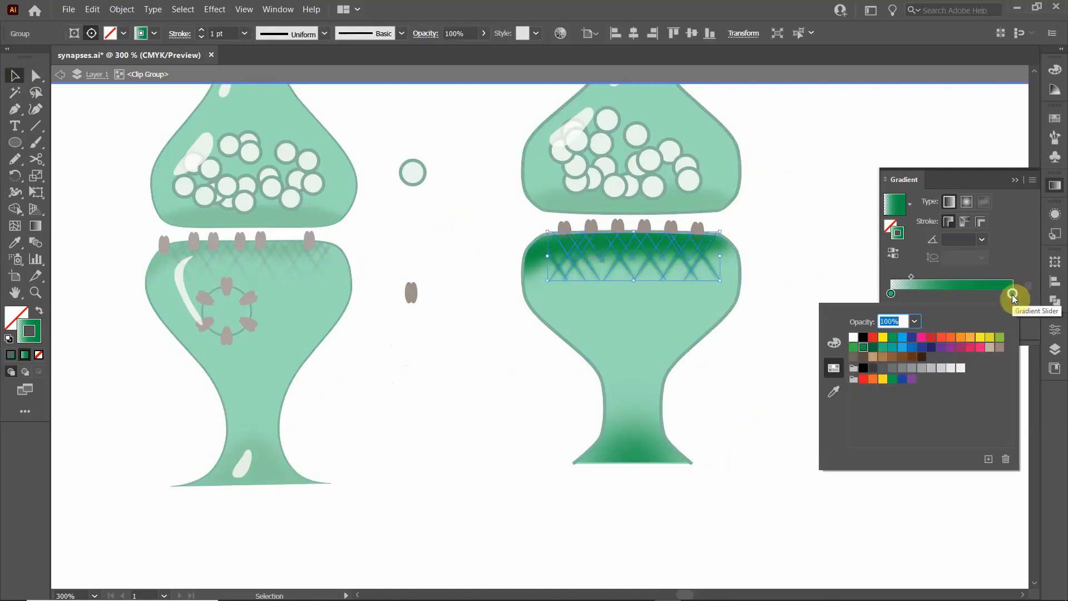
{"action": "left_click", "coordinate": [867, 348]}
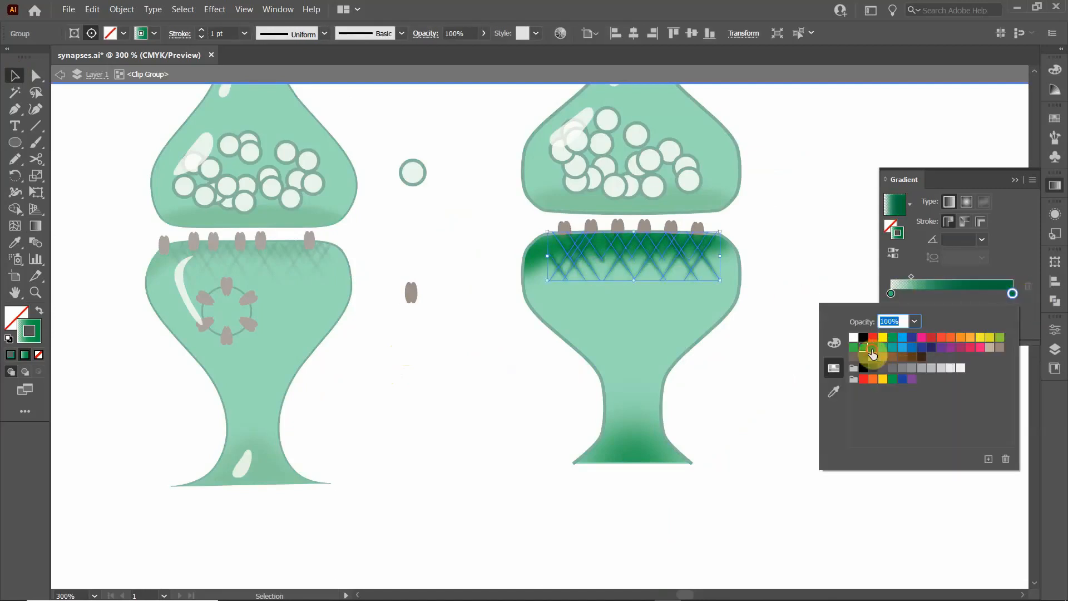
{"action": "double_click", "coordinate": [794, 223]}
{"action": "left_click", "coordinate": [791, 217]}
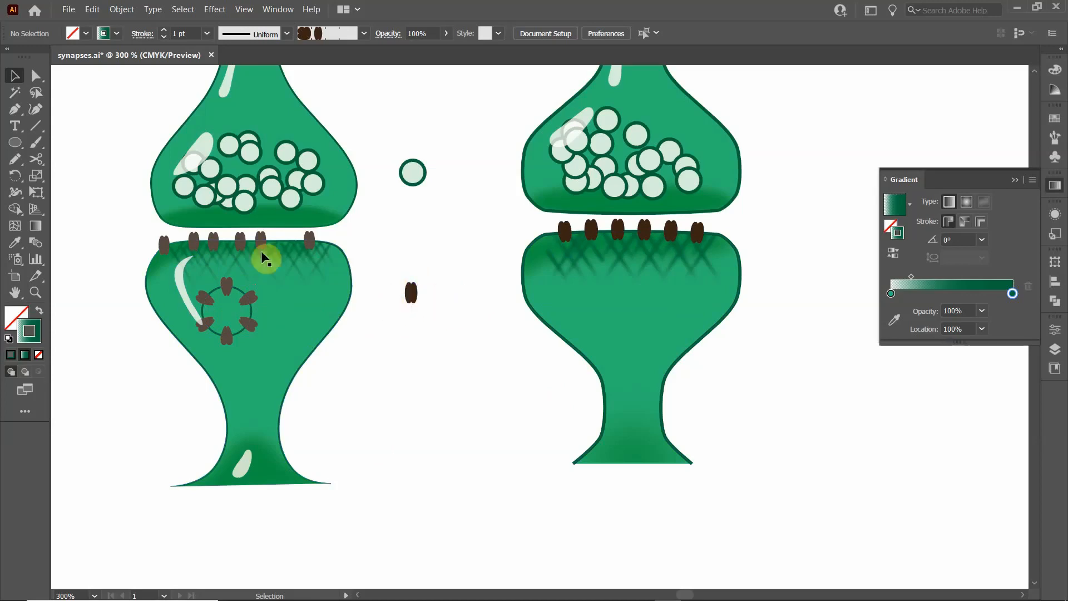
Step: Draw a horizontal line across the middle of the standalone brown receptor and give it a solid dark green stroke
{"action": "scroll", "coordinate": [408, 315], "scroll_direction": "up", "scroll_amount": 4}
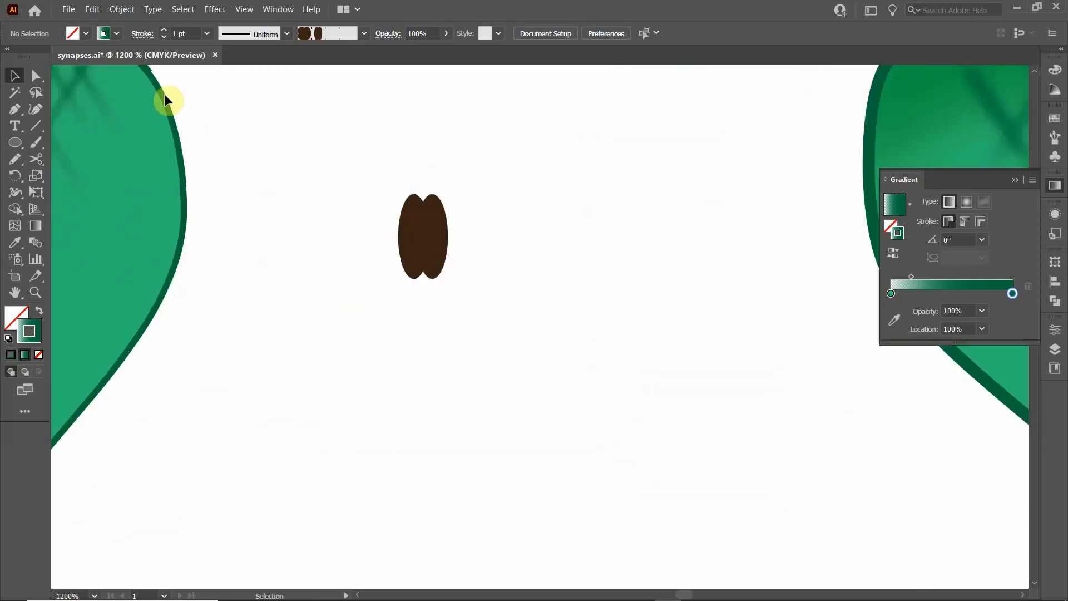
{"action": "left_click", "coordinate": [35, 126]}
{"action": "left_click_drag", "start_coordinate": [347, 236], "coordinate": [541, 236]}
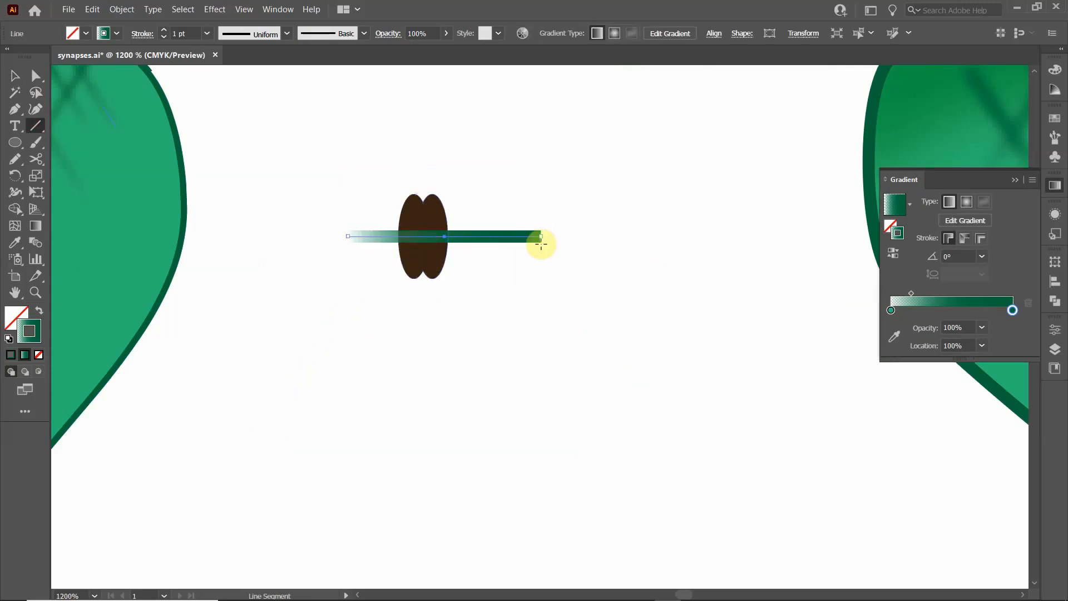
{"action": "left_click", "coordinate": [15, 75]}
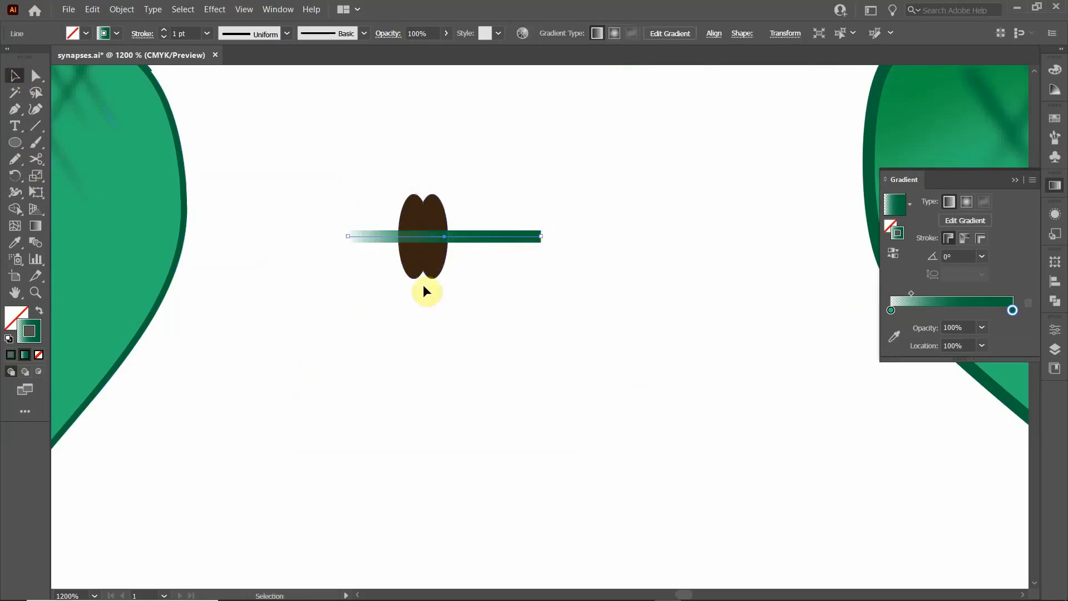
{"action": "left_click", "coordinate": [114, 33]}
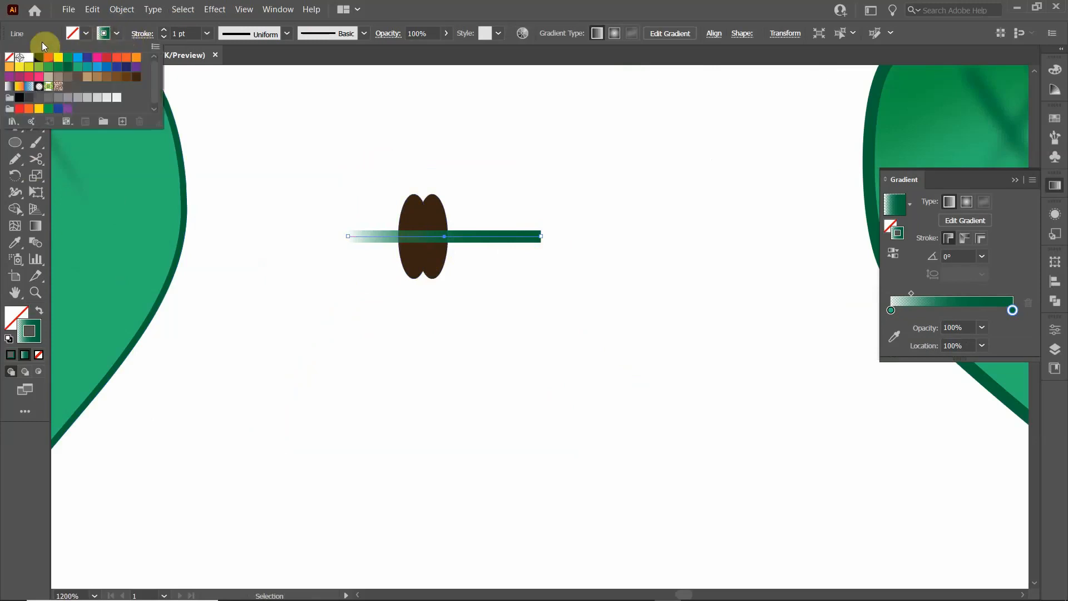
{"action": "left_click", "coordinate": [68, 67]}
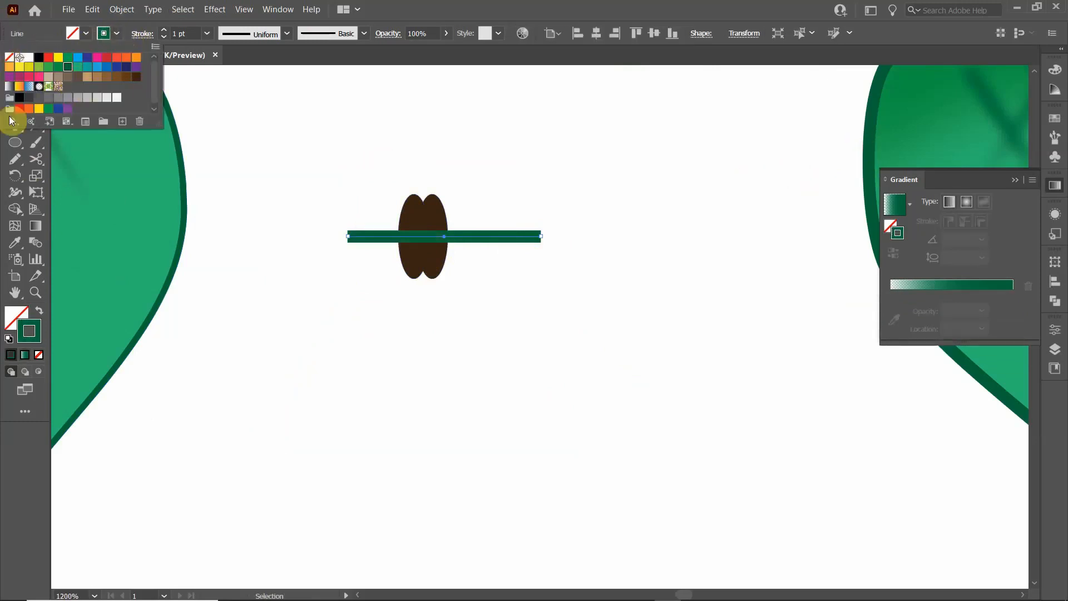
{"action": "left_click", "coordinate": [47, 35]}
{"action": "left_click", "coordinate": [383, 173]}
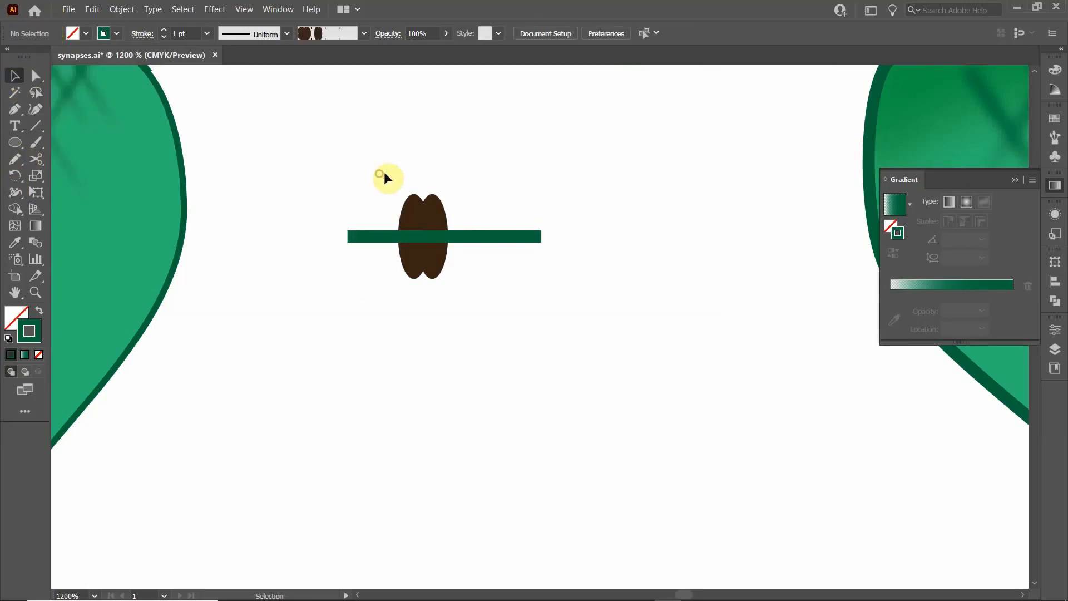
Step: Bring the two brown receptor ellipses to the front of the green line
{"action": "left_click_drag", "start_coordinate": [462, 223], "coordinate": [436, 212]}
{"action": "right_click", "coordinate": [437, 212]}
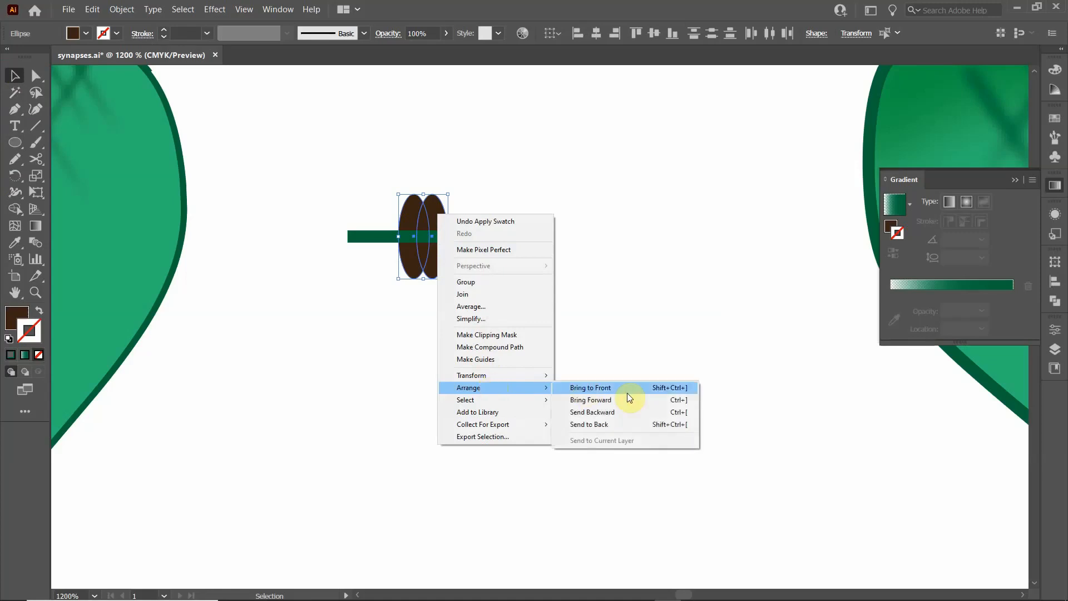
{"action": "left_click", "coordinate": [625, 389]}
{"action": "left_click", "coordinate": [444, 396]}
Step: Align the two receptor ellipses and the green line by their horizontal centres
{"action": "left_click_drag", "start_coordinate": [320, 186], "coordinate": [551, 318]}
{"action": "left_click", "coordinate": [498, 328]}
{"action": "left_click_drag", "start_coordinate": [382, 172], "coordinate": [458, 219]}
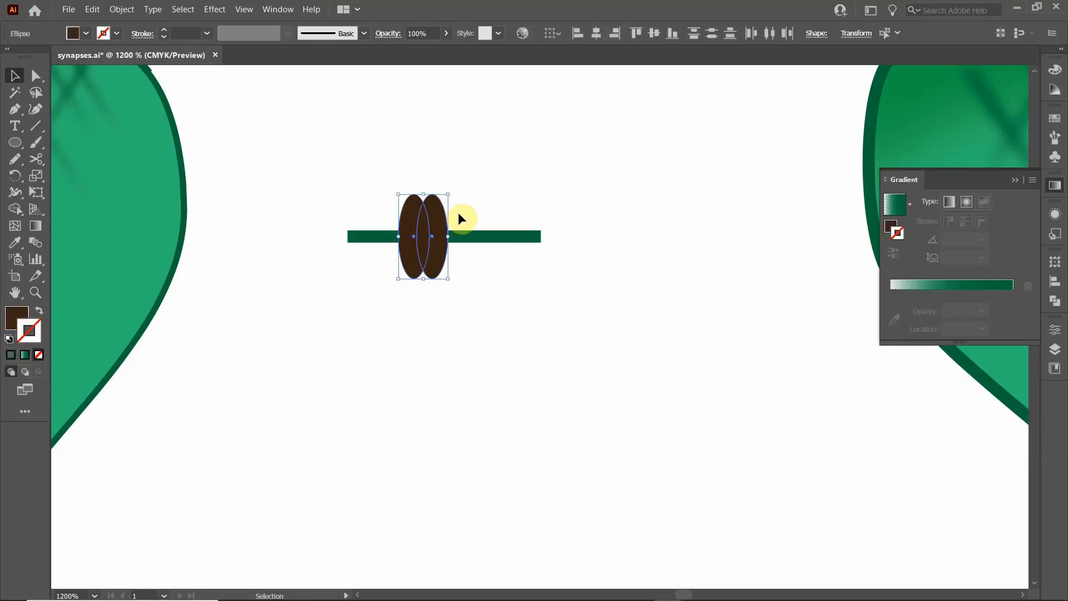
{"action": "left_click", "coordinate": [474, 219]}
{"action": "left_click_drag", "start_coordinate": [296, 158], "coordinate": [610, 346]}
{"action": "left_click", "coordinate": [595, 33]}
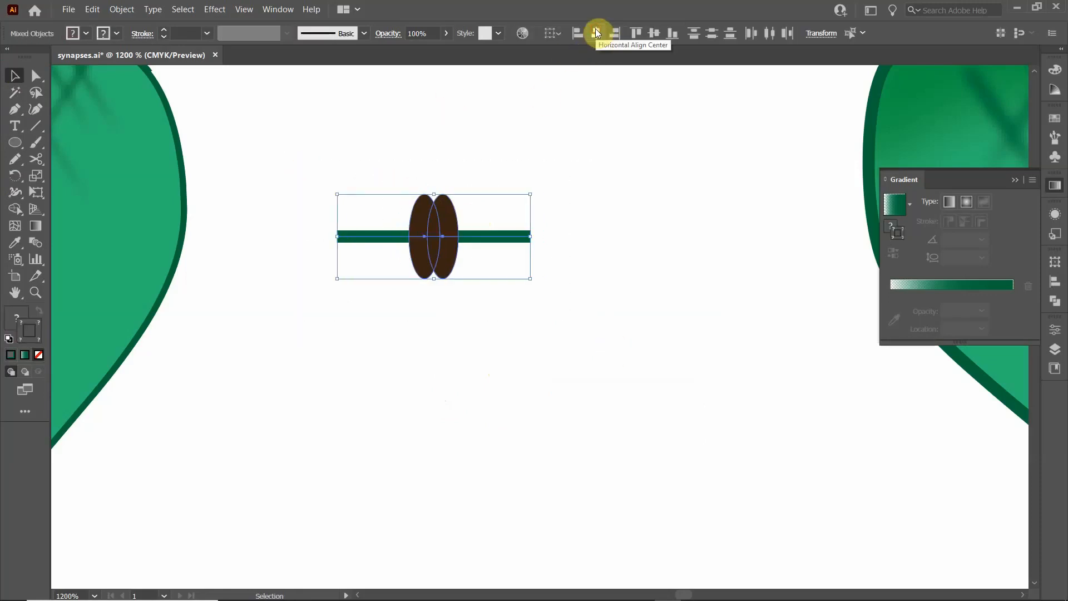
{"action": "left_click", "coordinate": [592, 169]}
Step: Create a new pattern brush from the receptor and its green line, keeping the default brush options
{"action": "scroll", "coordinate": [640, 209], "scroll_direction": "down", "scroll_amount": 3}
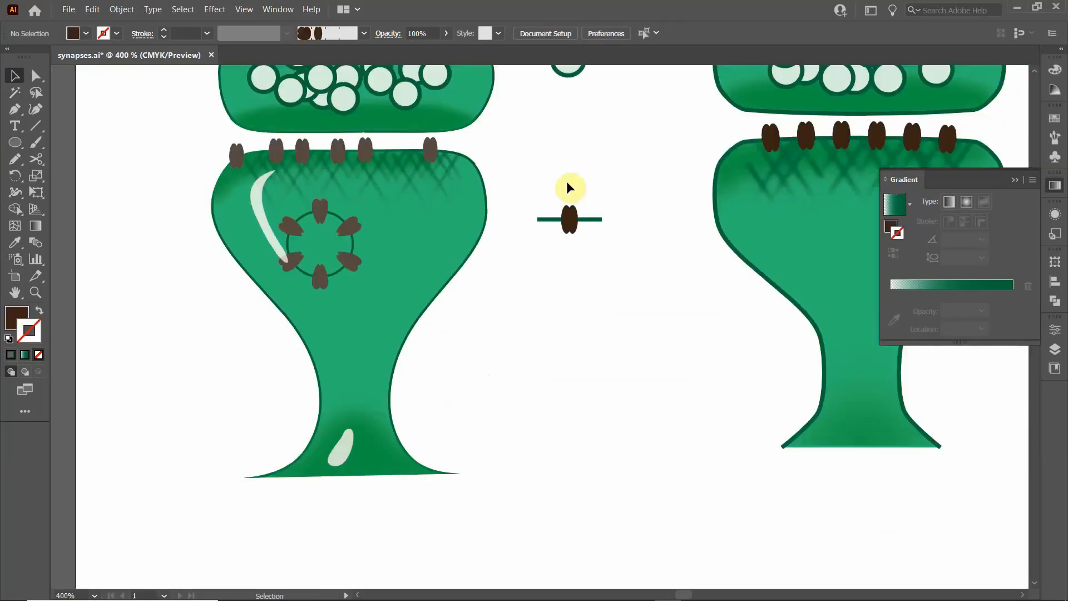
{"action": "left_click", "coordinate": [1056, 138]}
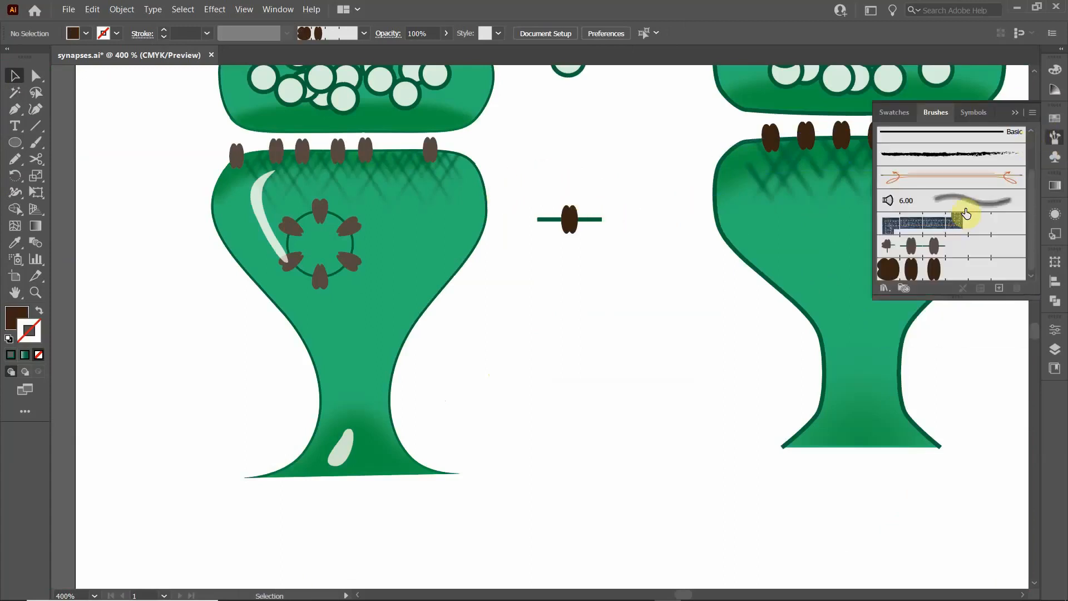
{"action": "scroll", "coordinate": [965, 215], "scroll_direction": "up", "scroll_amount": 2}
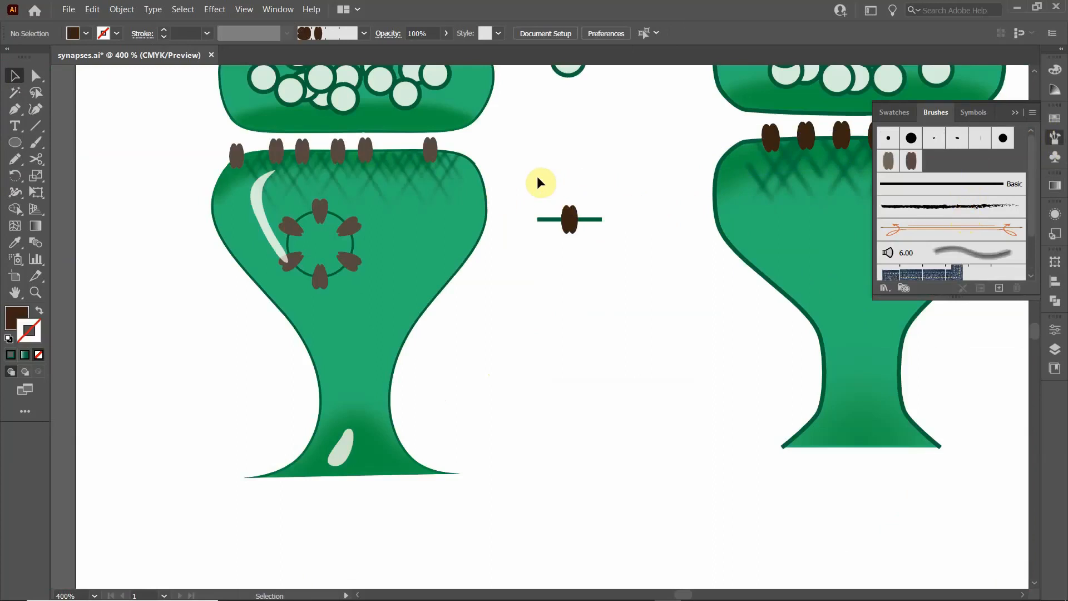
{"action": "left_click_drag", "start_coordinate": [537, 177], "coordinate": [644, 288]}
{"action": "left_click_drag", "start_coordinate": [590, 224], "coordinate": [990, 168]}
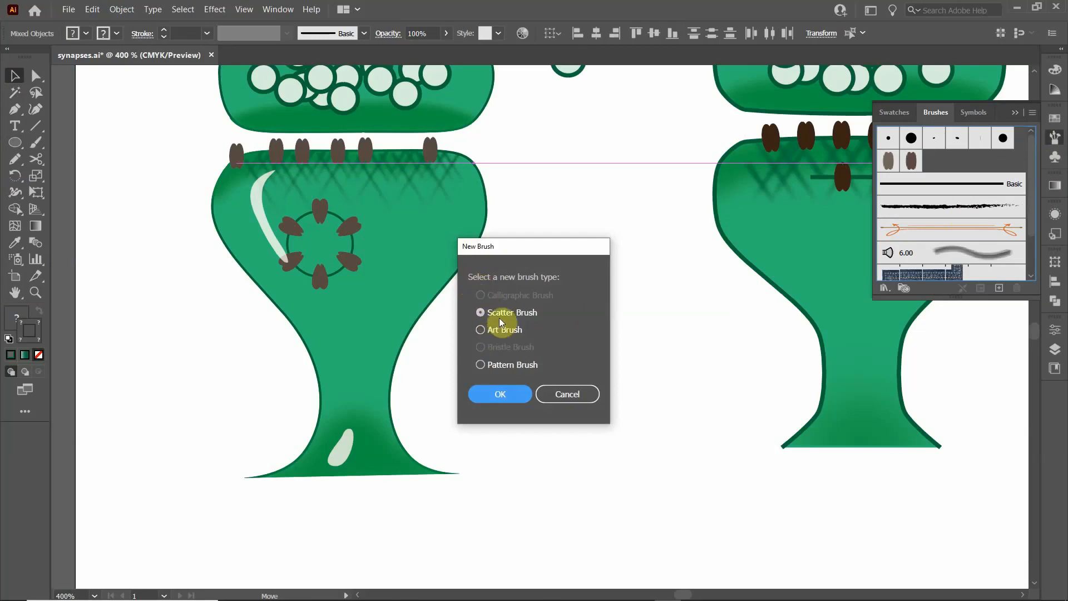
{"action": "left_click", "coordinate": [499, 365]}
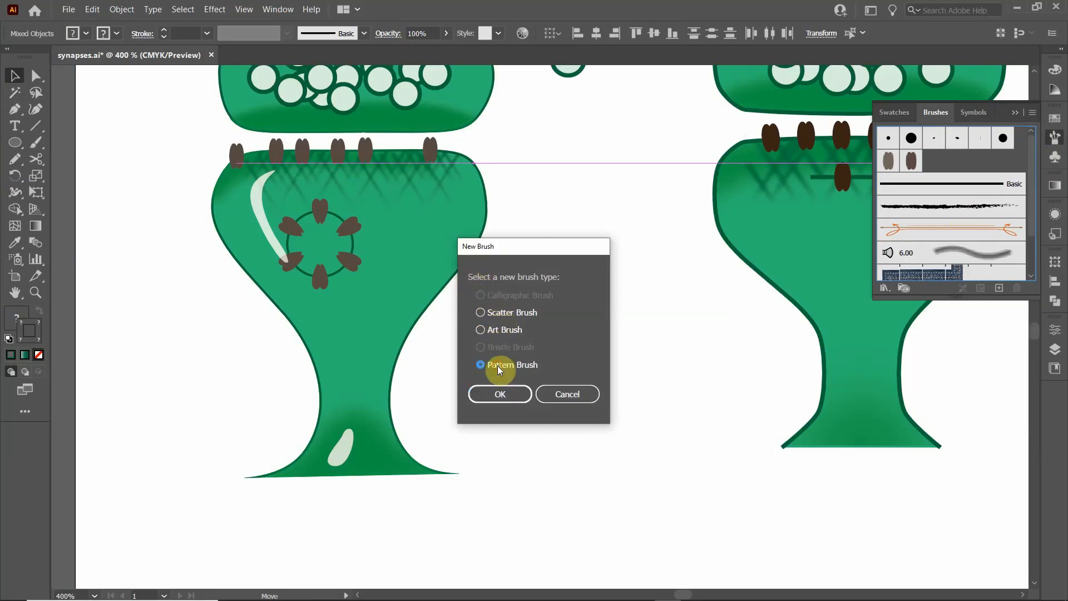
{"action": "left_click", "coordinate": [500, 395]}
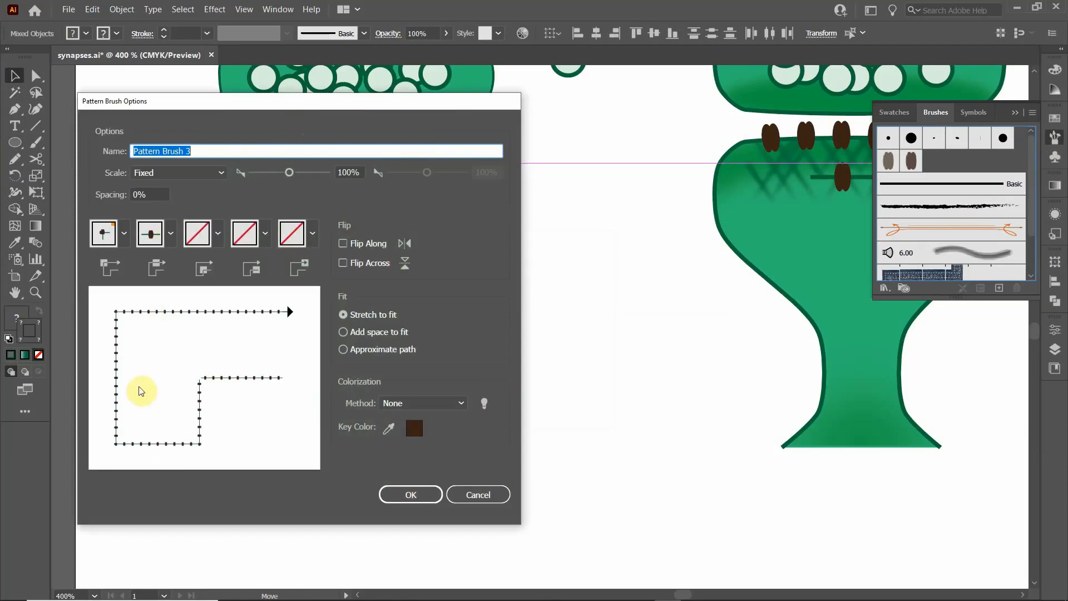
{"action": "left_click", "coordinate": [411, 496]}
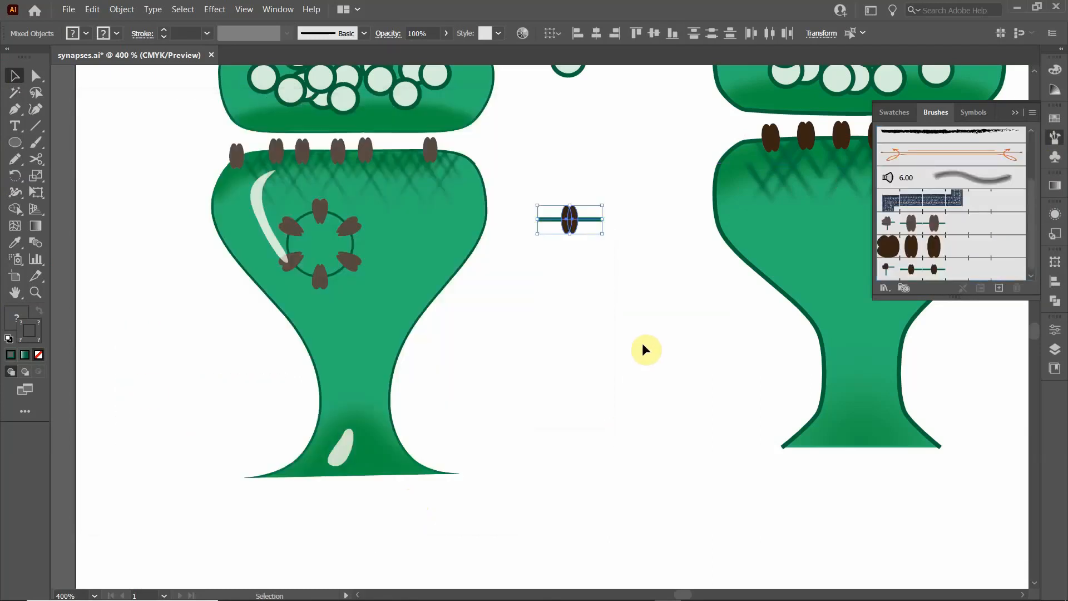
{"action": "left_click", "coordinate": [642, 320]}
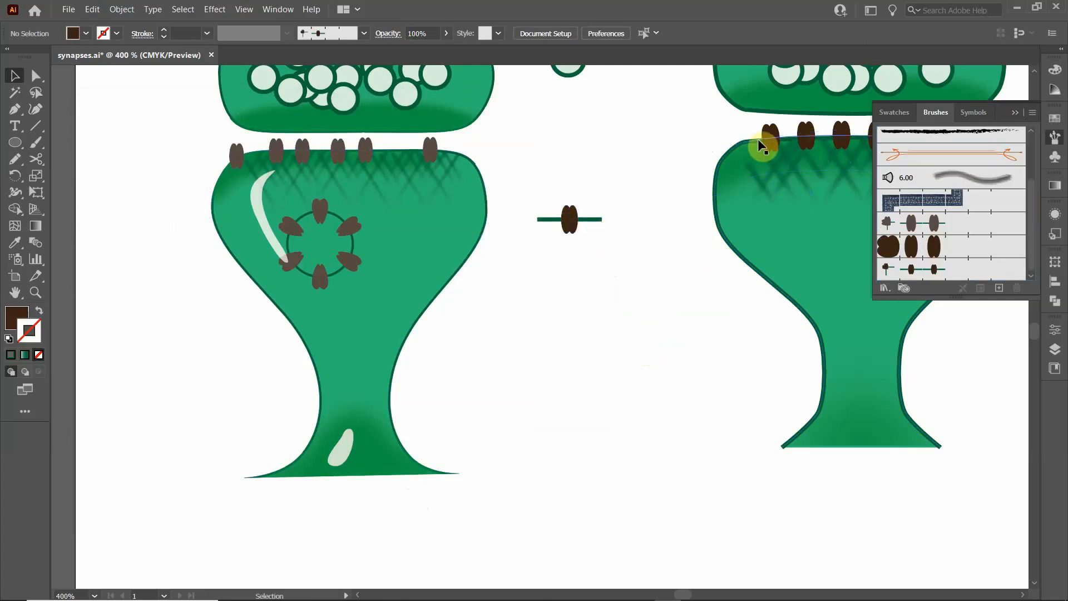
Step: Draw a circle in the middle of the right-hand lower neuron and copy the neuron body's green fill and dark outline onto it
{"action": "left_click_drag", "start_coordinate": [616, 208], "coordinate": [515, 228]}
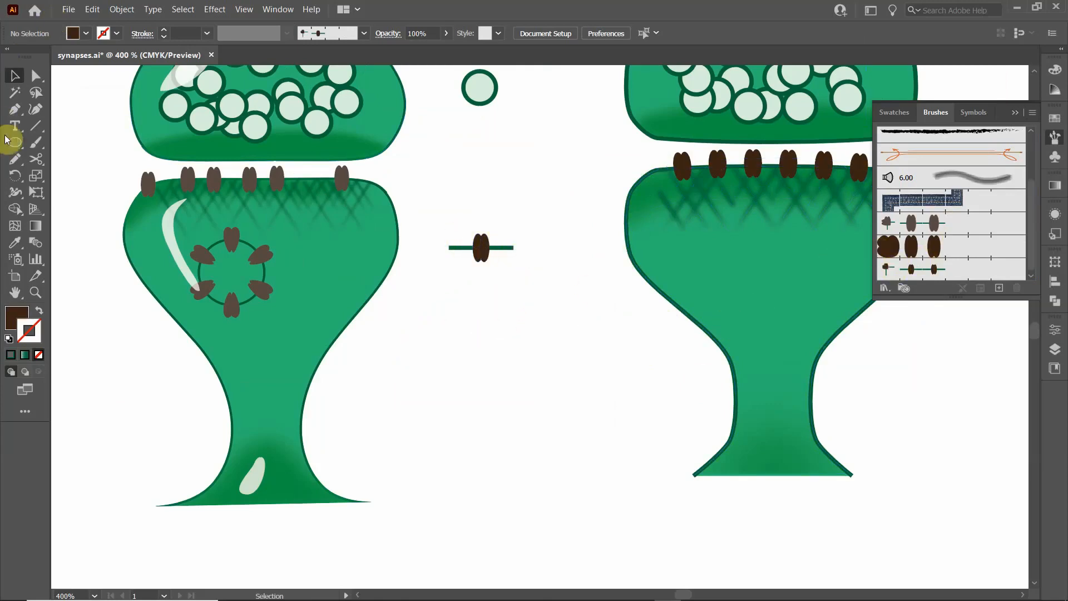
{"action": "left_click", "coordinate": [19, 145]}
{"action": "left_click_drag", "start_coordinate": [721, 251], "coordinate": [790, 320]}
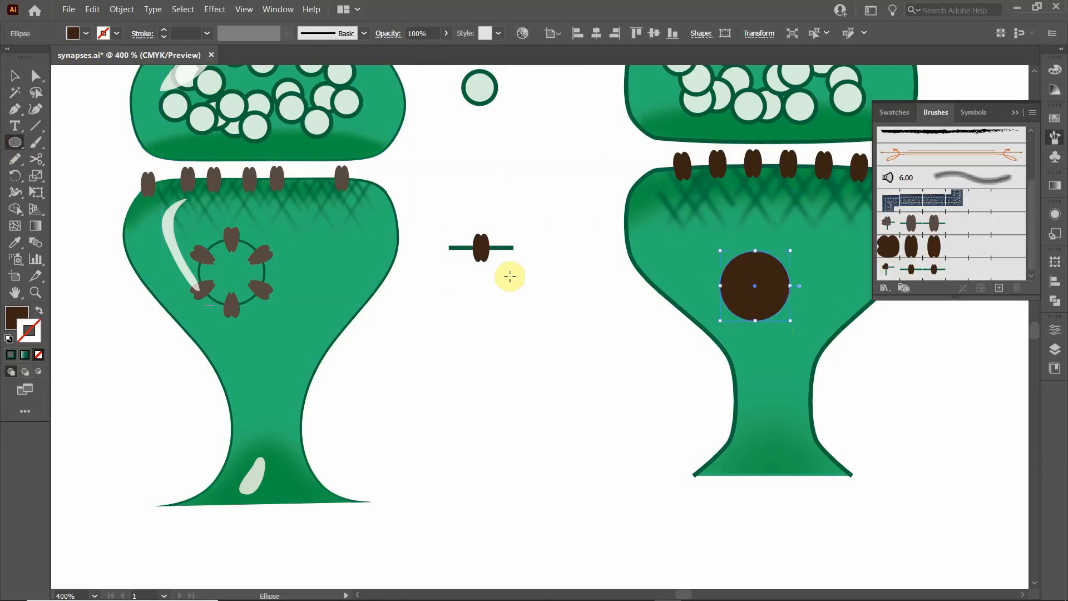
{"action": "key", "text": "i"}
{"action": "left_click", "coordinate": [670, 249]}
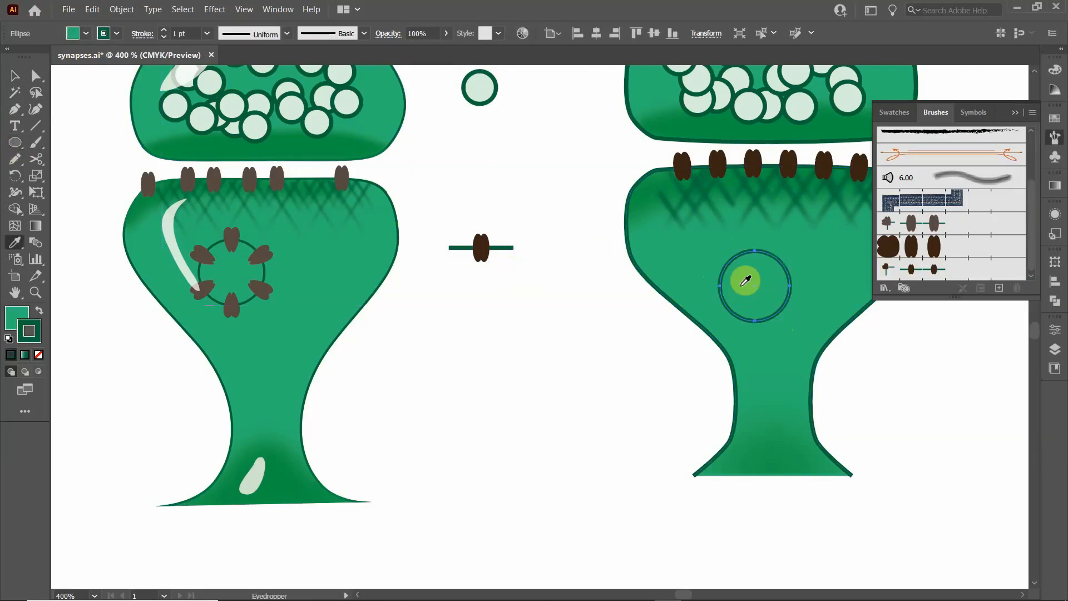
Step: Apply the new receptor-and-line pattern brush to the circle's stroke
{"action": "left_click", "coordinate": [15, 75]}
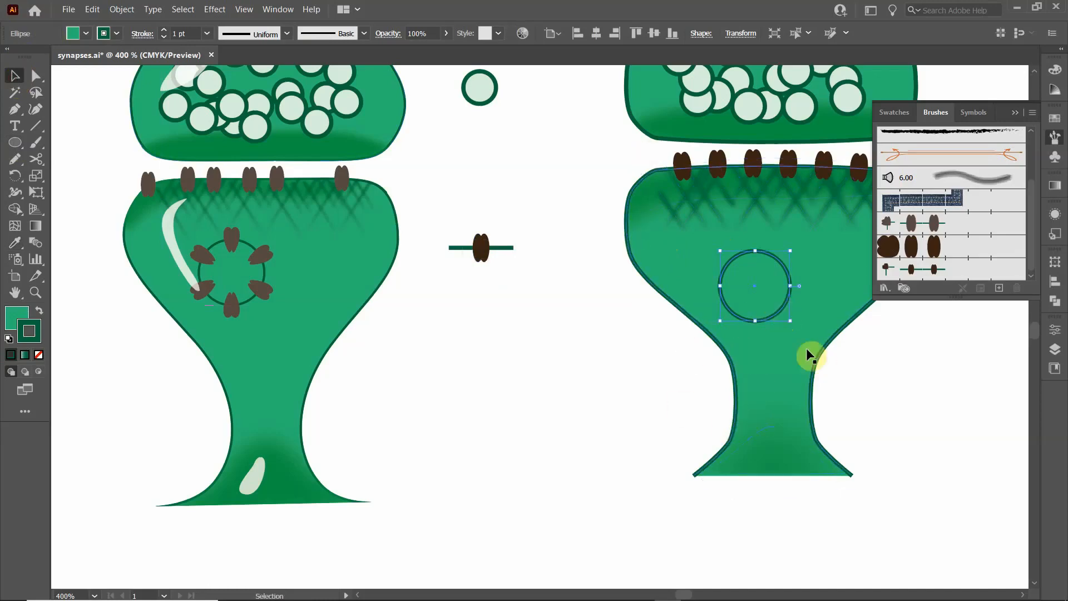
{"action": "left_click", "coordinate": [931, 270]}
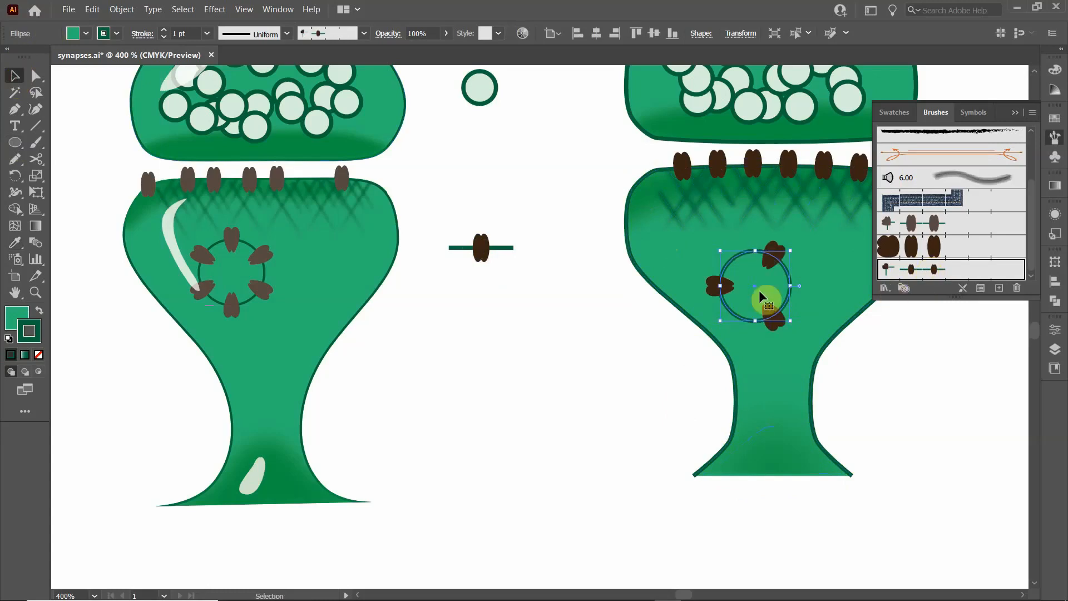
Step: Try to adjust the spacing of the receptor-and-line pattern brush in its brush options
{"action": "double_click", "coordinate": [938, 270]}
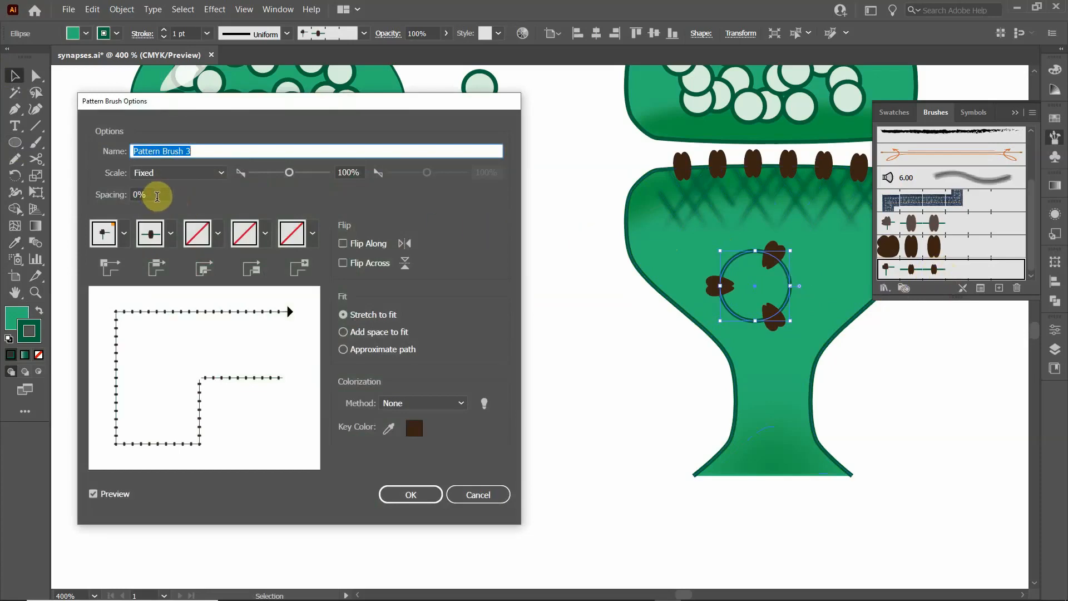
{"action": "left_click", "coordinate": [157, 195]}
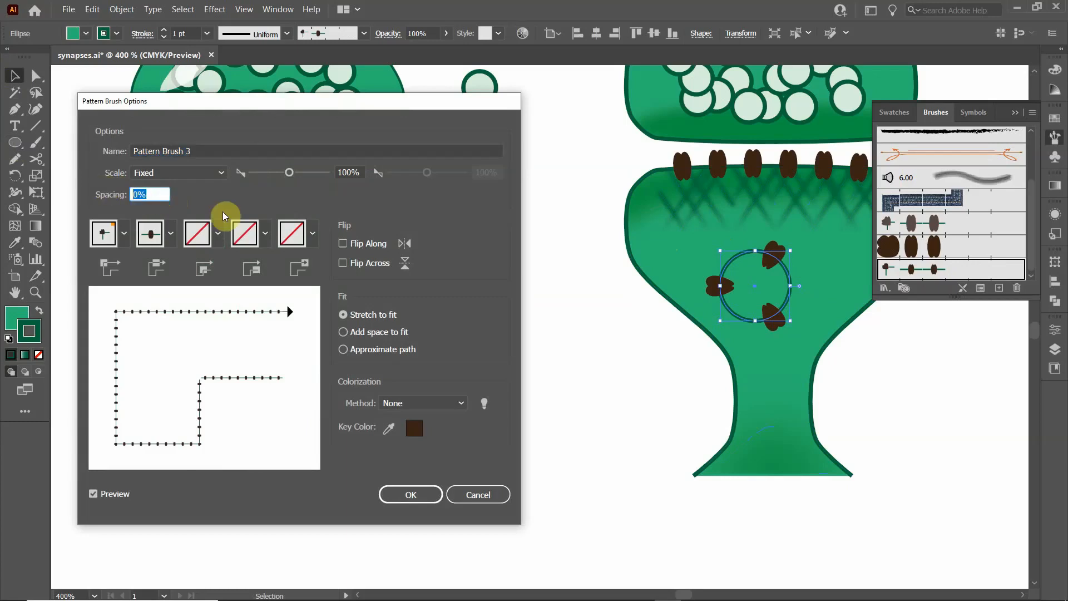
{"action": "key", "text": "BackSpace"}
{"action": "key", "text": "Return"}
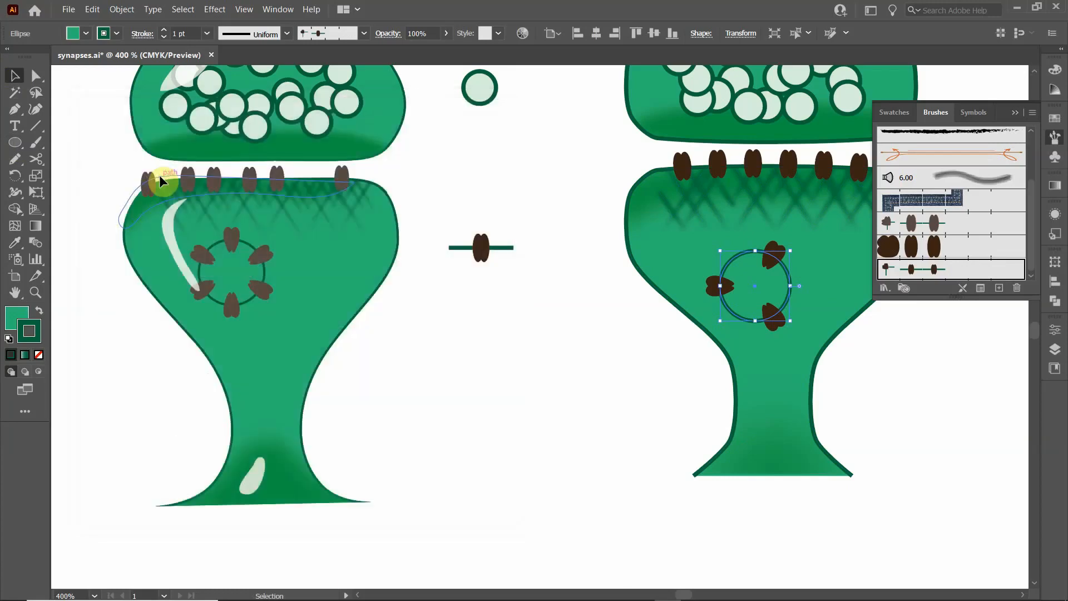
{"action": "left_click", "coordinate": [571, 302]}
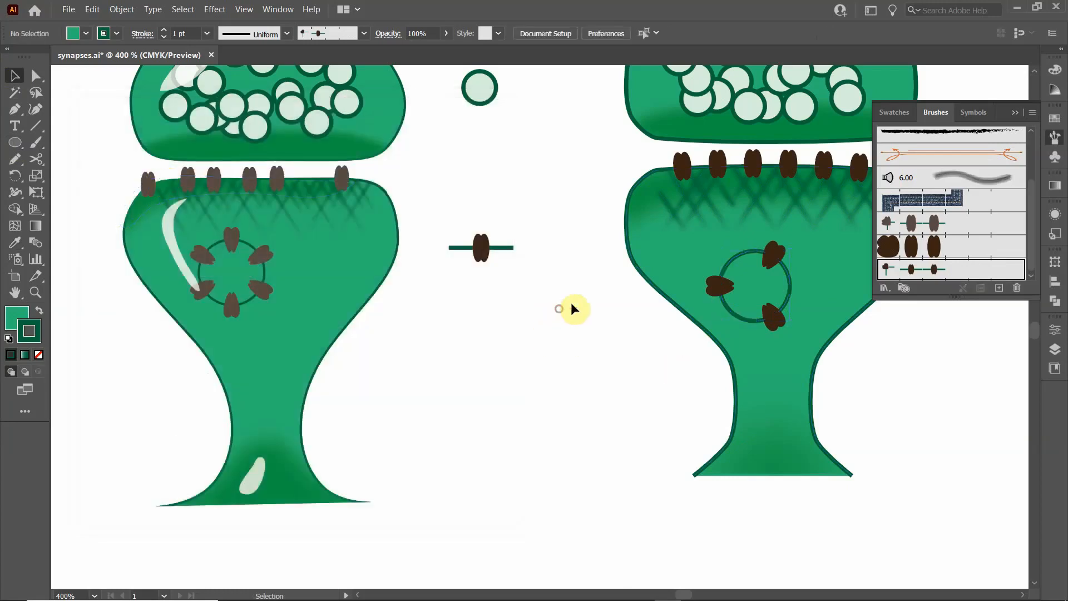
{"action": "left_click", "coordinate": [749, 251]}
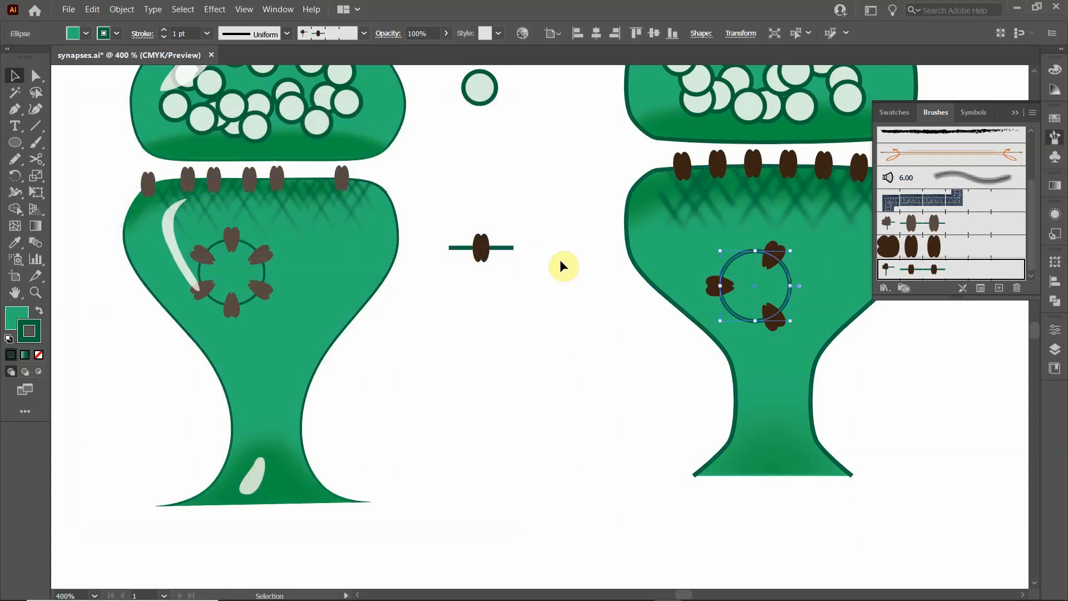
{"action": "left_click", "coordinate": [461, 250]}
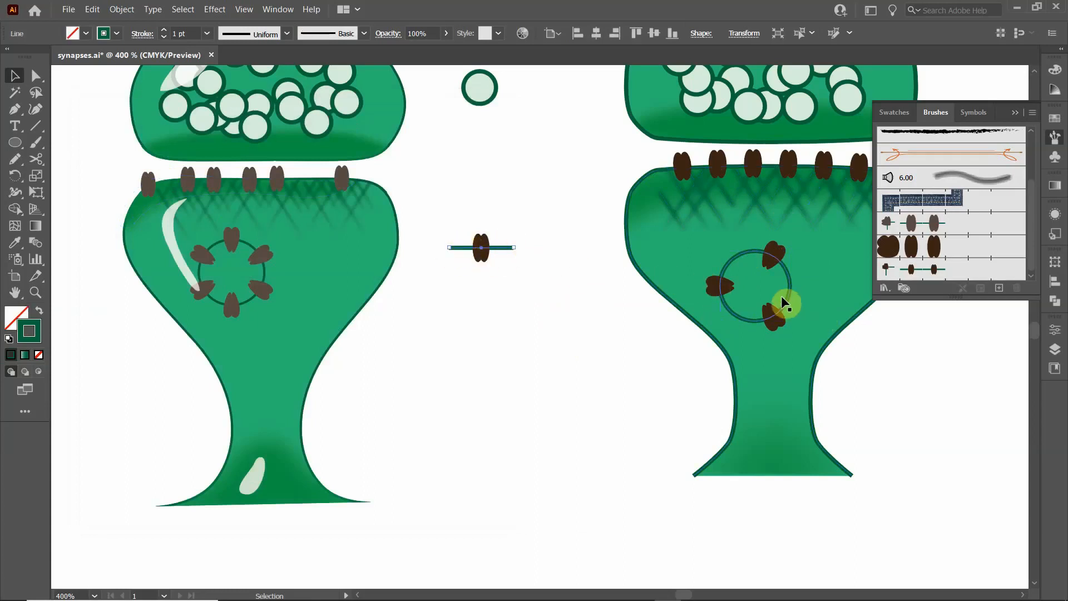
{"action": "left_click", "coordinate": [602, 309]}
{"action": "scroll", "coordinate": [715, 280], "scroll_direction": "down", "scroll_amount": 2}
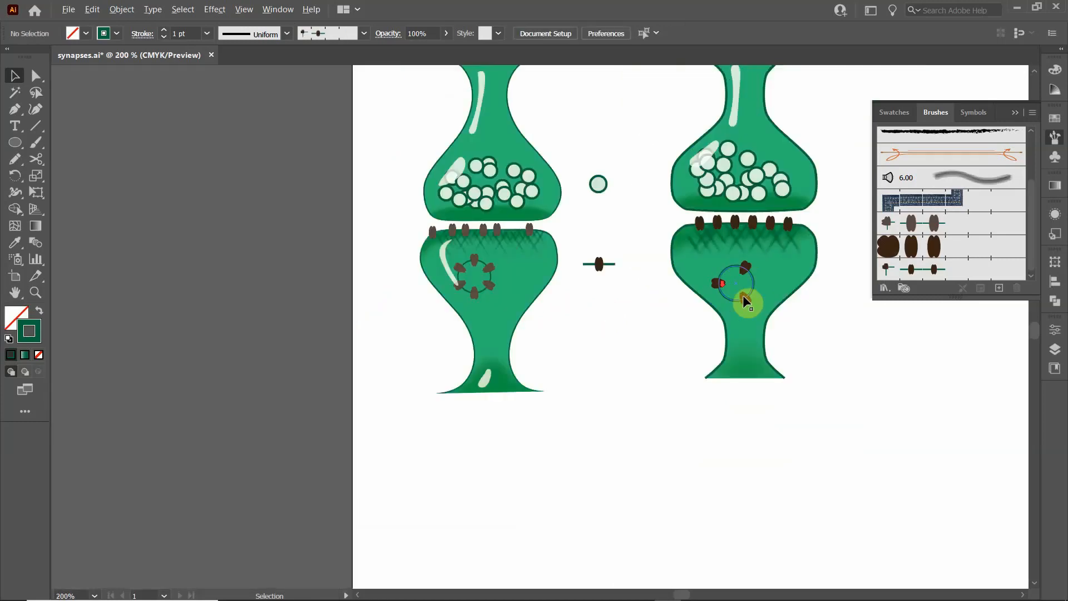
{"action": "scroll", "coordinate": [744, 295], "scroll_direction": "up", "scroll_amount": 1}
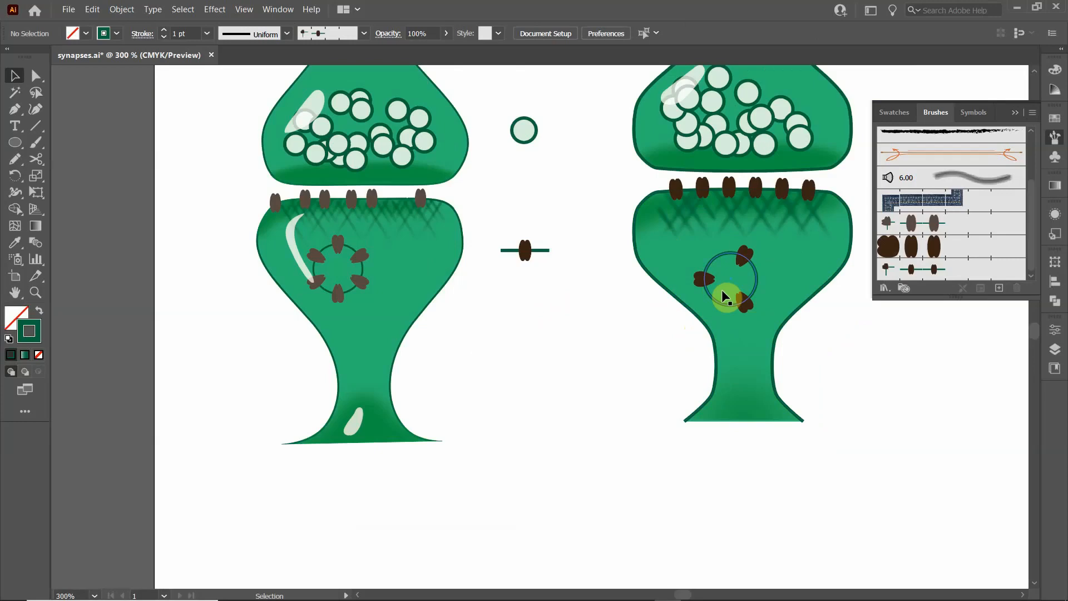
Step: Move the brushed circle out between the two illustrations and draw a plain circle in its place inside the right-hand lower neuron
{"action": "left_click_drag", "start_coordinate": [716, 257], "coordinate": [532, 304]}
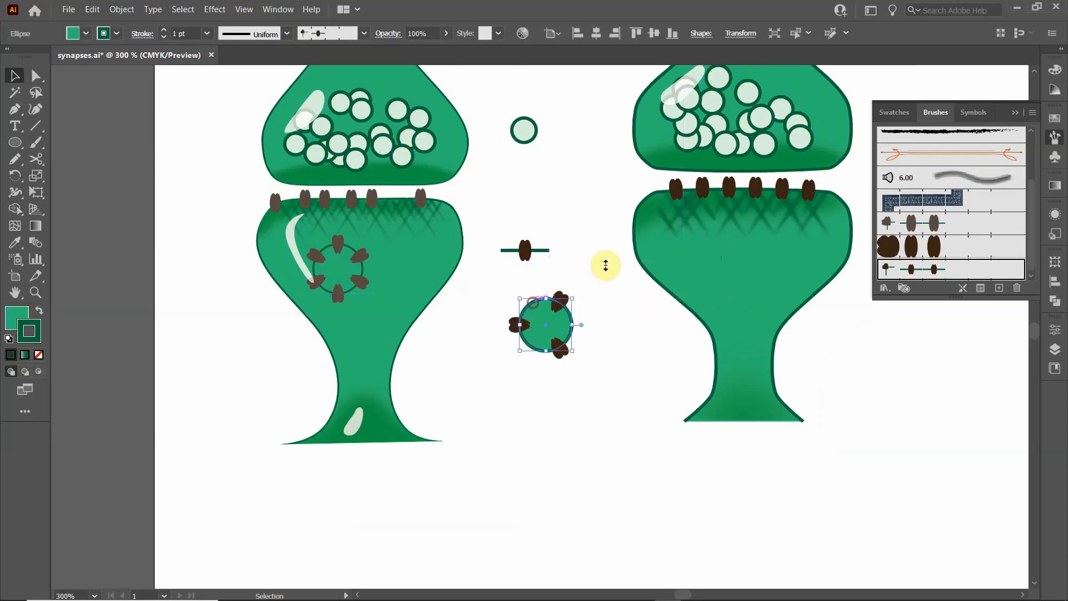
{"action": "left_click", "coordinate": [20, 147]}
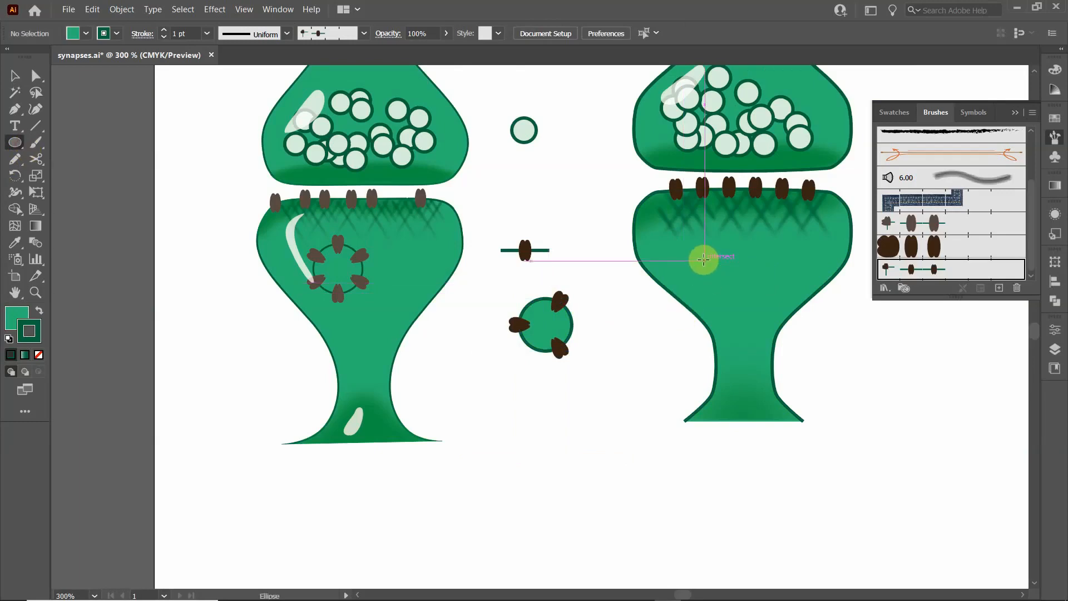
{"action": "left_click_drag", "start_coordinate": [704, 259], "coordinate": [755, 311]}
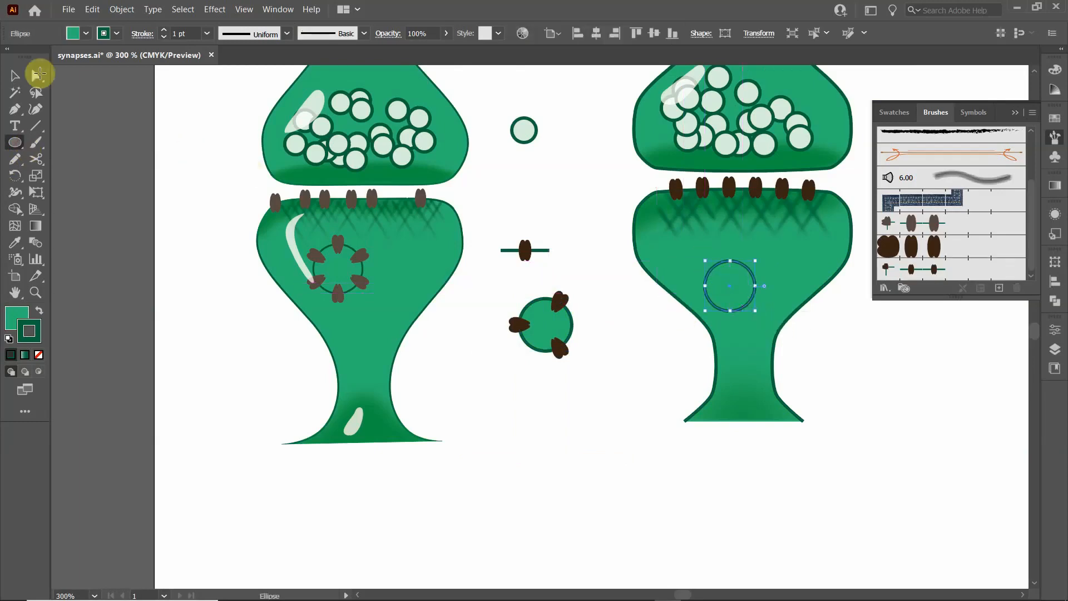
{"action": "left_click", "coordinate": [15, 76]}
{"action": "left_click", "coordinate": [550, 207]}
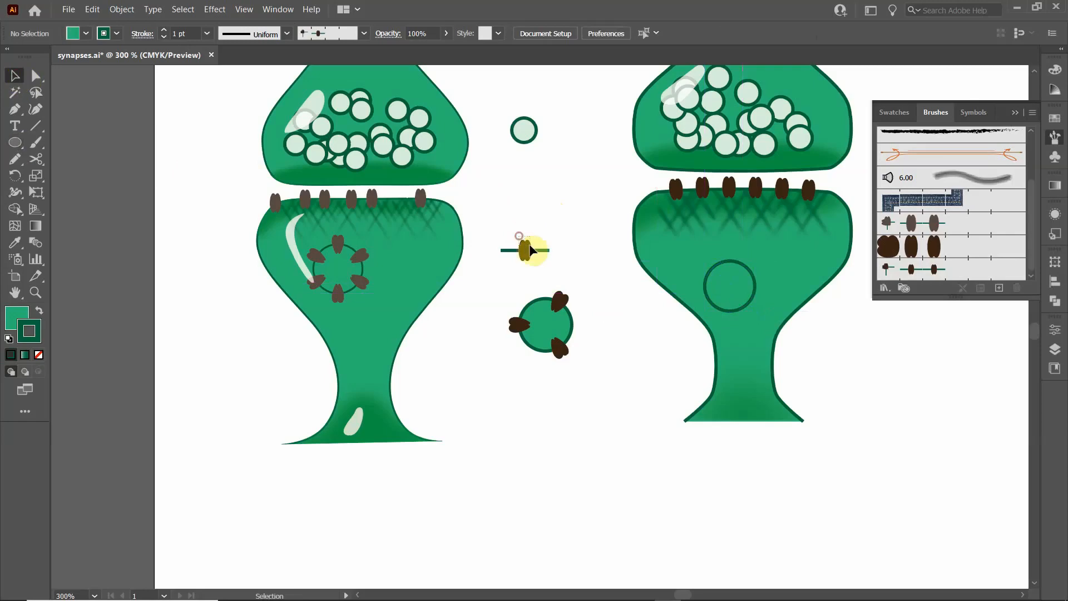
Step: Place a copy of the receptor on the top edge of the new circle and bring it to the front
{"action": "left_click", "coordinate": [529, 251]}
{"action": "left_click_drag", "start_coordinate": [527, 246], "coordinate": [732, 257]}
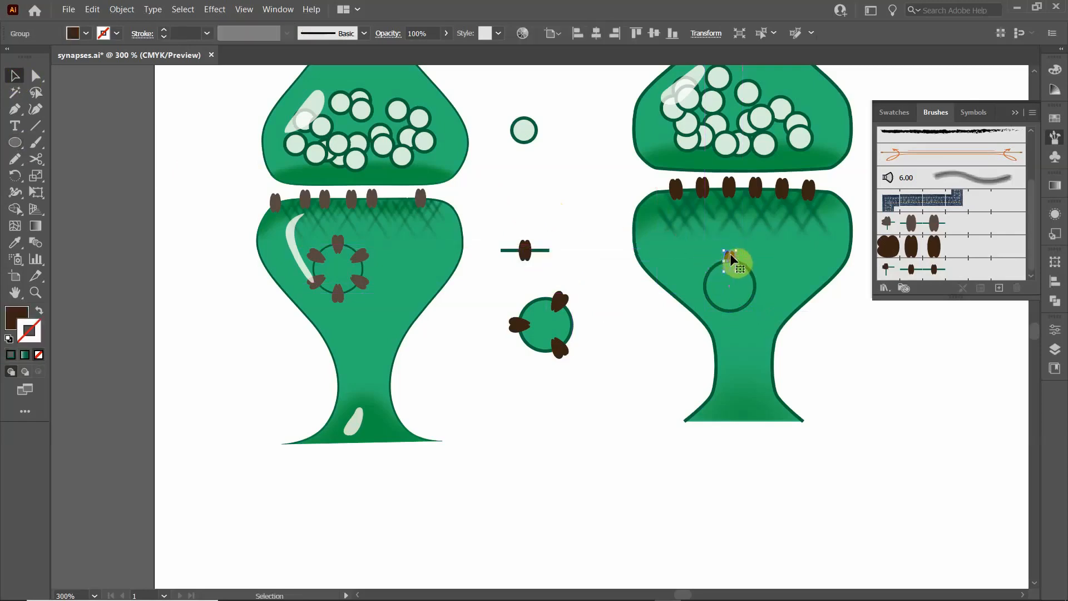
{"action": "right_click", "coordinate": [731, 256]}
{"action": "mouse_move", "coordinate": [794, 393]}
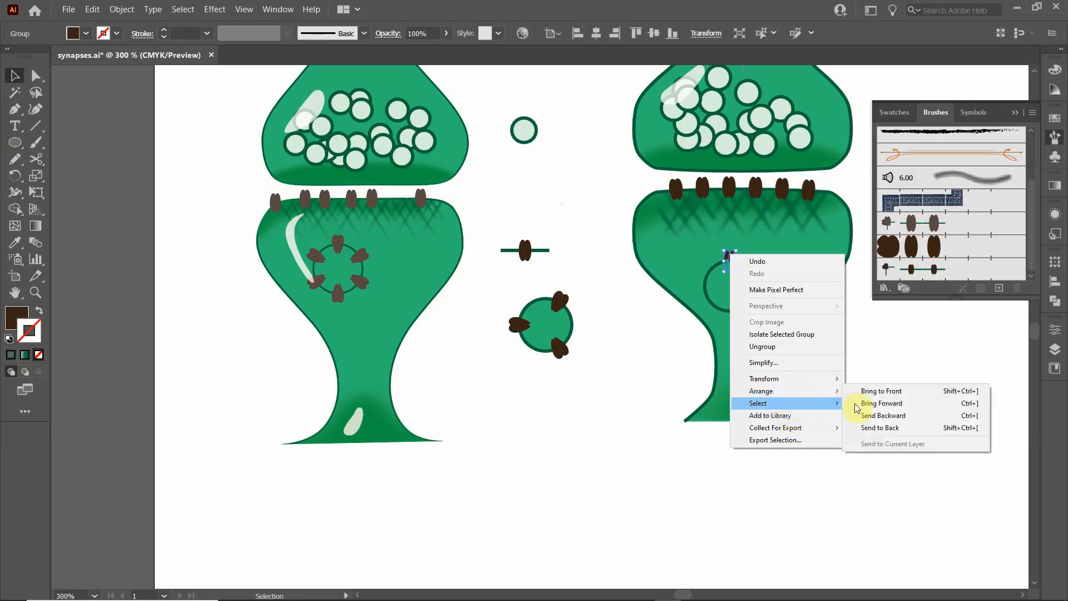
{"action": "left_click", "coordinate": [895, 391]}
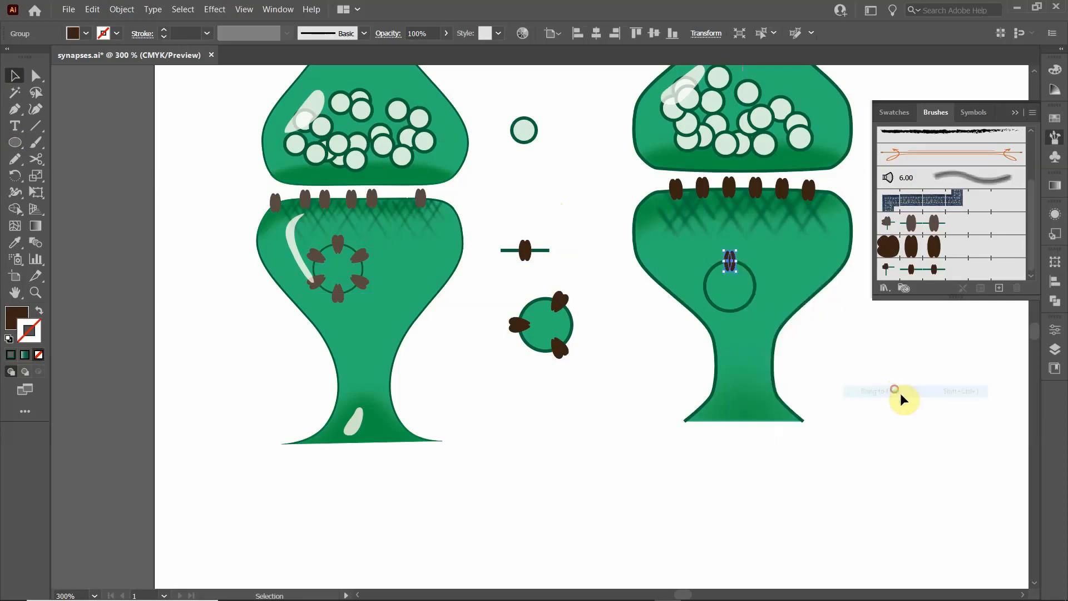
Step: Group the receptor with the circle, isolate the group and select only the receptor inside it
{"action": "left_click", "coordinate": [755, 285], "text": "shift"}
{"action": "key", "text": "ctrl+g"}
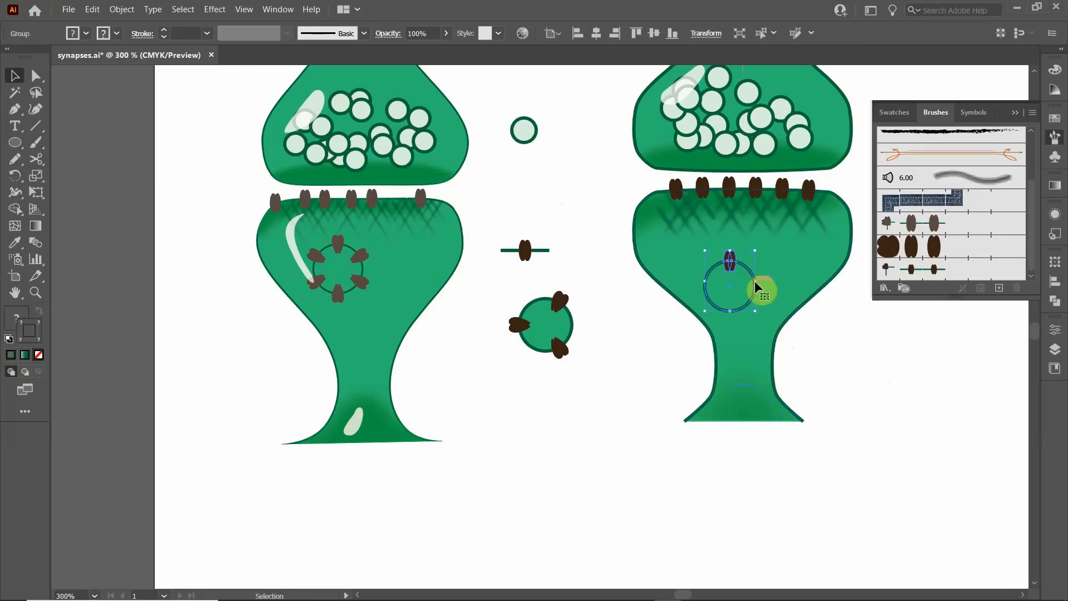
{"action": "double_click", "coordinate": [746, 265]}
{"action": "left_click", "coordinate": [722, 258]}
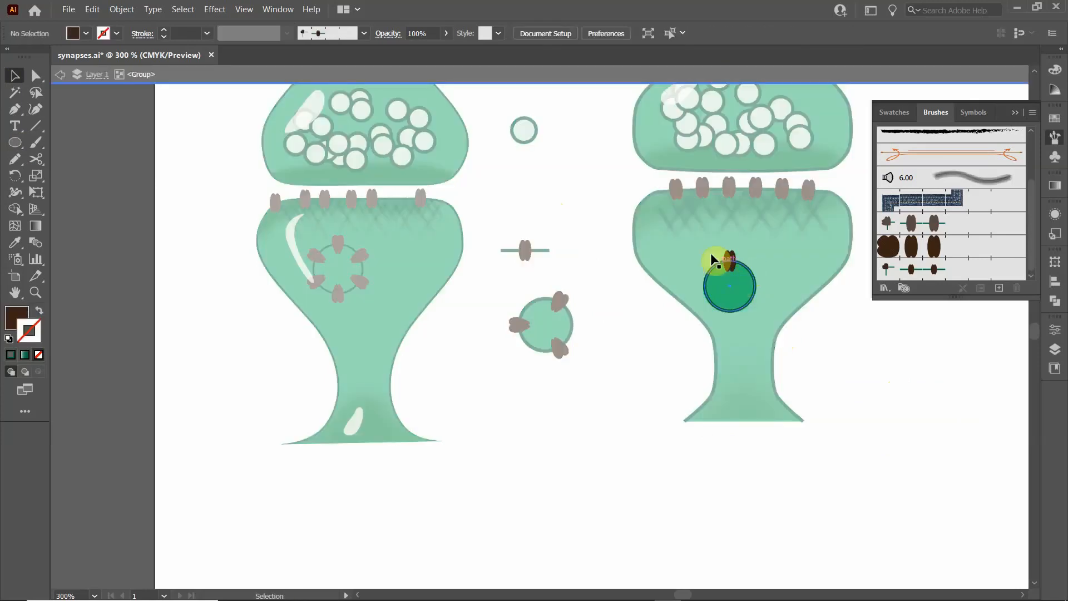
{"action": "left_click_drag", "start_coordinate": [738, 263], "coordinate": [737, 261]}
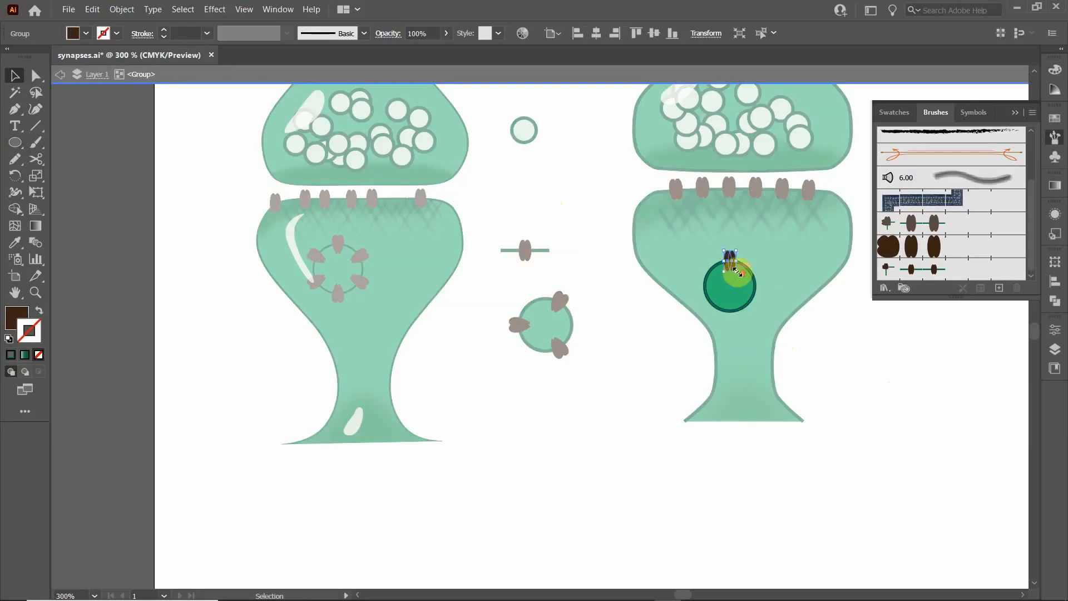
{"action": "key", "text": "ctrl+plus"}
{"action": "key", "text": "ctrl+plus"}
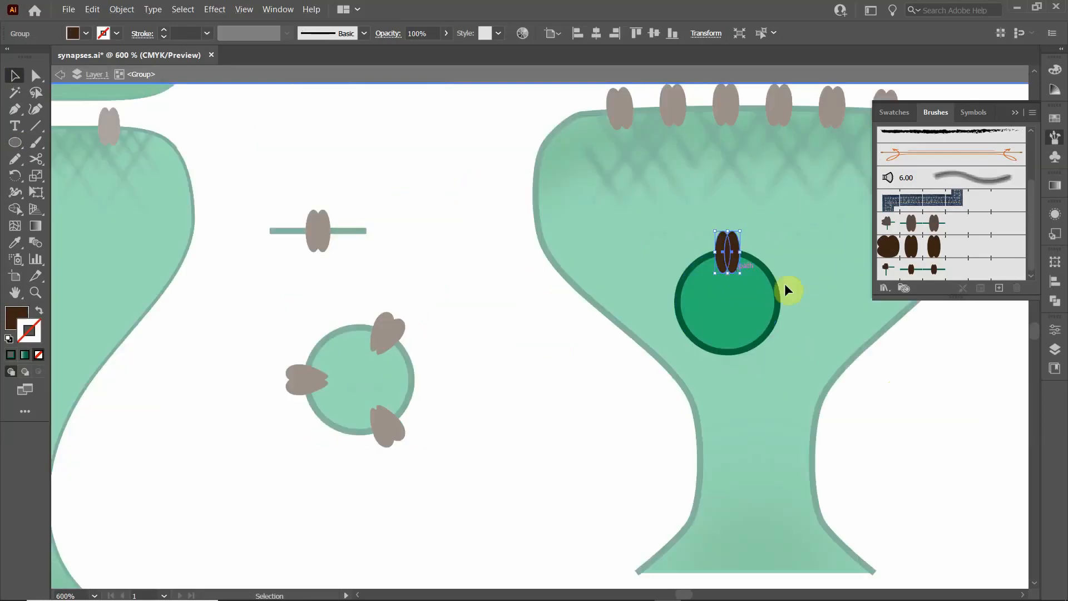
Step: Apply a radial repeat to the receptor, centre it on the circle and widen its radius to about 9.57 pt
{"action": "left_click", "coordinate": [122, 10]}
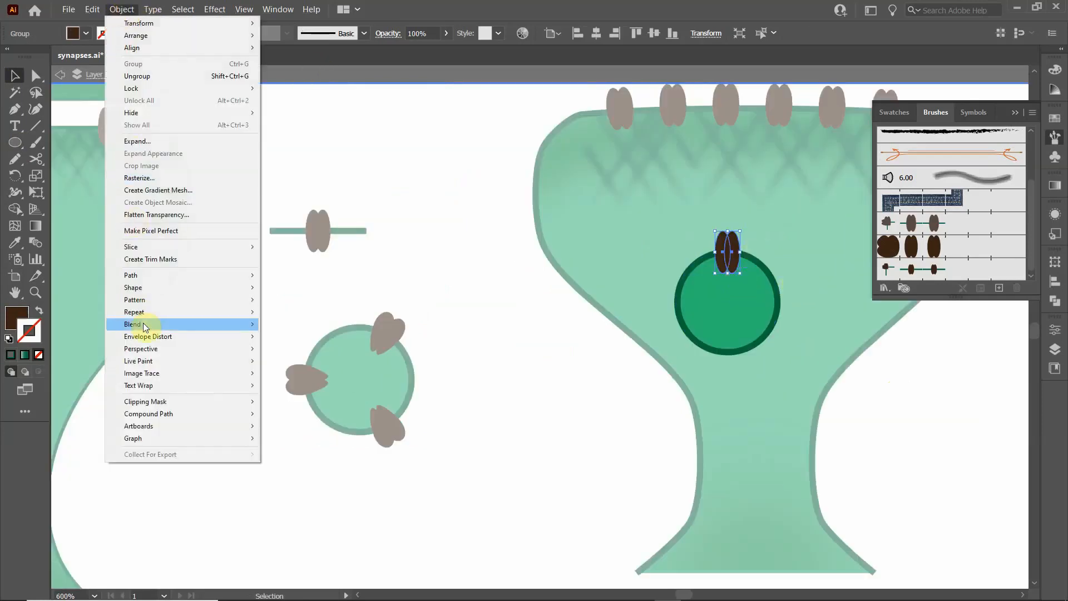
{"action": "mouse_move", "coordinate": [142, 312]}
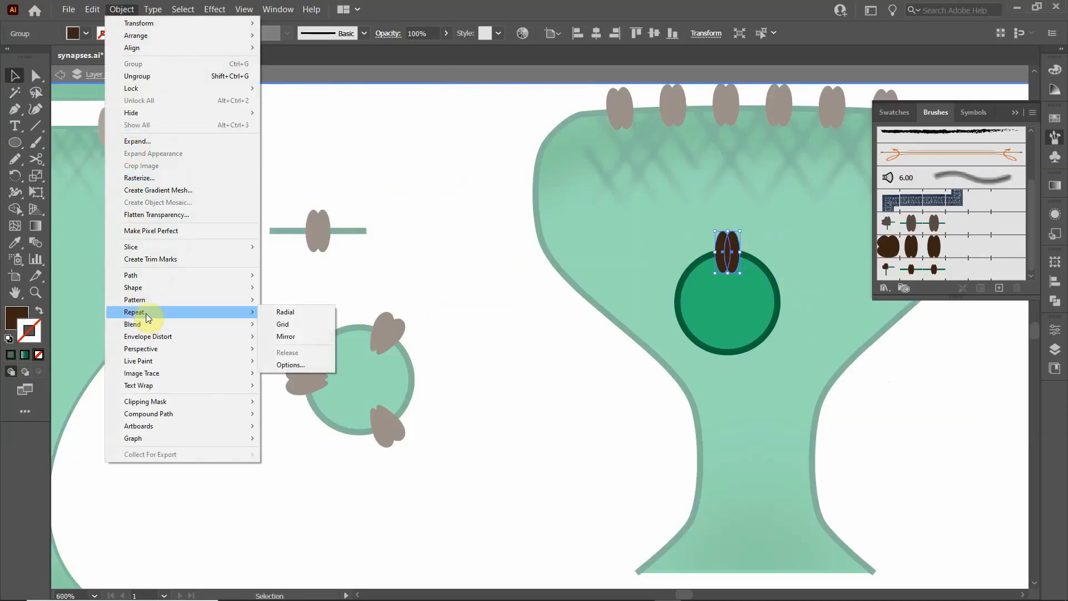
{"action": "left_click", "coordinate": [287, 312]}
{"action": "mouse_move", "coordinate": [759, 284]}
{"action": "left_mouse_down"}
{"action": "mouse_move", "coordinate": [732, 286]}
{"action": "mouse_move", "coordinate": [744, 282]}
{"action": "mouse_move", "coordinate": [748, 299]}
{"action": "left_mouse_up"}
{"action": "mouse_move", "coordinate": [730, 359]}
{"action": "left_mouse_down"}
{"action": "mouse_move", "coordinate": [737, 391]}
{"action": "mouse_move", "coordinate": [733, 361]}
{"action": "left_mouse_up"}
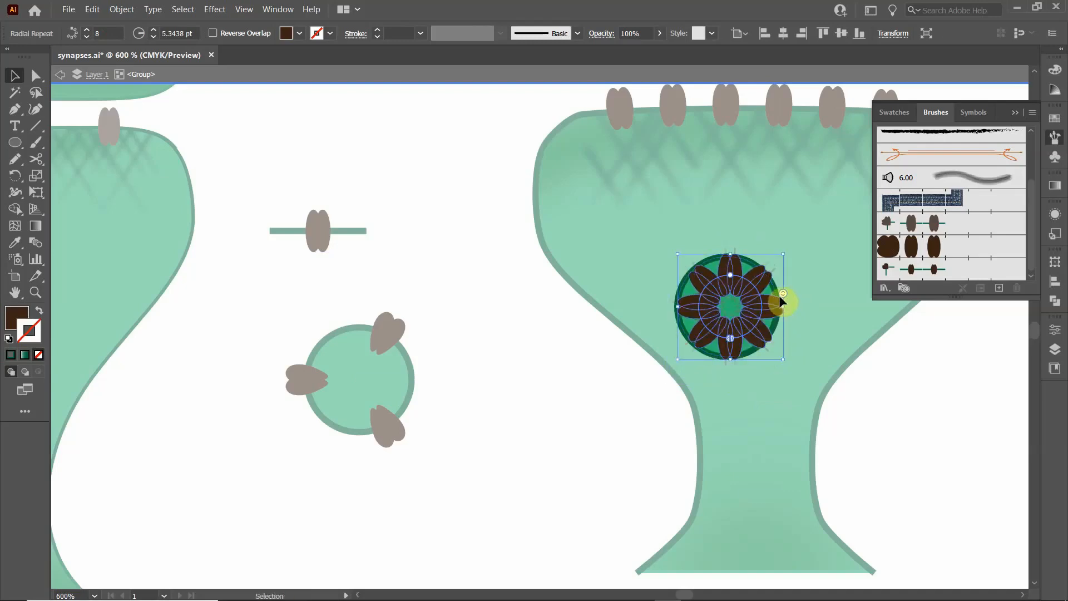
{"action": "left_click_drag", "start_coordinate": [730, 275], "coordinate": [729, 251]}
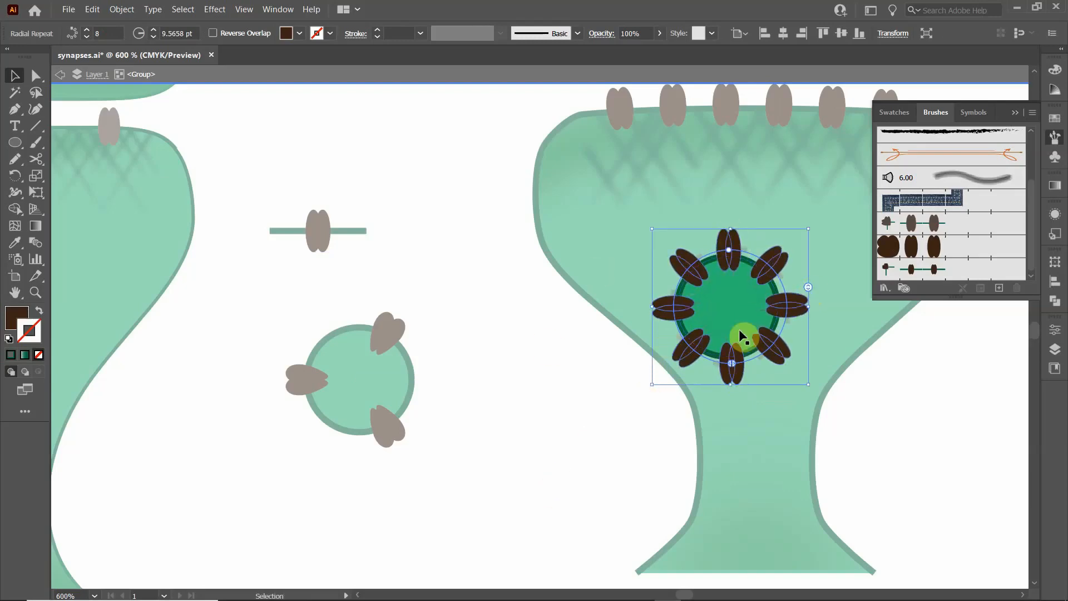
Step: Rotate the radial repeat slightly with a radius of about 9.36 pt, set it to six receptors and leave group isolation
{"action": "left_click", "coordinate": [736, 281]}
{"action": "left_click", "coordinate": [729, 251]}
{"action": "mouse_move", "coordinate": [728, 249]}
{"action": "left_mouse_down"}
{"action": "mouse_move", "coordinate": [735, 202]}
{"action": "mouse_move", "coordinate": [723, 252]}
{"action": "left_mouse_up"}
{"action": "left_click_drag", "start_coordinate": [787, 309], "coordinate": [805, 289]}
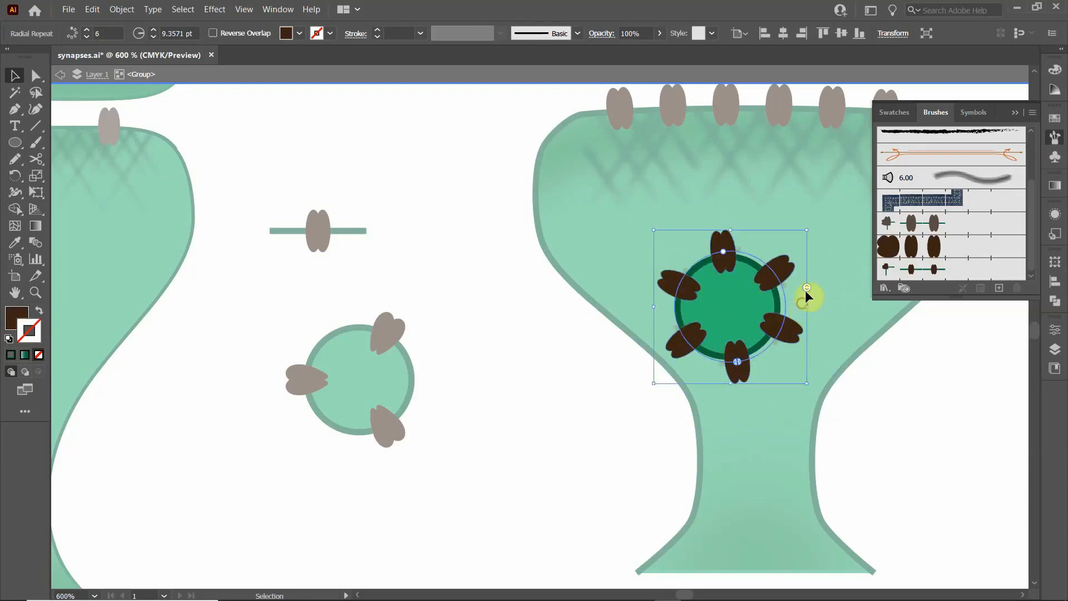
{"action": "double_click", "coordinate": [537, 348]}
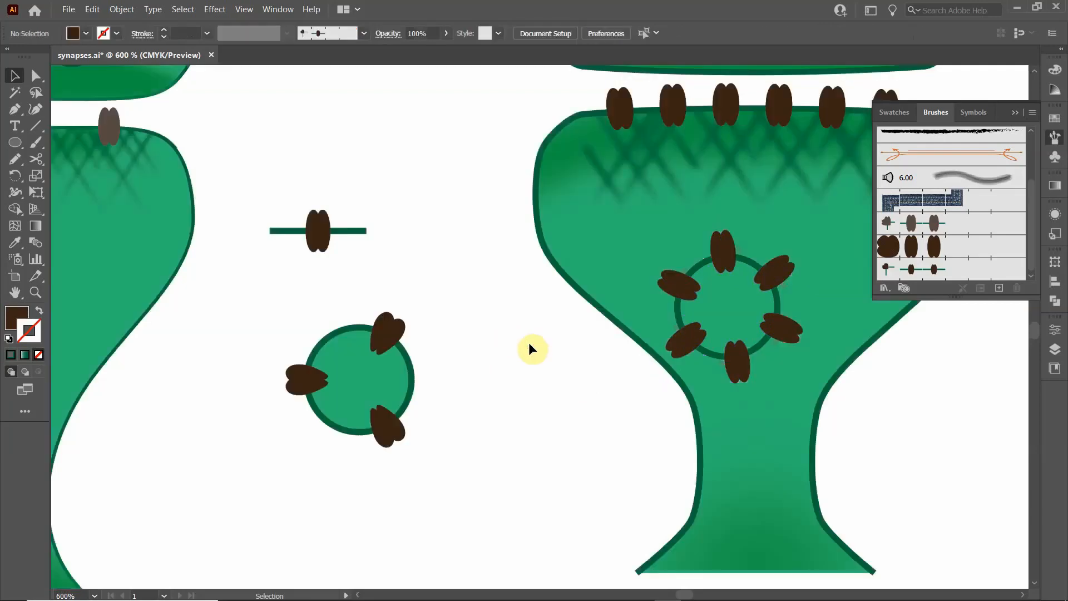
Step: Delete the unused three-receptor circle lying between the two illustrations
{"action": "scroll", "coordinate": [532, 349], "scroll_direction": "down", "scroll_amount": 3}
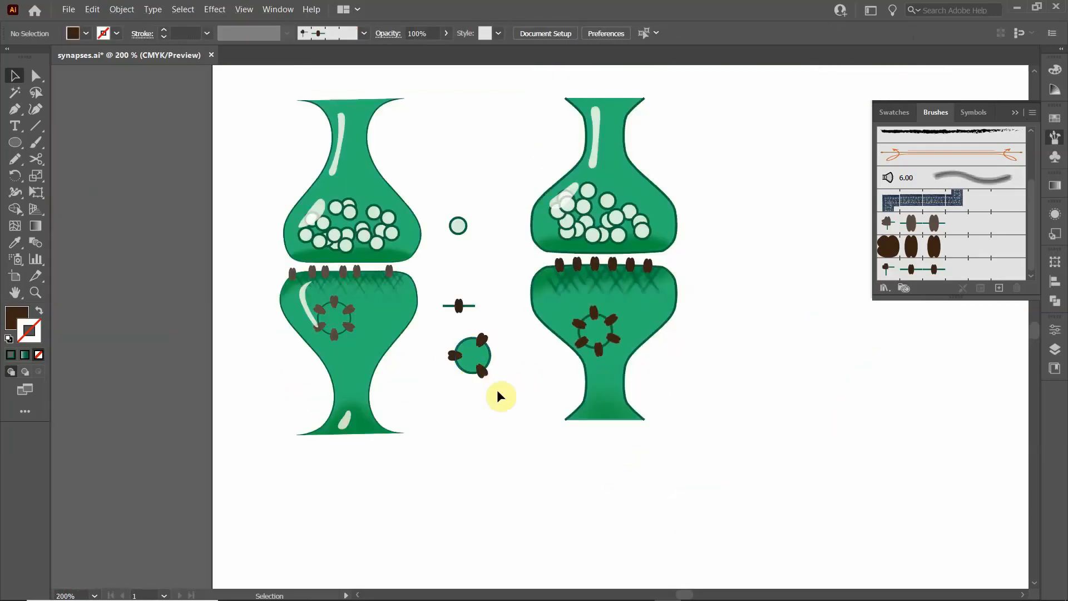
{"action": "left_click_drag", "start_coordinate": [496, 389], "coordinate": [443, 333]}
{"action": "key", "text": "Delete"}
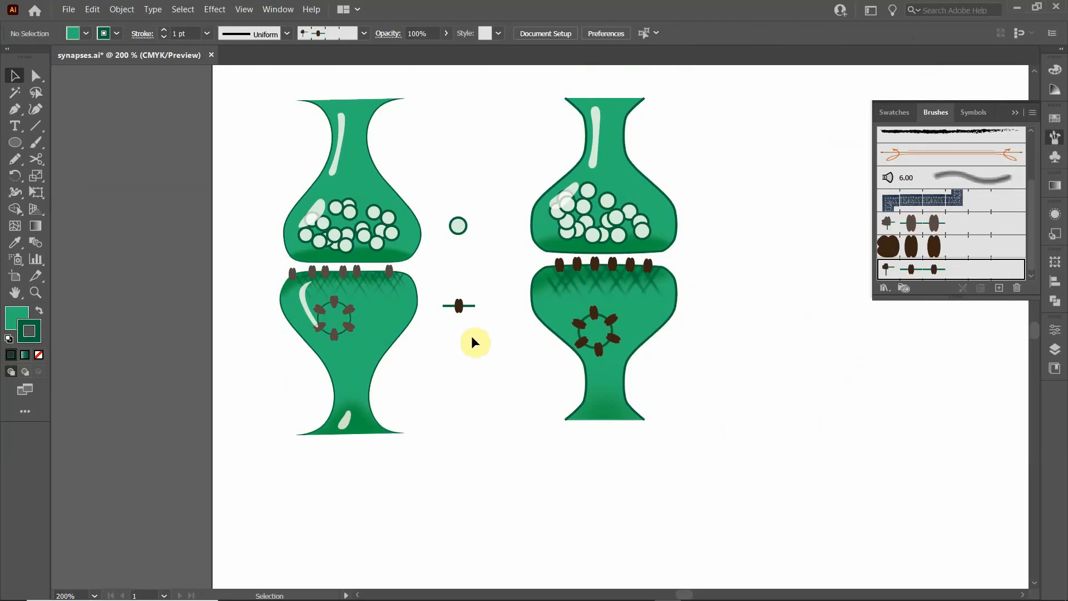
Step: Move the six-receptor vesicle slightly up and to the left inside the right-hand lower neuron
{"action": "scroll", "coordinate": [472, 349], "scroll_direction": "down", "scroll_amount": 1}
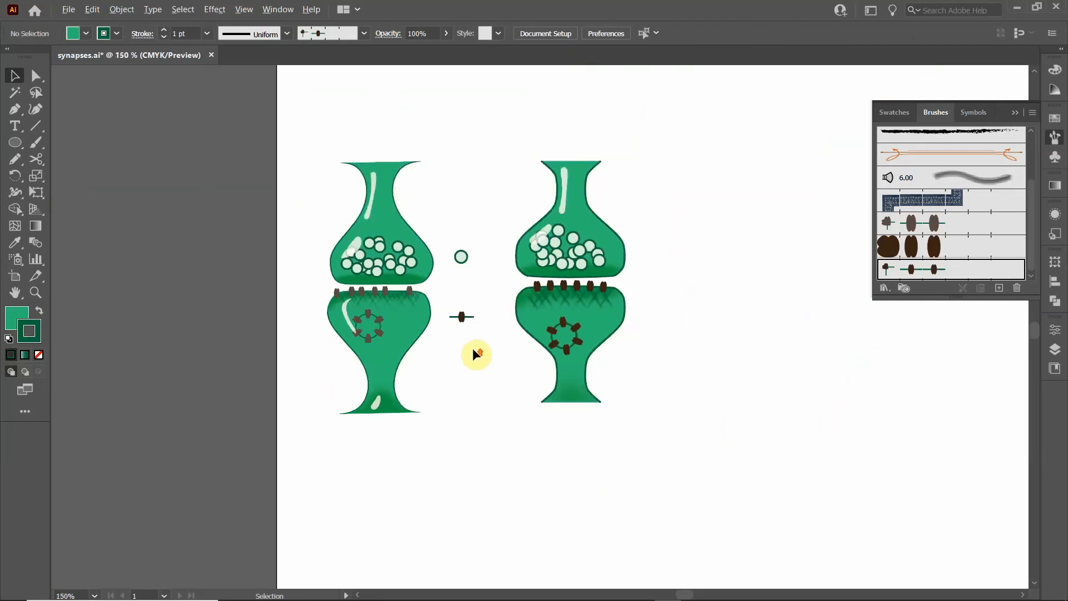
{"action": "scroll", "coordinate": [472, 348], "scroll_direction": "up", "scroll_amount": 1}
{"action": "left_click_drag", "start_coordinate": [593, 320], "coordinate": [581, 302]}
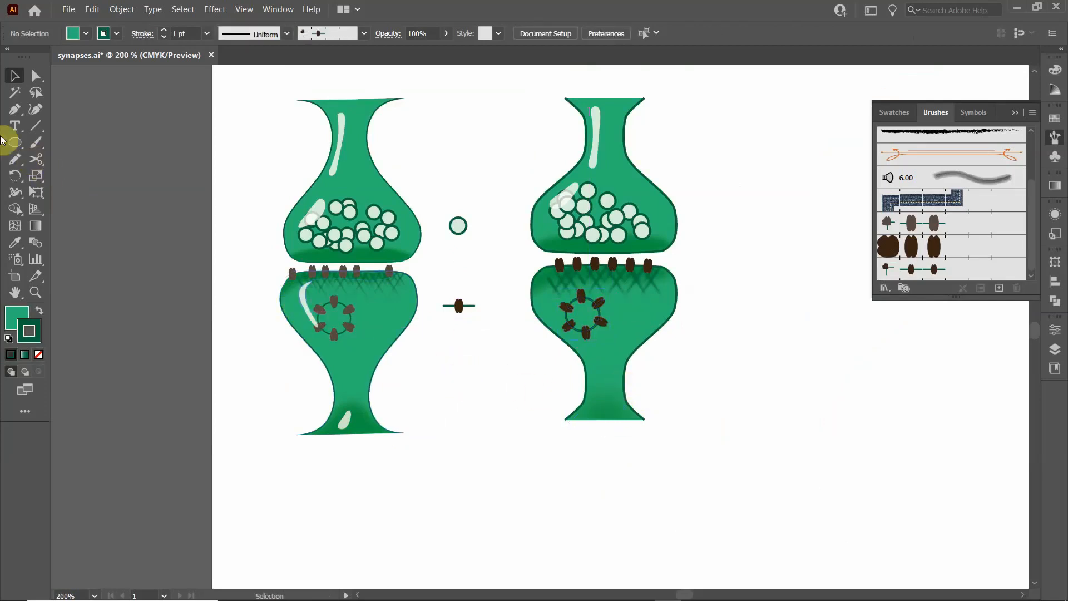
Step: Draw a curved freehand highlight along the left shoulder of the right-hand lower neuron with a white fill and no stroke
{"action": "left_click", "coordinate": [15, 159]}
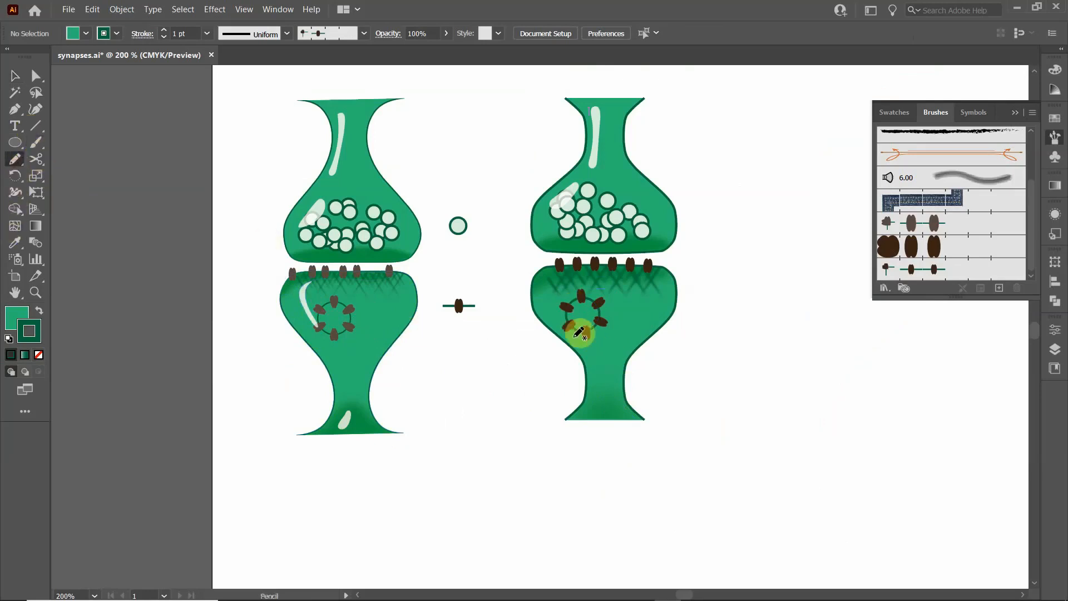
{"action": "mouse_move", "coordinate": [557, 315]}
{"action": "left_mouse_down"}
{"action": "mouse_move", "coordinate": [569, 326]}
{"action": "mouse_move", "coordinate": [551, 289]}
{"action": "mouse_move", "coordinate": [561, 274]}
{"action": "mouse_move", "coordinate": [577, 321]}
{"action": "mouse_move", "coordinate": [569, 329]}
{"action": "left_mouse_up"}
{"action": "left_click", "coordinate": [75, 34]}
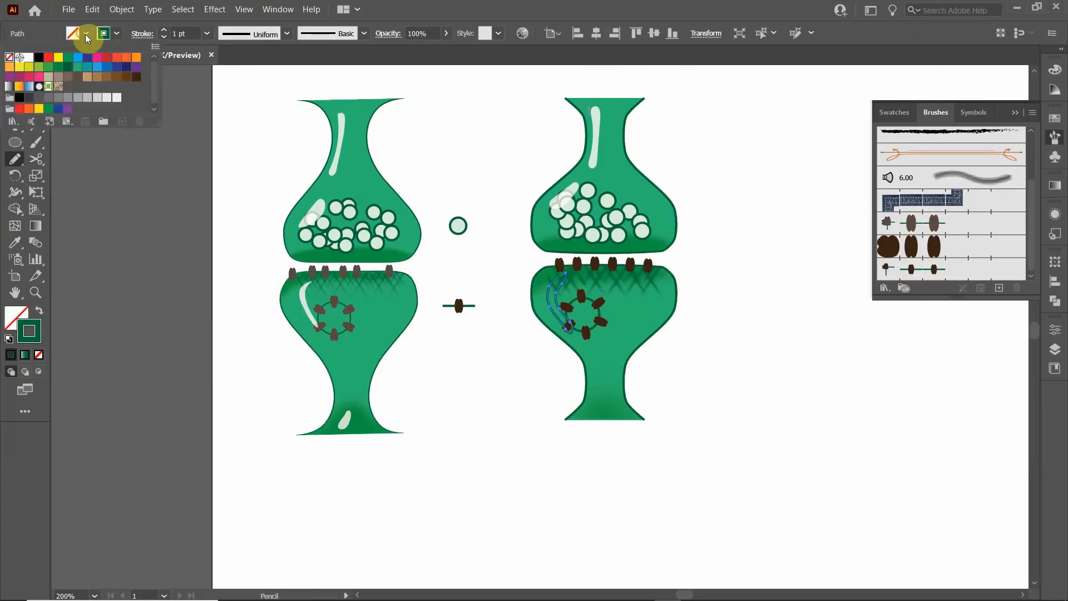
{"action": "left_click", "coordinate": [29, 57]}
{"action": "left_click", "coordinate": [116, 33]}
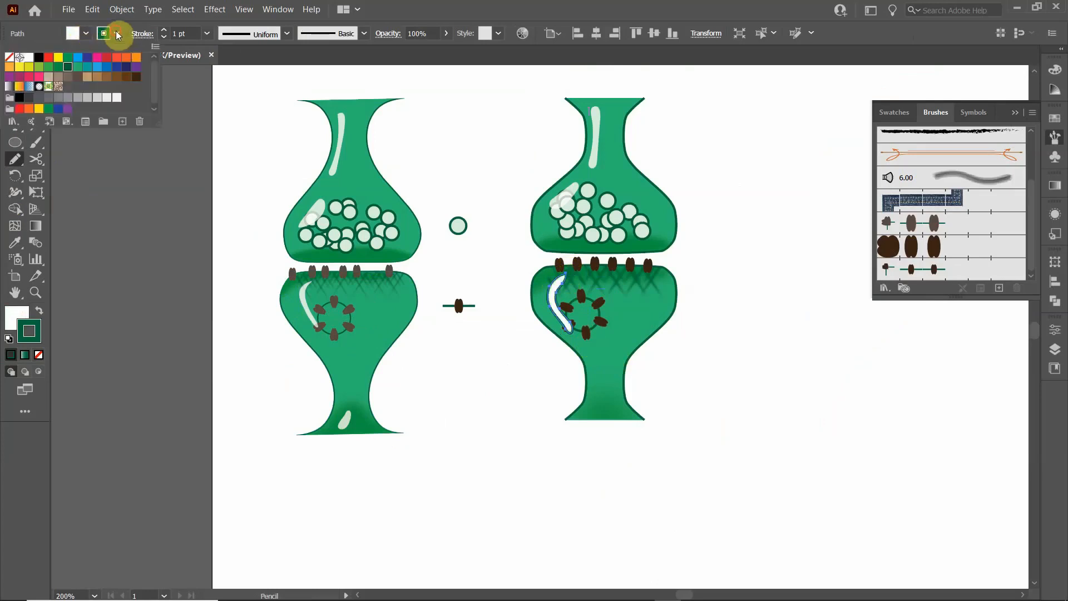
{"action": "left_click", "coordinate": [11, 61]}
{"action": "left_click", "coordinate": [500, 358]}
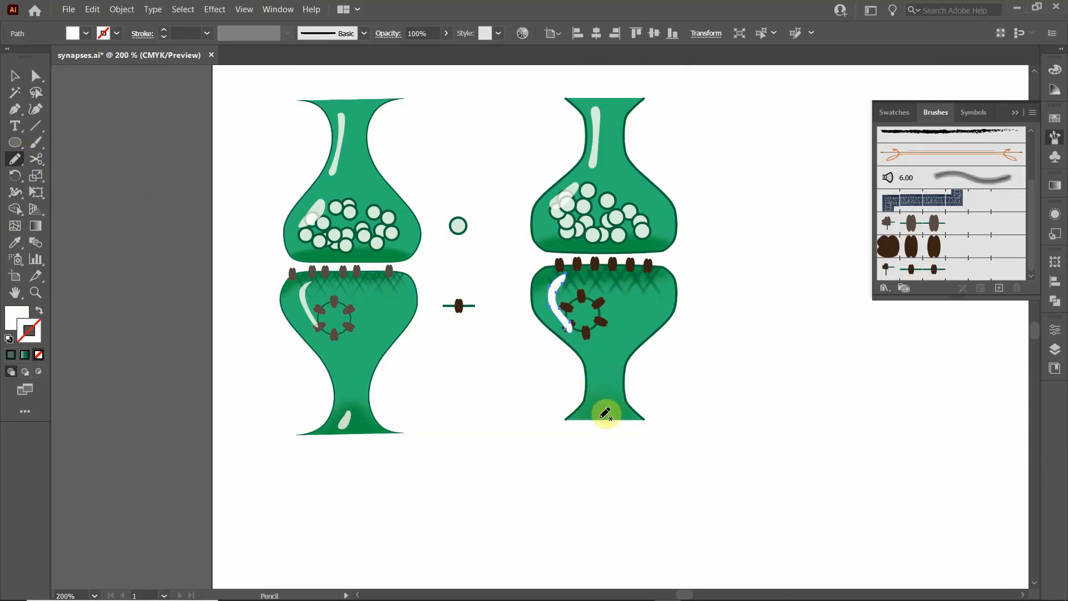
Step: Draw a small freehand highlight at the base of the right-hand lower neuron and fill it white
{"action": "left_click_drag", "start_coordinate": [598, 416], "coordinate": [600, 409]}
{"action": "left_click", "coordinate": [87, 34]}
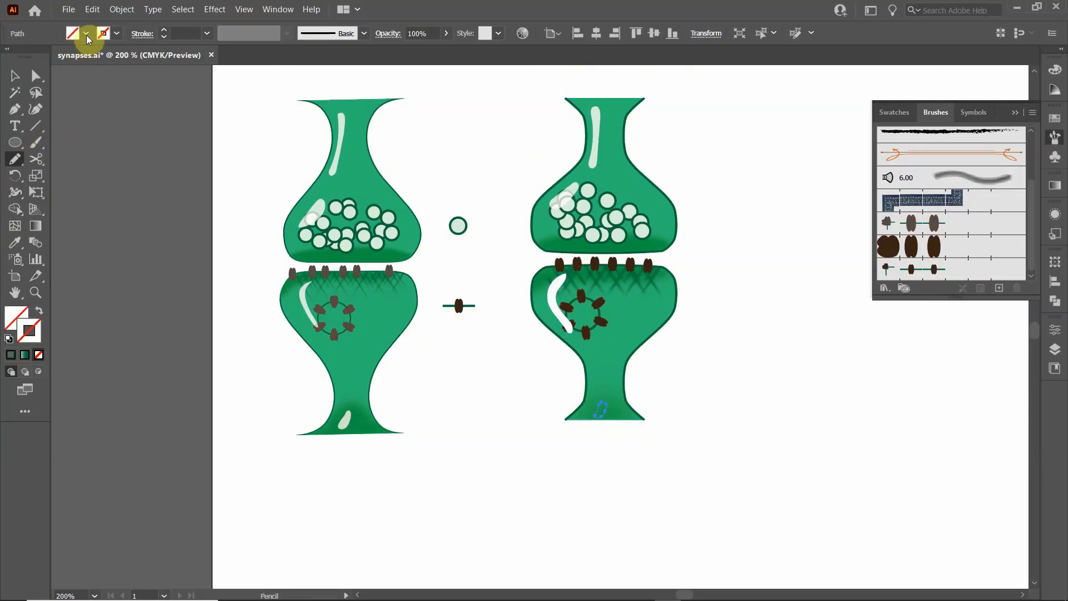
{"action": "left_click", "coordinate": [29, 59]}
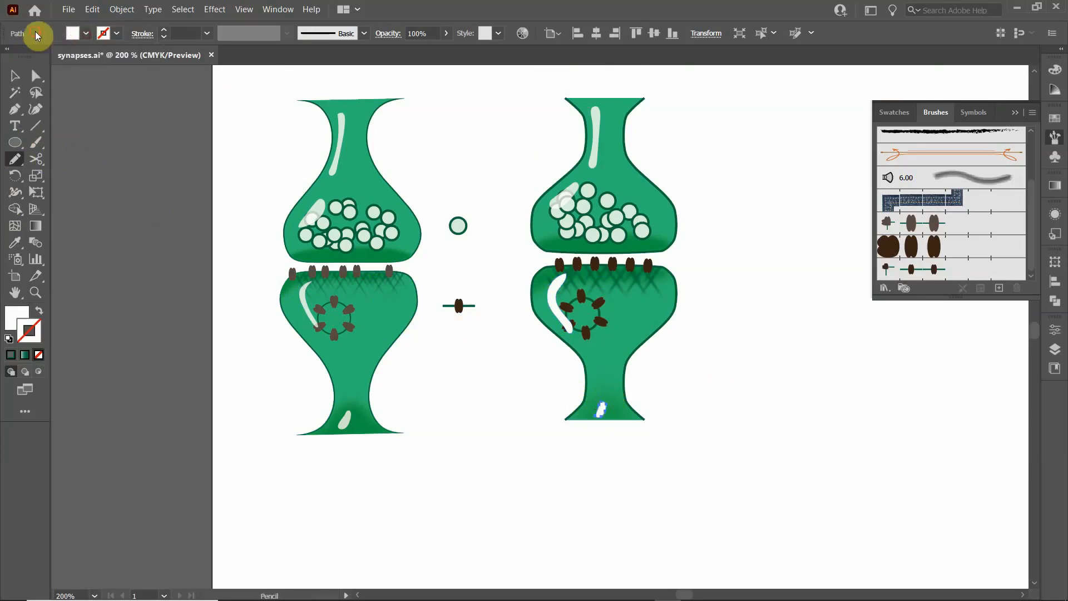
Step: Select both white highlights on the right-hand lower neuron and set their overall opacity to 80%
{"action": "left_click", "coordinate": [15, 75]}
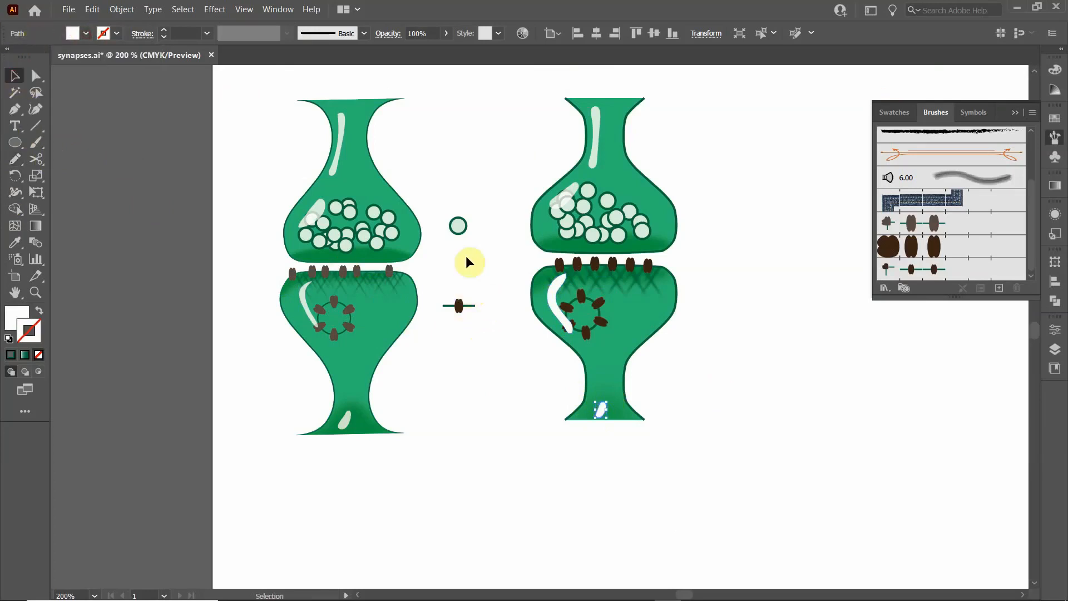
{"action": "left_click", "coordinate": [553, 288], "text": "shift"}
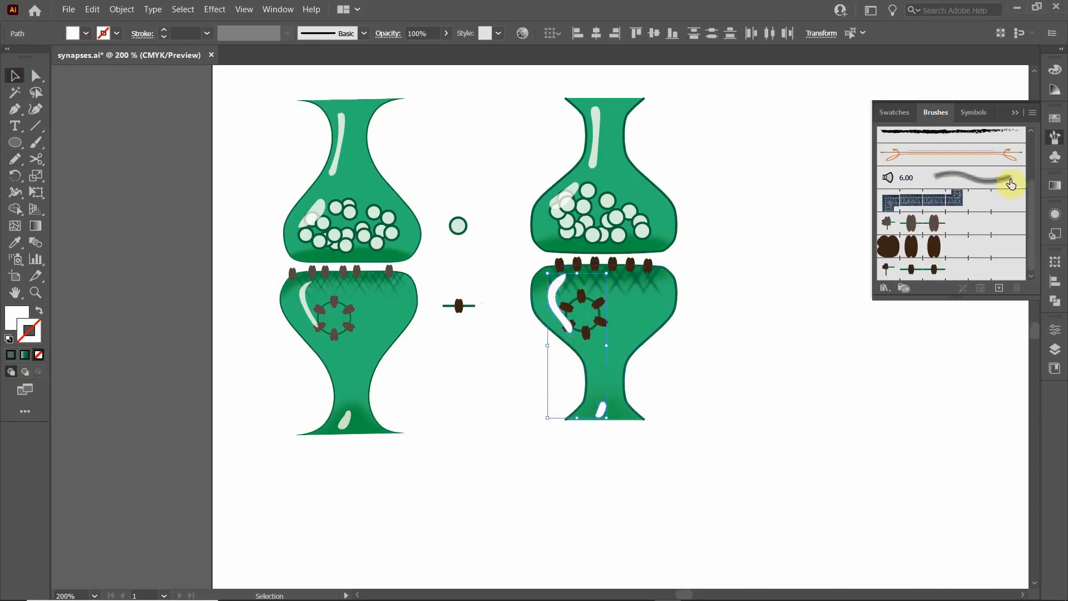
{"action": "left_click", "coordinate": [1055, 215]}
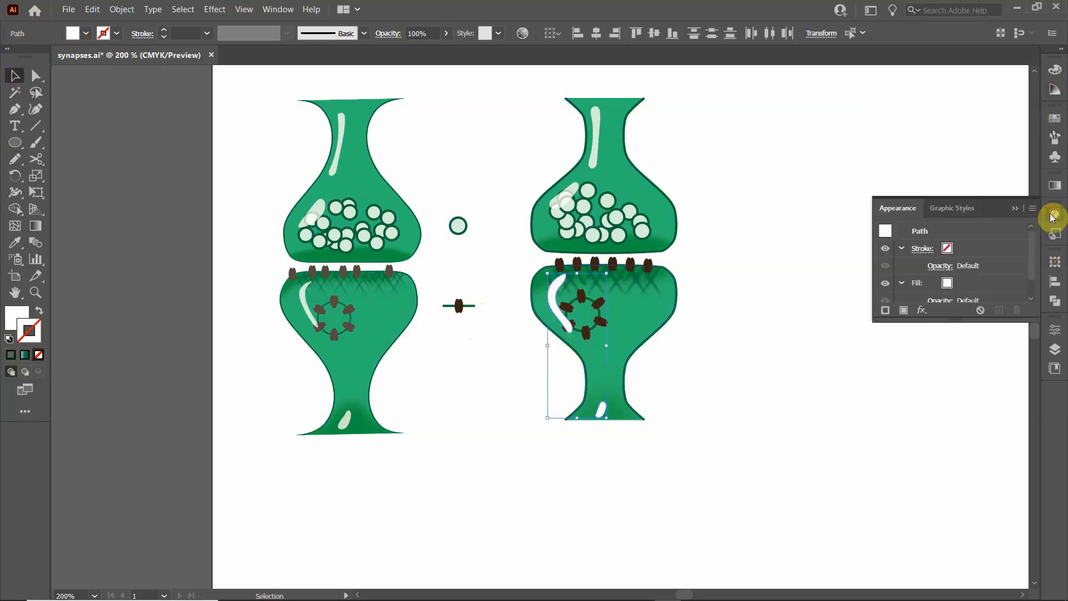
{"action": "scroll", "coordinate": [966, 283], "scroll_direction": "down", "scroll_amount": 2}
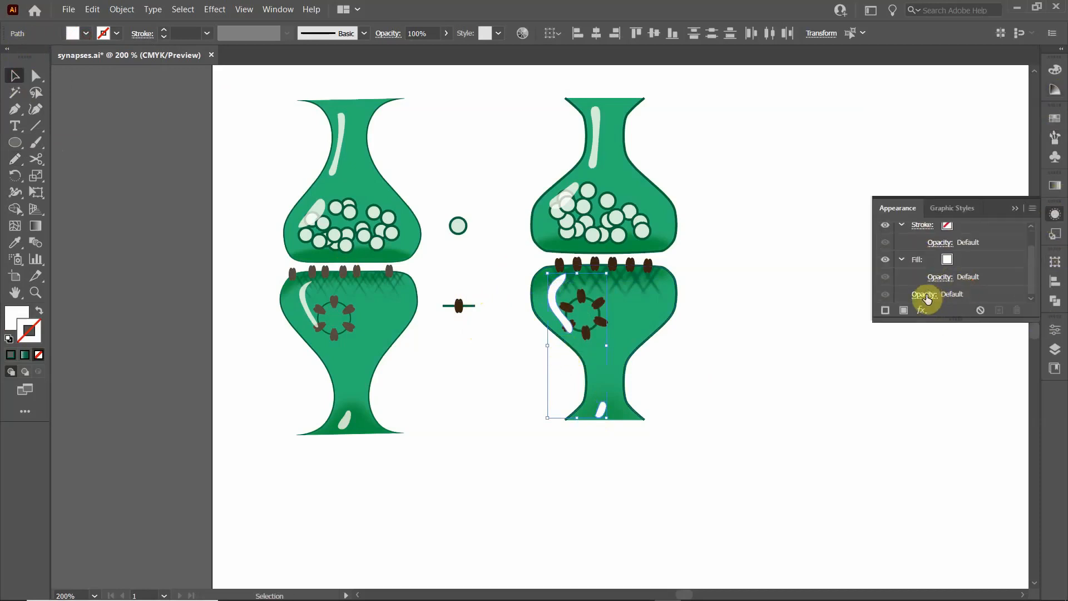
{"action": "left_click", "coordinate": [925, 294]}
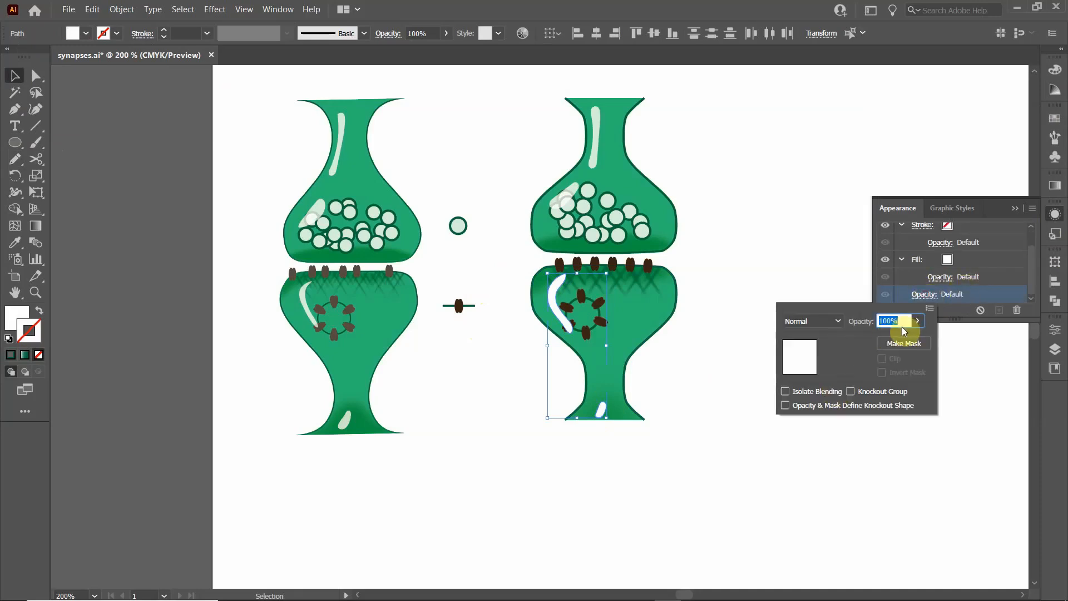
{"action": "key", "text": "Return"}
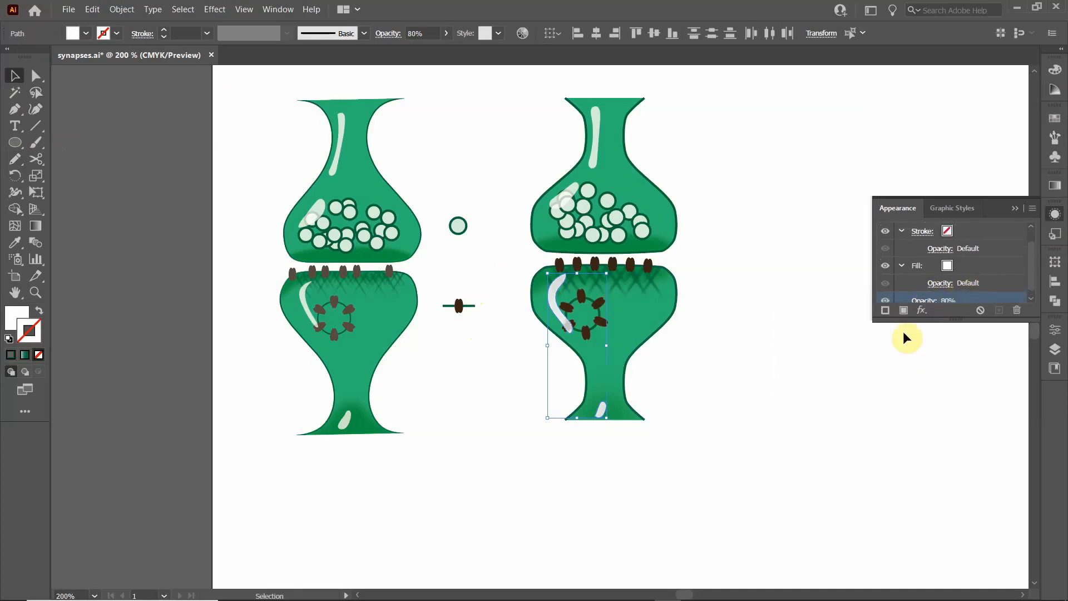
{"action": "left_click", "coordinate": [752, 297]}
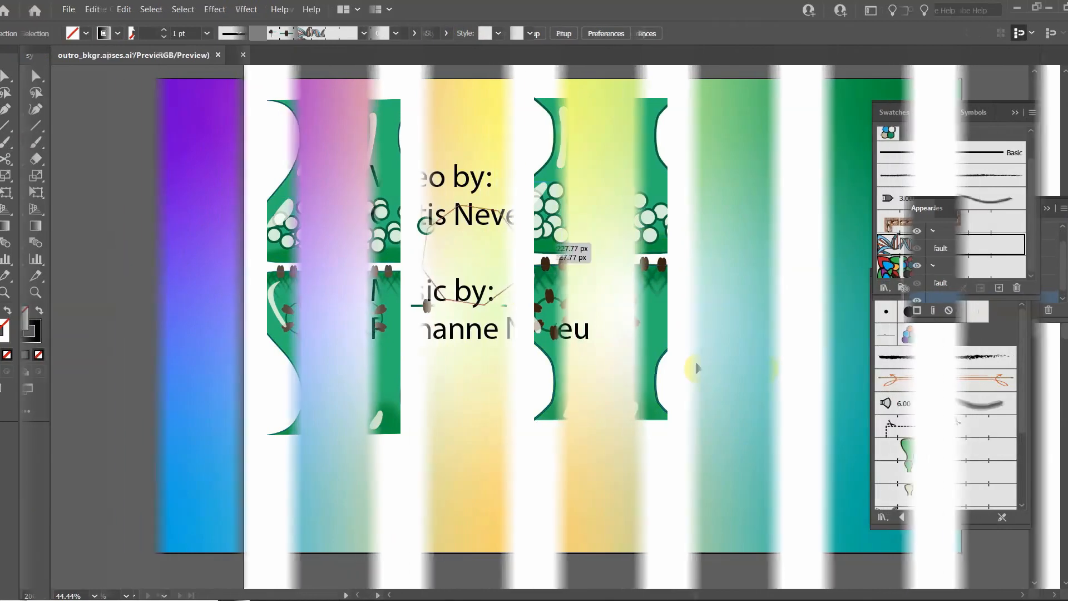
Step: In outro_bkgr.ai, draw a large octagon around the credits text and apply the DNA helix pattern brush to its outline
{"action": "left_click_drag", "start_coordinate": [472, 255], "coordinate": [633, 191]}
{"action": "left_click", "coordinate": [941, 244]}
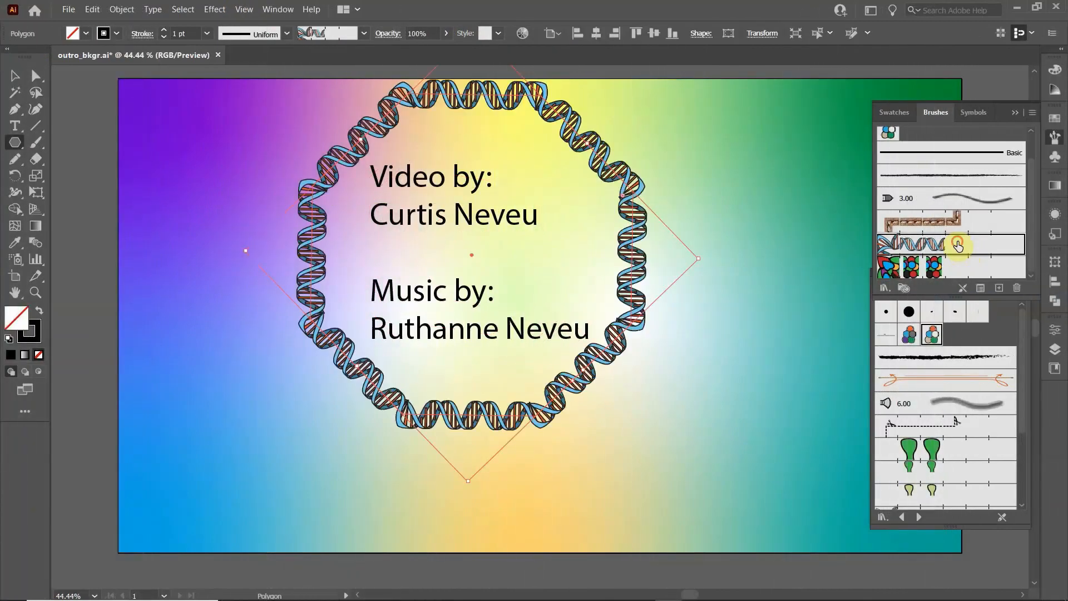